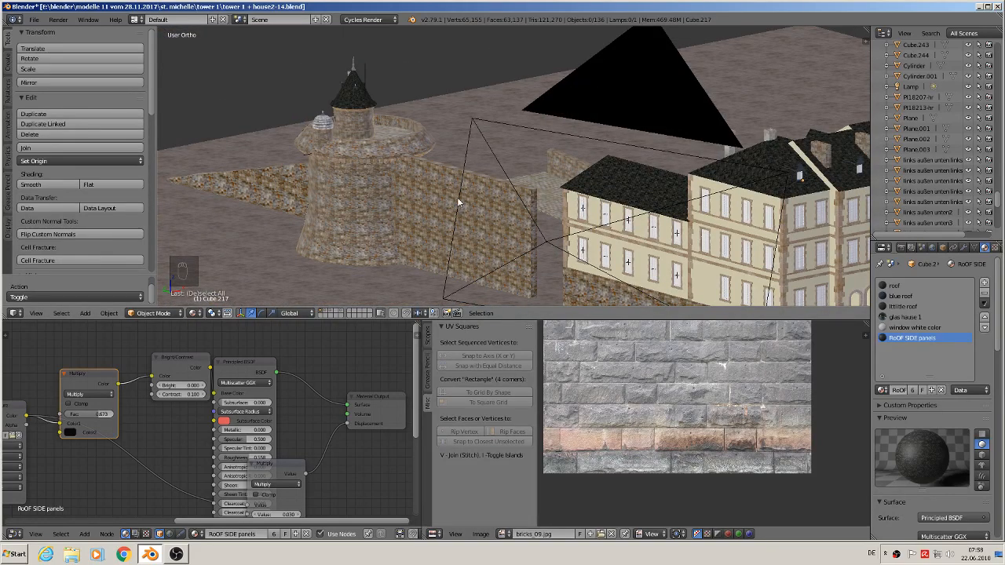
Select the straight wall beside the round tower and shift the output-side nodes of its STRAIGHT WALL 1 material aside.
{"action": "scroll", "coordinate": [433, 210], "scroll_direction": "up", "scroll_amount": 3}
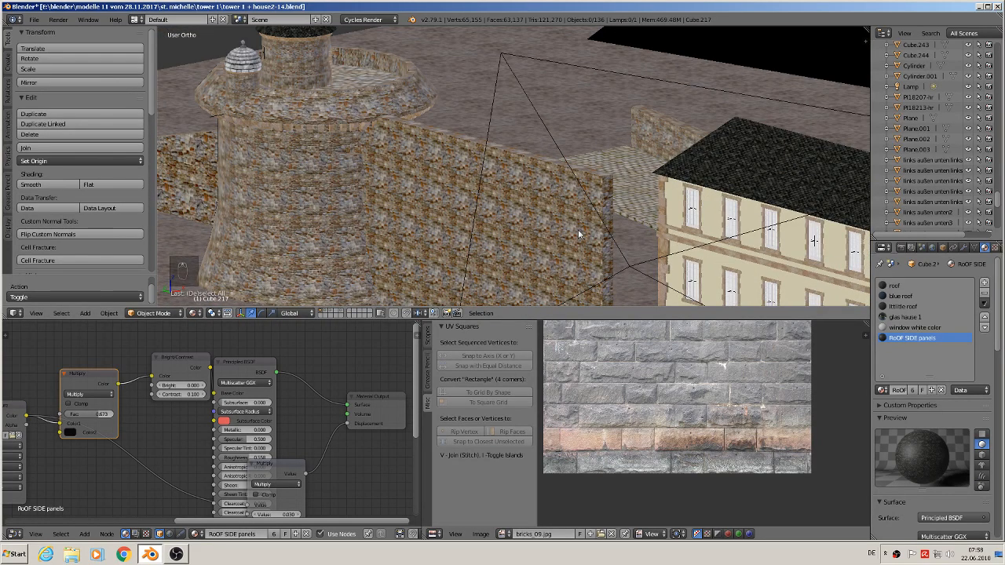
{"action": "right_click", "coordinate": [533, 211]}
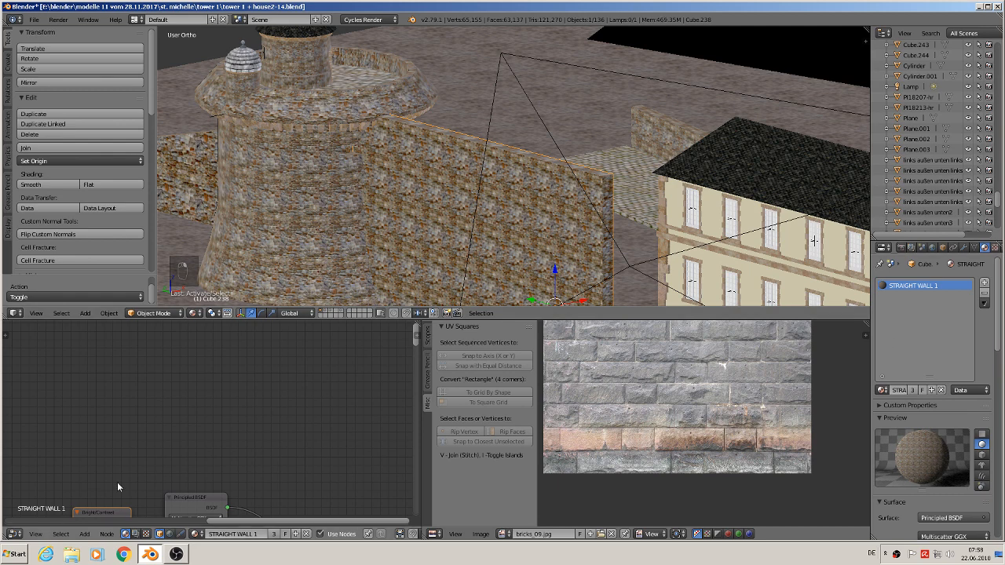
{"action": "key", "text": "Home"}
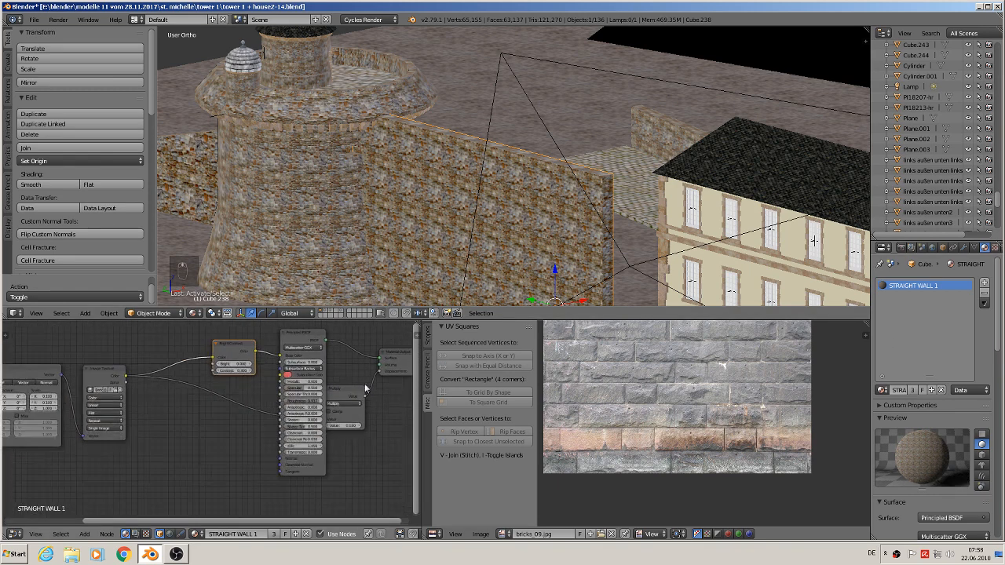
{"action": "left_click_drag", "start_coordinate": [351, 396], "coordinate": [409, 357]}
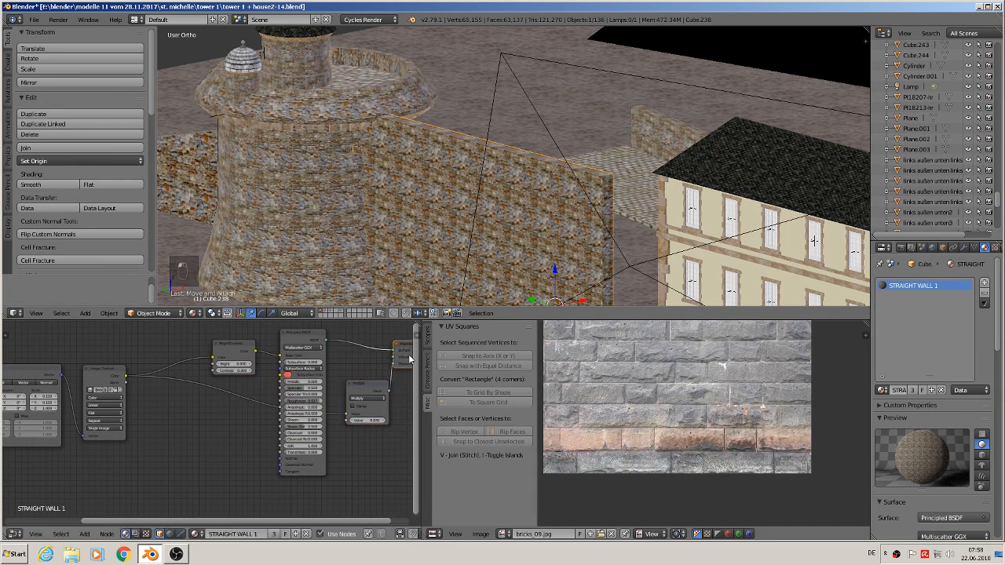
{"action": "scroll", "coordinate": [439, 188], "scroll_direction": "up", "scroll_amount": 3}
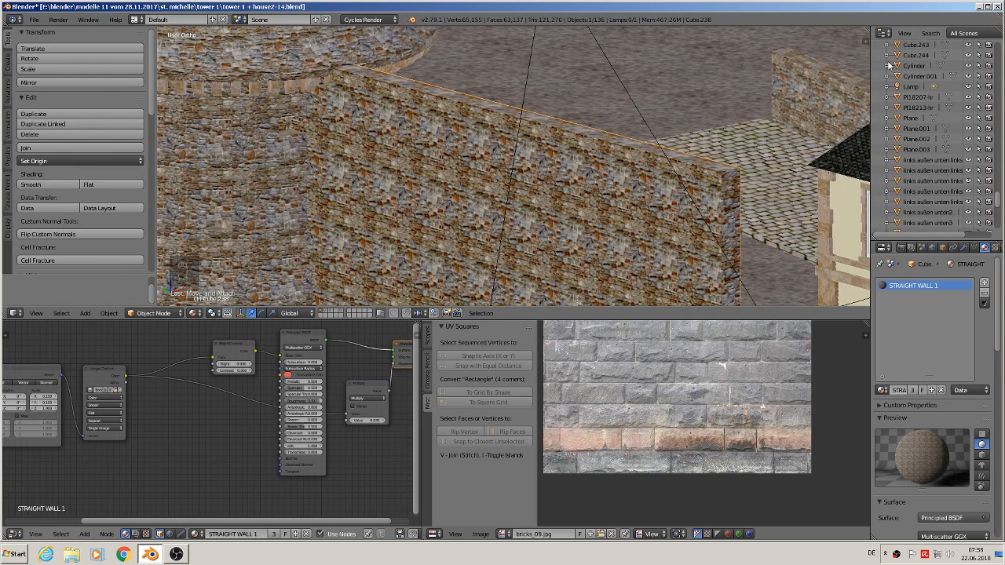
Switch to the desktop and open the mauern folder inside Komerzielle Texturen.
{"action": "left_click", "coordinate": [978, 7]}
{"action": "left_click", "coordinate": [979, 7]}
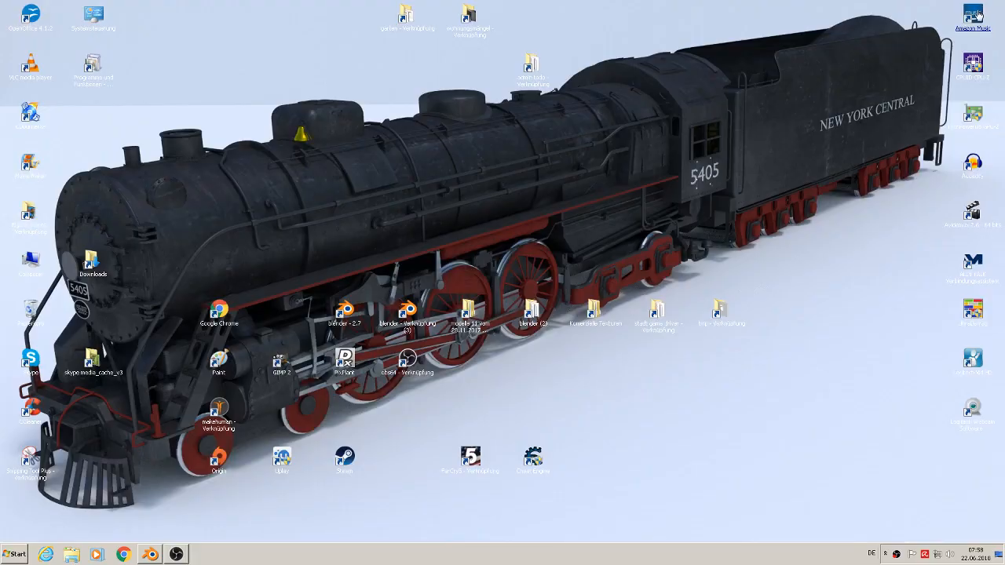
{"action": "double_click", "coordinate": [593, 309]}
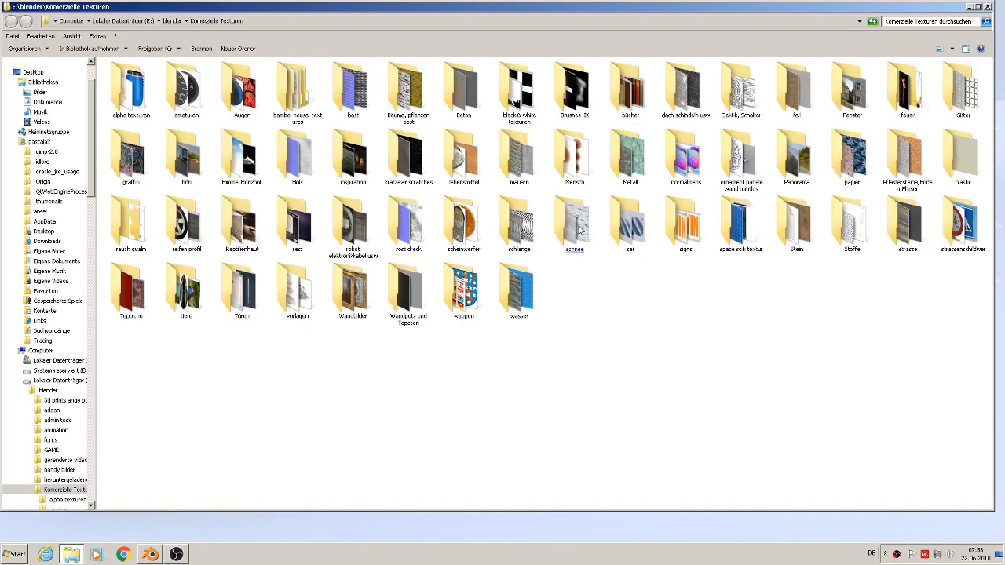
{"action": "left_click", "coordinate": [578, 225]}
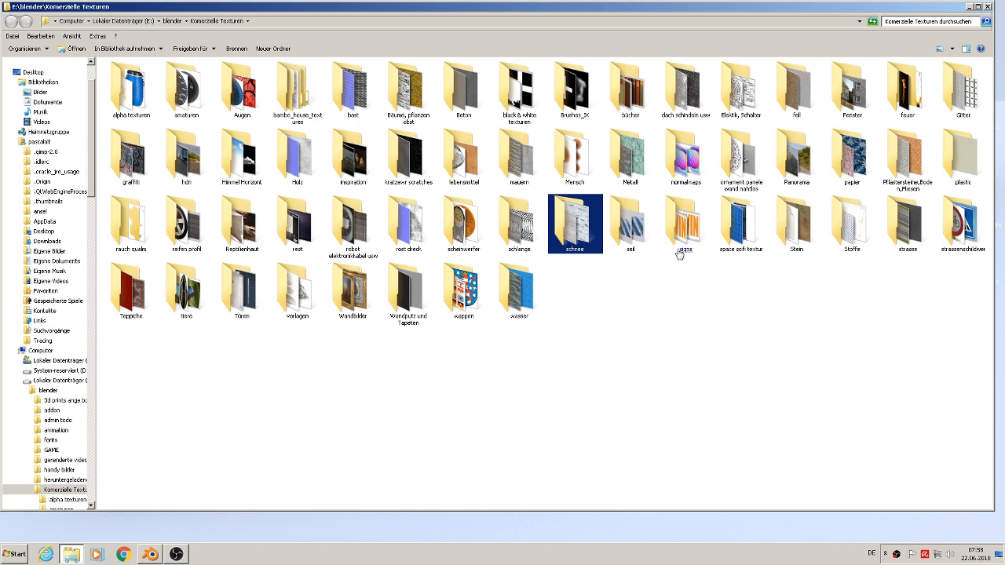
{"action": "double_click", "coordinate": [524, 176]}
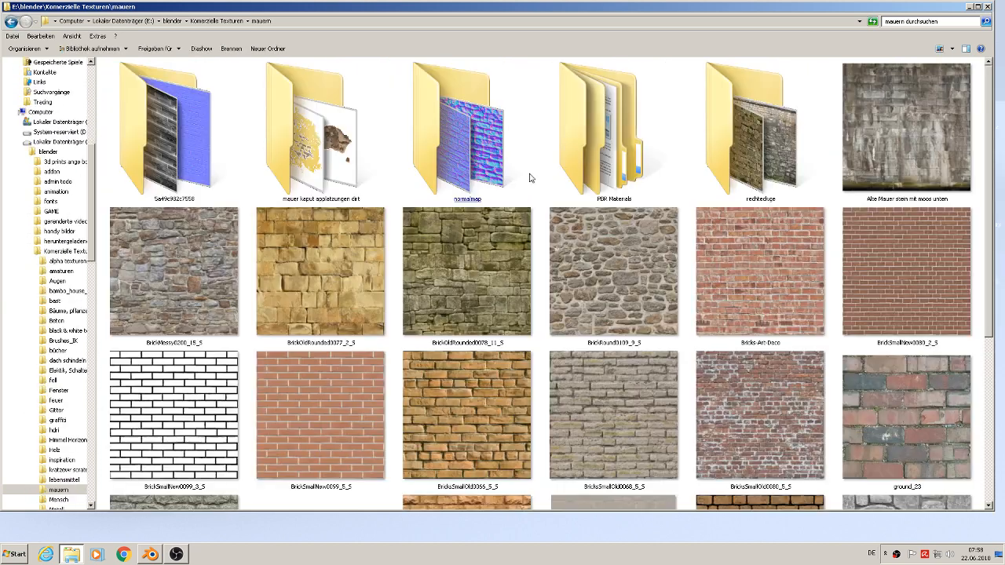
Compare the brick and stone textures in the mauern folder as candidates for the wall, including BrickRound0109_9_S.
{"action": "left_click", "coordinate": [944, 220]}
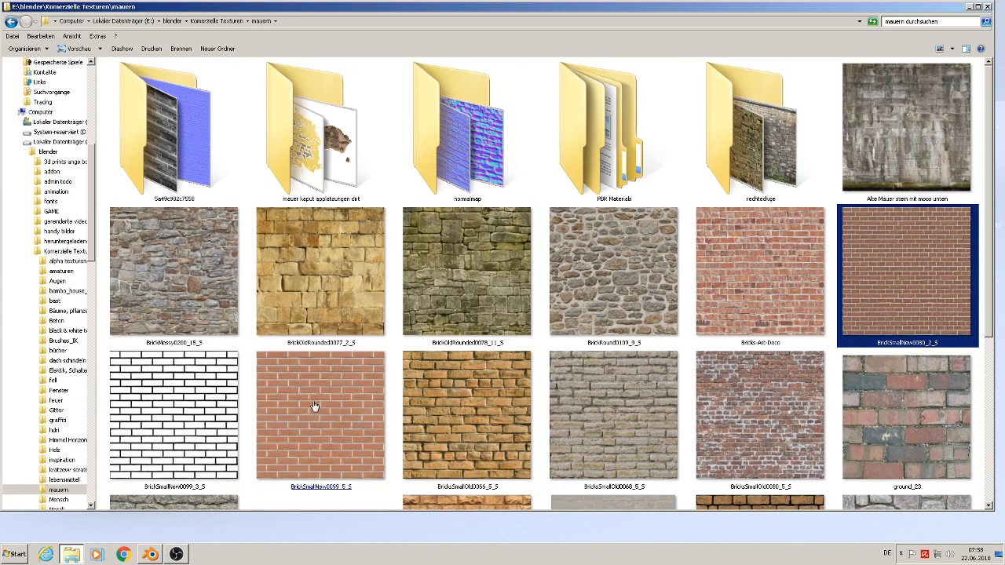
{"action": "left_click", "coordinate": [592, 375]}
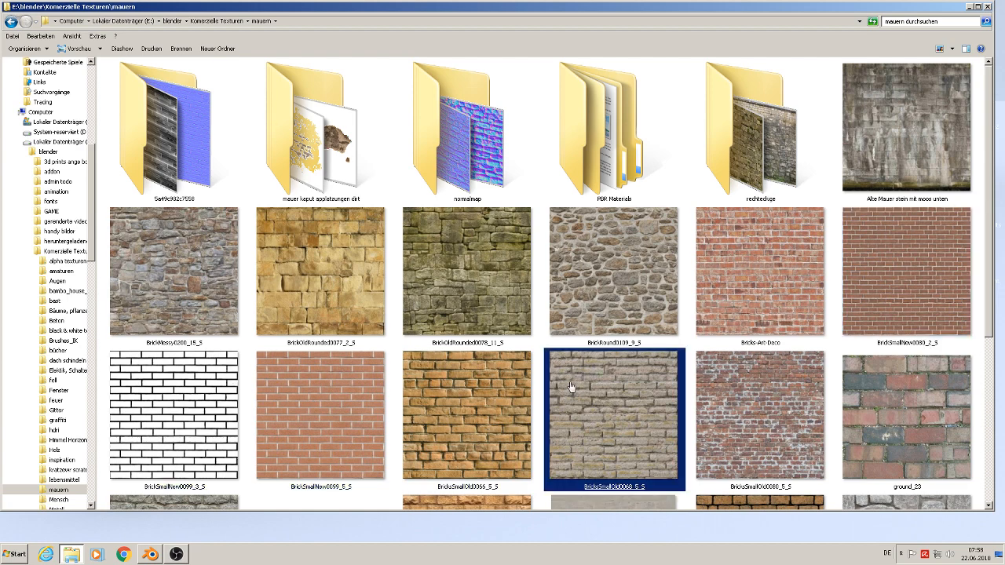
{"action": "left_click", "coordinate": [588, 292]}
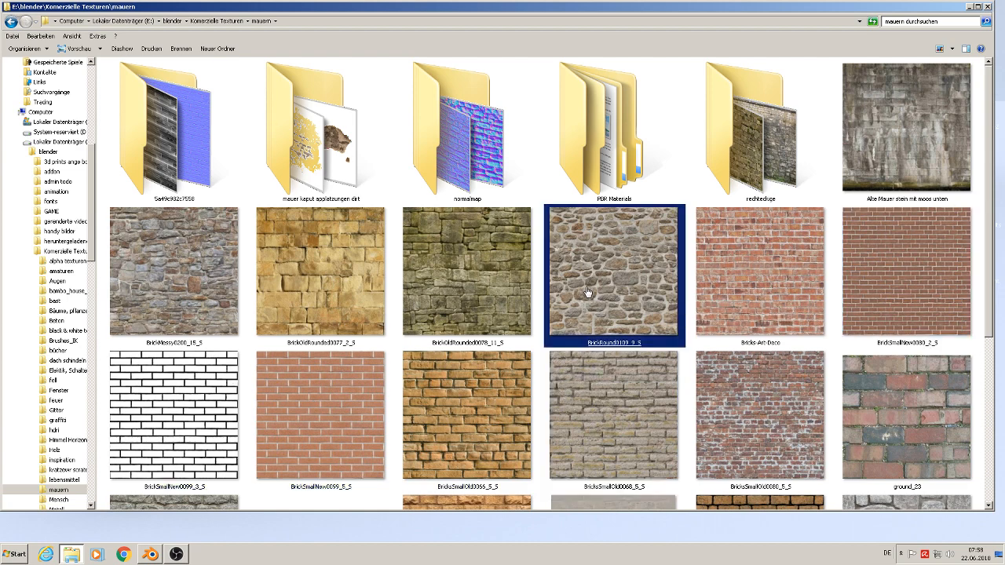
{"action": "left_click", "coordinate": [172, 283]}
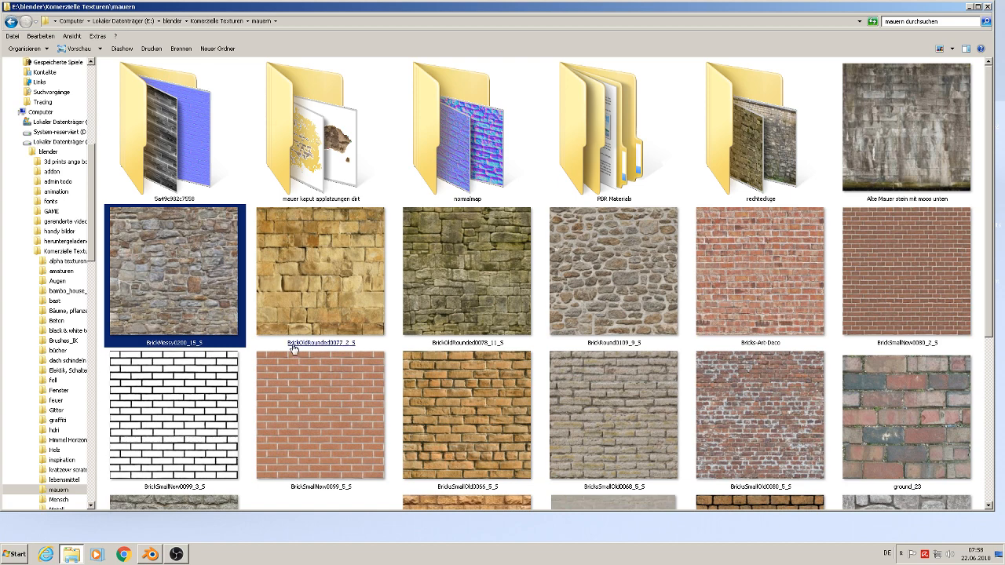
{"action": "left_click", "coordinate": [674, 300]}
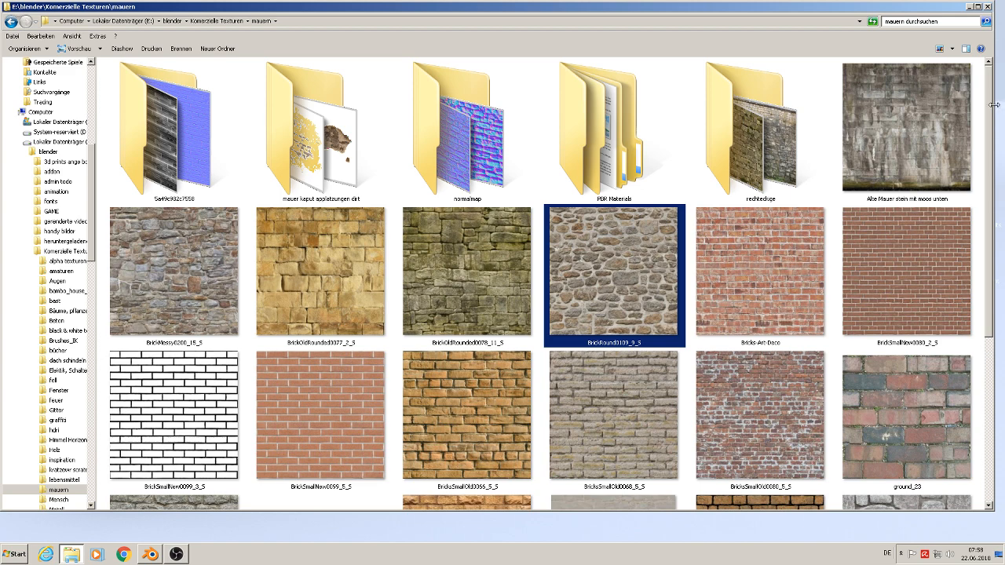
Make room beside the mauern window and open the textur folder of the st. michelle project in a second window.
{"action": "left_click_drag", "start_coordinate": [565, 111], "coordinate": [521, 112]}
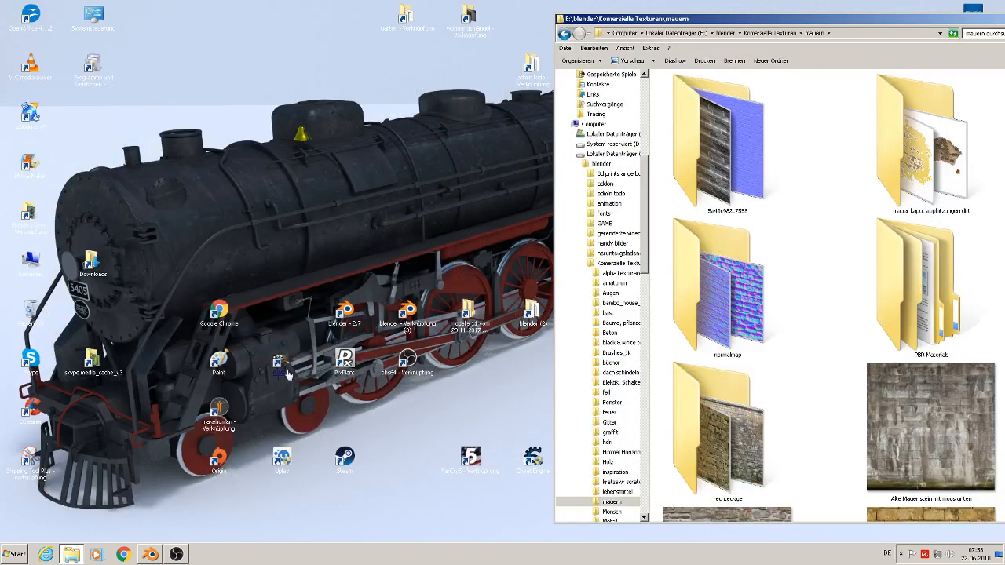
{"action": "left_click", "coordinate": [468, 321]}
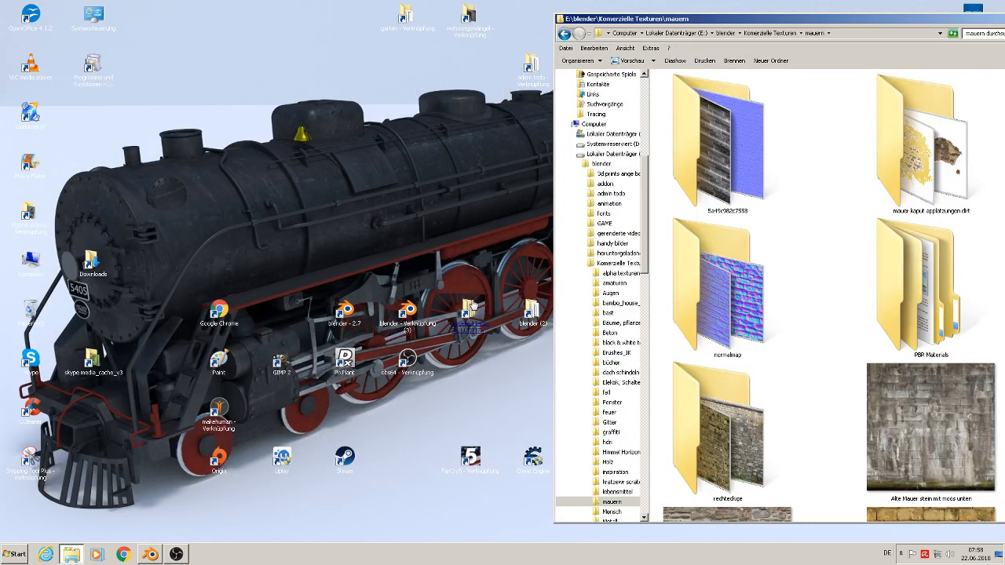
{"action": "double_click", "coordinate": [468, 324]}
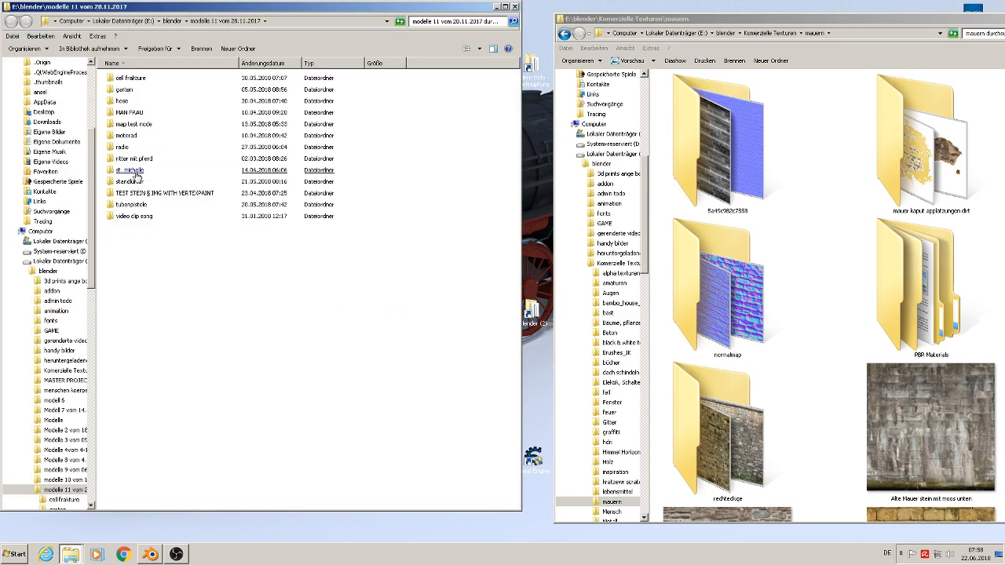
{"action": "double_click", "coordinate": [138, 174]}
{"action": "double_click", "coordinate": [124, 101]}
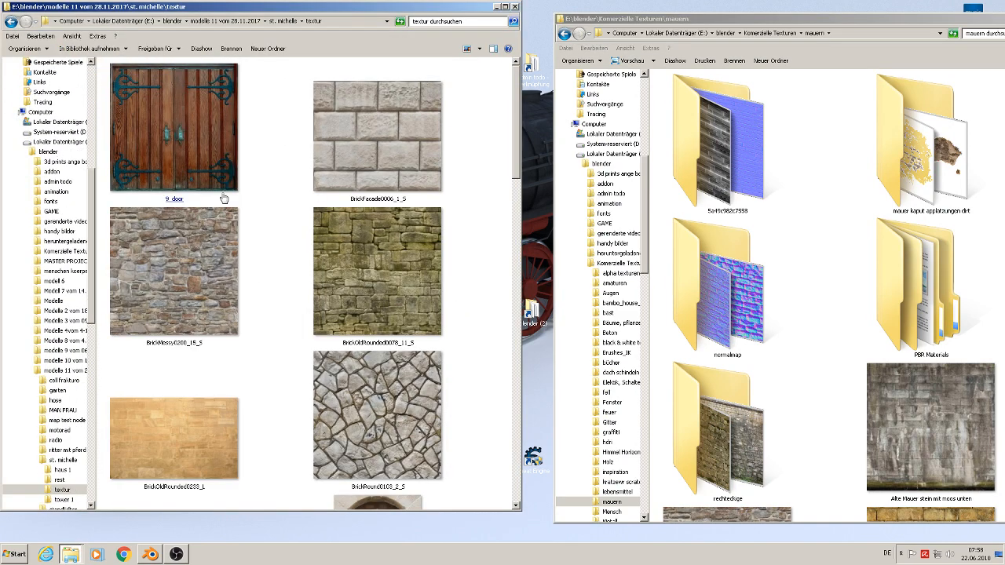
Copy the texture BrickRound0109_9_S from the mauern folder into the st. michelle textur folder.
{"action": "left_click", "coordinate": [182, 297]}
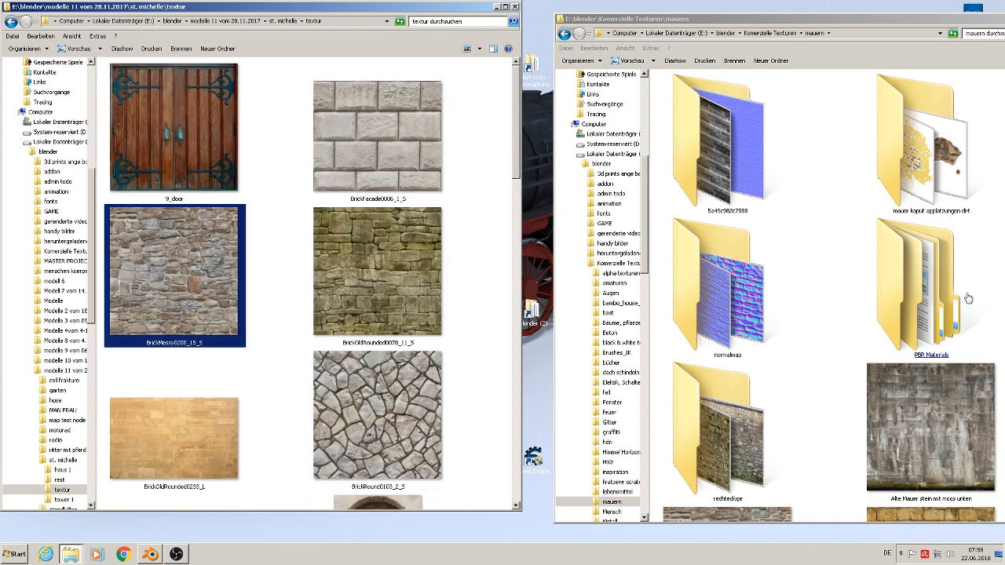
{"action": "double_click", "coordinate": [995, 267]}
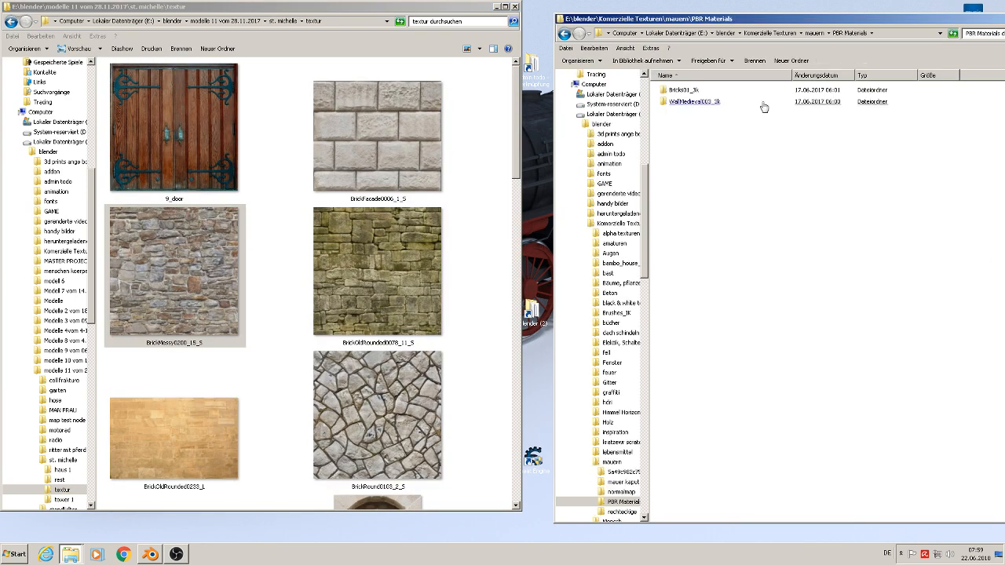
{"action": "left_click", "coordinate": [817, 33]}
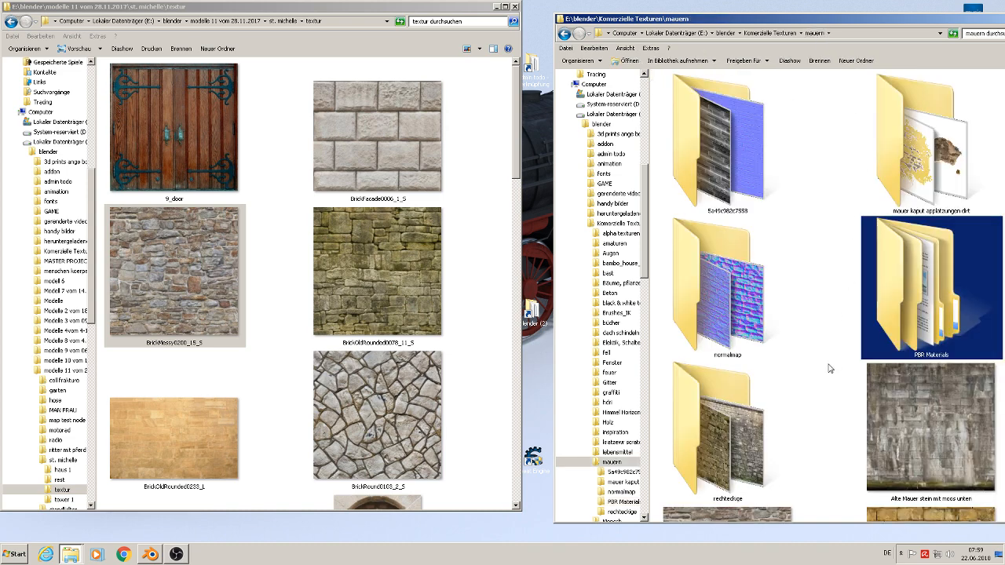
{"action": "scroll", "coordinate": [827, 369], "scroll_direction": "down", "scroll_amount": 5}
{"action": "scroll", "coordinate": [827, 368], "scroll_direction": "up", "scroll_amount": 3}
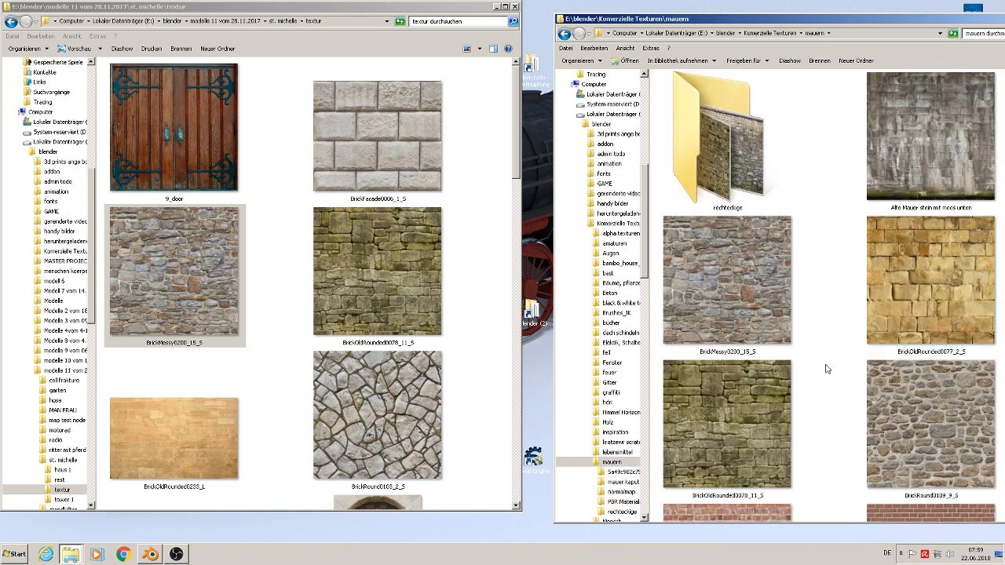
{"action": "left_click", "coordinate": [681, 291]}
{"action": "left_click", "coordinate": [909, 425]}
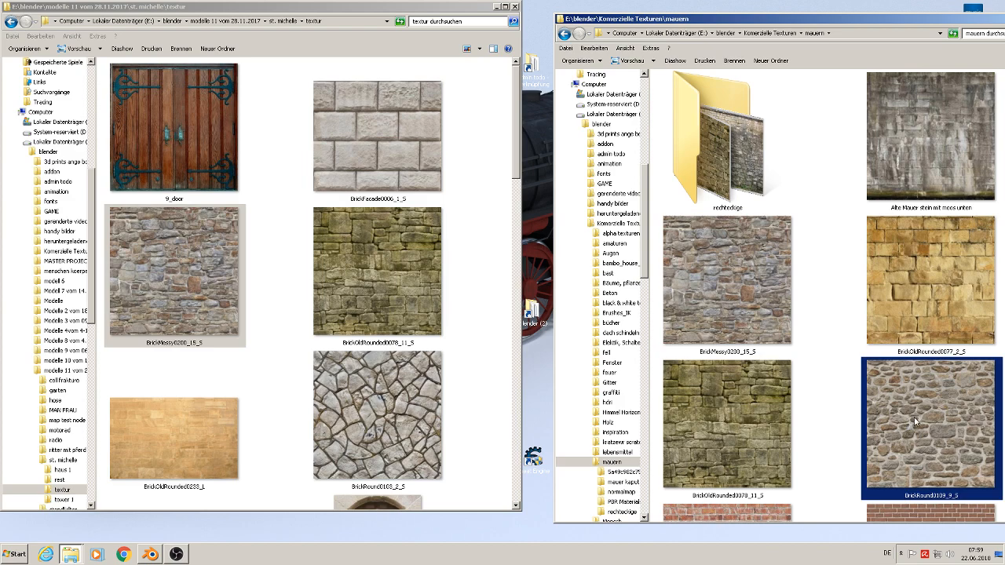
{"action": "right_click", "coordinate": [915, 420]}
{"action": "left_click", "coordinate": [929, 367]}
{"action": "right_click", "coordinate": [480, 314]}
{"action": "left_click", "coordinate": [500, 374]}
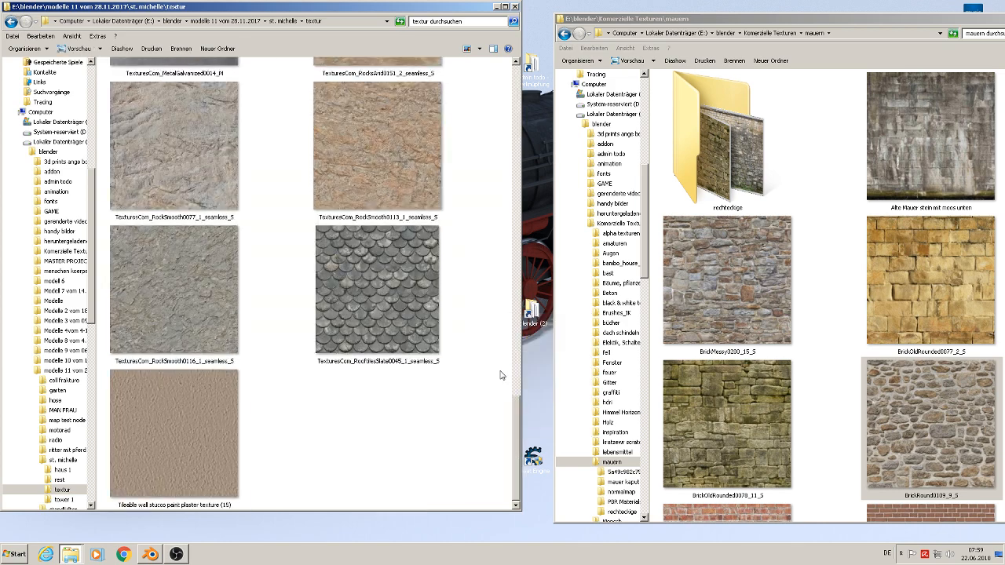
Close the mauern window, maximize the textur folder window and switch back to Blender.
{"action": "left_click_drag", "start_coordinate": [958, 17], "coordinate": [737, 13]}
{"action": "left_click", "coordinate": [846, 15]}
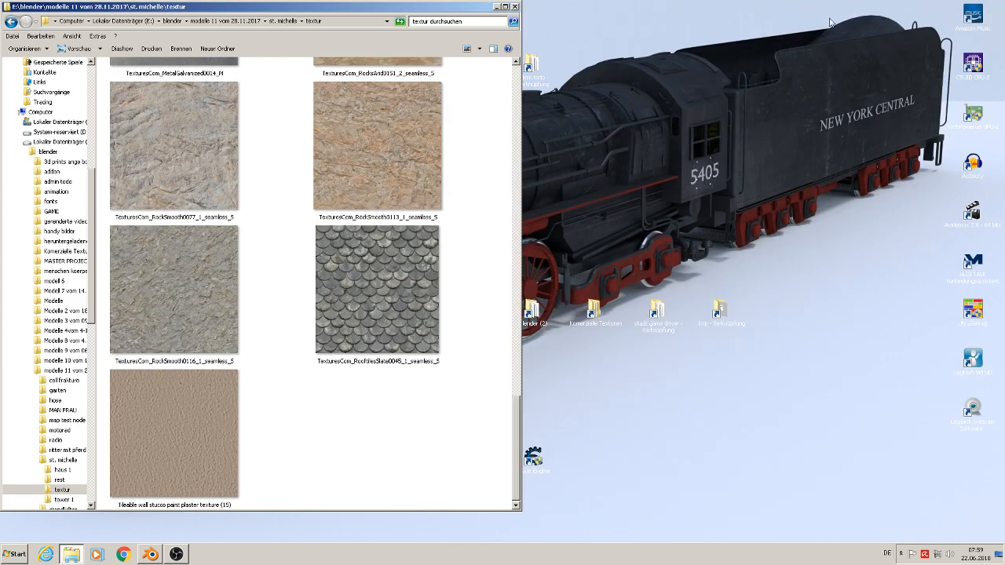
{"action": "left_click", "coordinate": [505, 7]}
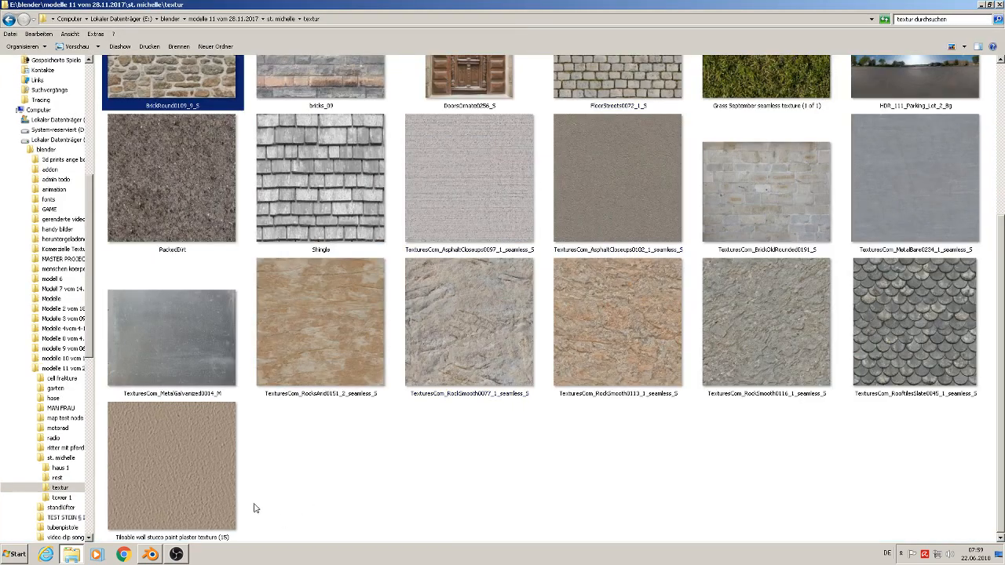
{"action": "left_click", "coordinate": [153, 556]}
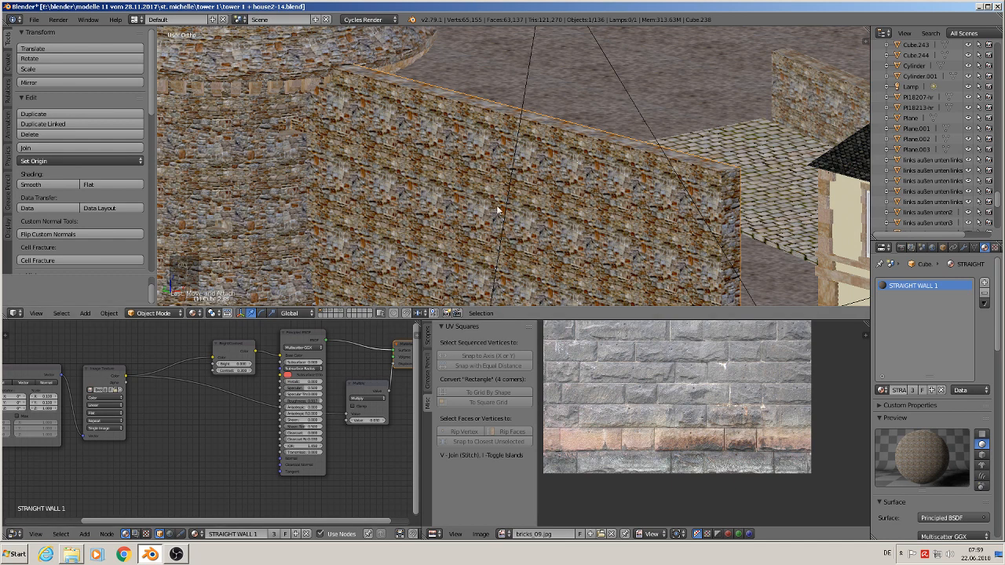
Move the Material Output and Multiply nodes farther from the Principled BSDF to make room in the node tree.
{"action": "scroll", "coordinate": [176, 484], "scroll_direction": "down", "scroll_amount": 5}
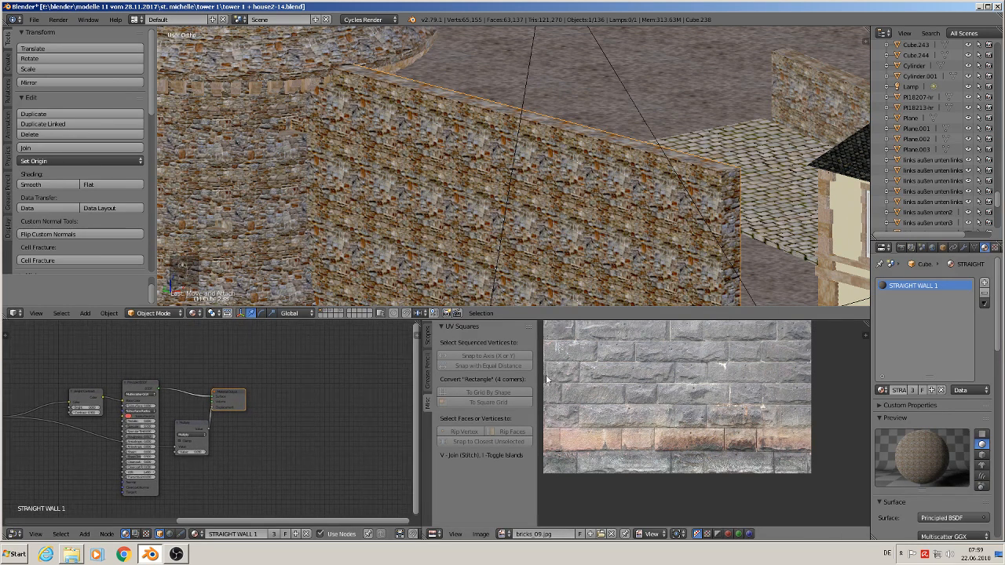
{"action": "left_click", "coordinate": [231, 398]}
{"action": "left_click_drag", "start_coordinate": [232, 398], "coordinate": [392, 382]}
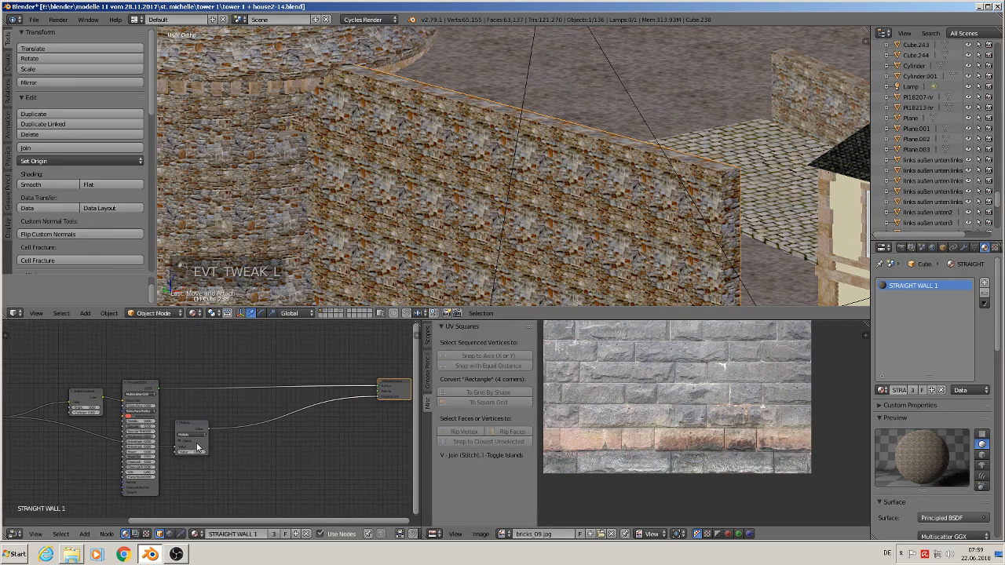
{"action": "left_click_drag", "start_coordinate": [182, 424], "coordinate": [374, 440]}
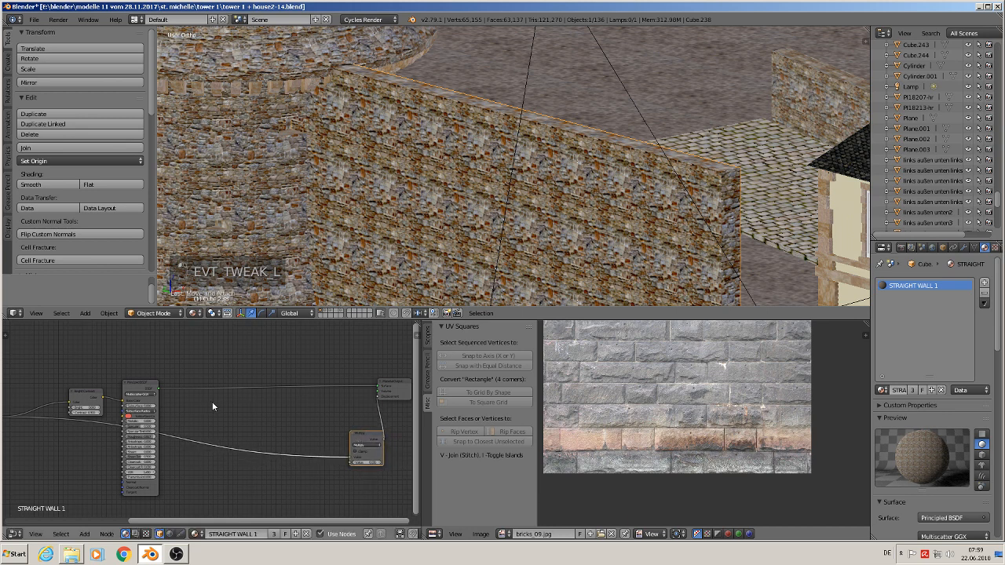
Duplicate the Principled BSDF and Image Texture nodes, placing both copies below the originals.
{"action": "scroll", "coordinate": [205, 402], "scroll_direction": "up", "scroll_amount": 1}
{"action": "left_click", "coordinate": [130, 385]}
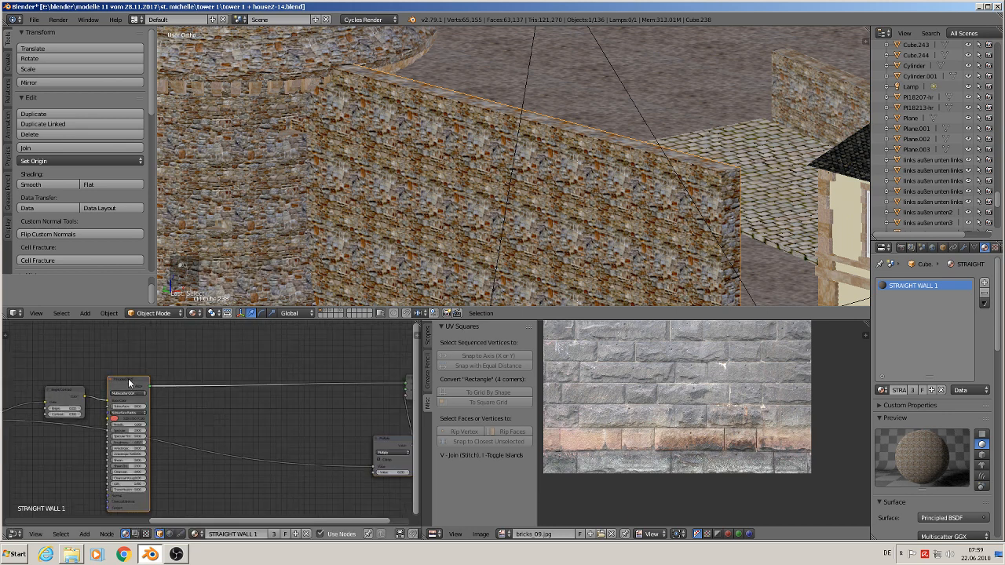
{"action": "key", "text": "shift+d"}
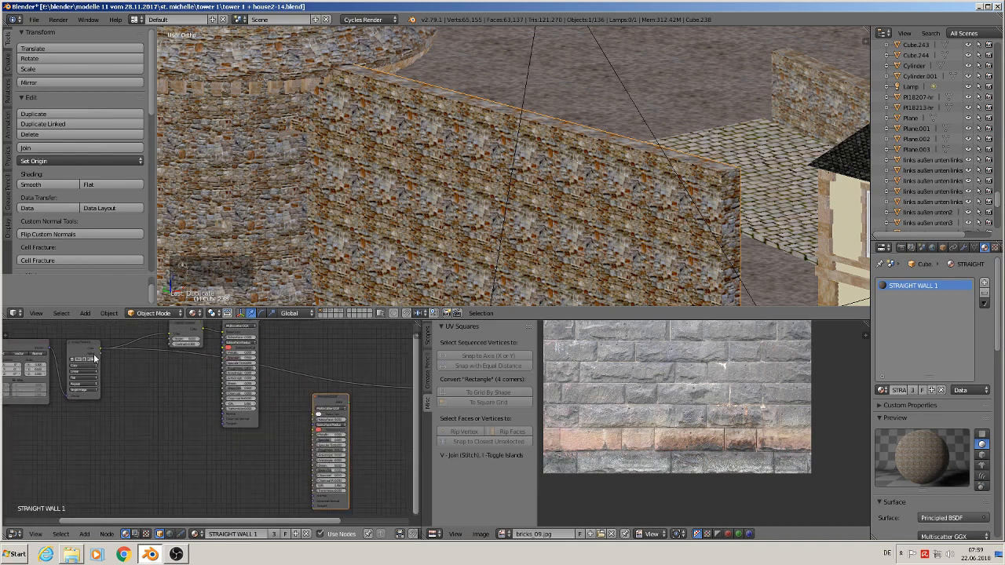
{"action": "left_click", "coordinate": [80, 346]}
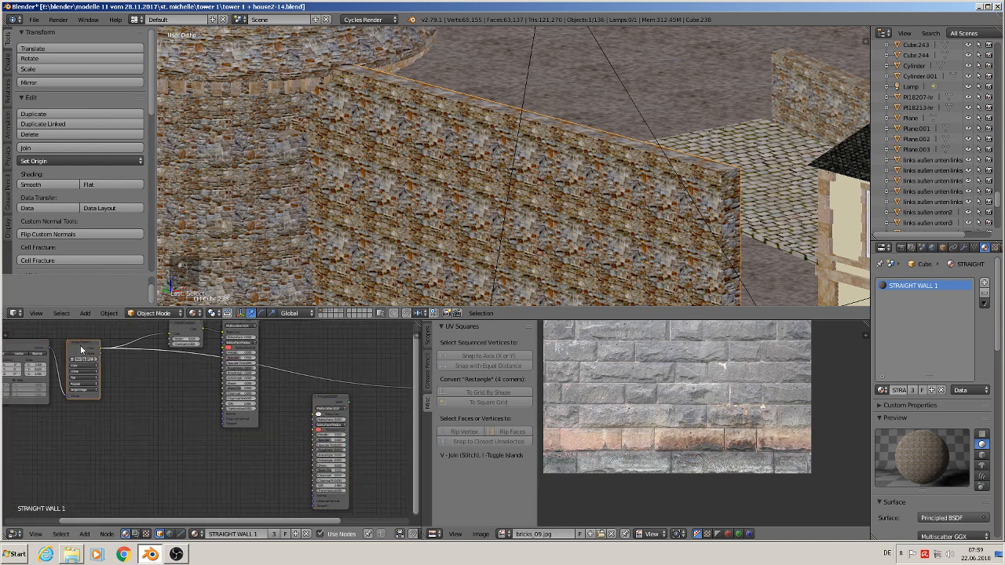
{"action": "key", "text": "shift+d"}
{"action": "left_click", "coordinate": [208, 468]}
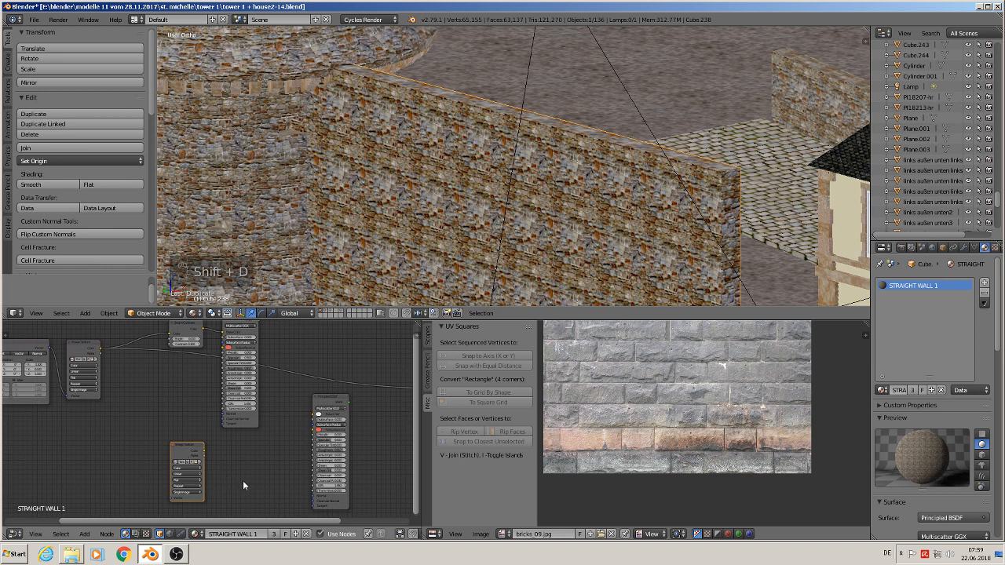
{"action": "middle_click_drag", "start_coordinate": [256, 465], "coordinate": [284, 456]}
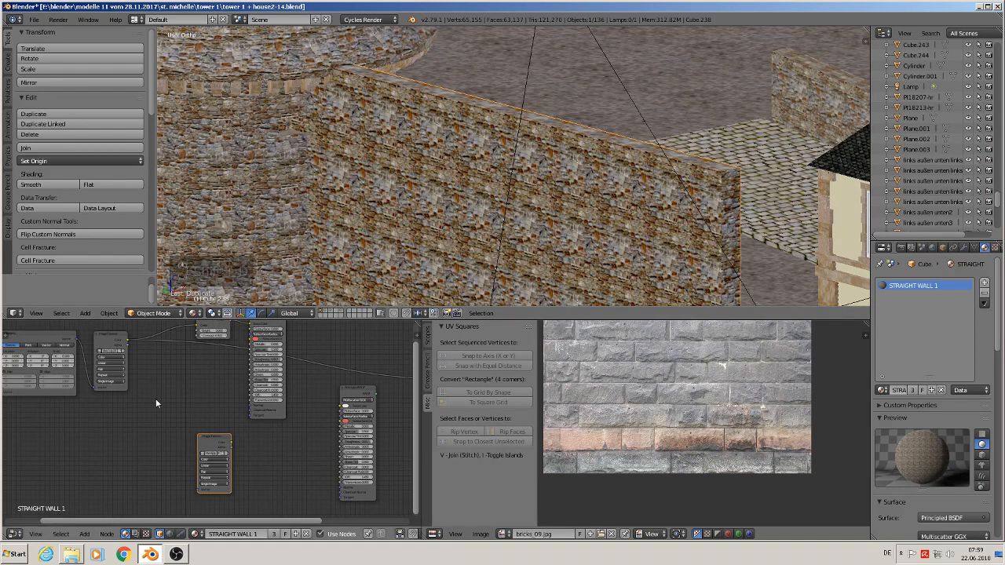
Duplicate the Mapping node and place the copy below the original, beside the duplicated Image Texture.
{"action": "middle_click_drag", "start_coordinate": [166, 417], "coordinate": [245, 409]}
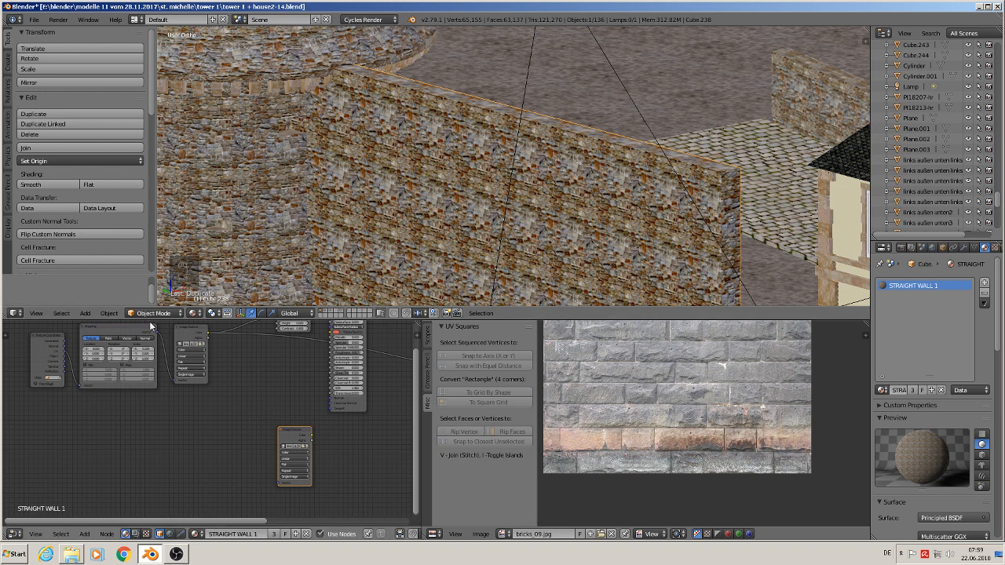
{"action": "left_click", "coordinate": [129, 331]}
{"action": "key", "text": "shift+d"}
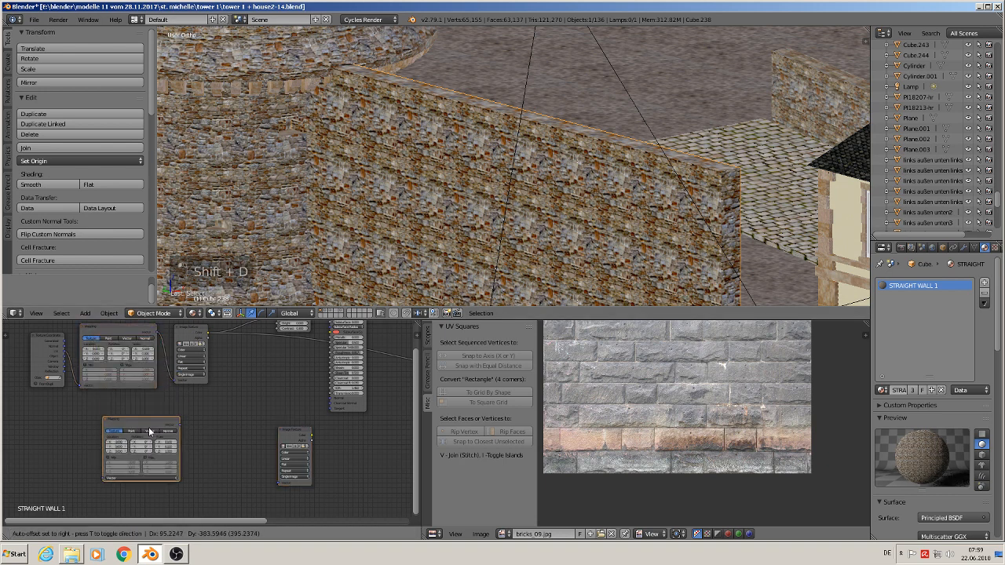
{"action": "left_click", "coordinate": [145, 418]}
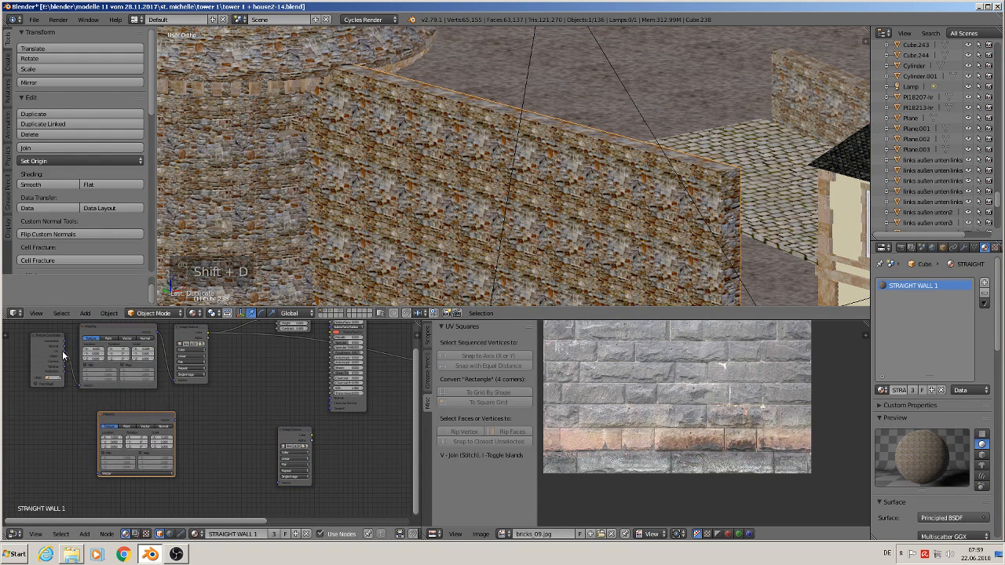
Link the Texture Coordinate to the duplicated Mapping node and connect that Mapping's Vector output to the duplicated Image Texture.
{"action": "scroll", "coordinate": [64, 355], "scroll_direction": "up", "scroll_amount": 2}
{"action": "left_click_drag", "start_coordinate": [60, 344], "coordinate": [102, 496]}
{"action": "left_click_drag", "start_coordinate": [142, 426], "coordinate": [120, 400]}
{"action": "left_click_drag", "start_coordinate": [345, 449], "coordinate": [202, 490]}
Load BrickRound0109_9_S.jpg from the textur folder into the duplicated Image Texture, browsing the files as thumbnails.
{"action": "scroll", "coordinate": [210, 406], "scroll_direction": "up", "scroll_amount": 2}
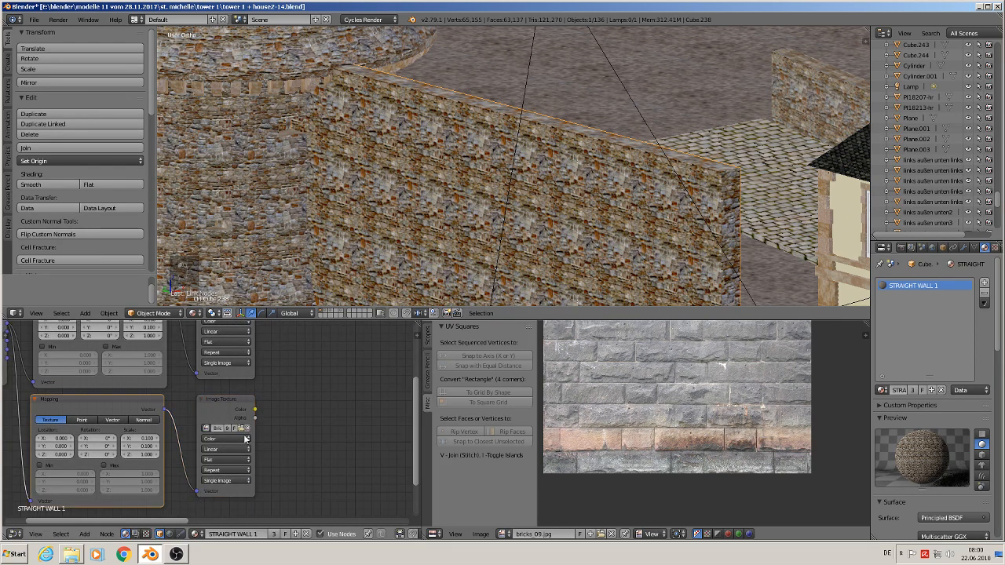
{"action": "left_click", "coordinate": [242, 428]}
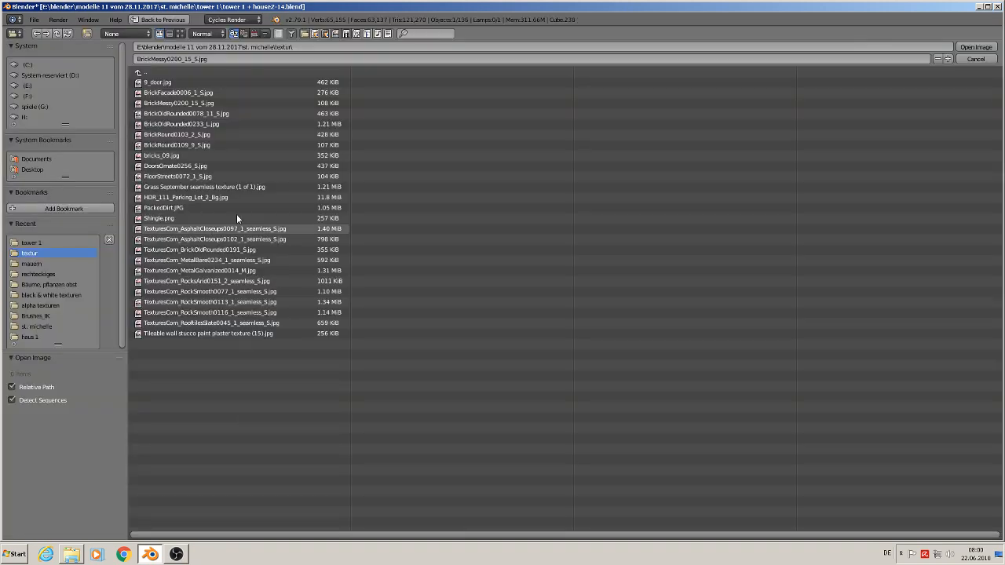
{"action": "left_click", "coordinate": [180, 33]}
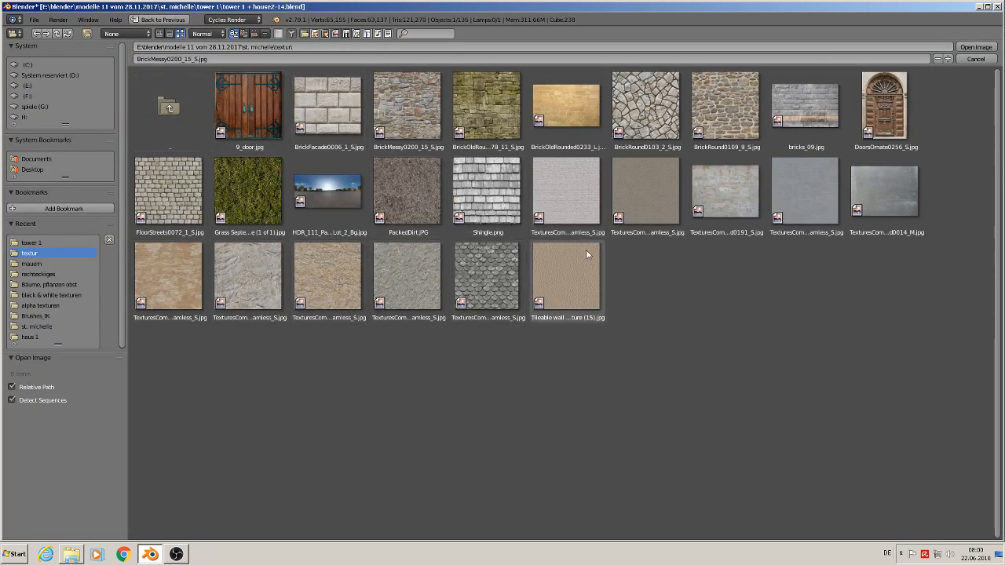
{"action": "double_click", "coordinate": [723, 119]}
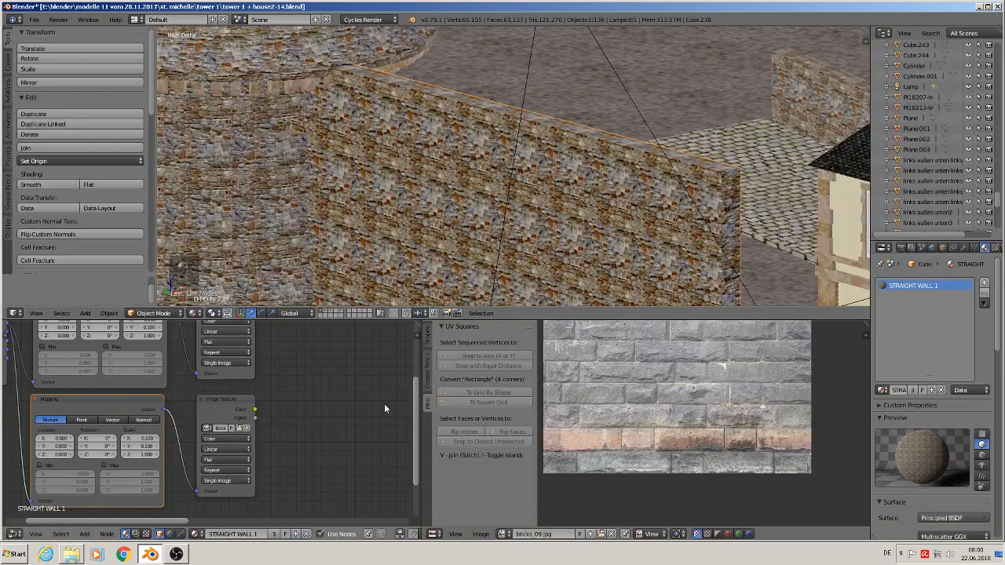
Stack the duplicated Principled BSDF below the original with space between them and link the new Image Texture's Color to its Base Color.
{"action": "scroll", "coordinate": [208, 466], "scroll_direction": "down", "scroll_amount": 4}
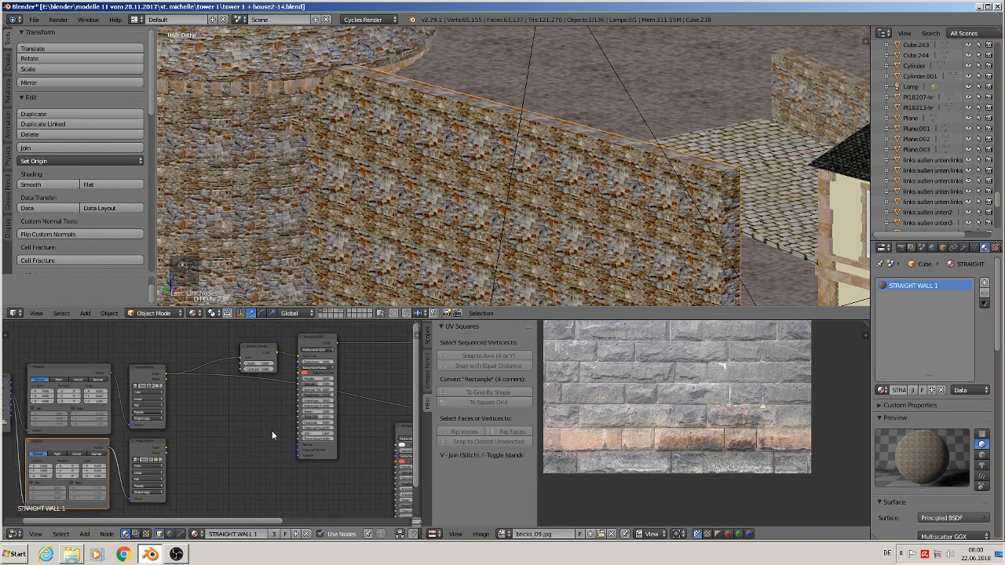
{"action": "left_click_drag", "start_coordinate": [410, 434], "coordinate": [301, 467]}
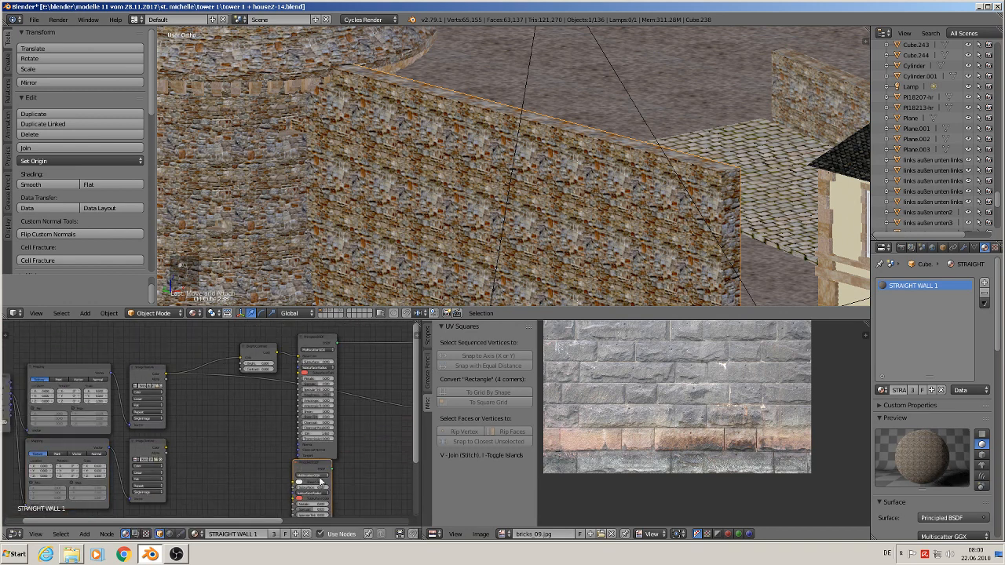
{"action": "middle_click_drag", "start_coordinate": [301, 467], "coordinate": [245, 414]}
{"action": "left_click_drag", "start_coordinate": [108, 381], "coordinate": [238, 409]}
{"action": "middle_click_drag", "start_coordinate": [331, 418], "coordinate": [186, 473]}
{"action": "scroll", "coordinate": [255, 424], "scroll_direction": "down", "scroll_amount": 3}
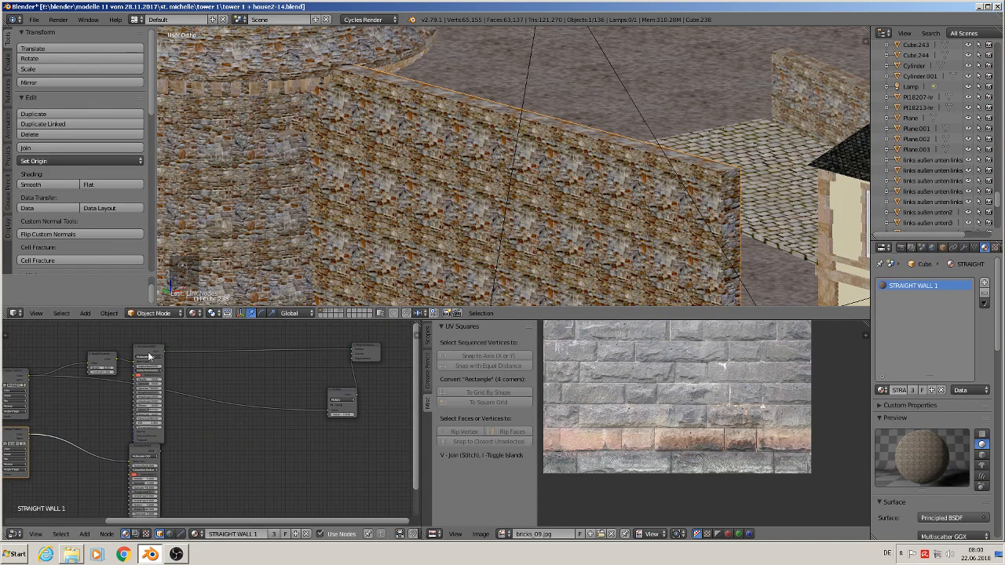
{"action": "left_click_drag", "start_coordinate": [147, 351], "coordinate": [154, 341]}
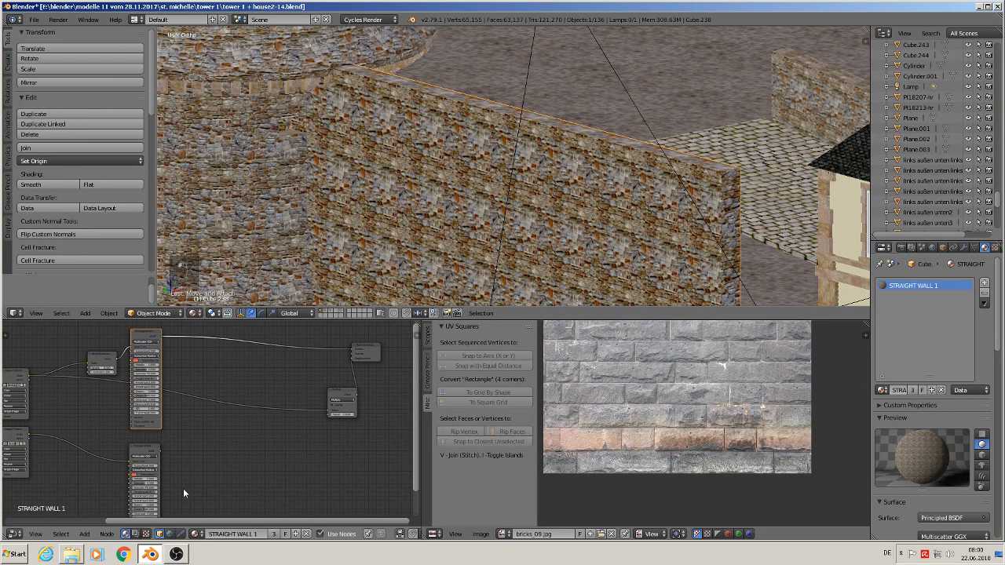
Insert a Mix Shader between the original Principled BSDF and the Material Output, and link the second Principled BSDF to its free Shader input.
{"action": "left_click", "coordinate": [84, 534]}
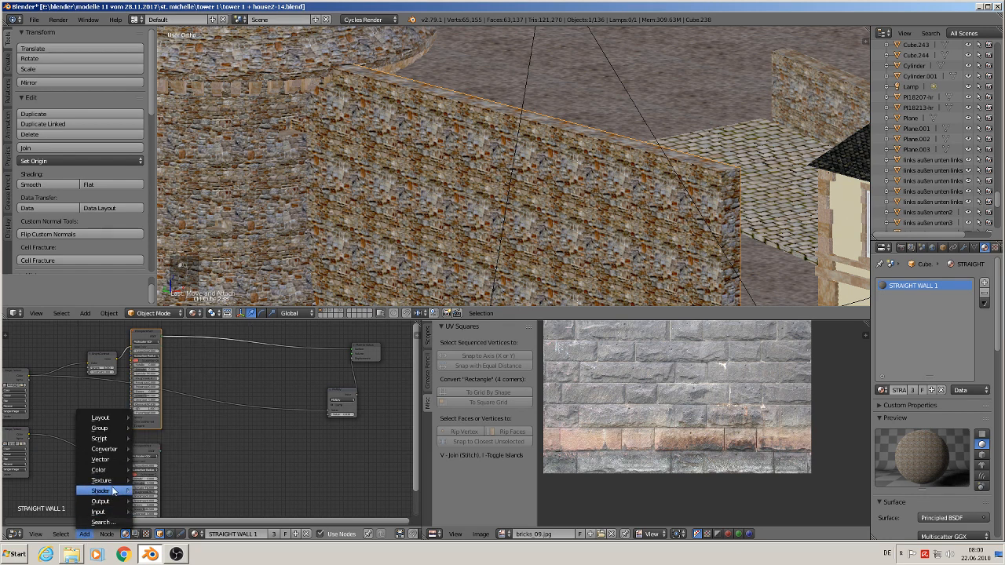
{"action": "mouse_move", "coordinate": [114, 490]}
{"action": "left_click", "coordinate": [182, 386]}
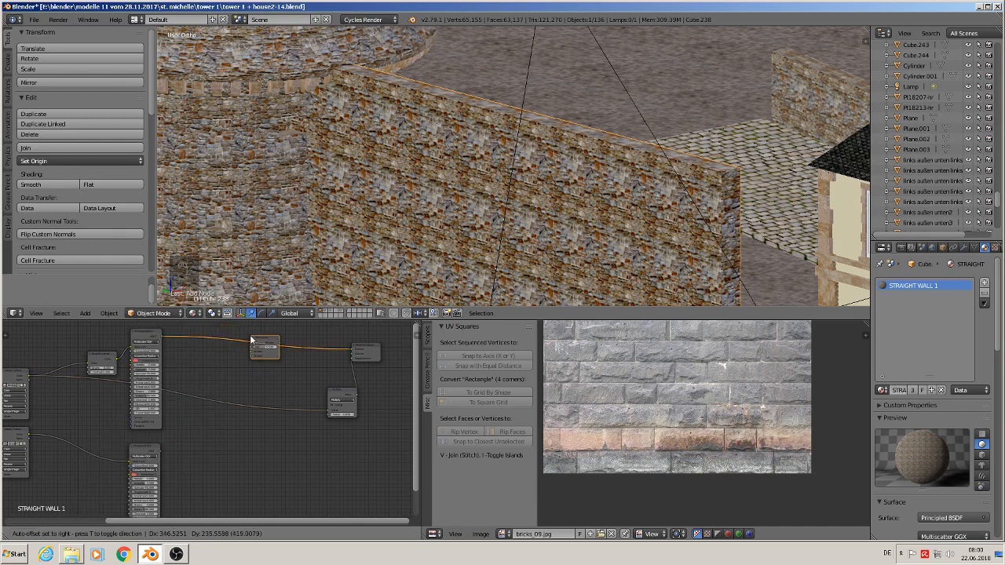
{"action": "left_click", "coordinate": [251, 340]}
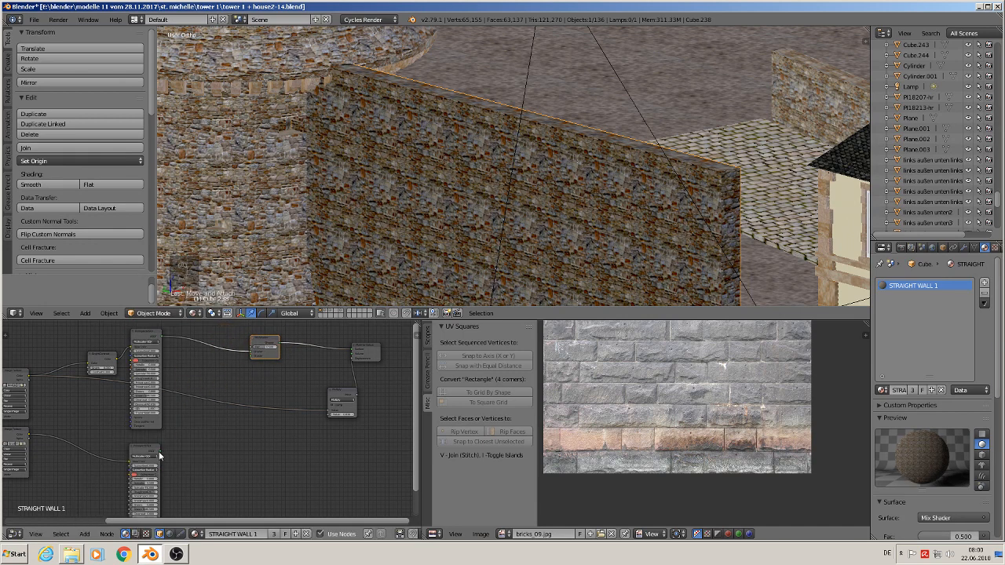
{"action": "left_click_drag", "start_coordinate": [158, 452], "coordinate": [255, 356]}
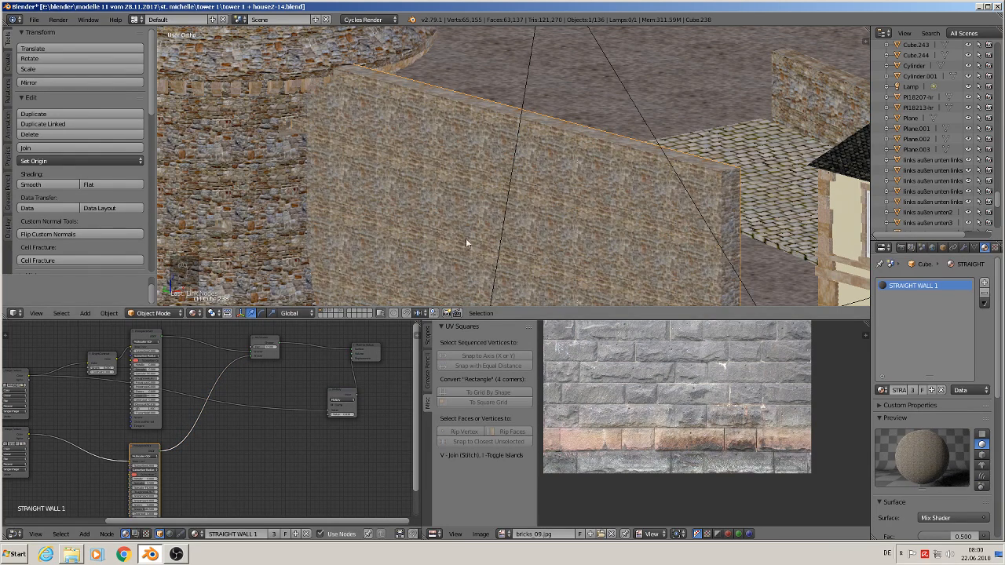
Inspect the blended stone on the wall and move the Mix Shader node away from the Principled BSDF.
{"action": "scroll", "coordinate": [450, 203], "scroll_direction": "up", "scroll_amount": 2}
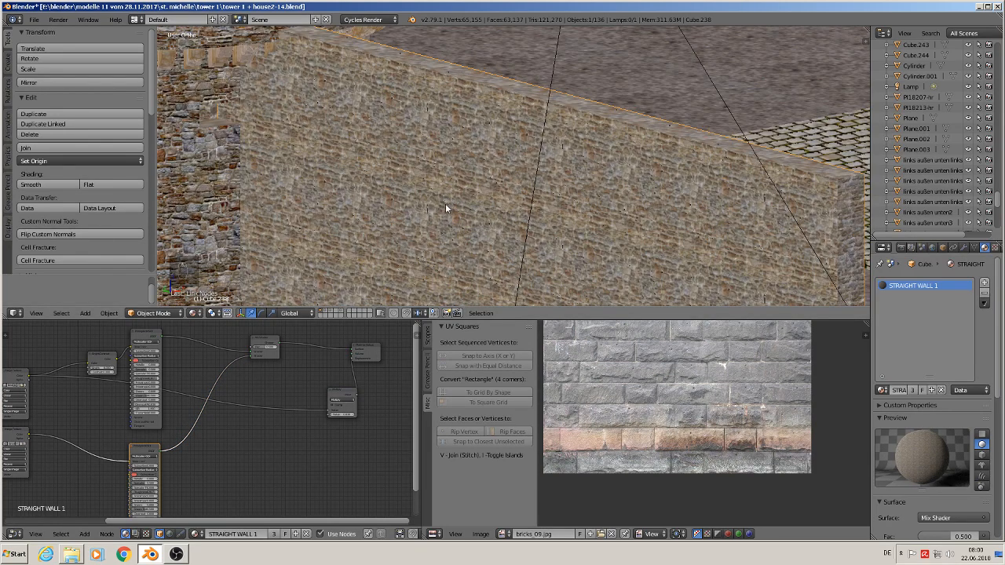
{"action": "middle_click_drag", "start_coordinate": [288, 391], "coordinate": [302, 517]}
{"action": "scroll", "coordinate": [562, 191], "scroll_direction": "down", "scroll_amount": 4}
{"action": "scroll", "coordinate": [550, 215], "scroll_direction": "up", "scroll_amount": 3}
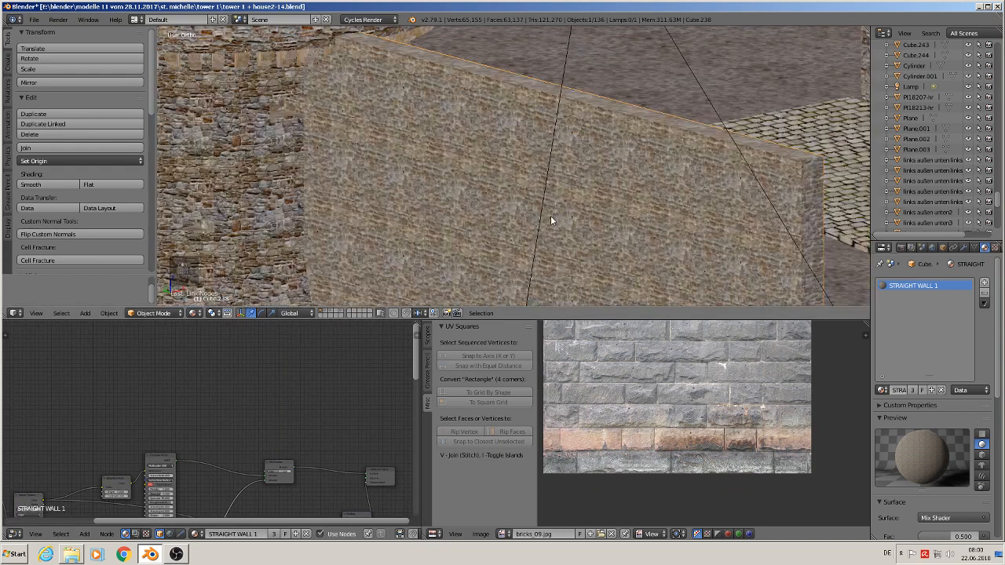
{"action": "scroll", "coordinate": [550, 215], "scroll_direction": "down", "scroll_amount": 3}
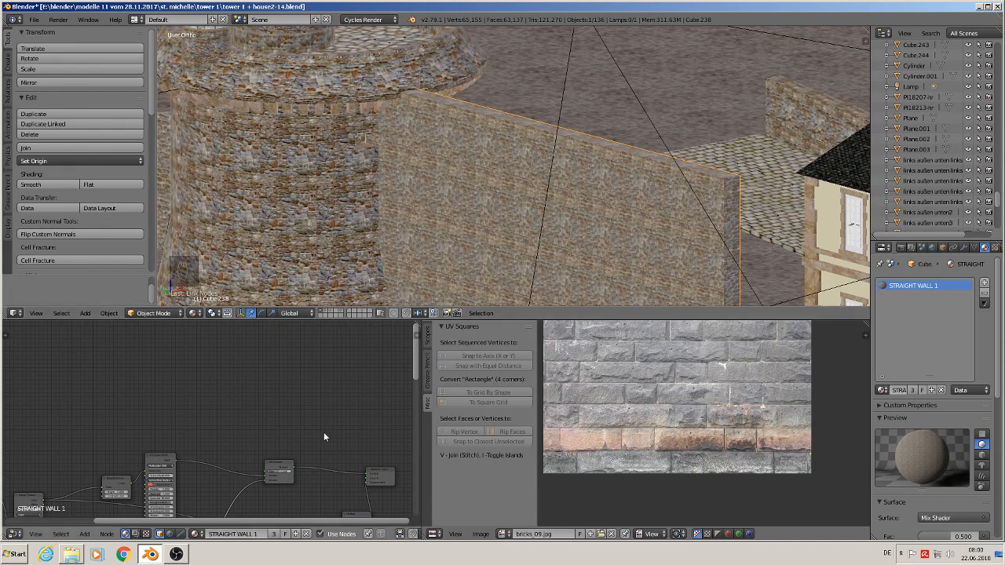
{"action": "scroll", "coordinate": [295, 455], "scroll_direction": "up", "scroll_amount": 2}
{"action": "left_click_drag", "start_coordinate": [276, 466], "coordinate": [319, 418]}
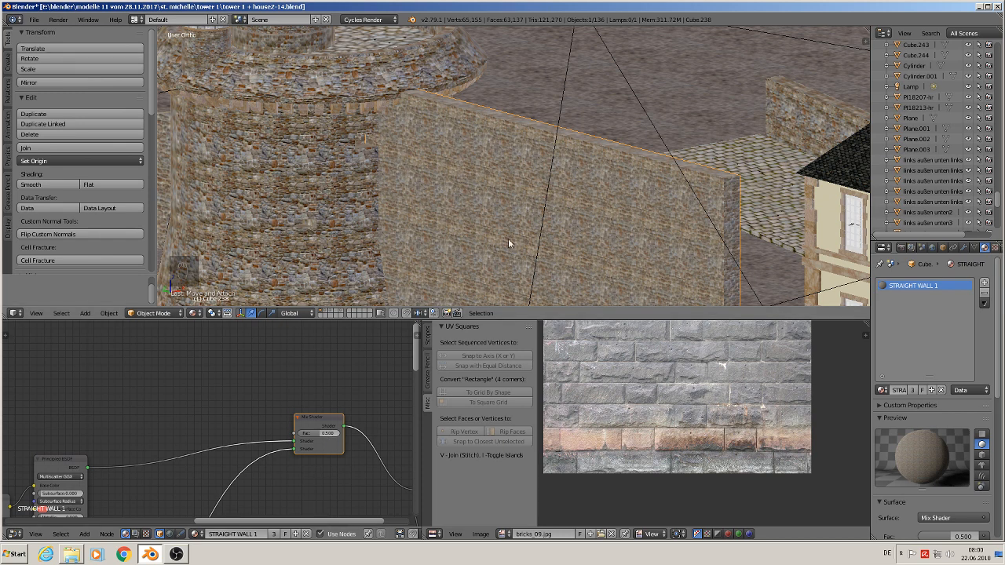
Add a Noise Texture node above the shader links and connect its Color output to the Mix Shader's Fac input.
{"action": "left_click", "coordinate": [84, 534]}
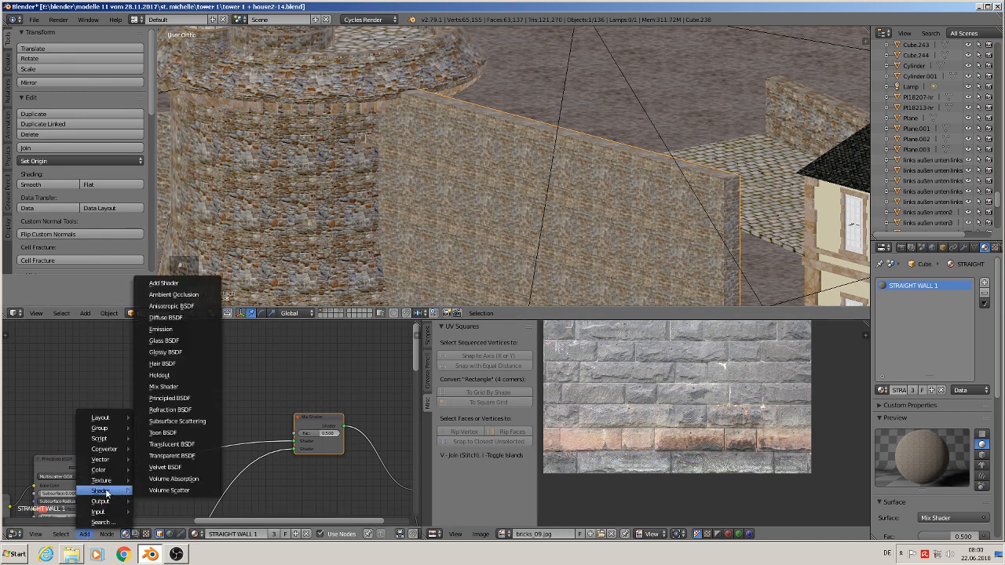
{"action": "mouse_move", "coordinate": [101, 480]}
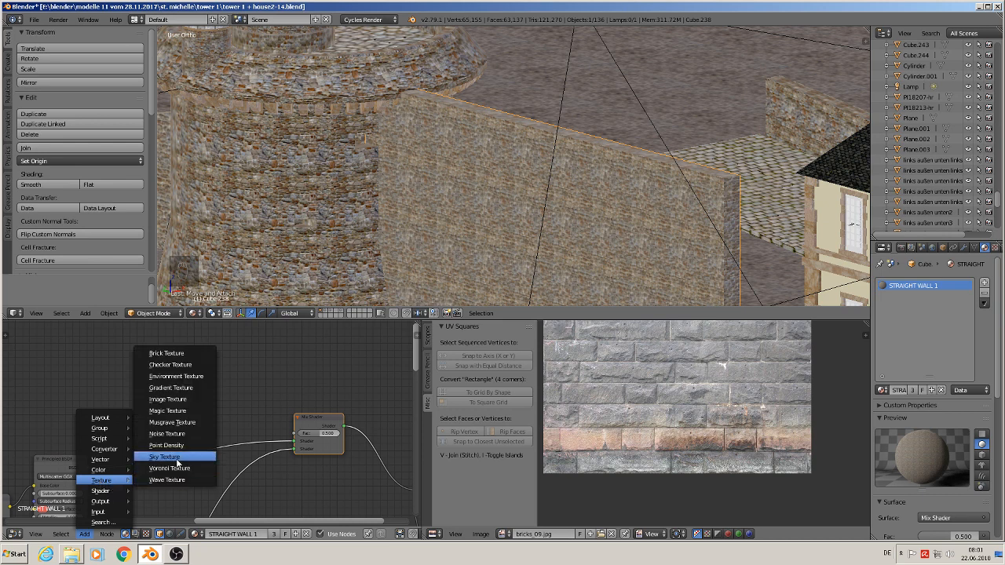
{"action": "left_click", "coordinate": [176, 434]}
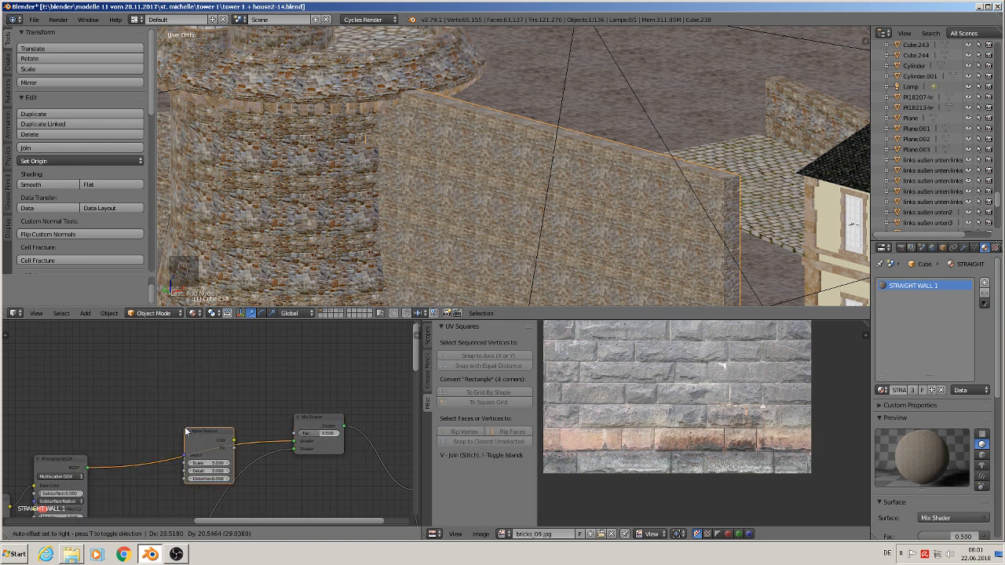
{"action": "left_click", "coordinate": [197, 362]}
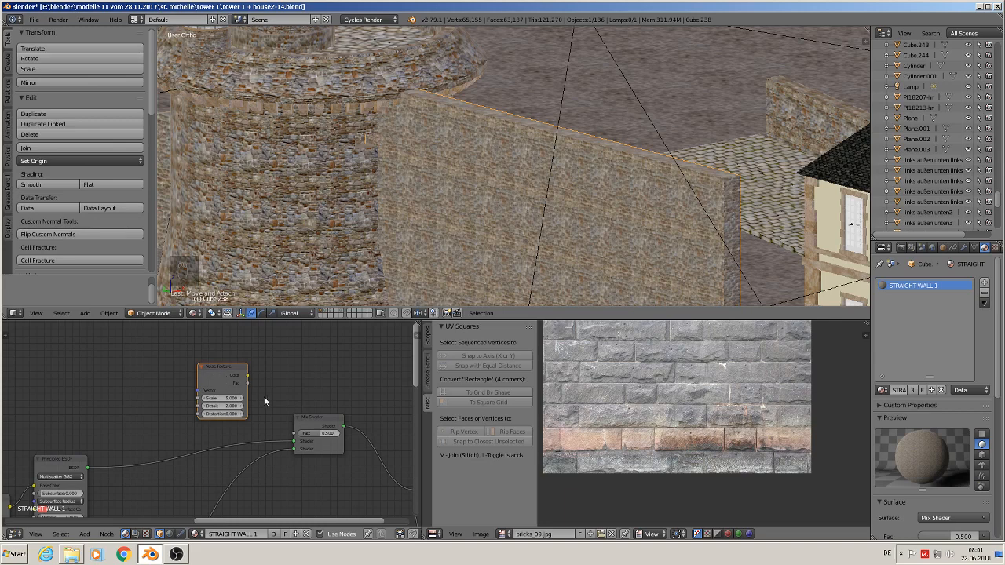
{"action": "left_click_drag", "start_coordinate": [248, 379], "coordinate": [306, 437]}
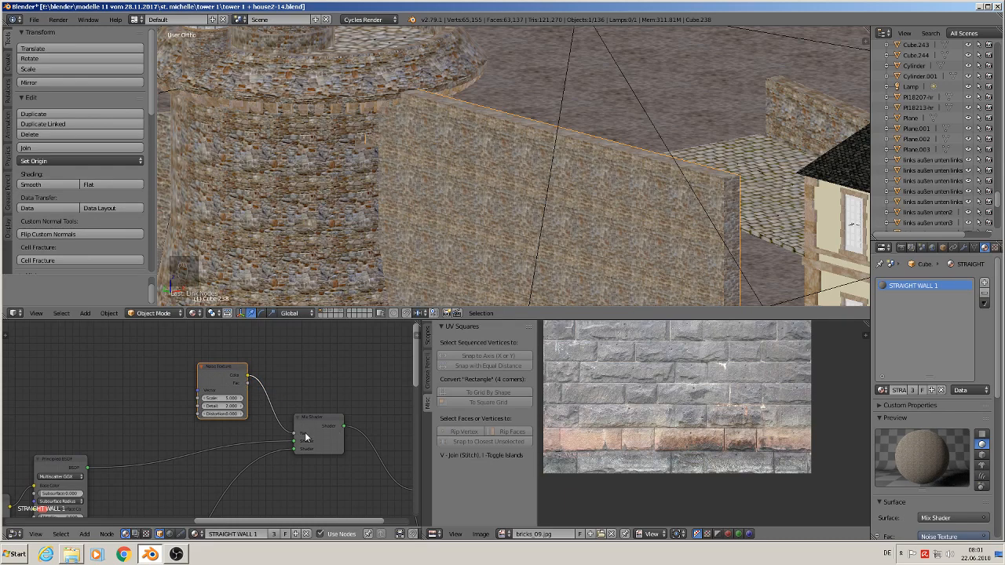
Set the Noise Texture's Scale and Detail to 1.
{"action": "middle_click_drag", "start_coordinate": [468, 270], "coordinate": [606, 233], "text": "shift"}
{"action": "scroll", "coordinate": [504, 230], "scroll_direction": "up", "scroll_amount": 3}
{"action": "scroll", "coordinate": [514, 227], "scroll_direction": "down", "scroll_amount": 3}
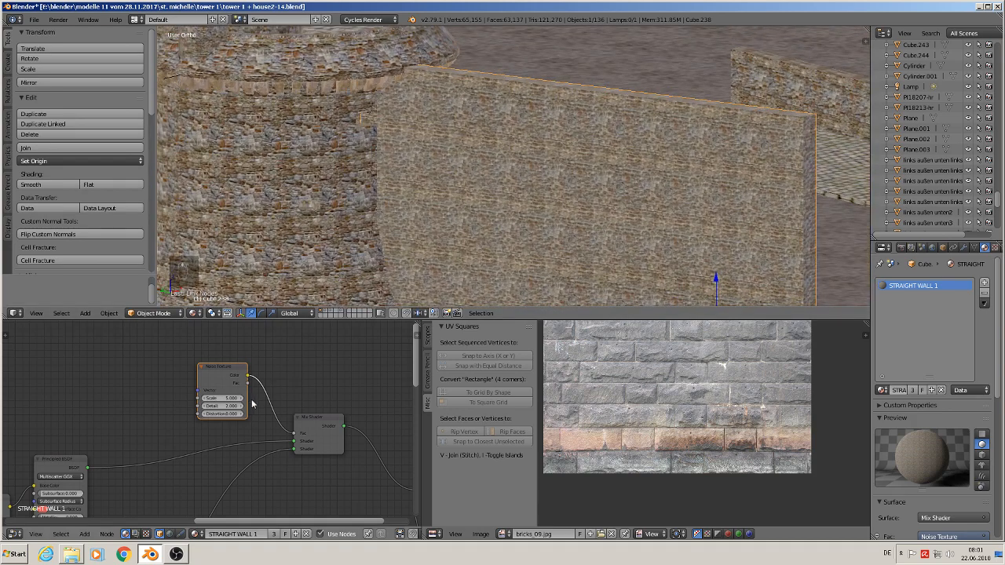
{"action": "scroll", "coordinate": [253, 414], "scroll_direction": "up", "scroll_amount": 1}
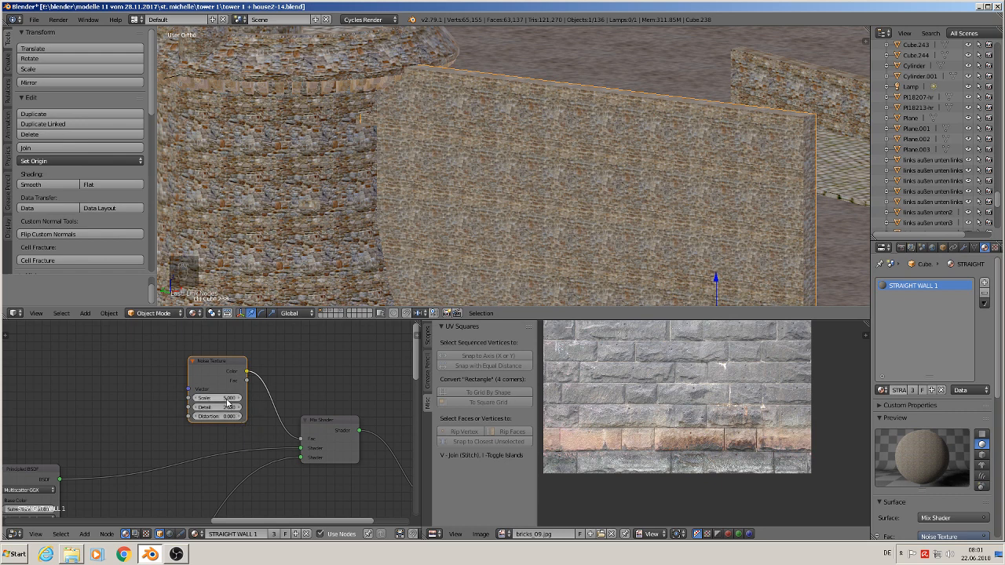
{"action": "left_click", "coordinate": [223, 399]}
{"action": "key", "text": "Return"}
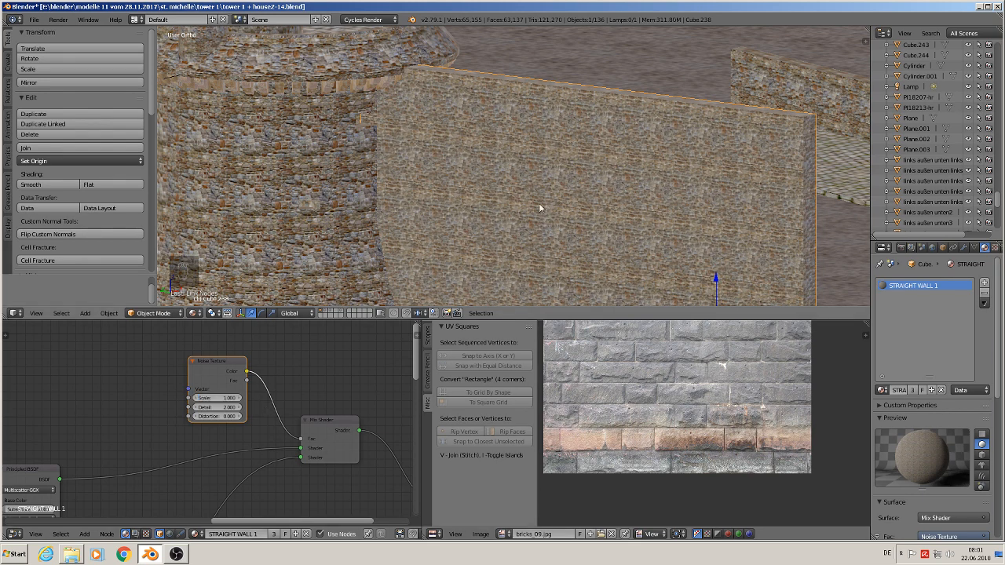
{"action": "left_click", "coordinate": [233, 408]}
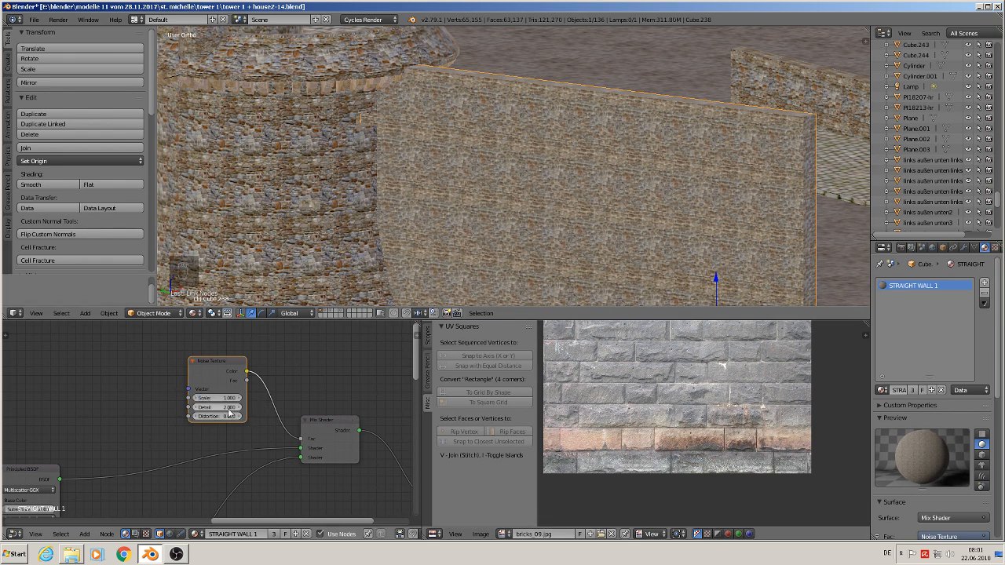
{"action": "type", "text": "1"}
{"action": "key", "text": "Return"}
Set the Noise Texture's Distortion to 1 and re-enter its Scale as 1.0.
{"action": "double_click", "coordinate": [224, 417]}
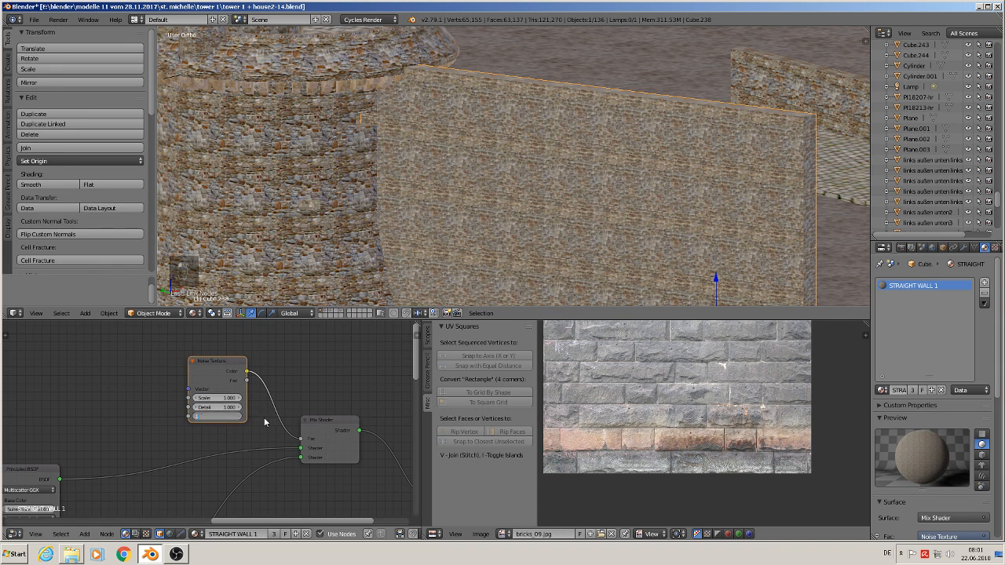
{"action": "type", "text": "1"}
{"action": "key", "text": "Return"}
{"action": "scroll", "coordinate": [264, 423], "scroll_direction": "up", "scroll_amount": 3}
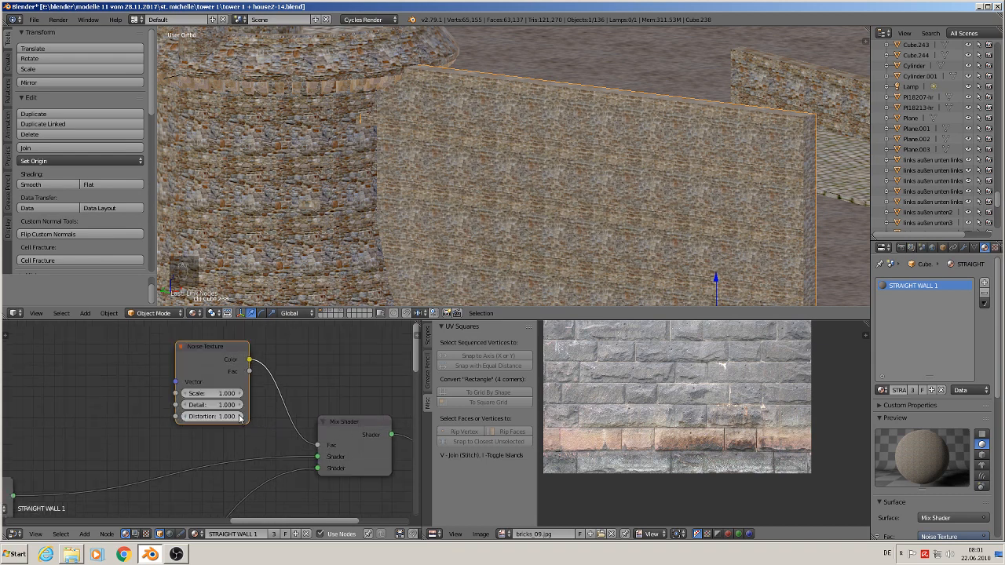
{"action": "double_click", "coordinate": [242, 389]}
{"action": "type", "text": "1.0"}
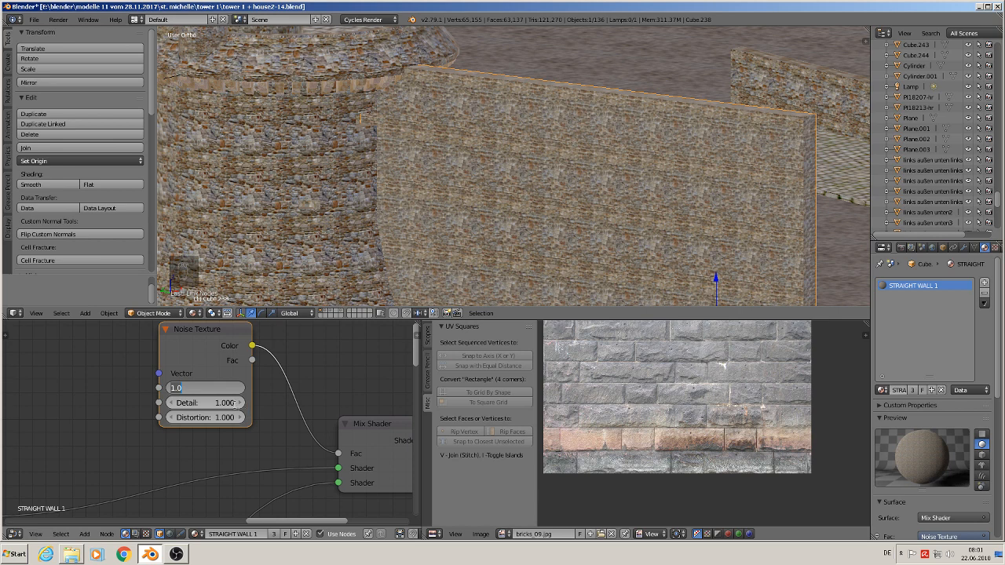
{"action": "key", "text": "Return"}
Link the original Mapping node's Vector output to the Noise Texture's Vector input.
{"action": "scroll", "coordinate": [199, 431], "scroll_direction": "down", "scroll_amount": 5}
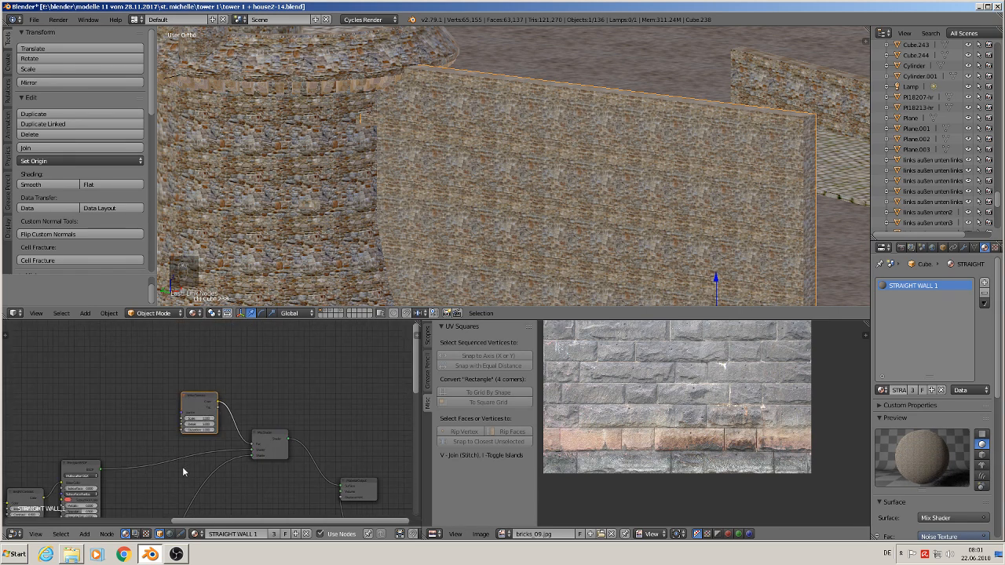
{"action": "scroll", "coordinate": [182, 467], "scroll_direction": "down", "scroll_amount": 2}
{"action": "middle_click_drag", "start_coordinate": [178, 460], "coordinate": [307, 392]}
{"action": "scroll", "coordinate": [128, 444], "scroll_direction": "up", "scroll_amount": 1}
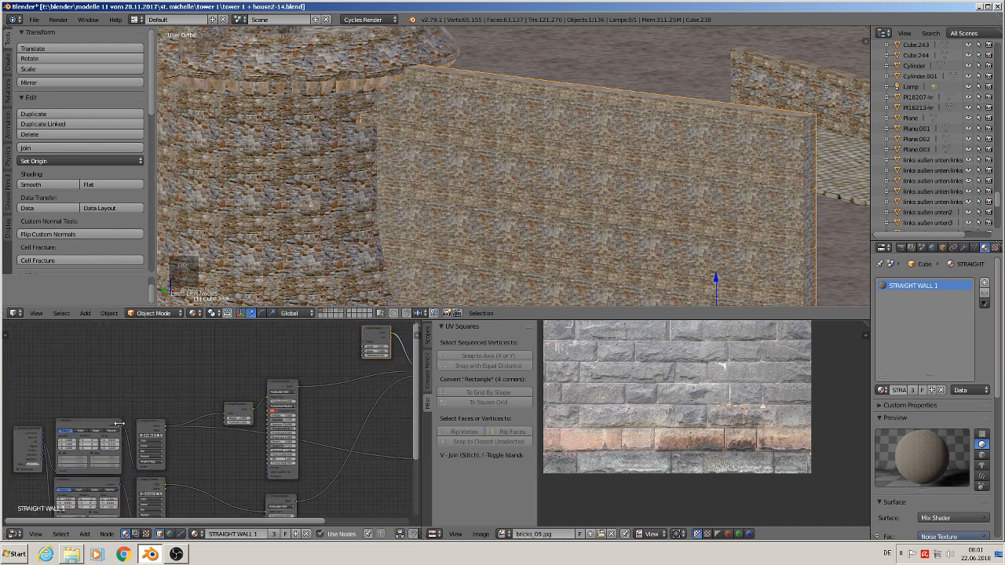
{"action": "left_click_drag", "start_coordinate": [123, 428], "coordinate": [373, 361]}
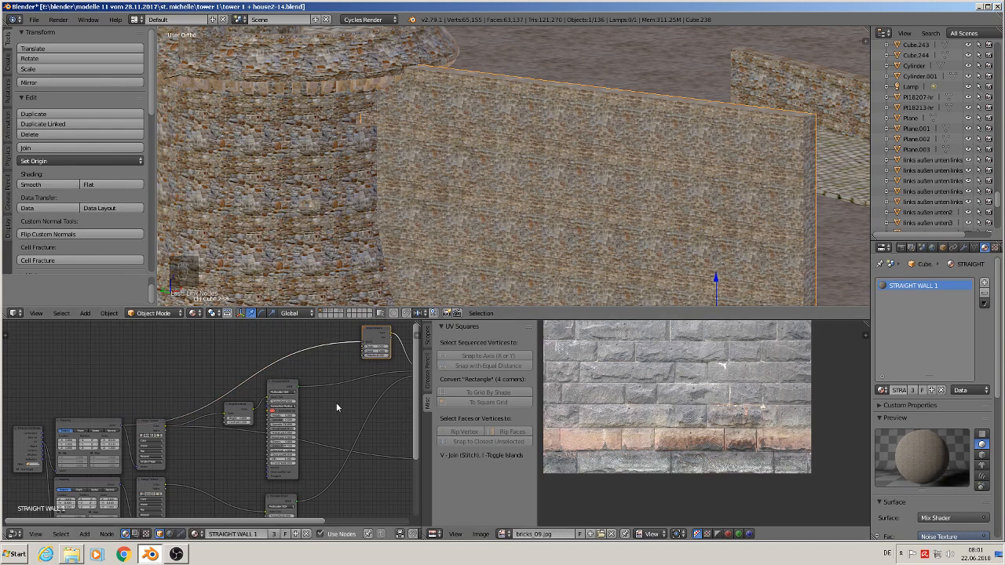
{"action": "middle_click_drag", "start_coordinate": [336, 406], "coordinate": [321, 359]}
{"action": "scroll", "coordinate": [320, 359], "scroll_direction": "up", "scroll_amount": 4}
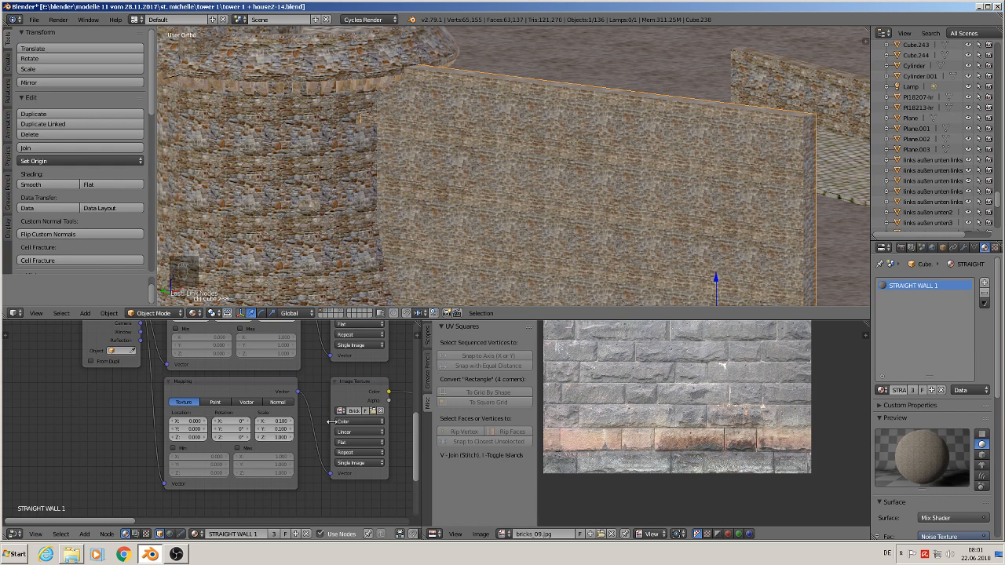
Set the X and Y Scale of the second texture's Mapping node to 0.2 and check the stone size on the wall.
{"action": "scroll", "coordinate": [293, 434], "scroll_direction": "up", "scroll_amount": 3}
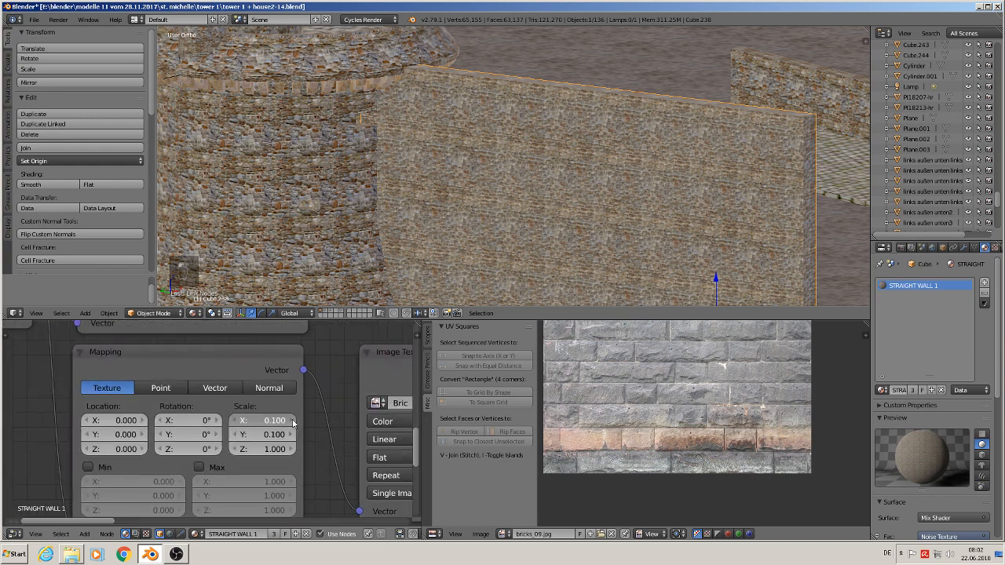
{"action": "left_click", "coordinate": [292, 424]}
{"action": "left_click", "coordinate": [292, 434]}
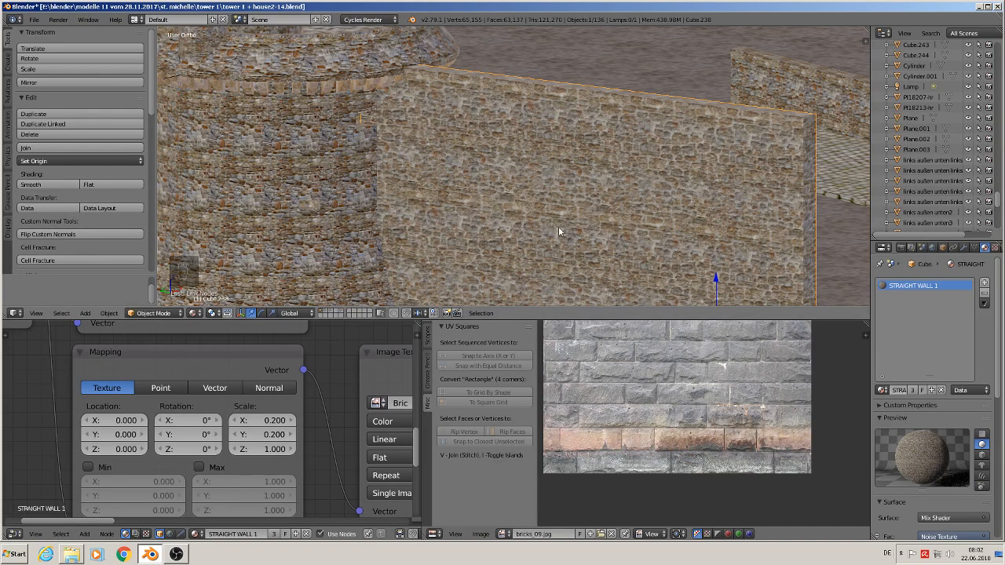
{"action": "scroll", "coordinate": [562, 221], "scroll_direction": "down", "scroll_amount": 3}
{"action": "mouse_move", "coordinate": [559, 222]}
{"action": "middle_mouse_down"}
{"action": "mouse_move", "coordinate": [533, 225]}
{"action": "mouse_move", "coordinate": [554, 238]}
{"action": "middle_mouse_up"}
{"action": "scroll", "coordinate": [553, 238], "scroll_direction": "up", "scroll_amount": 3}
{"action": "scroll", "coordinate": [546, 196], "scroll_direction": "down", "scroll_amount": 2}
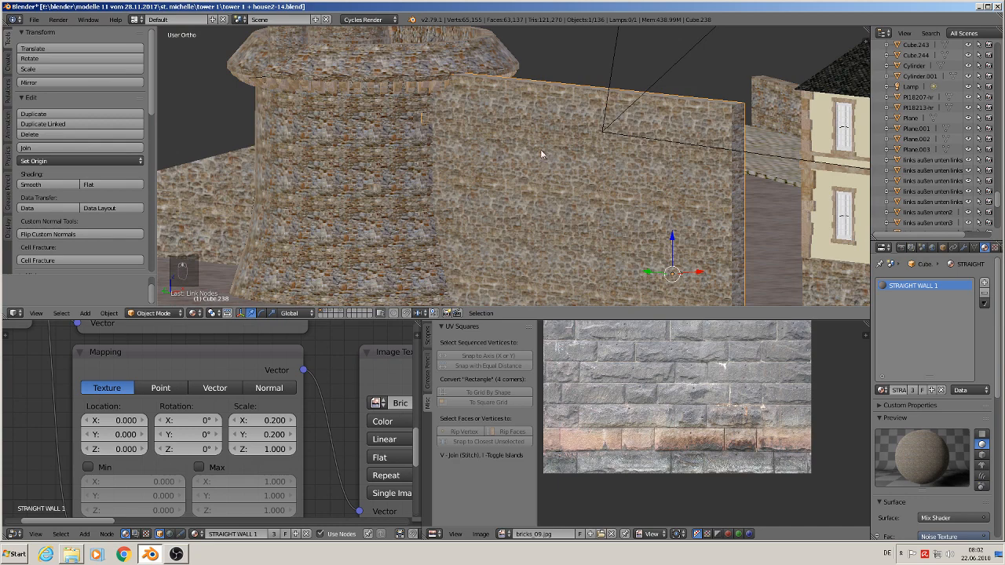
{"action": "scroll", "coordinate": [567, 188], "scroll_direction": "down", "scroll_amount": 3}
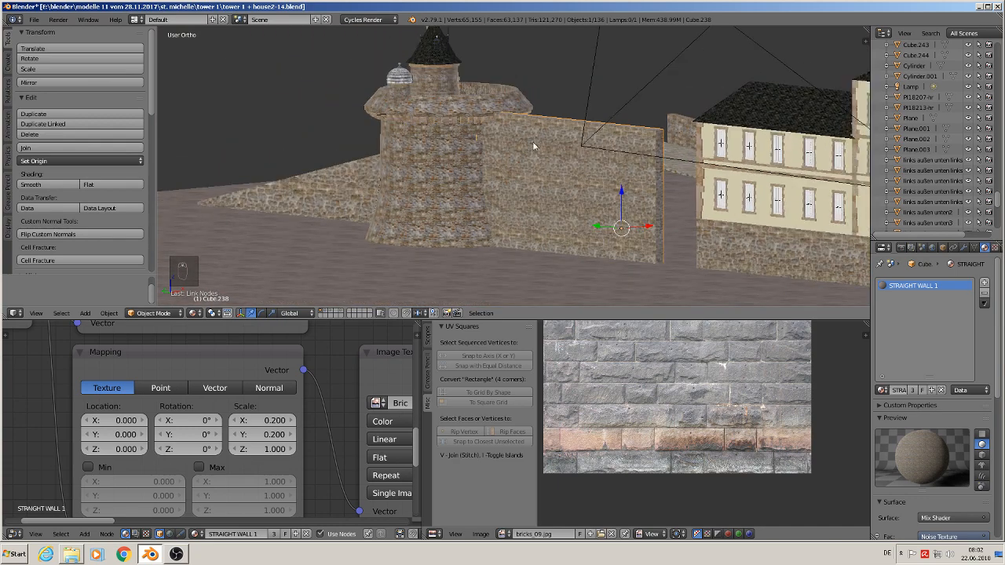
{"action": "scroll", "coordinate": [598, 247], "scroll_direction": "up", "scroll_amount": 3}
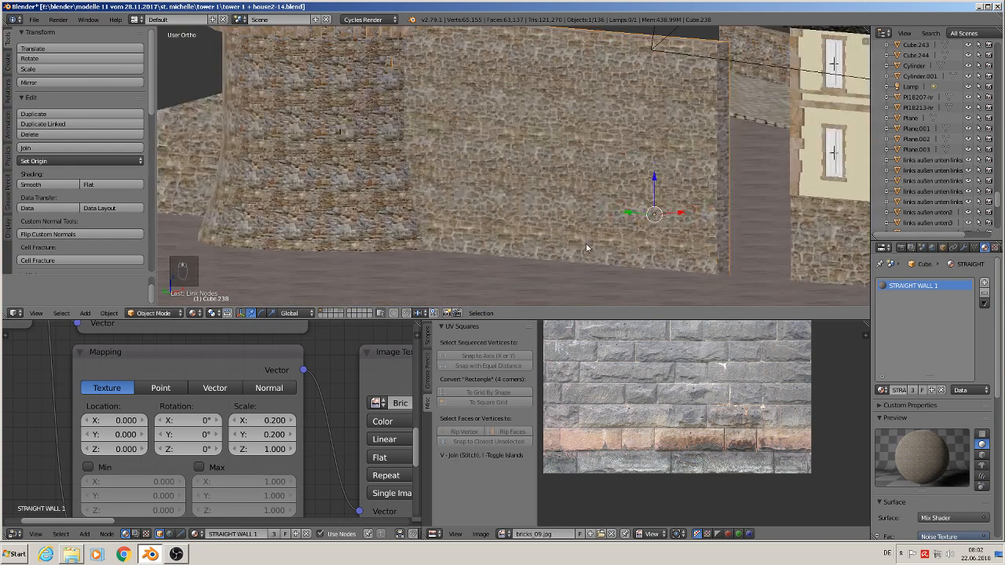
{"action": "scroll", "coordinate": [481, 241], "scroll_direction": "down", "scroll_amount": 2}
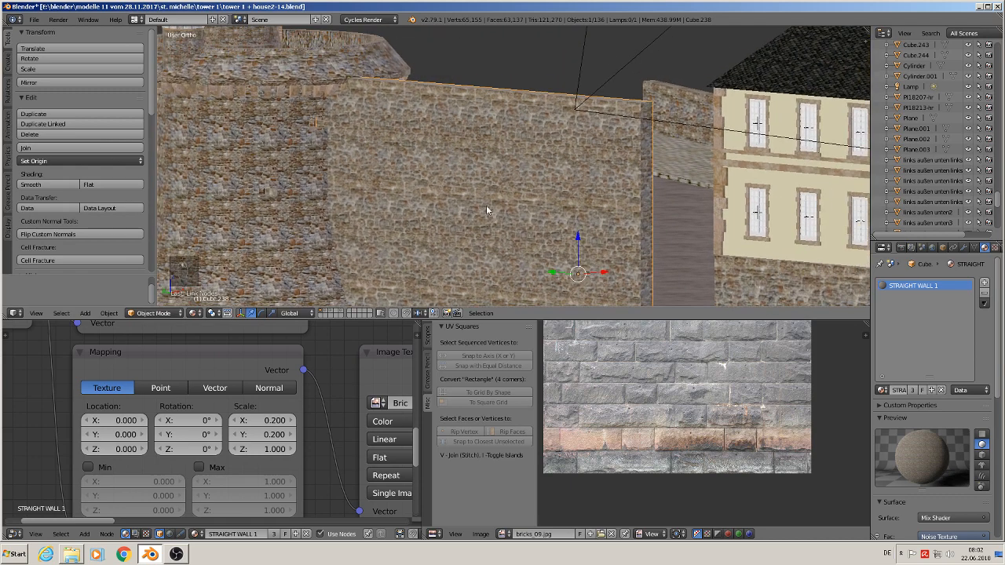
Set the second Mapping node's Scale to 0.3 in X, keeping Y at 0.2.
{"action": "left_click", "coordinate": [235, 434]}
{"action": "left_click", "coordinate": [288, 437]}
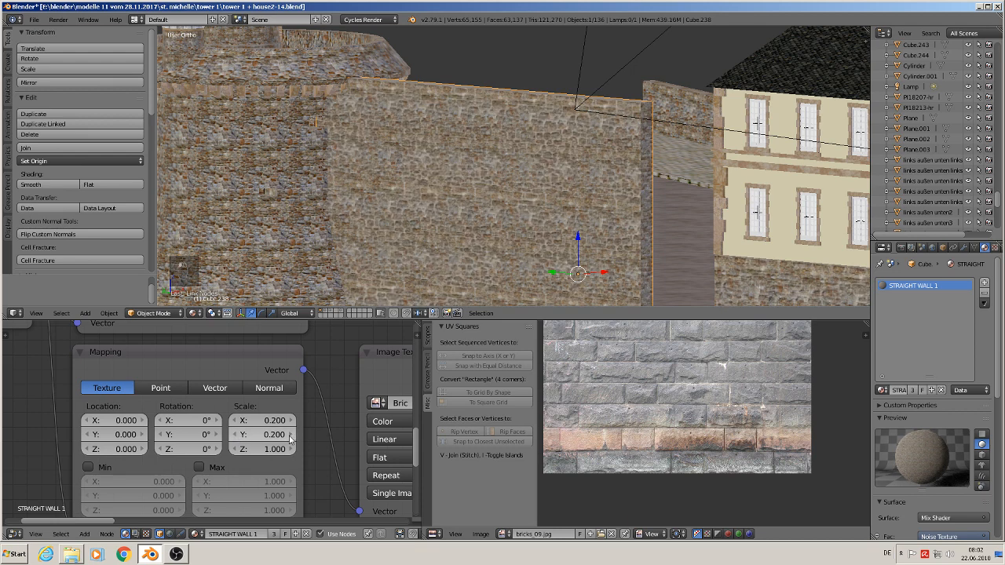
{"action": "left_click", "coordinate": [292, 421]}
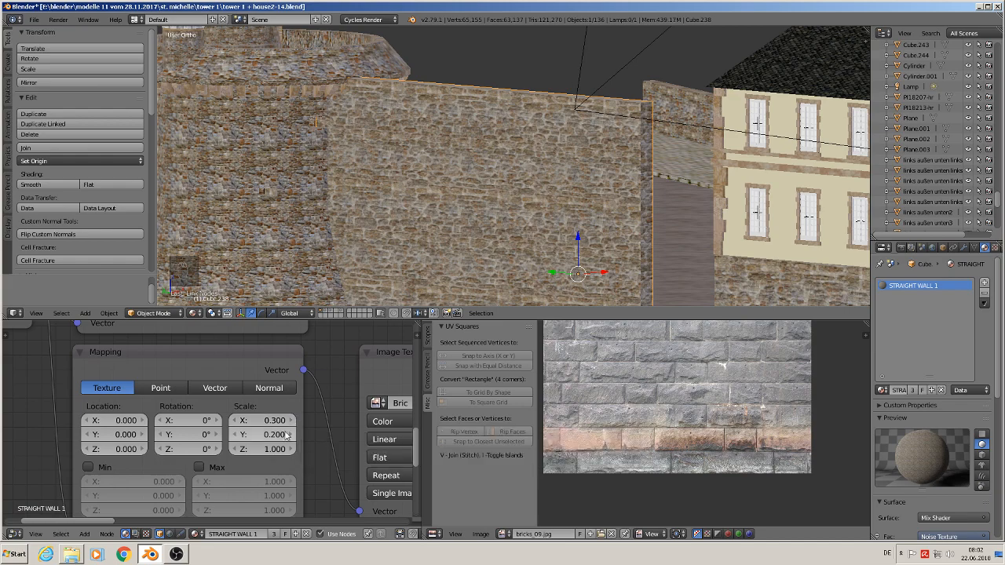
Examine the blended stone texture on the tower wall and compare it with the outer walls around the buildings.
{"action": "scroll", "coordinate": [545, 207], "scroll_direction": "down", "scroll_amount": 3}
{"action": "middle_click_drag", "start_coordinate": [545, 206], "coordinate": [553, 234]}
{"action": "scroll", "coordinate": [546, 225], "scroll_direction": "up", "scroll_amount": 1}
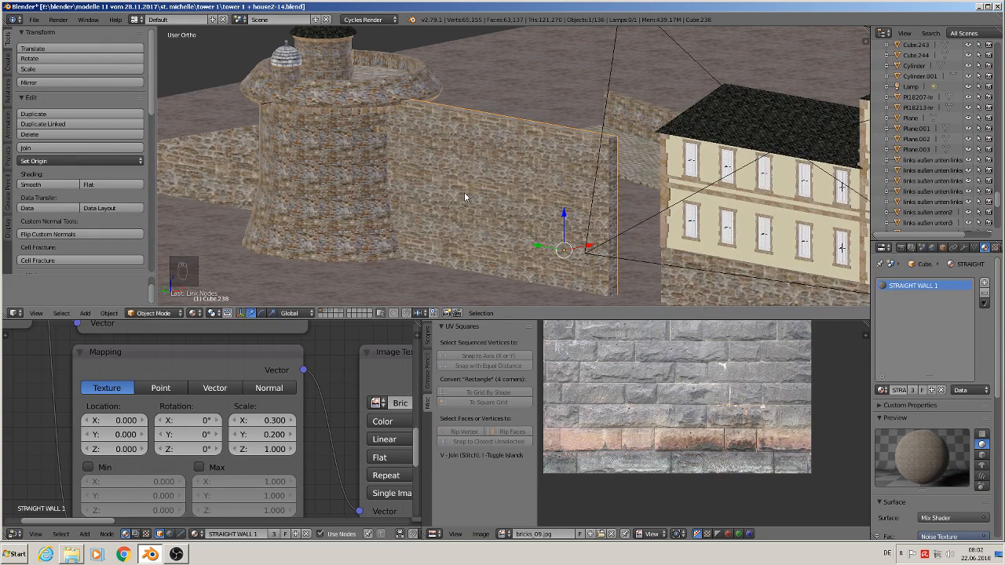
{"action": "scroll", "coordinate": [464, 197], "scroll_direction": "up", "scroll_amount": 3}
{"action": "scroll", "coordinate": [466, 195], "scroll_direction": "down", "scroll_amount": 3}
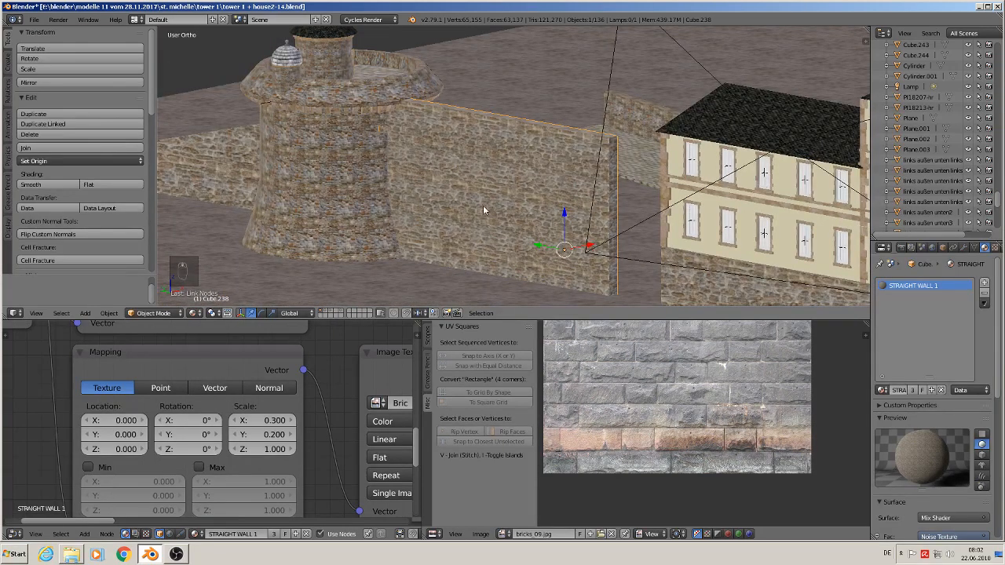
{"action": "scroll", "coordinate": [394, 183], "scroll_direction": "up", "scroll_amount": 1}
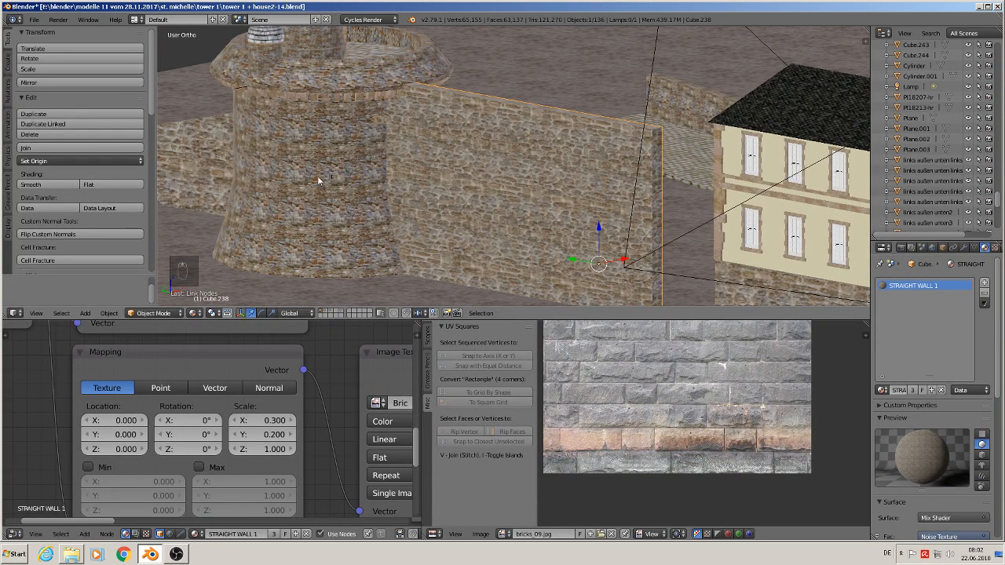
{"action": "scroll", "coordinate": [640, 195], "scroll_direction": "down", "scroll_amount": 1}
{"action": "middle_click_drag", "start_coordinate": [668, 206], "coordinate": [309, 125], "text": "shift"}
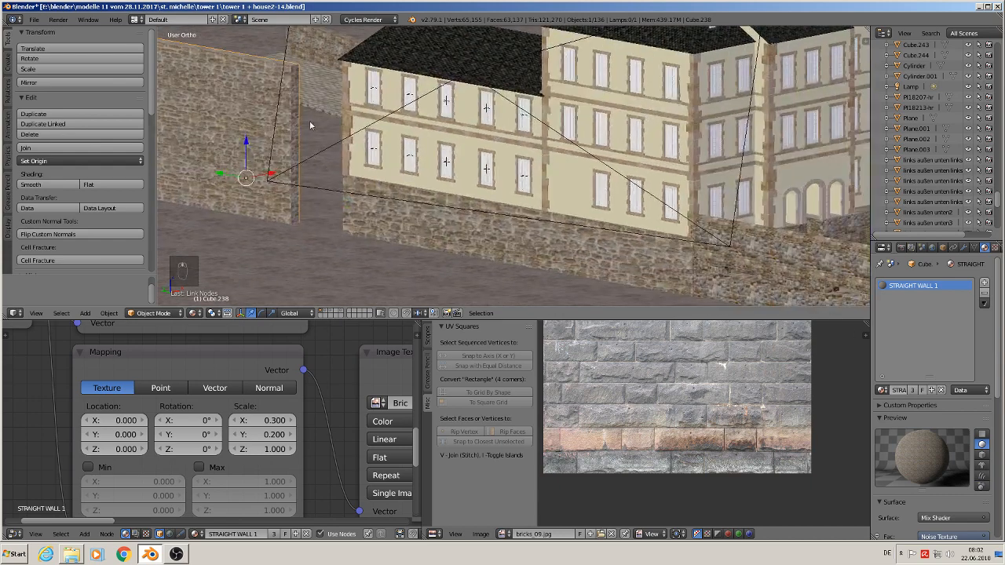
{"action": "scroll", "coordinate": [479, 157], "scroll_direction": "down", "scroll_amount": 3}
{"action": "middle_click_drag", "start_coordinate": [635, 227], "coordinate": [466, 218], "text": "shift"}
{"action": "scroll", "coordinate": [466, 218], "scroll_direction": "up", "scroll_amount": 3}
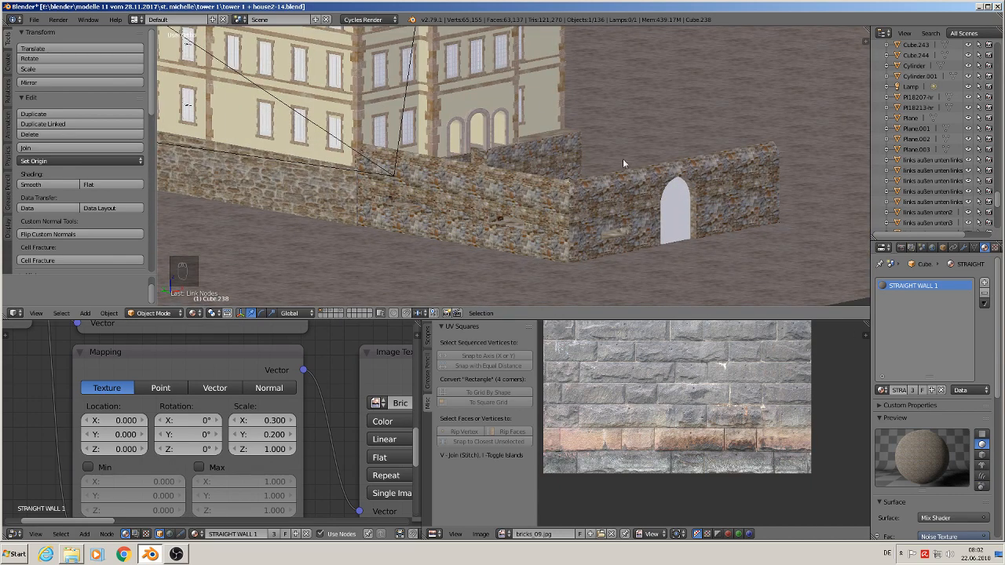
Copy the second texture's Mapping, Image Texture and Principled BSDF nodes together with the Mix Shader and Noise Texture nodes.
{"action": "scroll", "coordinate": [322, 412], "scroll_direction": "down", "scroll_amount": 5}
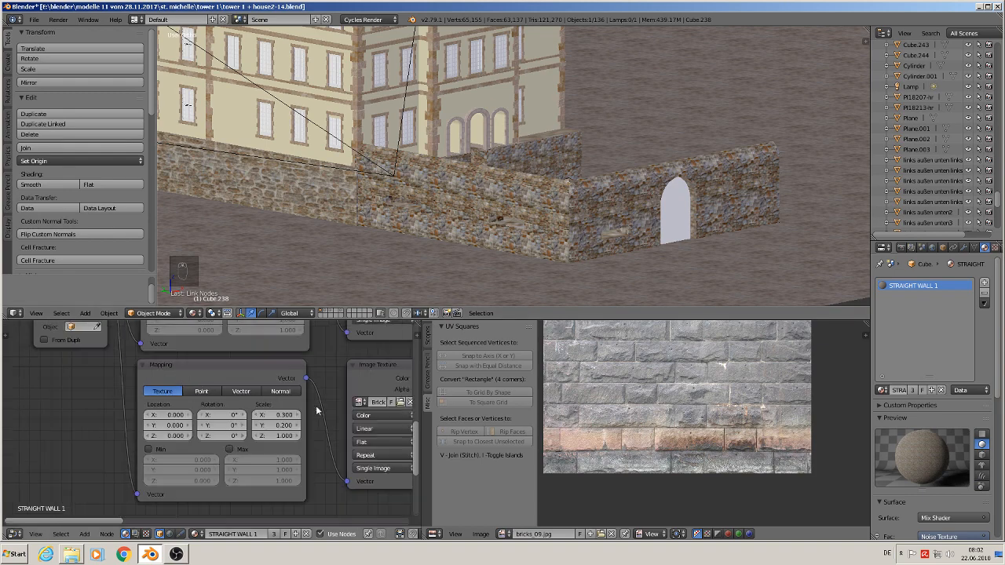
{"action": "middle_click_drag", "start_coordinate": [329, 413], "coordinate": [163, 453]}
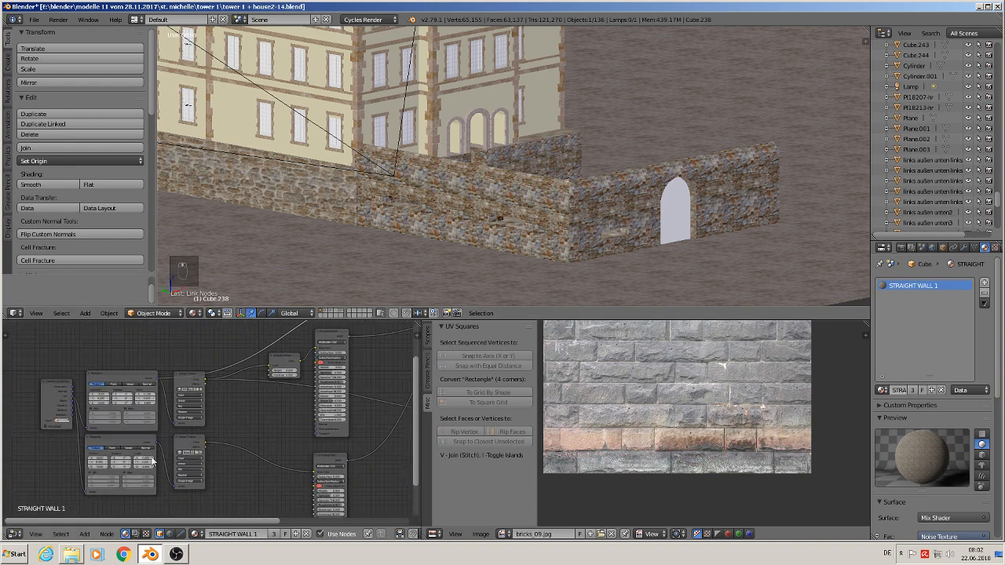
{"action": "scroll", "coordinate": [180, 440], "scroll_direction": "down", "scroll_amount": 6}
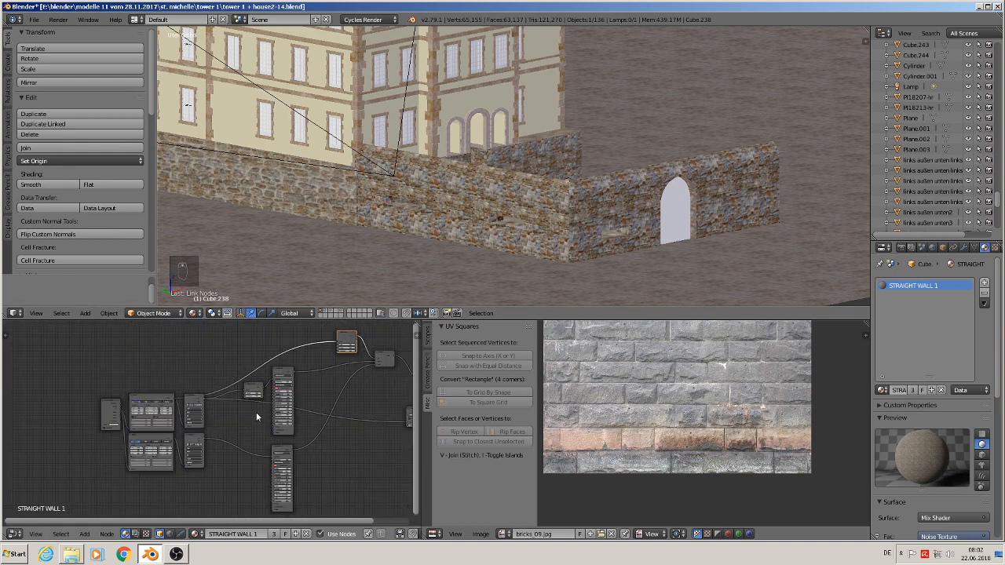
{"action": "left_click", "coordinate": [150, 437]}
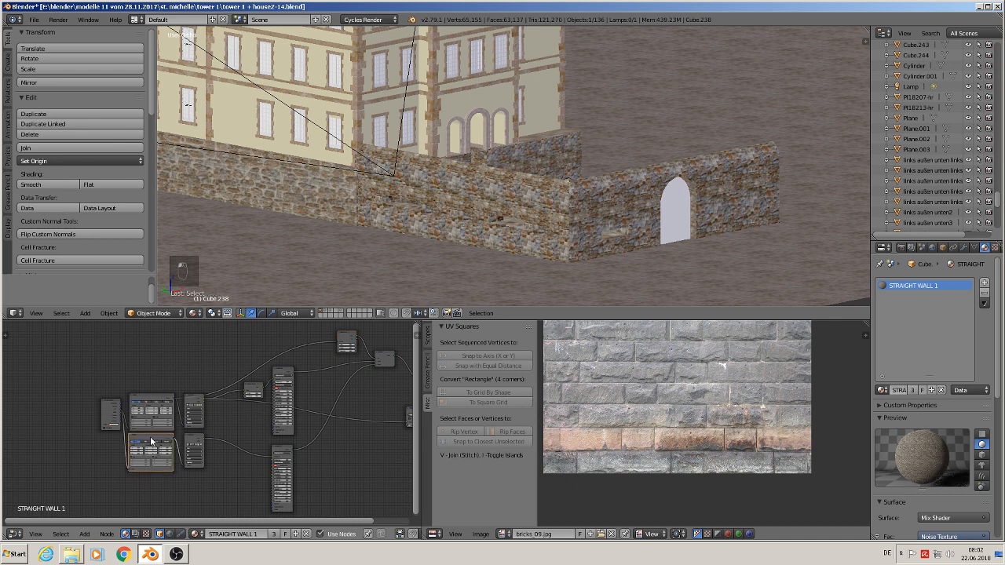
{"action": "left_click", "coordinate": [191, 437], "text": "shift"}
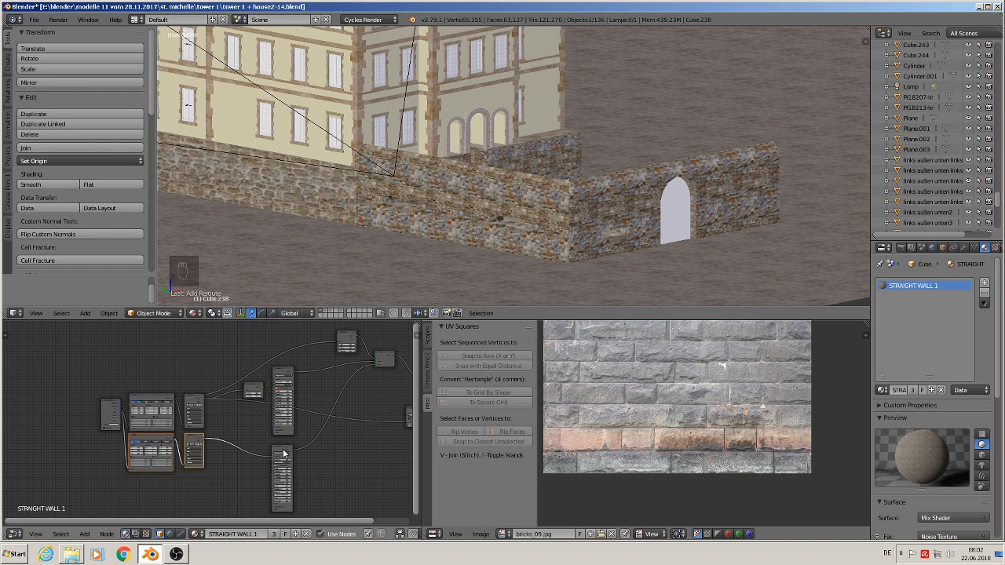
{"action": "left_click_drag", "start_coordinate": [282, 454], "coordinate": [304, 444]}
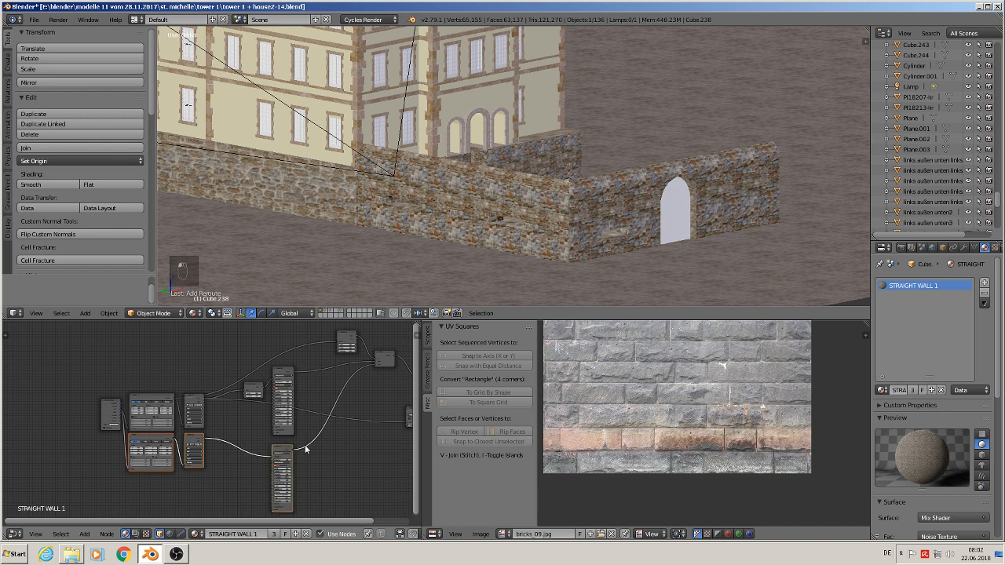
{"action": "left_click", "coordinate": [384, 358], "text": "shift"}
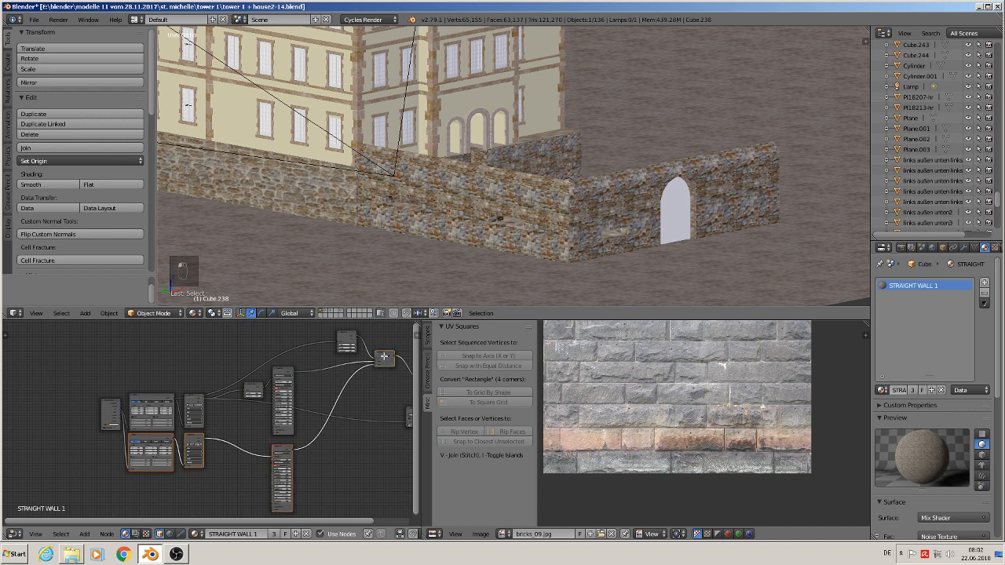
{"action": "left_click", "coordinate": [348, 340], "text": "shift"}
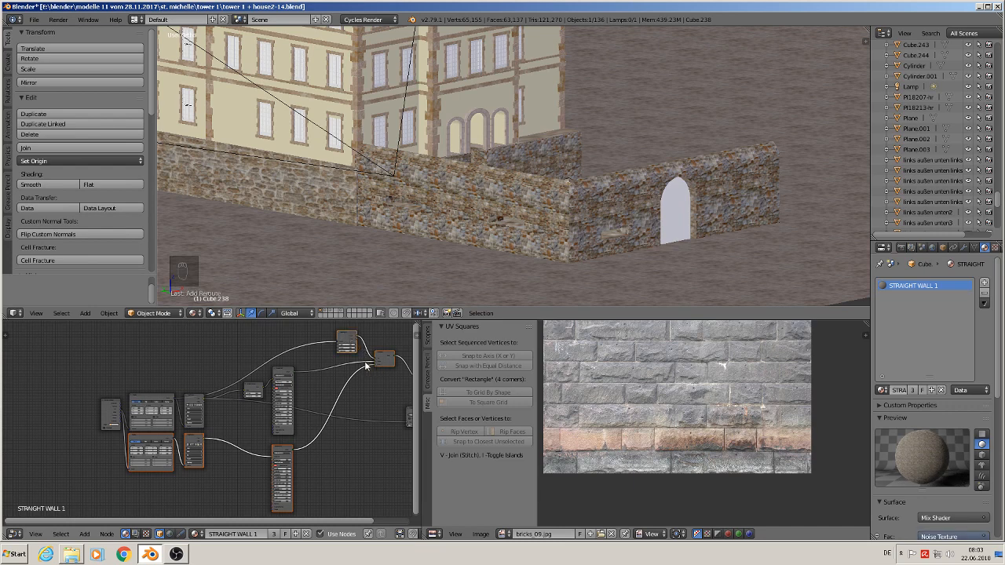
{"action": "key", "text": "ctrl+c"}
Select the outer wall with the arched gateway and paste the copied nodes into its outer wall 1 material.
{"action": "right_click", "coordinate": [567, 232]}
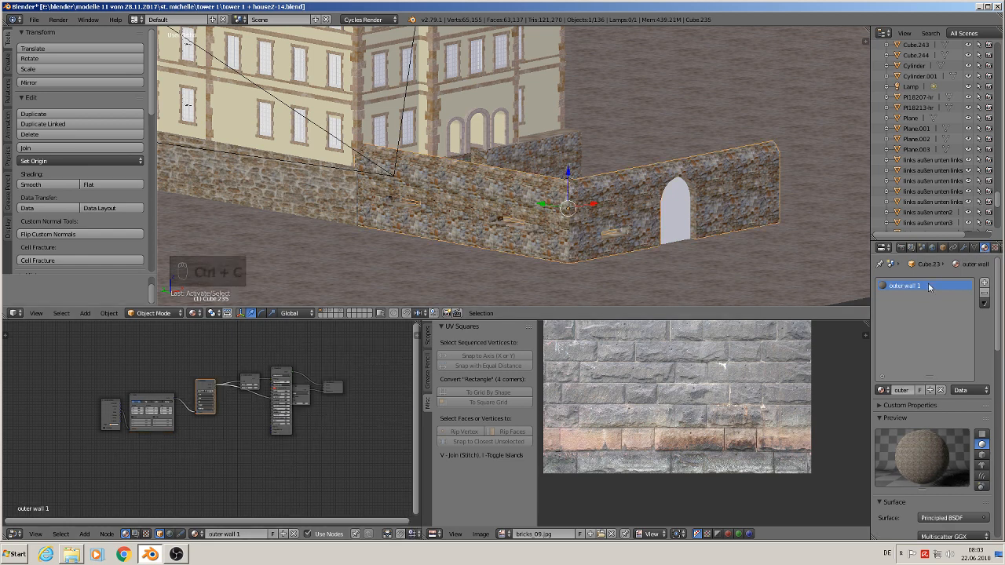
{"action": "scroll", "coordinate": [287, 443], "scroll_direction": "up", "scroll_amount": 2}
{"action": "scroll", "coordinate": [292, 449], "scroll_direction": "down", "scroll_amount": 2}
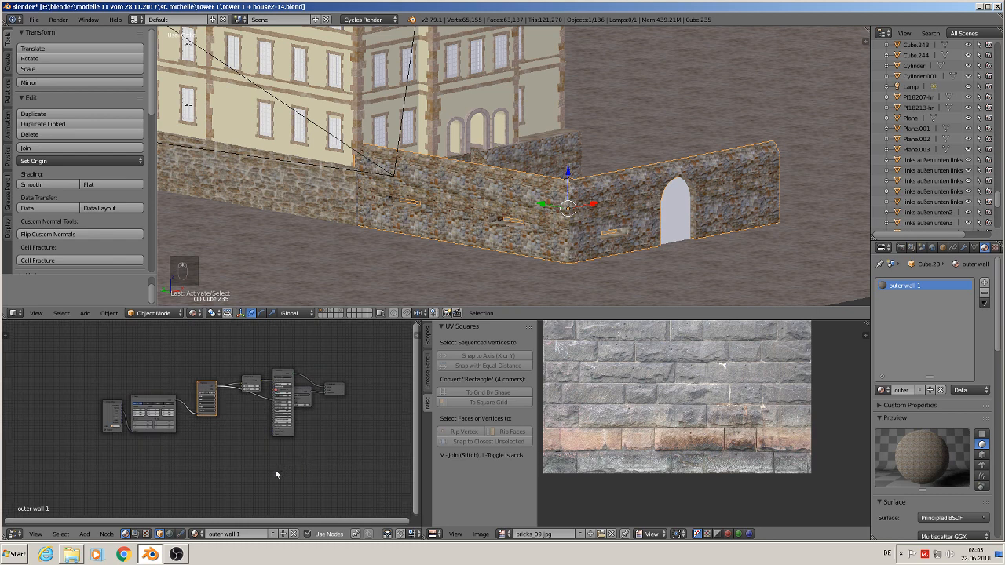
{"action": "key", "text": "ctrl+v"}
{"action": "scroll", "coordinate": [333, 389], "scroll_direction": "up", "scroll_amount": 4}
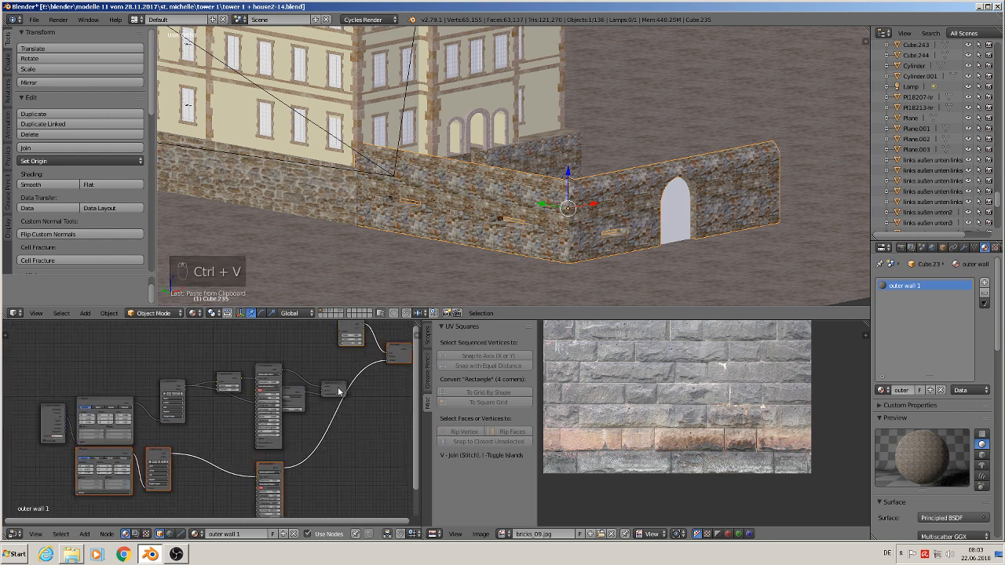
Spread out the Material Output, original Principled BSDF and Multiply nodes to make room around the pasted Mix Shader.
{"action": "middle_click_drag", "start_coordinate": [346, 399], "coordinate": [247, 441]}
{"action": "left_click_drag", "start_coordinate": [237, 430], "coordinate": [395, 358]}
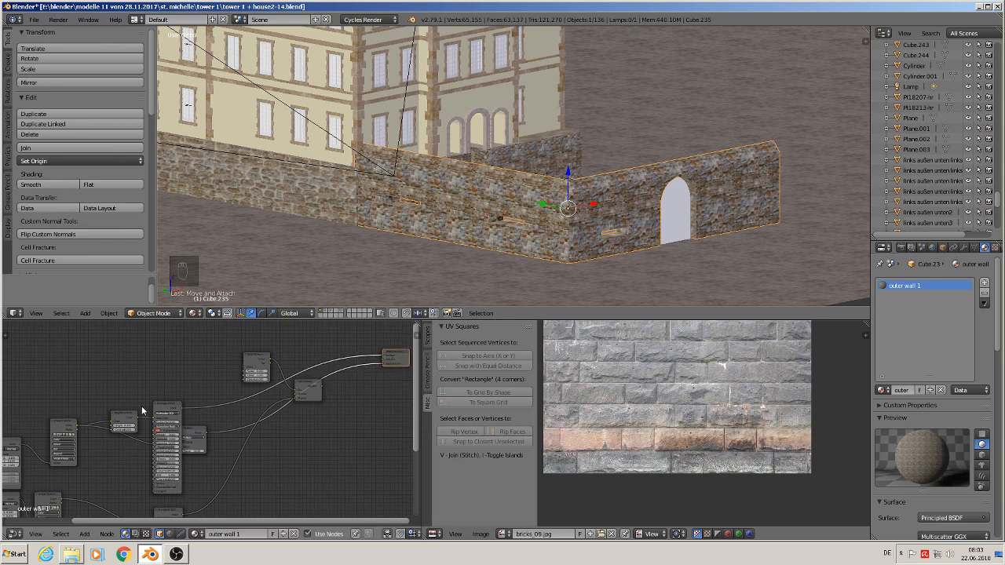
{"action": "left_click_drag", "start_coordinate": [164, 411], "coordinate": [161, 375]}
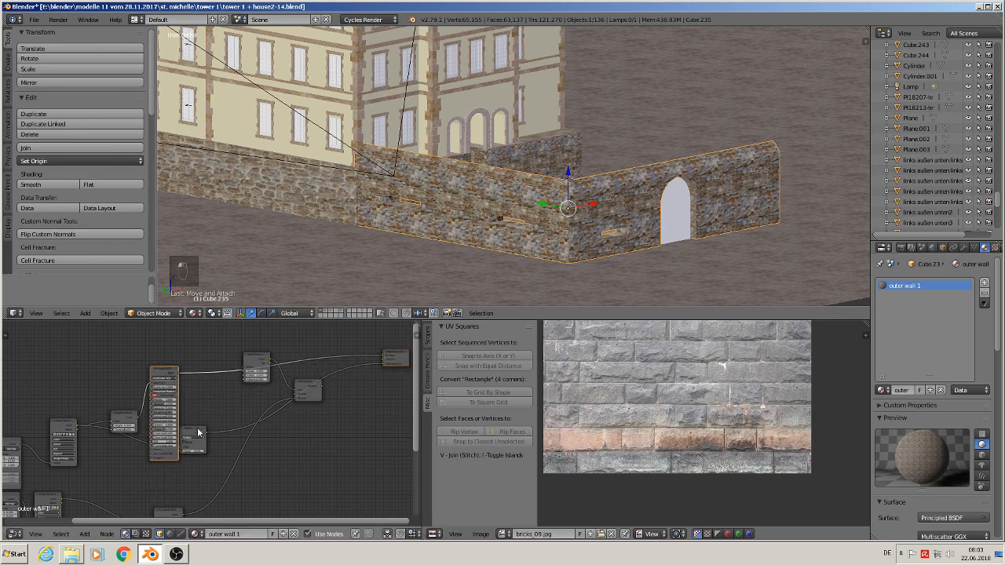
{"action": "left_click_drag", "start_coordinate": [196, 428], "coordinate": [351, 407]}
{"action": "scroll", "coordinate": [344, 406], "scroll_direction": "up", "scroll_amount": 1}
{"action": "scroll", "coordinate": [337, 406], "scroll_direction": "down", "scroll_amount": 2}
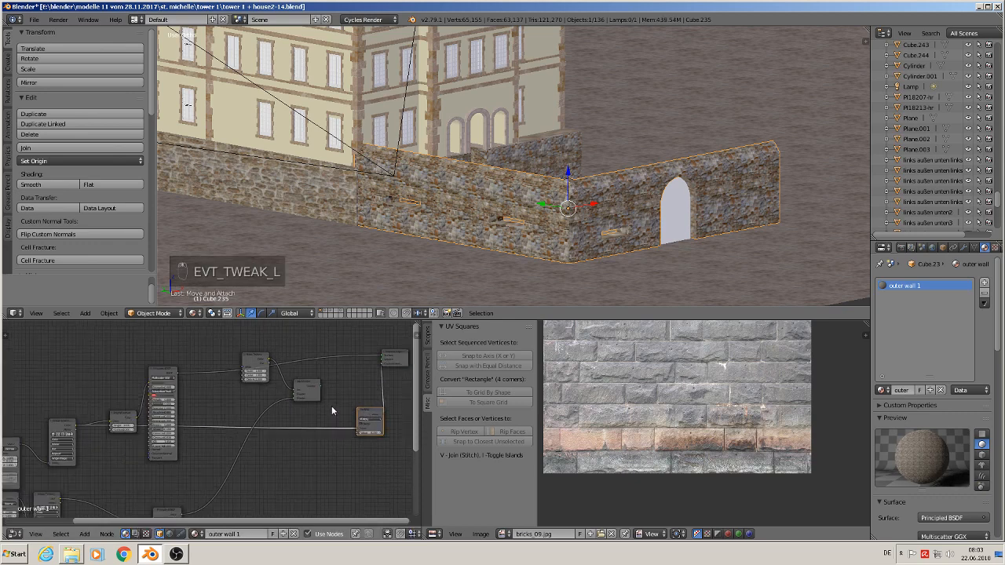
Reroute the original Principled BSDF into the Mix Shader's first Shader input and link the Mix Shader to the Material Output's Surface.
{"action": "scroll", "coordinate": [377, 359], "scroll_direction": "up", "scroll_amount": 1}
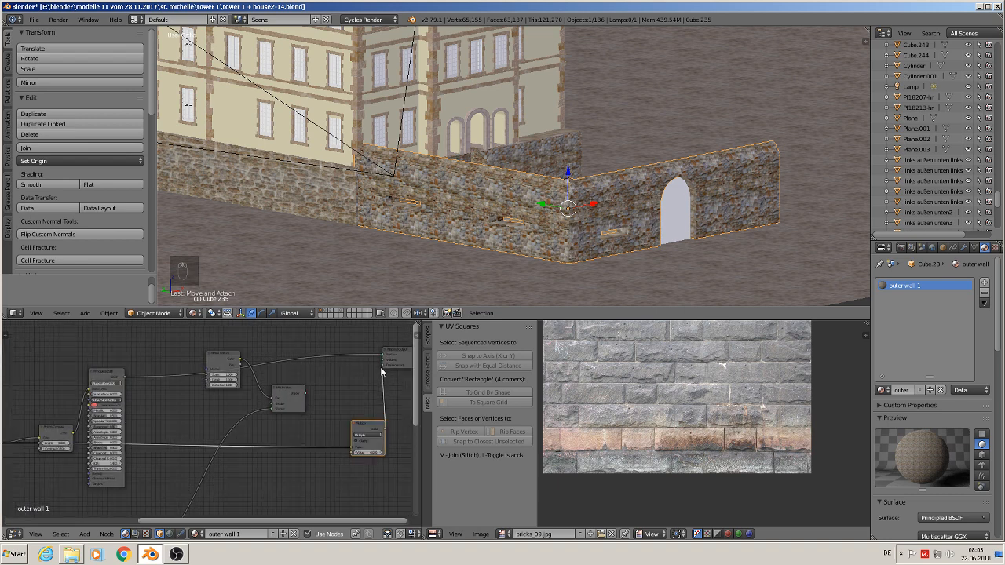
{"action": "mouse_move", "coordinate": [370, 366]}
{"action": "middle_mouse_down"}
{"action": "mouse_move", "coordinate": [331, 401]}
{"action": "mouse_move", "coordinate": [370, 376]}
{"action": "middle_mouse_up"}
{"action": "scroll", "coordinate": [332, 401], "scroll_direction": "up", "scroll_amount": 3}
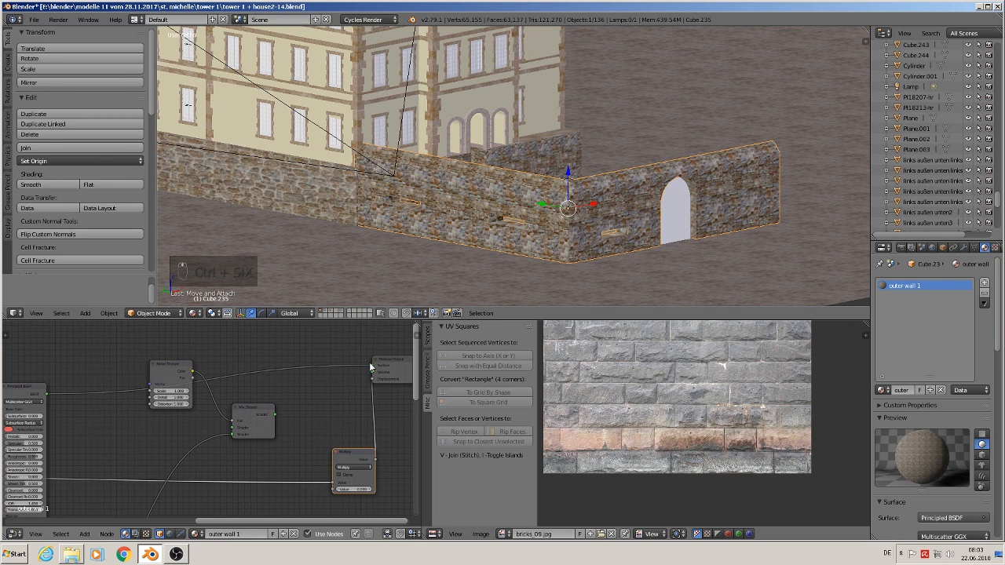
{"action": "left_click_drag", "start_coordinate": [374, 366], "coordinate": [234, 427]}
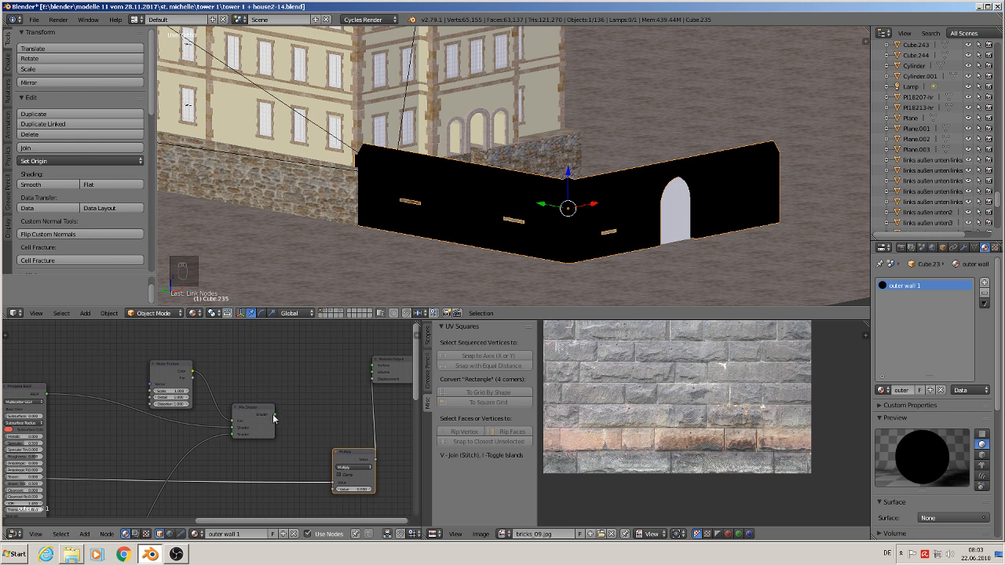
{"action": "left_click_drag", "start_coordinate": [274, 414], "coordinate": [375, 368]}
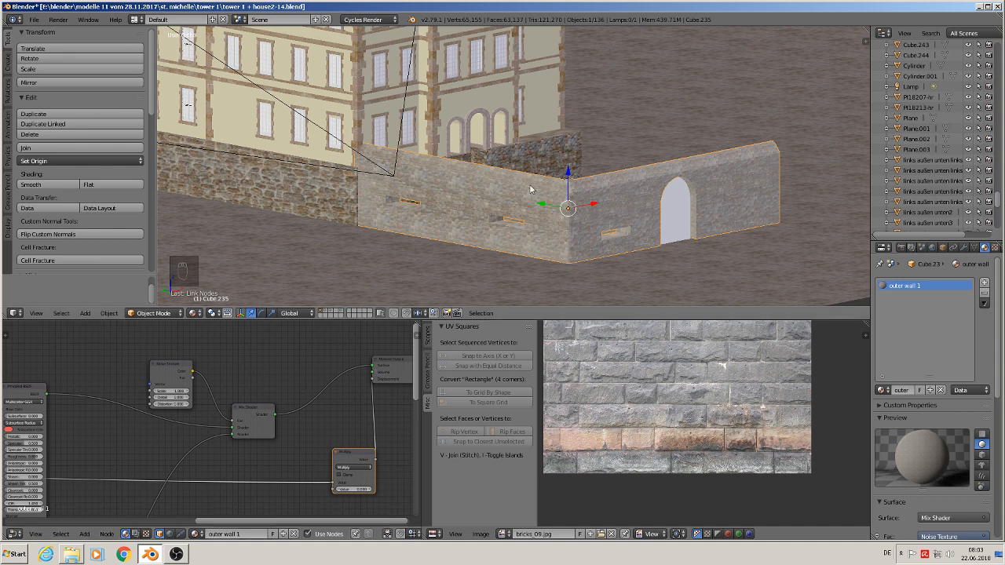
Link the Texture Coordinate node's UV output to the Vector input of the pasted Mapping node.
{"action": "scroll", "coordinate": [248, 424], "scroll_direction": "down", "scroll_amount": 2}
{"action": "middle_click_drag", "start_coordinate": [164, 475], "coordinate": [332, 415]}
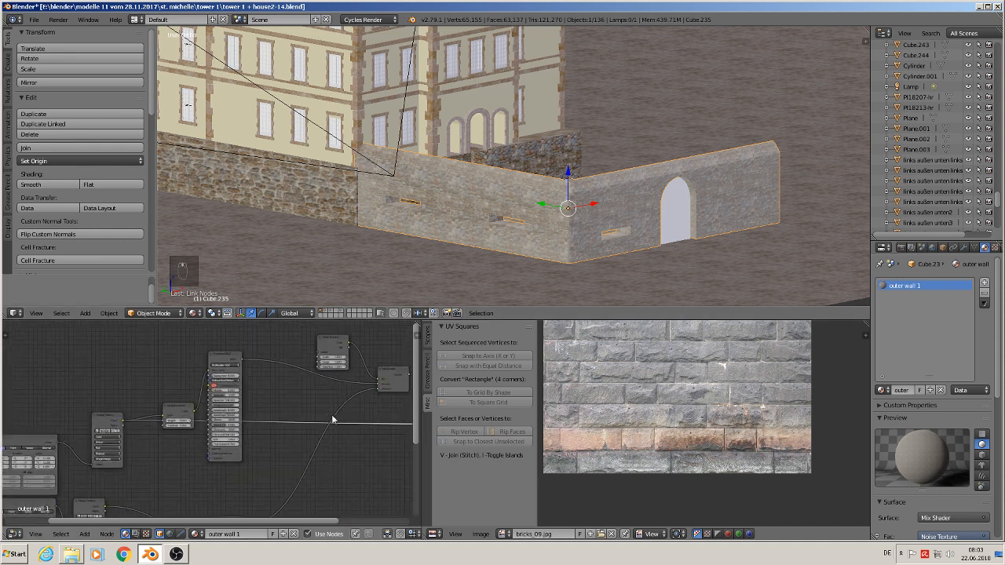
{"action": "scroll", "coordinate": [328, 416], "scroll_direction": "down", "scroll_amount": 5}
{"action": "middle_click_drag", "start_coordinate": [189, 432], "coordinate": [243, 426]}
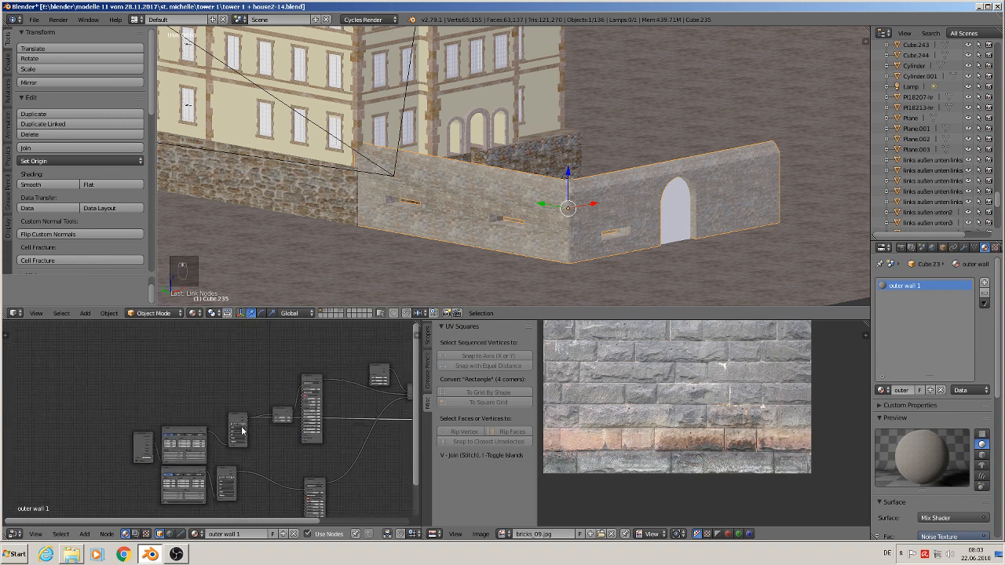
{"action": "scroll", "coordinate": [193, 438], "scroll_direction": "up", "scroll_amount": 3}
{"action": "middle_click_drag", "start_coordinate": [152, 423], "coordinate": [194, 346]}
{"action": "scroll", "coordinate": [165, 386], "scroll_direction": "up", "scroll_amount": 2}
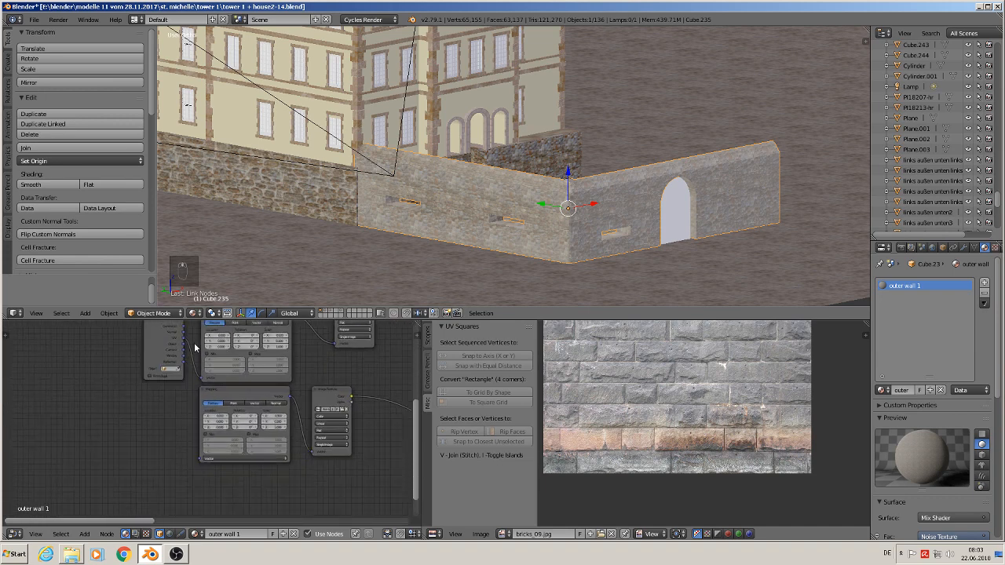
{"action": "scroll", "coordinate": [193, 353], "scroll_direction": "up", "scroll_amount": 2}
{"action": "left_click_drag", "start_coordinate": [182, 336], "coordinate": [212, 476]}
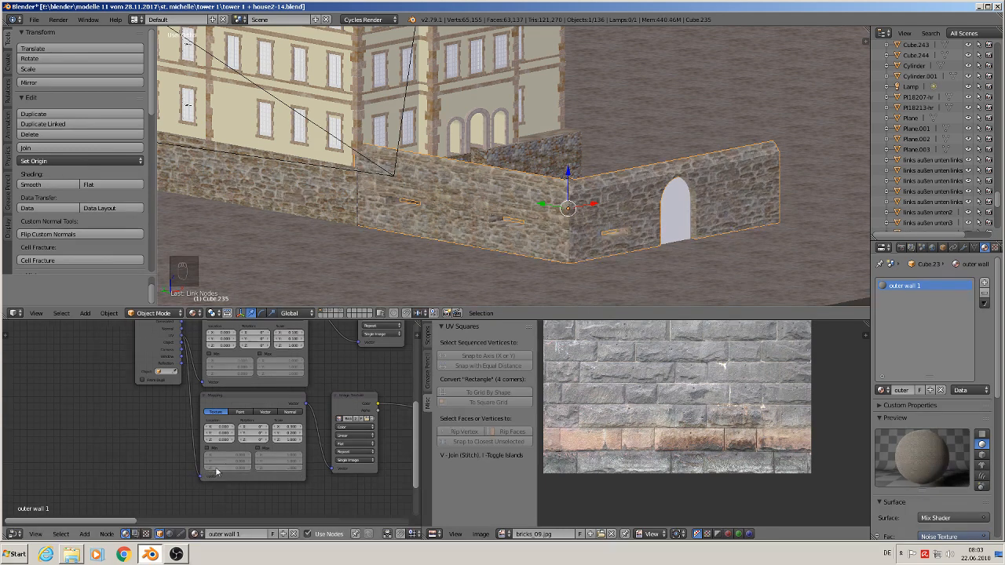
Insert a Bright/Contrast node between the second stone Image Texture and its Principled BSDF in outer wall 1.
{"action": "middle_click_drag", "start_coordinate": [326, 375], "coordinate": [75, 478]}
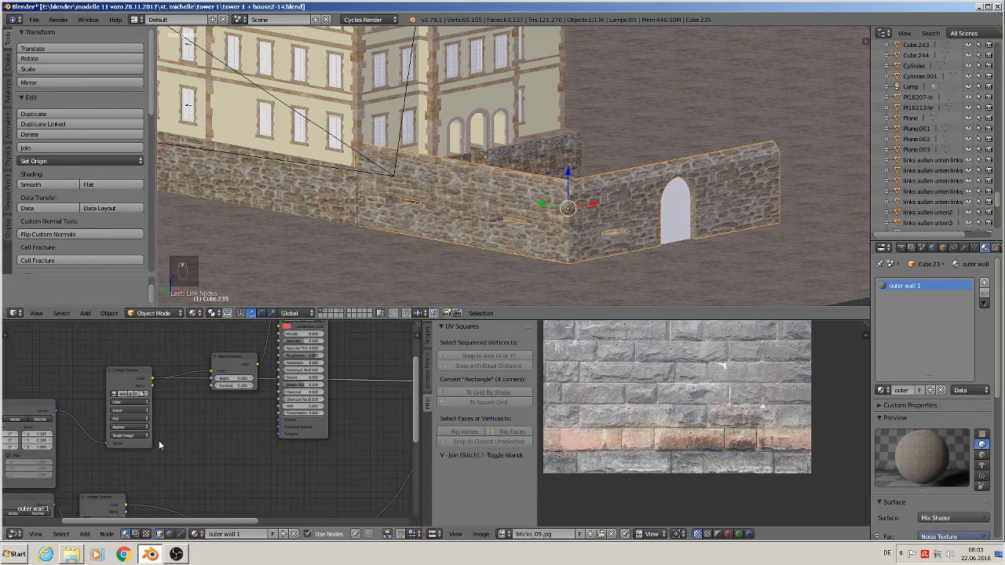
{"action": "scroll", "coordinate": [159, 440], "scroll_direction": "down", "scroll_amount": 2}
{"action": "key", "text": "a"}
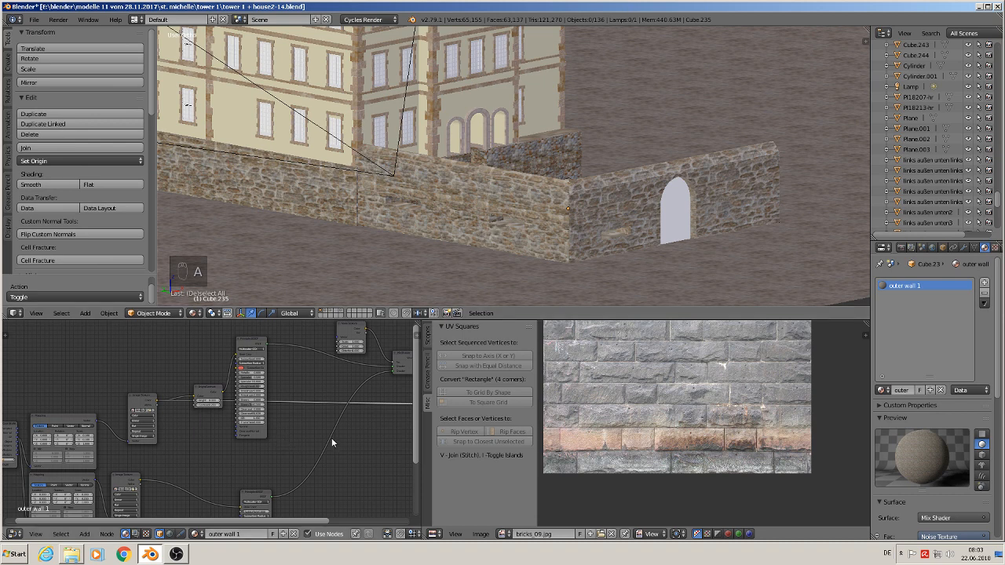
{"action": "middle_click_drag", "start_coordinate": [332, 437], "coordinate": [207, 421]}
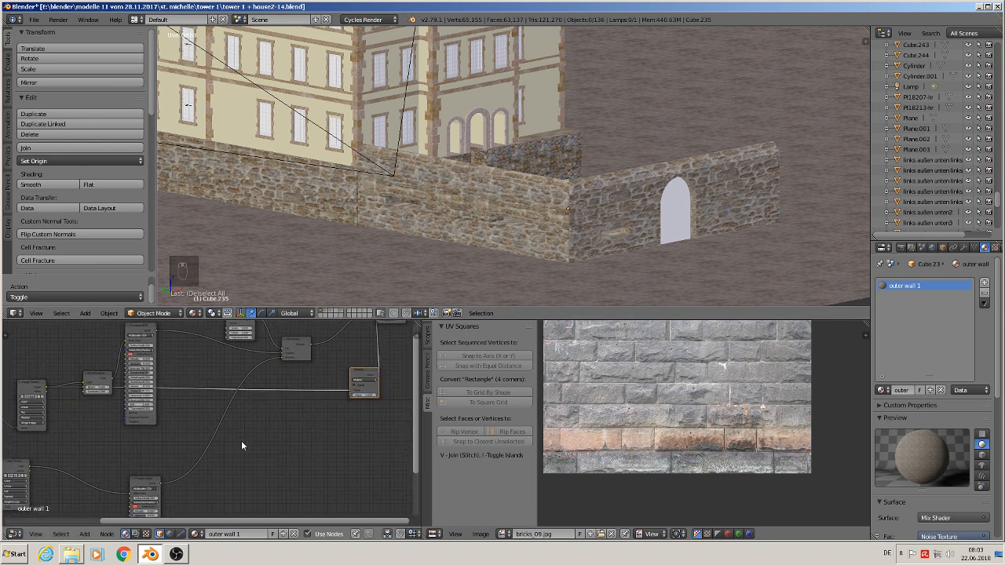
{"action": "middle_click_drag", "start_coordinate": [159, 479], "coordinate": [315, 425]}
{"action": "scroll", "coordinate": [315, 426], "scroll_direction": "up", "scroll_amount": 3}
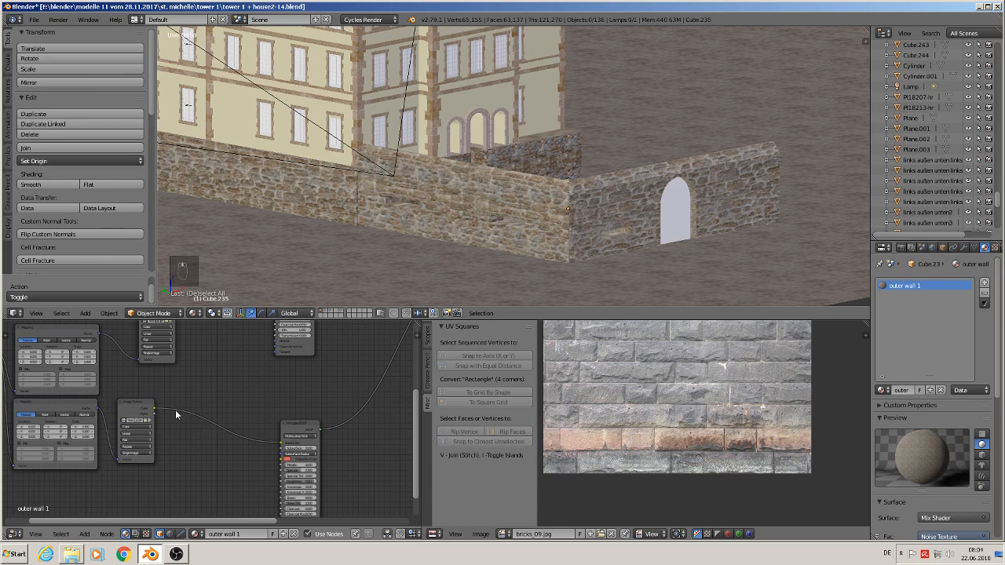
{"action": "left_click", "coordinate": [86, 535]}
{"action": "mouse_move", "coordinate": [110, 470]}
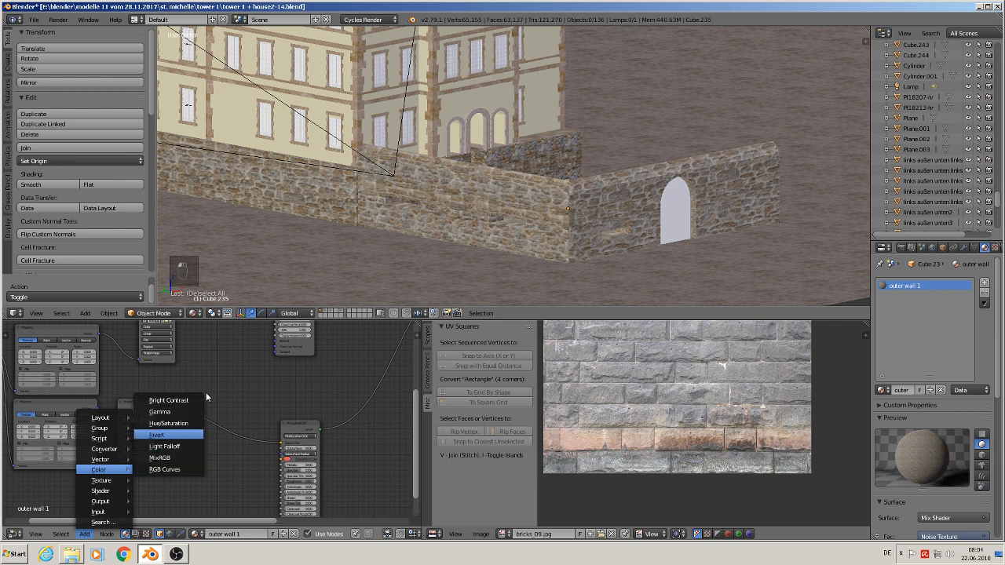
{"action": "left_click", "coordinate": [184, 400]}
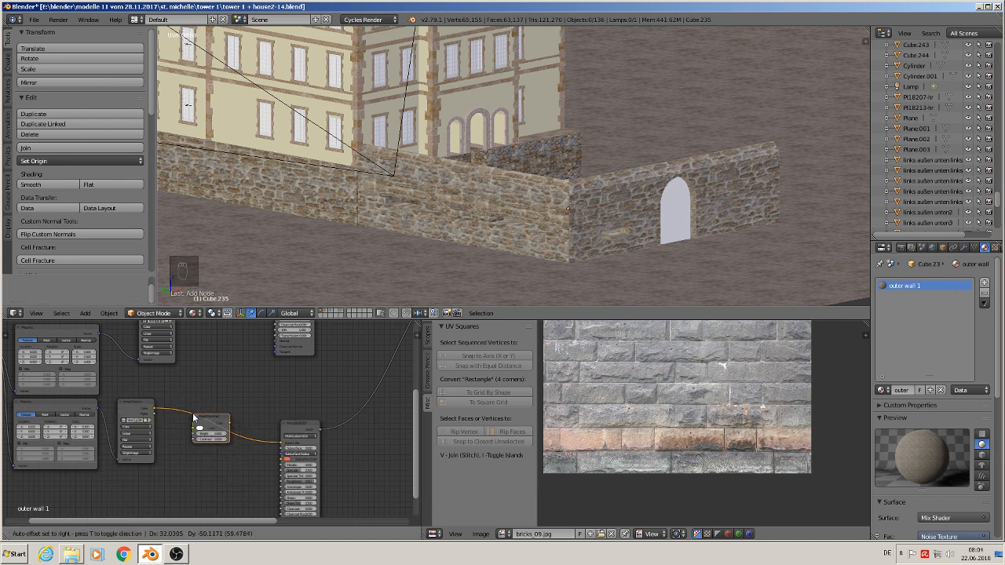
{"action": "left_click", "coordinate": [193, 413]}
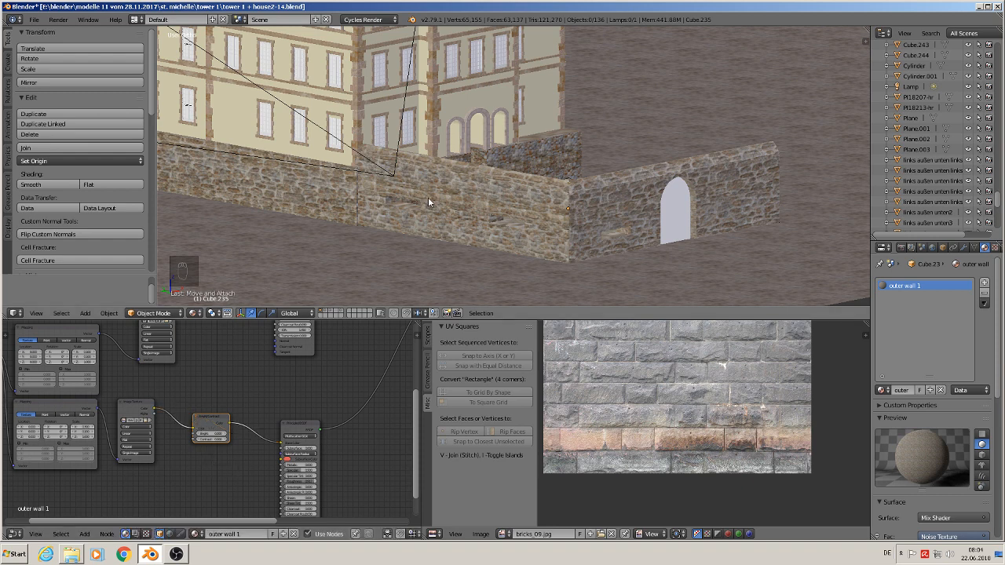
Set the new node's Contrast to 0.2 and check the effect on the outer walls.
{"action": "scroll", "coordinate": [212, 446], "scroll_direction": "up", "scroll_amount": 4}
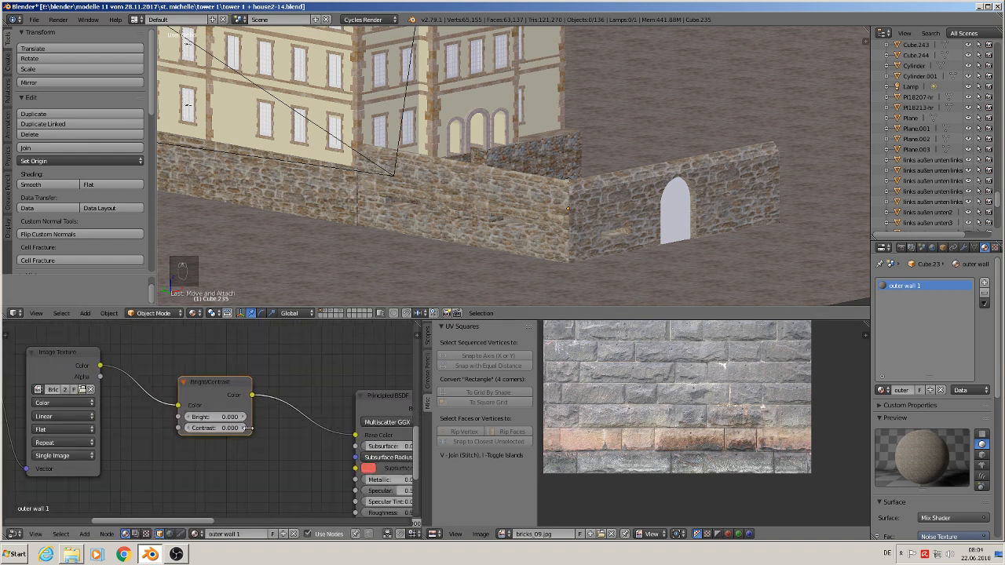
{"action": "left_click", "coordinate": [241, 429]}
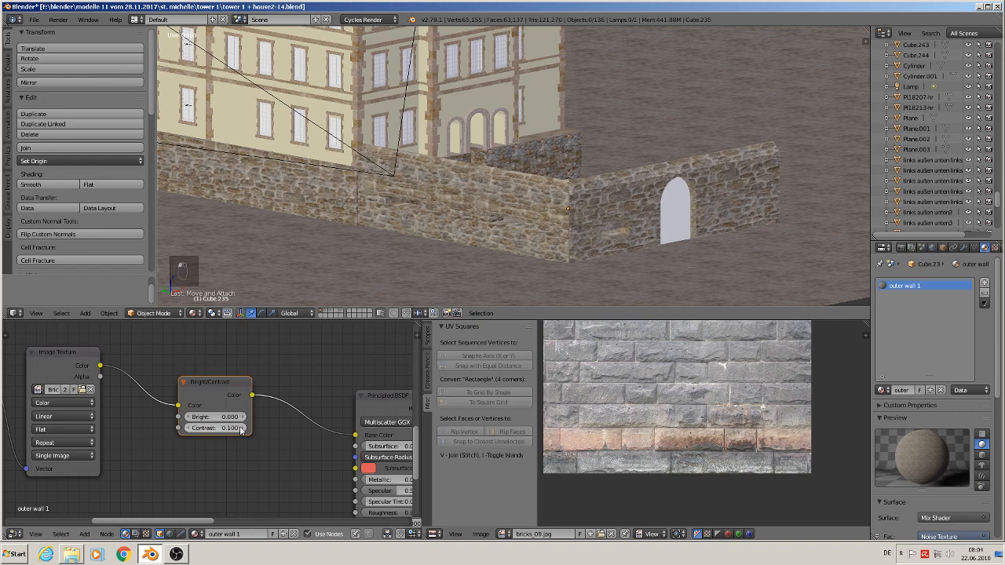
{"action": "left_click", "coordinate": [242, 430]}
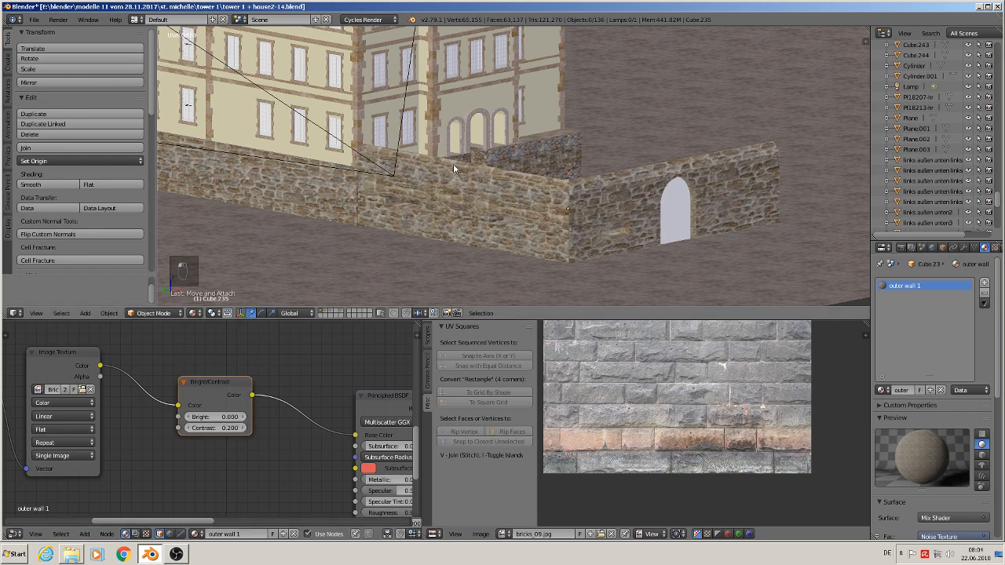
{"action": "scroll", "coordinate": [453, 245], "scroll_direction": "down", "scroll_amount": 3}
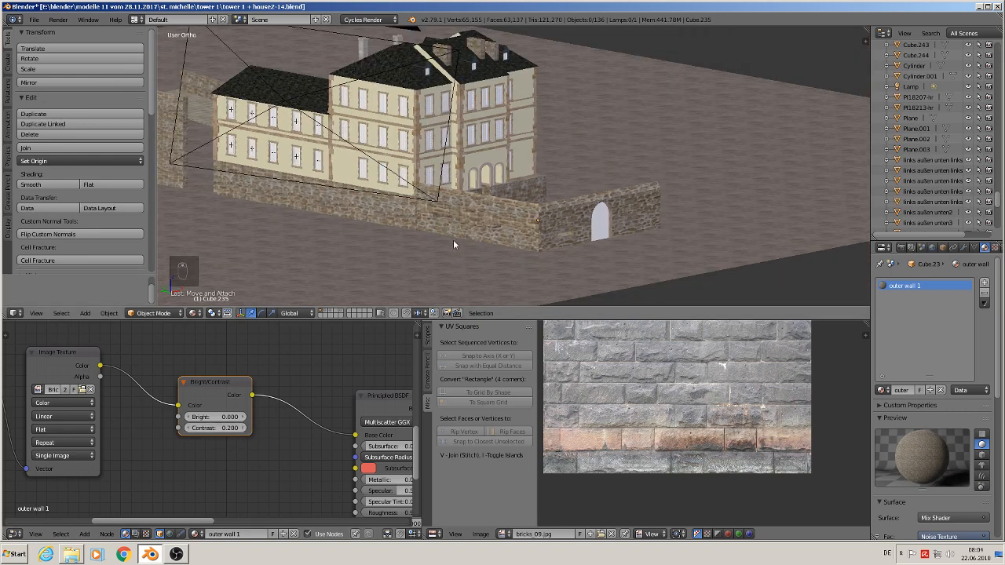
{"action": "scroll", "coordinate": [501, 233], "scroll_direction": "up", "scroll_amount": 3}
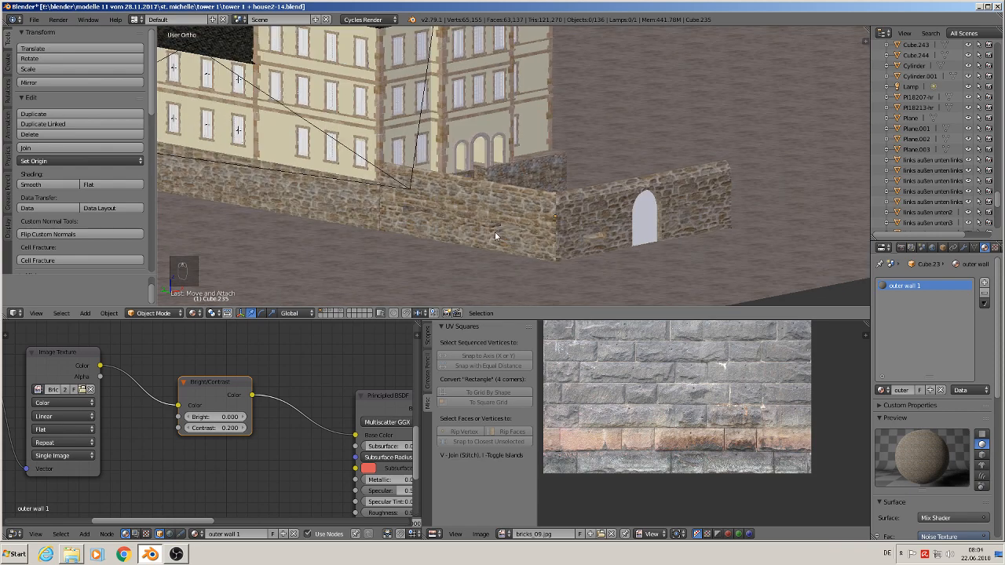
{"action": "scroll", "coordinate": [483, 233], "scroll_direction": "down", "scroll_amount": 4}
{"action": "key", "text": "a"}
{"action": "key", "text": "a"}
{"action": "scroll", "coordinate": [369, 224], "scroll_direction": "down", "scroll_amount": 3}
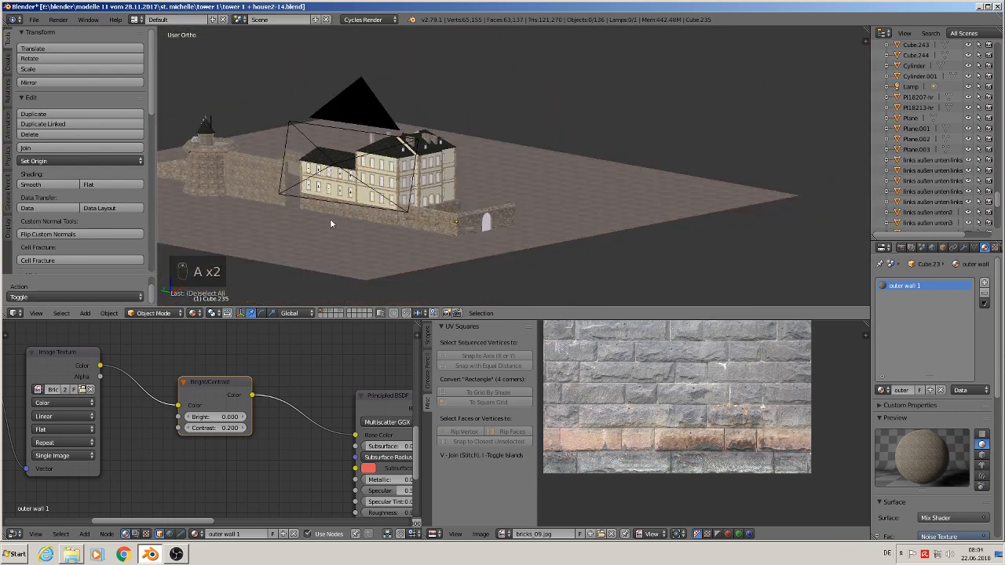
Select the wall behind the cobbled walkway and paste the copied nodes into its WALL AFTWER HOUSE material.
{"action": "left_click_drag", "start_coordinate": [330, 220], "coordinate": [489, 243]}
{"action": "scroll", "coordinate": [407, 209], "scroll_direction": "up", "scroll_amount": 4}
{"action": "scroll", "coordinate": [400, 196], "scroll_direction": "up", "scroll_amount": 3}
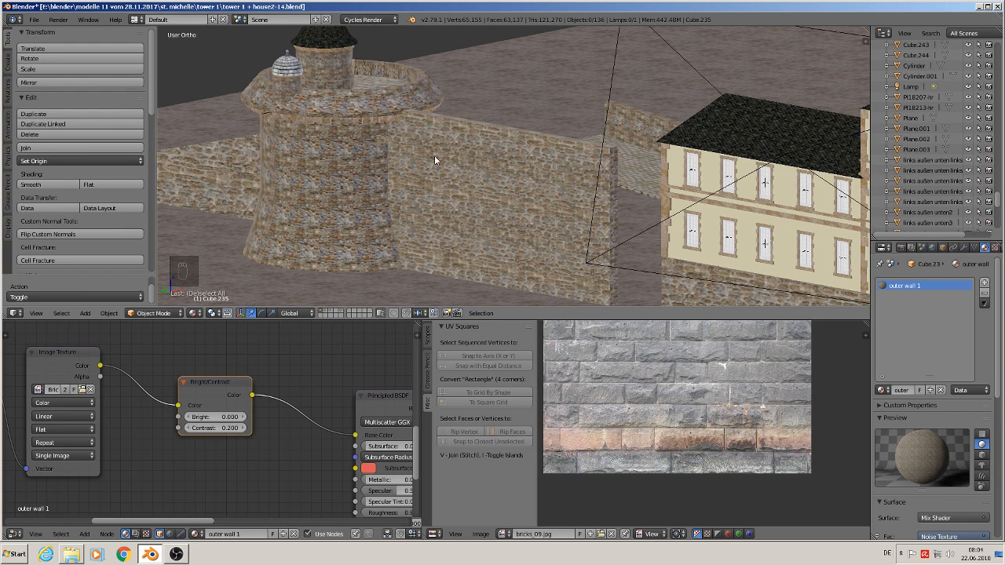
{"action": "right_click", "coordinate": [641, 125]}
{"action": "middle_click_drag", "start_coordinate": [641, 125], "coordinate": [748, 202]}
{"action": "scroll", "coordinate": [683, 188], "scroll_direction": "up", "scroll_amount": 3}
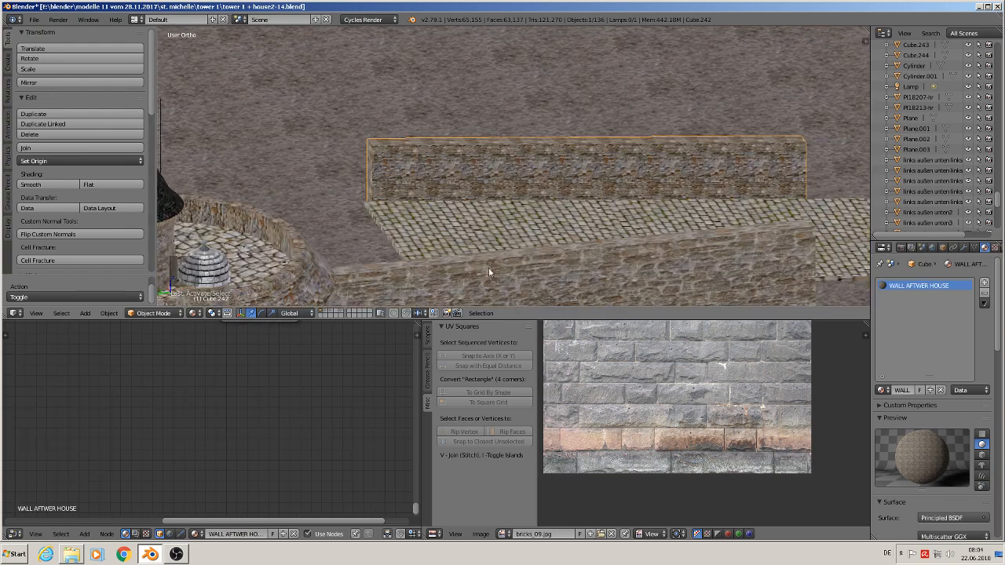
{"action": "scroll", "coordinate": [577, 168], "scroll_direction": "down", "scroll_amount": 1}
{"action": "scroll", "coordinate": [312, 449], "scroll_direction": "down", "scroll_amount": 4}
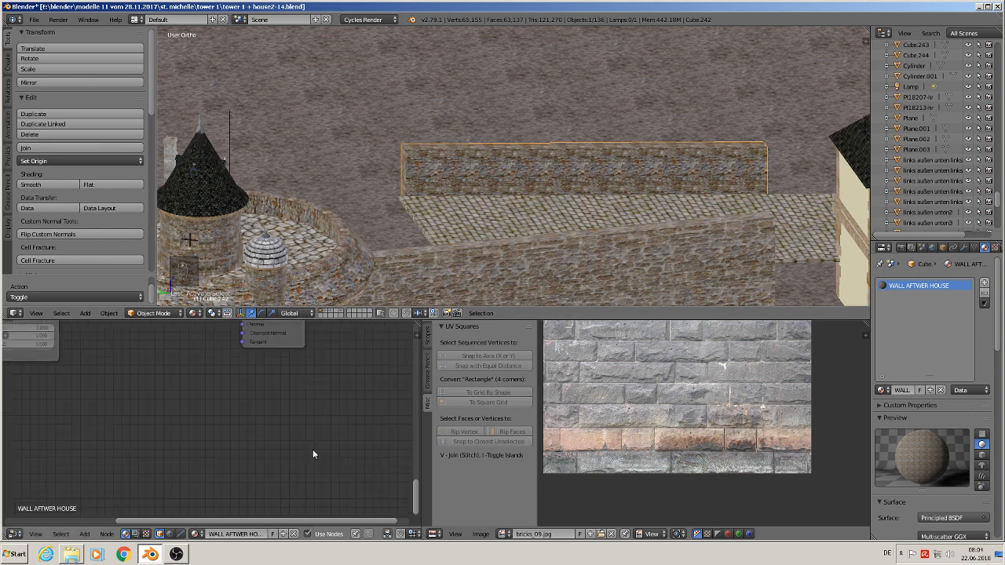
{"action": "scroll", "coordinate": [293, 448], "scroll_direction": "down", "scroll_amount": 3}
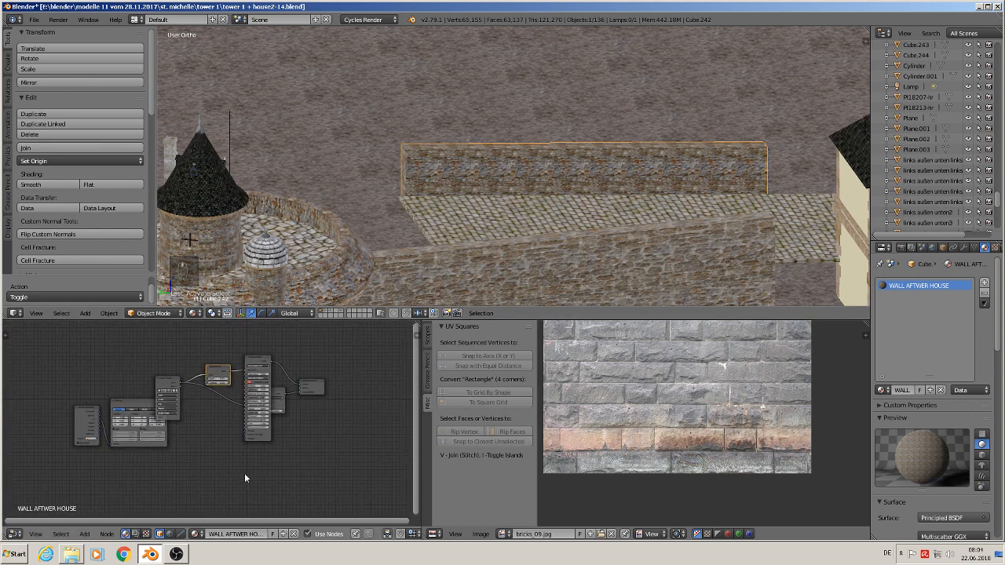
{"action": "key", "text": "ctrl+v"}
{"action": "scroll", "coordinate": [277, 414], "scroll_direction": "down", "scroll_amount": 4}
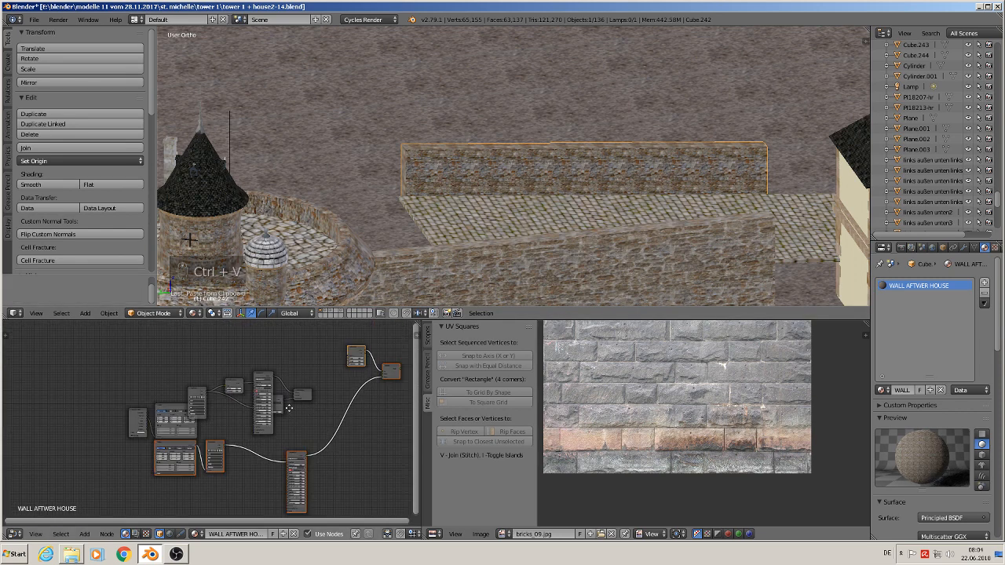
Spread out the Material Output, Multiply and both Principled BSDF nodes to make room around the pasted Mix Shader.
{"action": "middle_click_drag", "start_coordinate": [291, 399], "coordinate": [245, 409]}
{"action": "scroll", "coordinate": [245, 408], "scroll_direction": "up", "scroll_amount": 1}
{"action": "scroll", "coordinate": [245, 409], "scroll_direction": "up", "scroll_amount": 1}
{"action": "left_click_drag", "start_coordinate": [268, 401], "coordinate": [11, 367]}
{"action": "left_click_drag", "start_coordinate": [196, 373], "coordinate": [214, 515]}
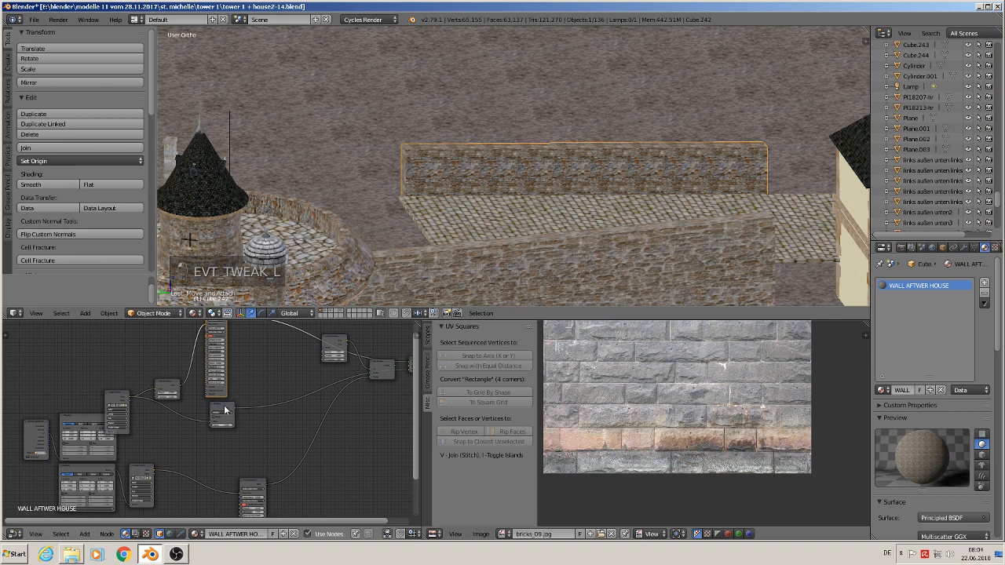
{"action": "left_click_drag", "start_coordinate": [224, 409], "coordinate": [393, 437]}
{"action": "left_click_drag", "start_coordinate": [263, 485], "coordinate": [209, 431]}
Link the Texture Coordinate node's UV output to the pasted Mapping node's Vector input in WALL AFTWER HOUSE.
{"action": "scroll", "coordinate": [209, 430], "scroll_direction": "up", "scroll_amount": 5}
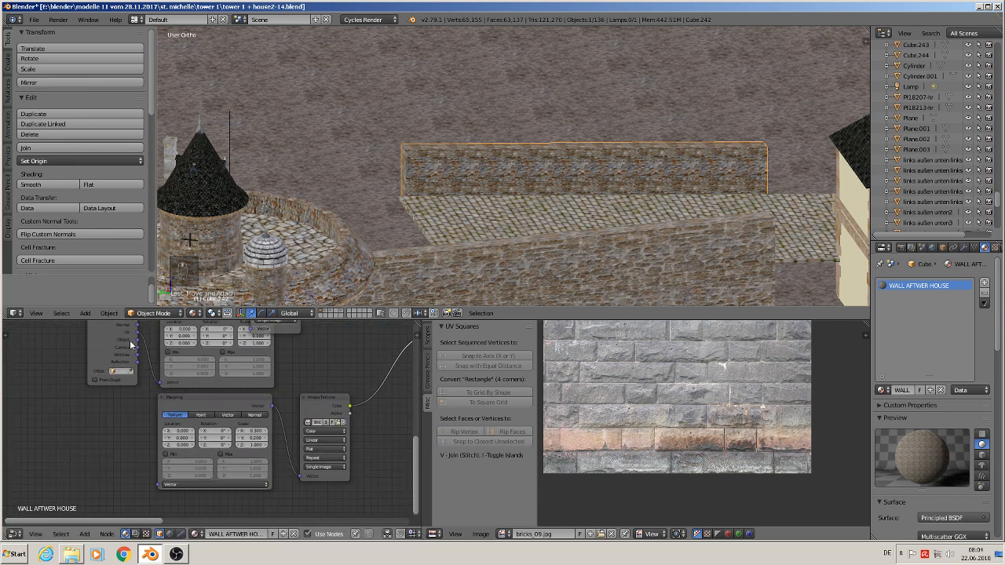
{"action": "left_click_drag", "start_coordinate": [138, 336], "coordinate": [159, 484]}
{"action": "middle_click_drag", "start_coordinate": [379, 395], "coordinate": [70, 338]}
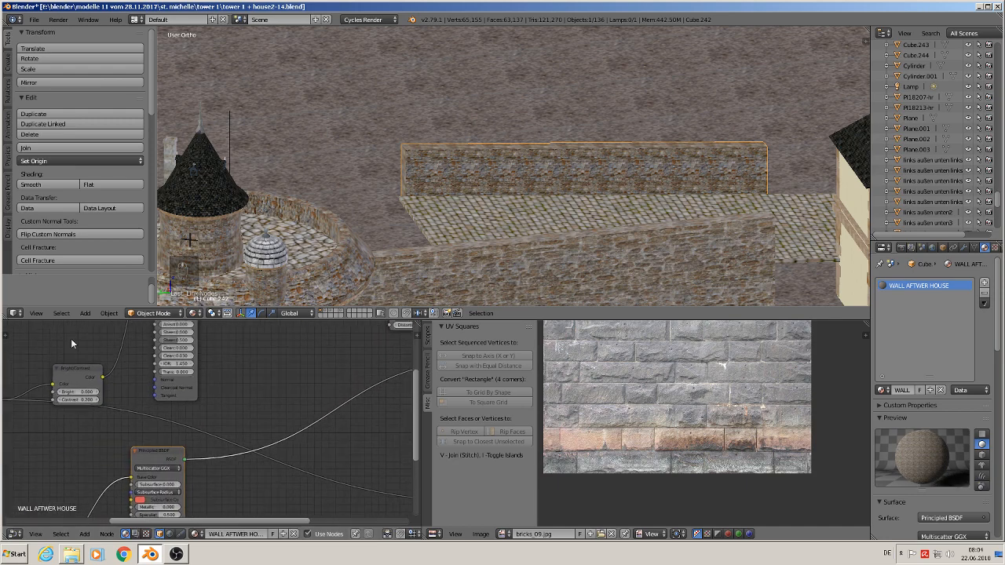
Route the original Principled BSDF into the Mix Shader's first Shader input and the Mix Shader into the Material Output's Surface.
{"action": "middle_click_drag", "start_coordinate": [350, 339], "coordinate": [200, 456]}
{"action": "scroll", "coordinate": [204, 454], "scroll_direction": "down", "scroll_amount": 4}
{"action": "scroll", "coordinate": [304, 450], "scroll_direction": "down", "scroll_amount": 3}
{"action": "middle_click_drag", "start_coordinate": [304, 450], "coordinate": [278, 457]}
{"action": "scroll", "coordinate": [278, 424], "scroll_direction": "up", "scroll_amount": 2}
{"action": "scroll", "coordinate": [303, 456], "scroll_direction": "up", "scroll_amount": 2}
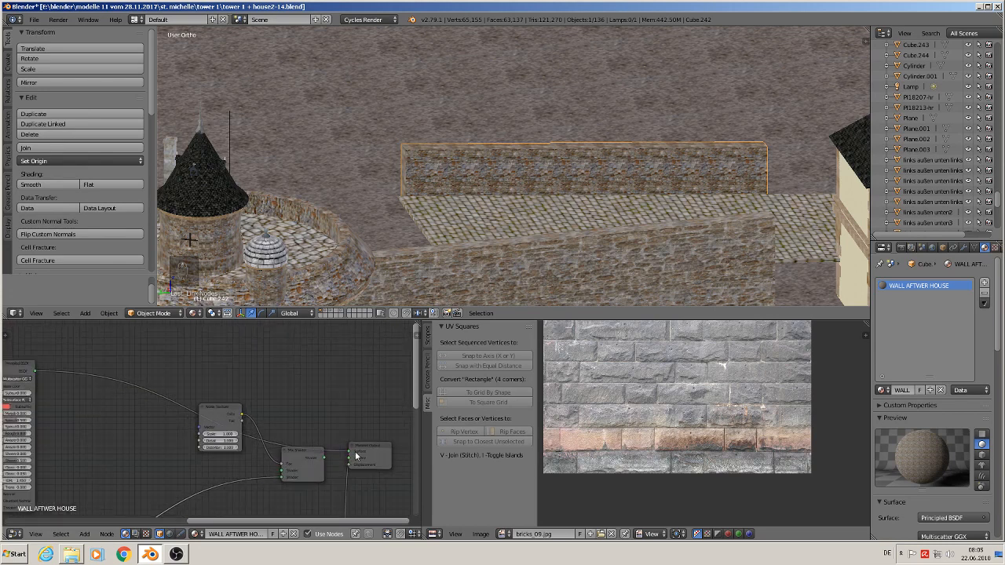
{"action": "mouse_move", "coordinate": [350, 453]}
{"action": "left_mouse_down"}
{"action": "mouse_move", "coordinate": [246, 460]}
{"action": "mouse_move", "coordinate": [284, 471]}
{"action": "mouse_move", "coordinate": [351, 452]}
{"action": "left_mouse_up"}
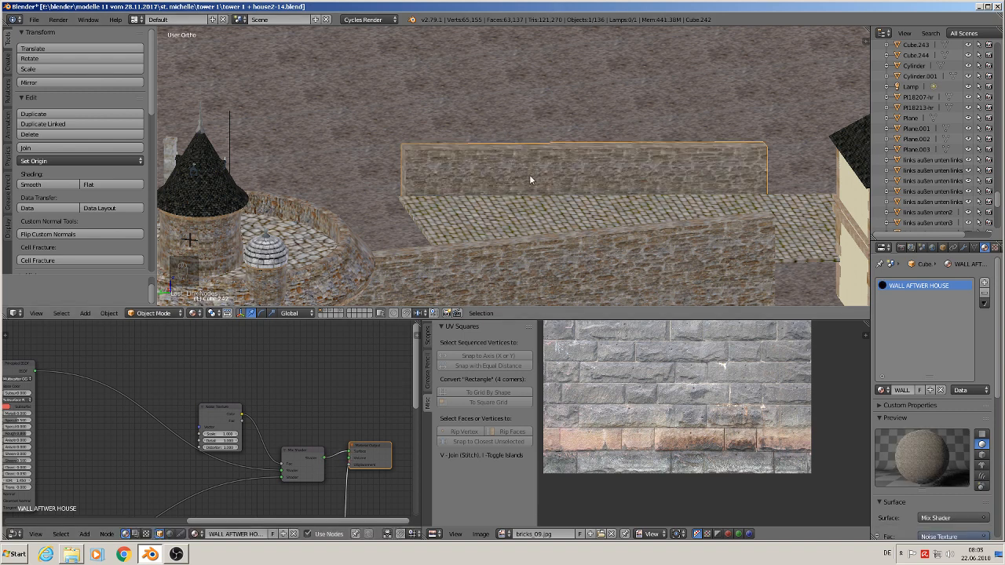
Deselect everything and examine the blended stone textures on the walls around the house and the round tower.
{"action": "key", "text": "a"}
{"action": "middle_click_drag", "start_coordinate": [571, 204], "coordinate": [264, 128]}
{"action": "scroll", "coordinate": [507, 162], "scroll_direction": "down", "scroll_amount": 3}
{"action": "scroll", "coordinate": [472, 143], "scroll_direction": "up", "scroll_amount": 3}
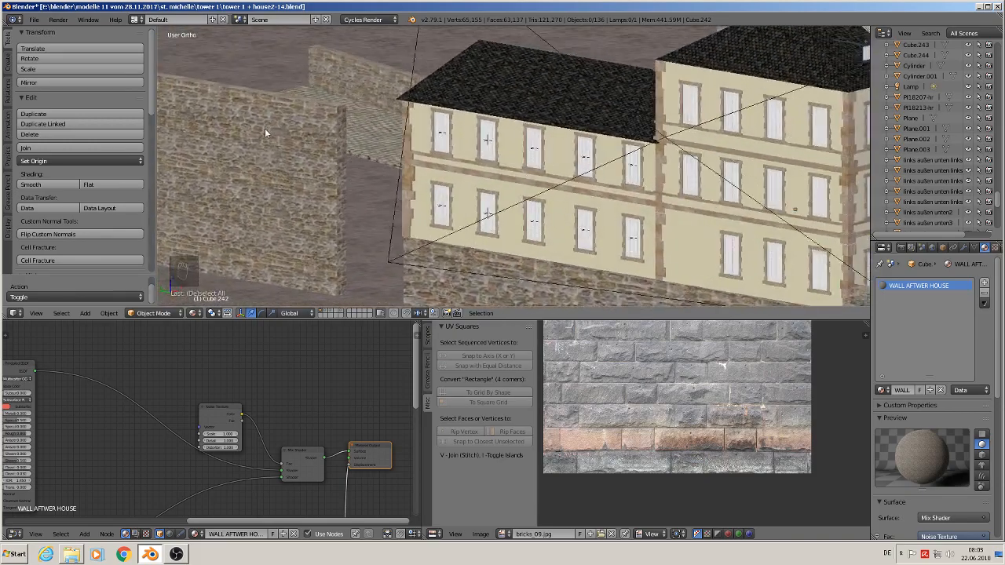
{"action": "scroll", "coordinate": [259, 126], "scroll_direction": "down", "scroll_amount": 6}
{"action": "scroll", "coordinate": [262, 132], "scroll_direction": "up", "scroll_amount": 4}
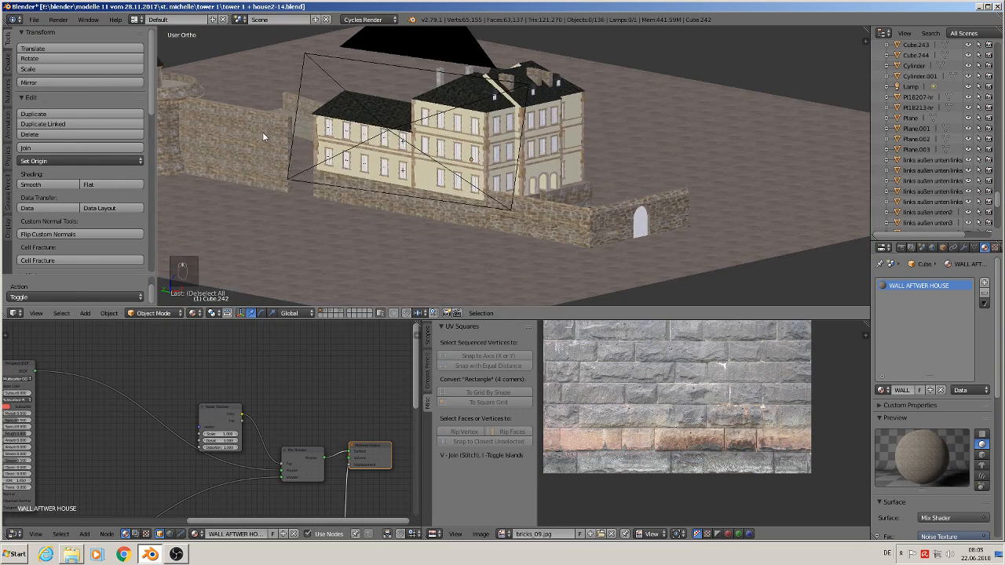
{"action": "middle_click_drag", "start_coordinate": [231, 156], "coordinate": [523, 164], "text": "shift"}
{"action": "scroll", "coordinate": [363, 138], "scroll_direction": "up", "scroll_amount": 2}
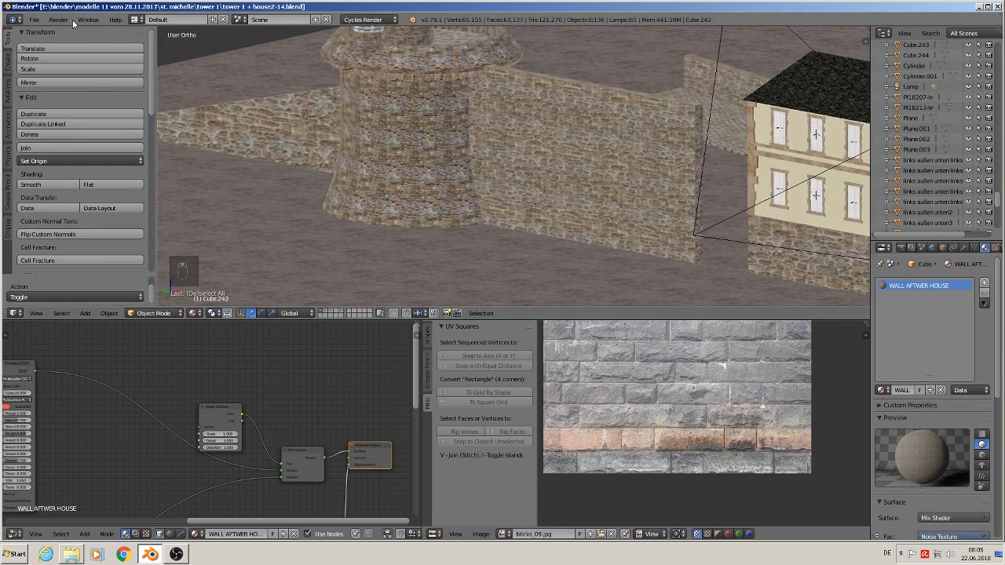
Save the castle scene under its current file name.
{"action": "left_click", "coordinate": [34, 18]}
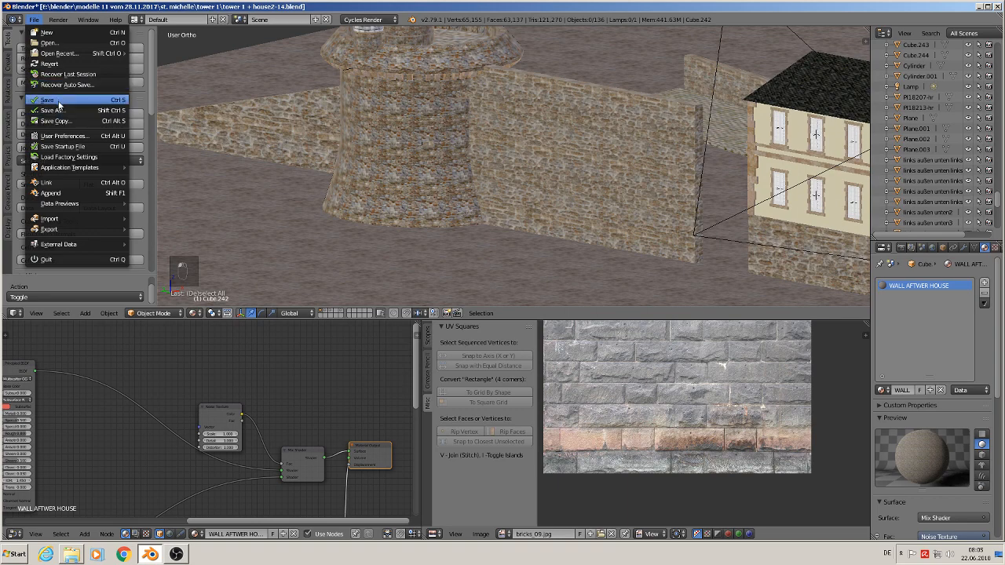
{"action": "left_click", "coordinate": [48, 100]}
{"action": "middle_click_drag", "start_coordinate": [403, 107], "coordinate": [389, 82]}
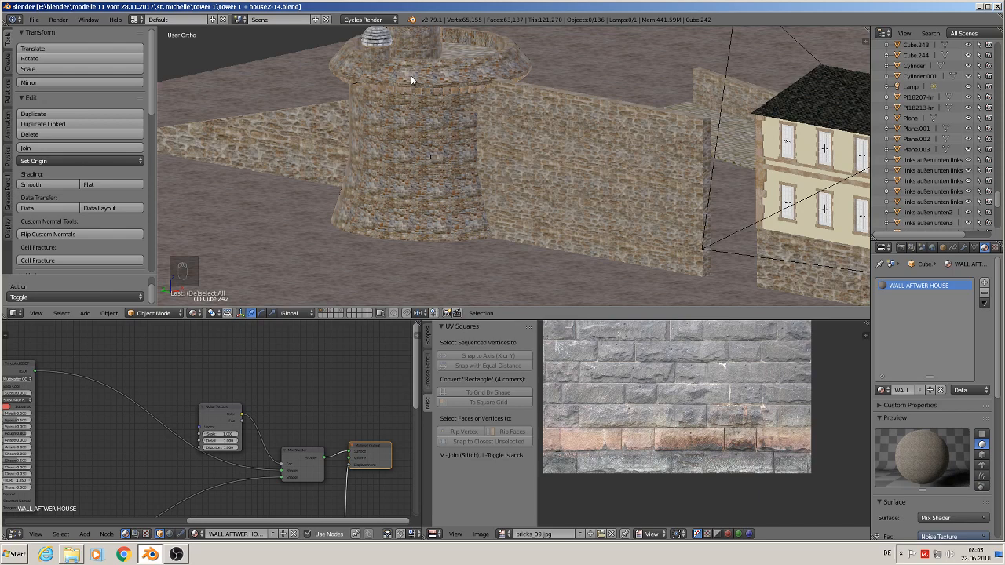
Show only the layer containing the round tower, fit it in the 3D view and select the tower.
{"action": "left_click", "coordinate": [343, 314]}
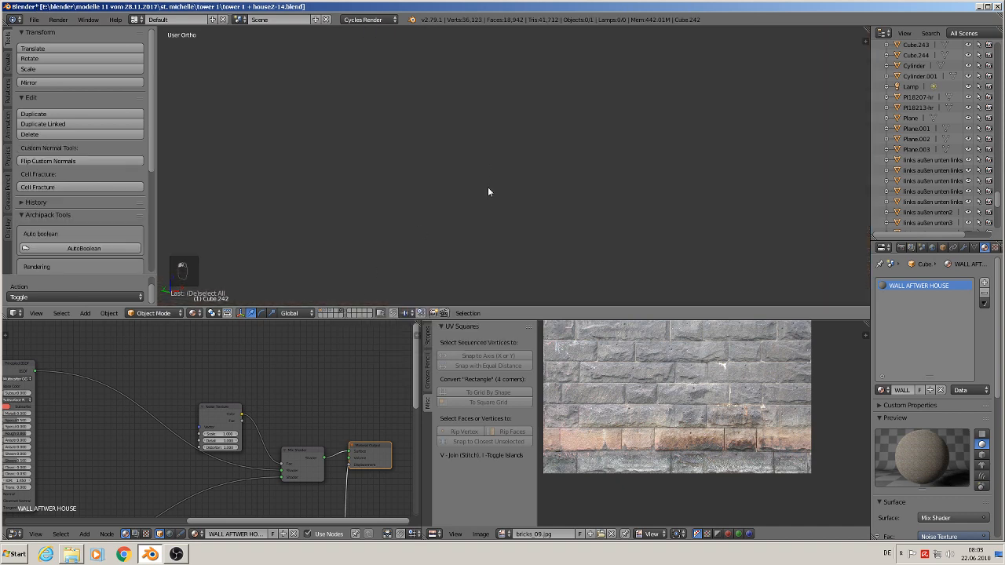
{"action": "key", "text": "shift+c"}
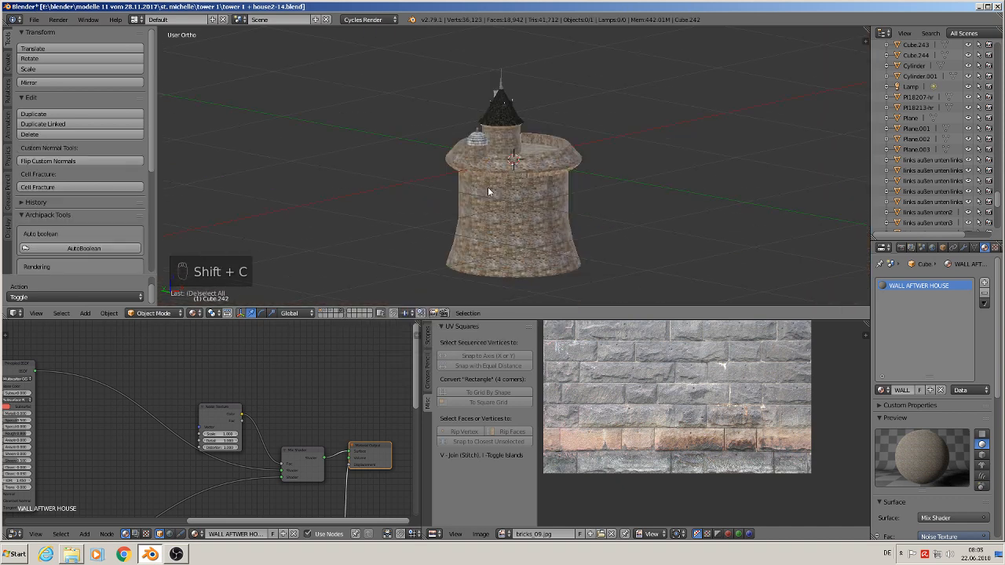
{"action": "right_click", "coordinate": [511, 186]}
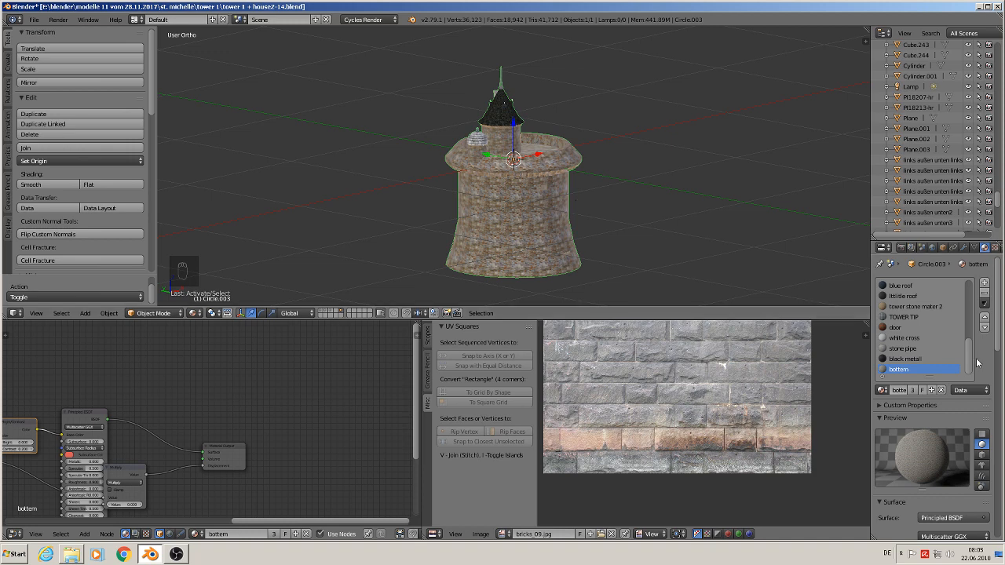
Select a face of the tower's body in Edit Mode to make its tower base stone material active.
{"action": "left_click", "coordinate": [923, 307]}
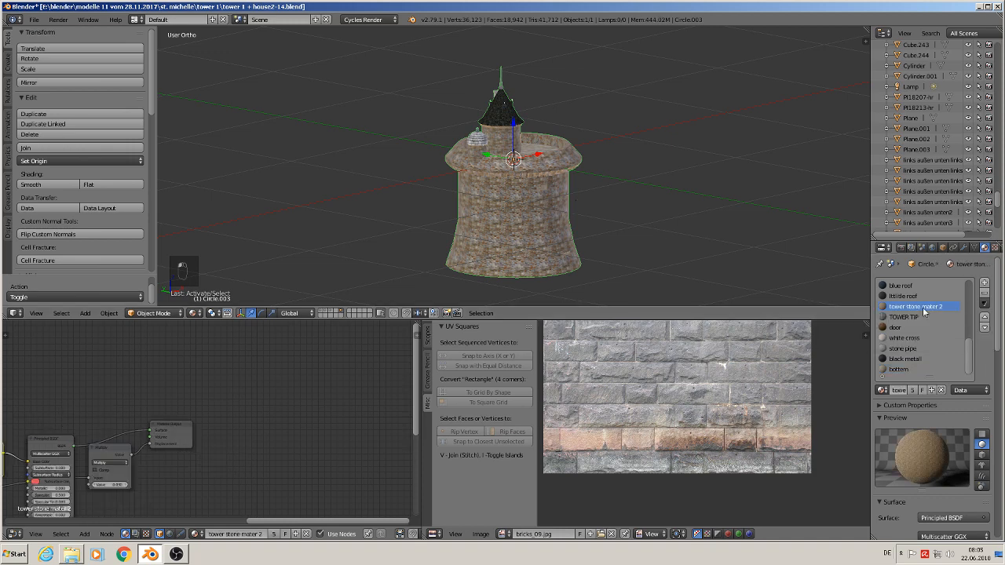
{"action": "scroll", "coordinate": [596, 208], "scroll_direction": "up", "scroll_amount": 5}
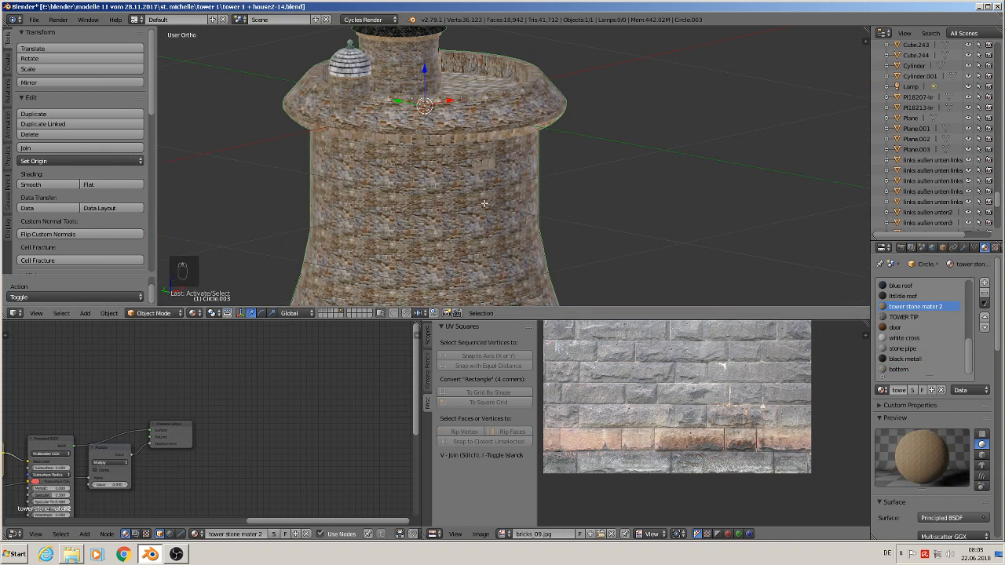
{"action": "key", "text": "Tab"}
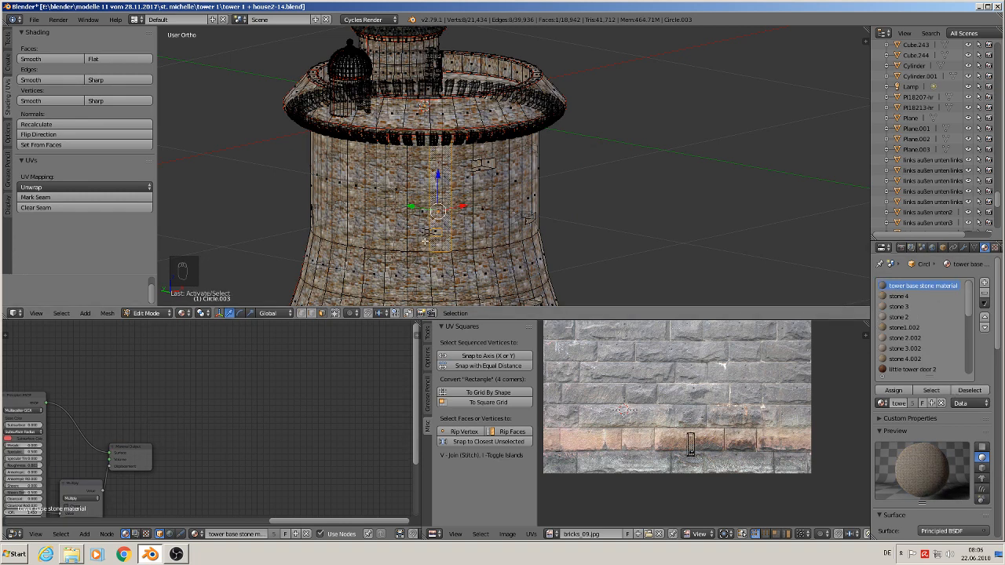
{"action": "key", "text": "Tab"}
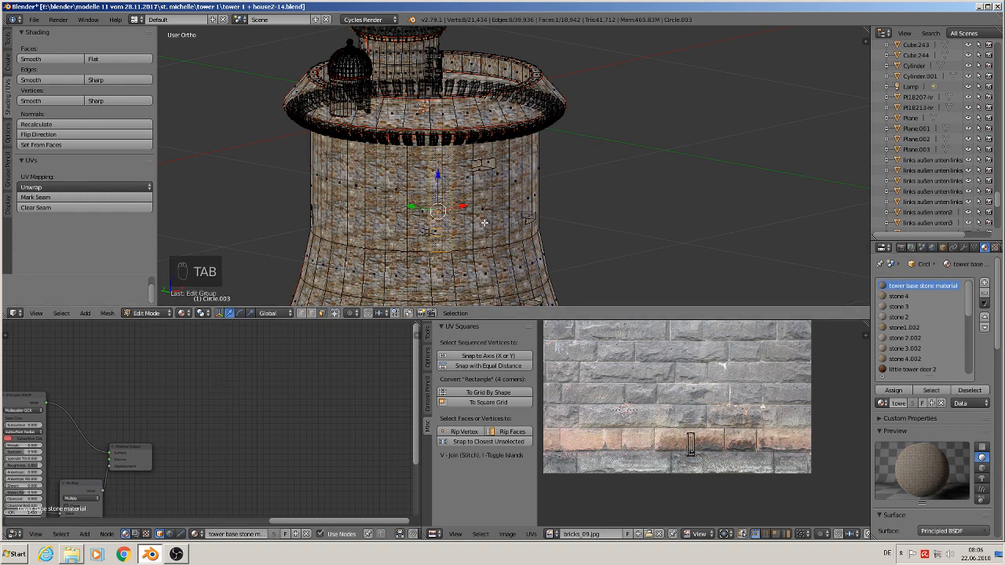
Leave Edit Mode and paste the copied stone-blending nodes into the tower base stone material's node tree.
{"action": "key", "text": "Tab"}
{"action": "middle_click_drag", "start_coordinate": [233, 417], "coordinate": [397, 403]}
{"action": "scroll", "coordinate": [357, 414], "scroll_direction": "down", "scroll_amount": 5}
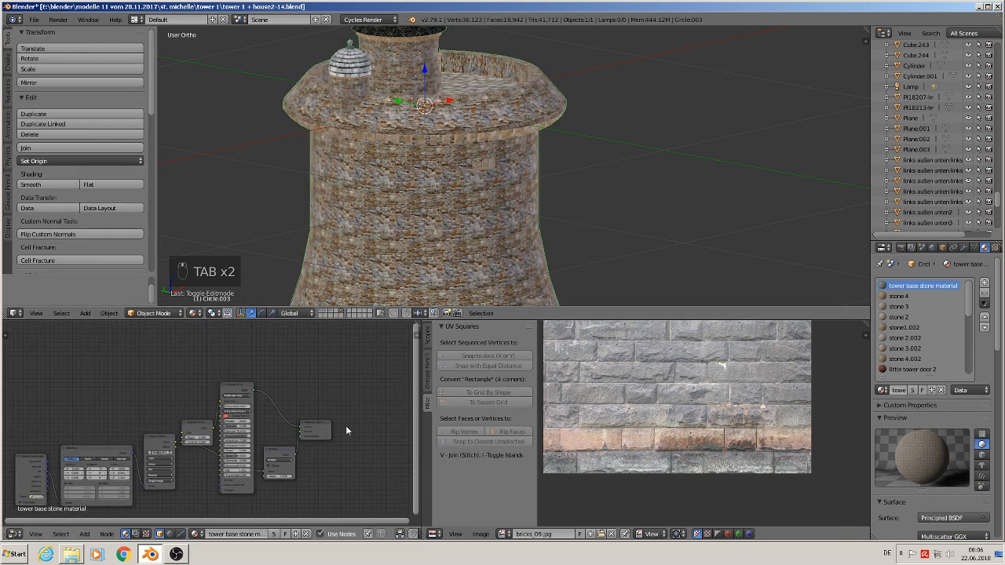
{"action": "middle_click_drag", "start_coordinate": [333, 440], "coordinate": [331, 395]}
{"action": "key", "text": "ctrl+v"}
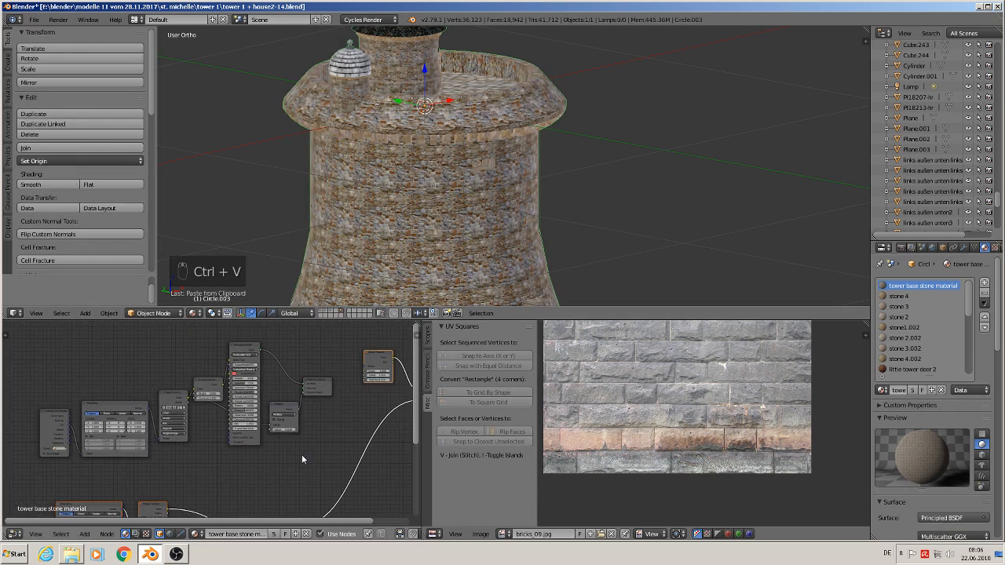
Move the Material Output aside and wire the Mix Shader between it and the tower's original Principled BSDF.
{"action": "middle_click_drag", "start_coordinate": [331, 424], "coordinate": [190, 419]}
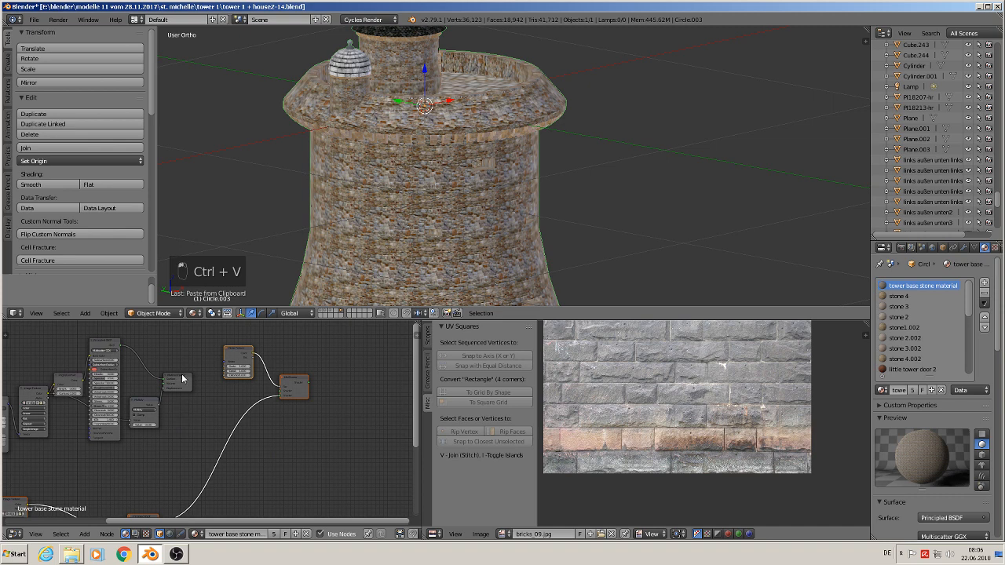
{"action": "left_click_drag", "start_coordinate": [179, 373], "coordinate": [384, 367]}
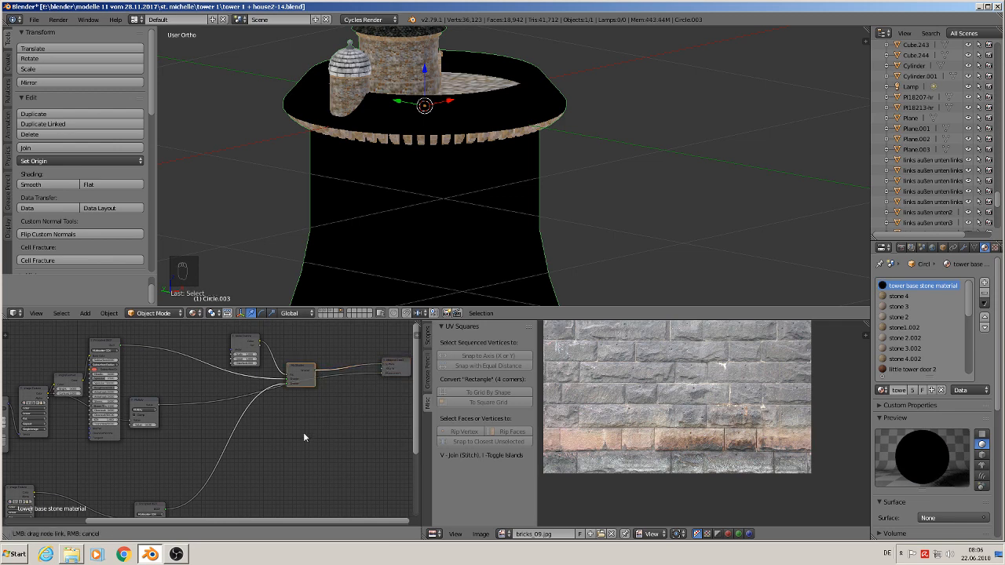
{"action": "middle_click_drag", "start_coordinate": [304, 433], "coordinate": [359, 421]}
Link the existing Texture Coordinate node to the Vector input of the pasted Mapping node.
{"action": "middle_click_drag", "start_coordinate": [149, 455], "coordinate": [274, 401]}
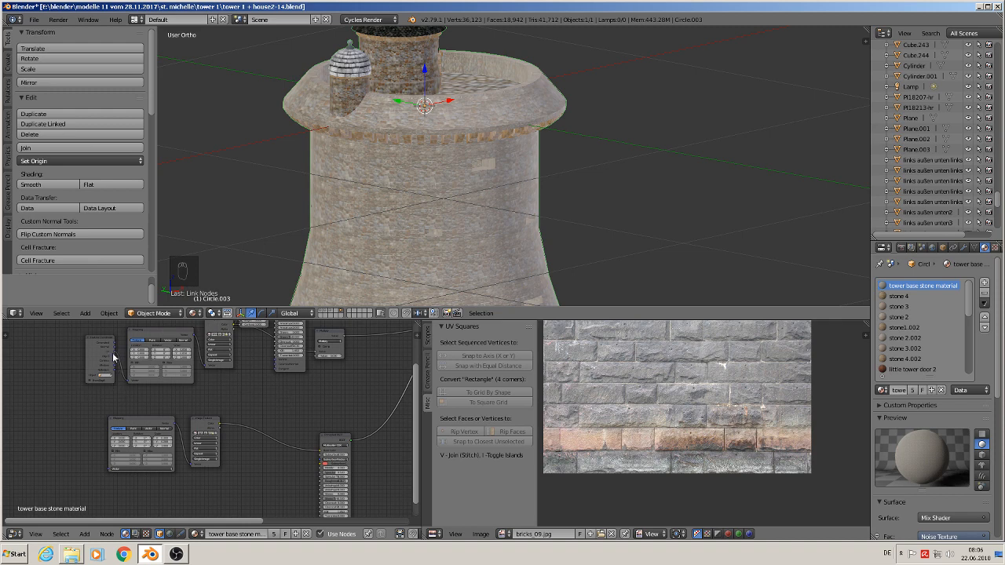
{"action": "left_click_drag", "start_coordinate": [113, 357], "coordinate": [117, 360]}
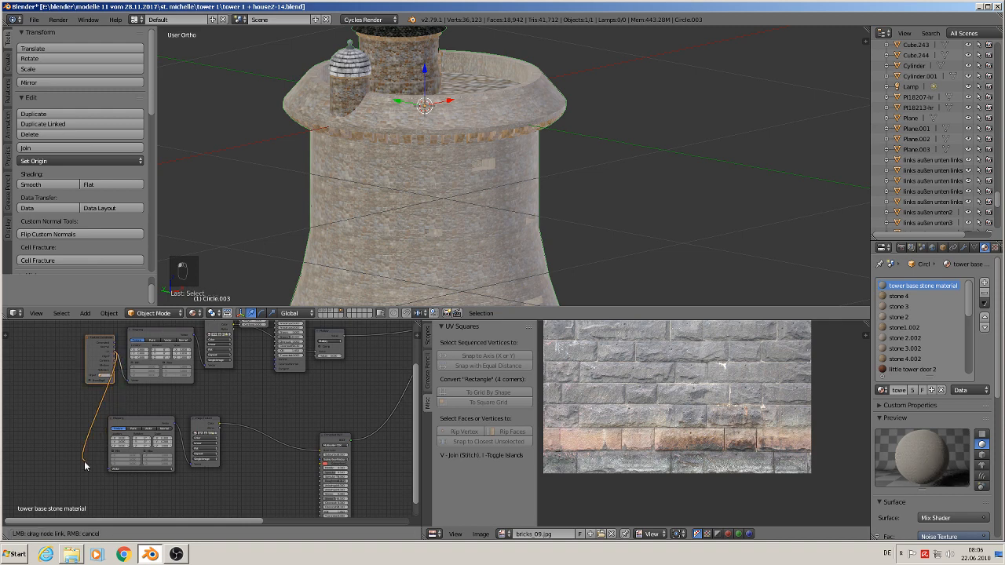
{"action": "left_click_drag", "start_coordinate": [84, 461], "coordinate": [109, 470]}
{"action": "left_click_drag", "start_coordinate": [260, 464], "coordinate": [270, 461]}
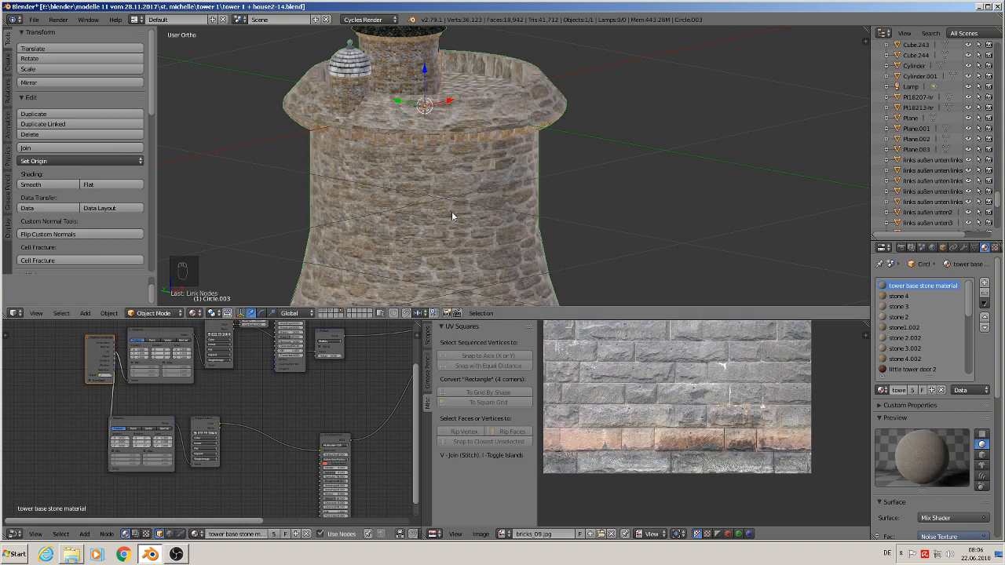
Set the pasted Mapping node's scale to 0.200 in X and 0.100 in Y, and check the stones on the tower.
{"action": "scroll", "coordinate": [270, 425], "scroll_direction": "up", "scroll_amount": 4}
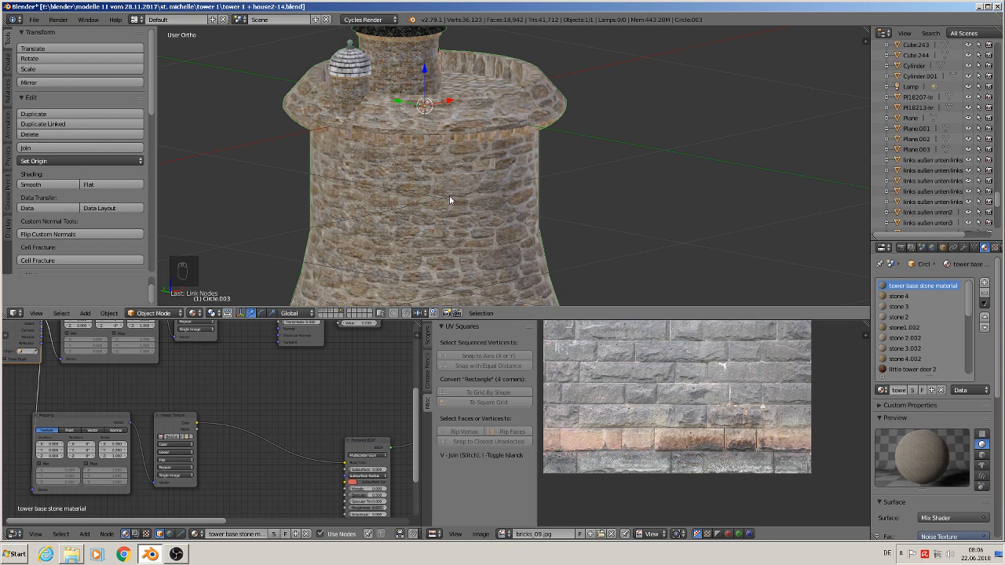
{"action": "scroll", "coordinate": [124, 445], "scroll_direction": "up", "scroll_amount": 3}
{"action": "middle_click_drag", "start_coordinate": [148, 430], "coordinate": [251, 402]}
{"action": "scroll", "coordinate": [251, 402], "scroll_direction": "up", "scroll_amount": 2}
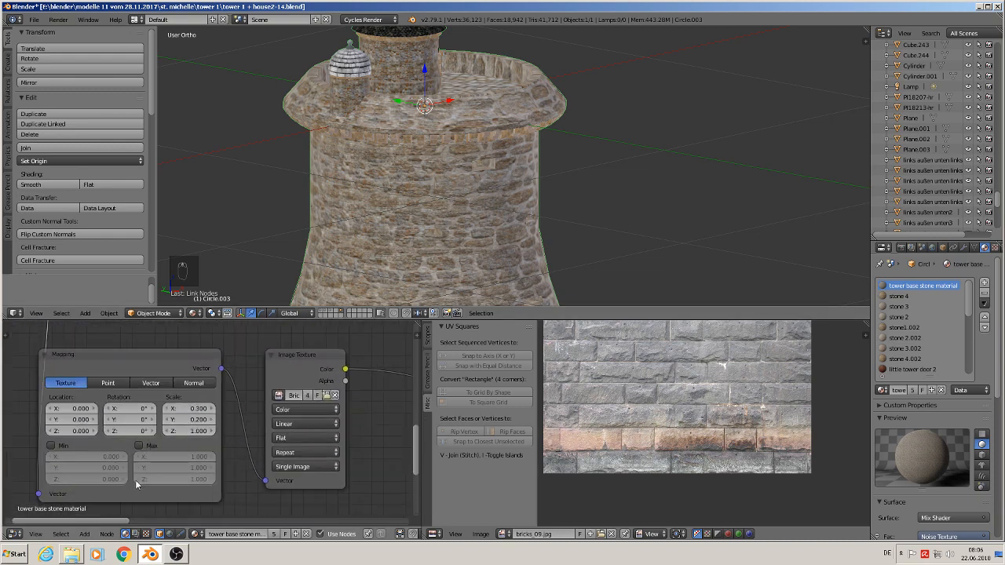
{"action": "left_click", "coordinate": [167, 423]}
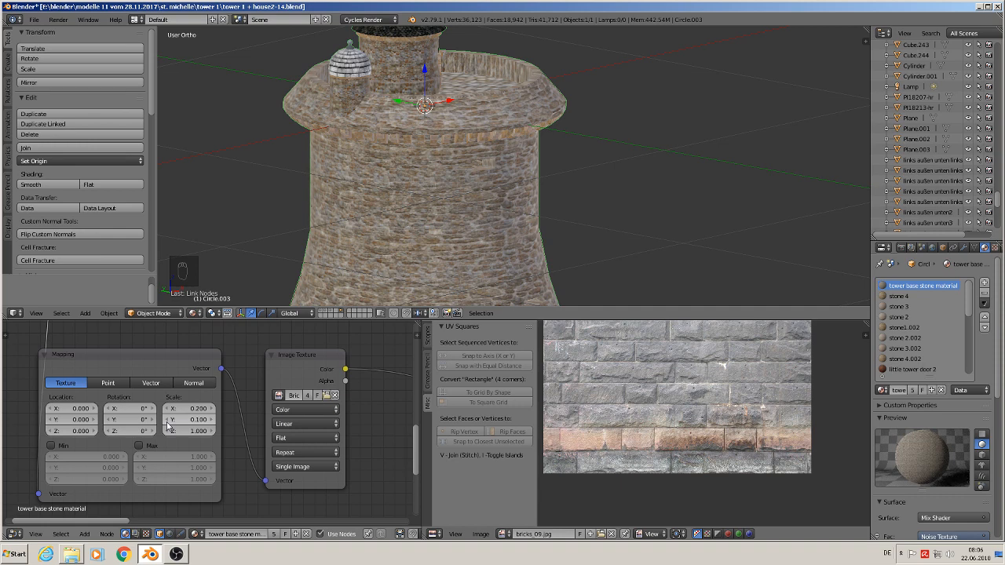
{"action": "scroll", "coordinate": [447, 221], "scroll_direction": "down", "scroll_amount": 3}
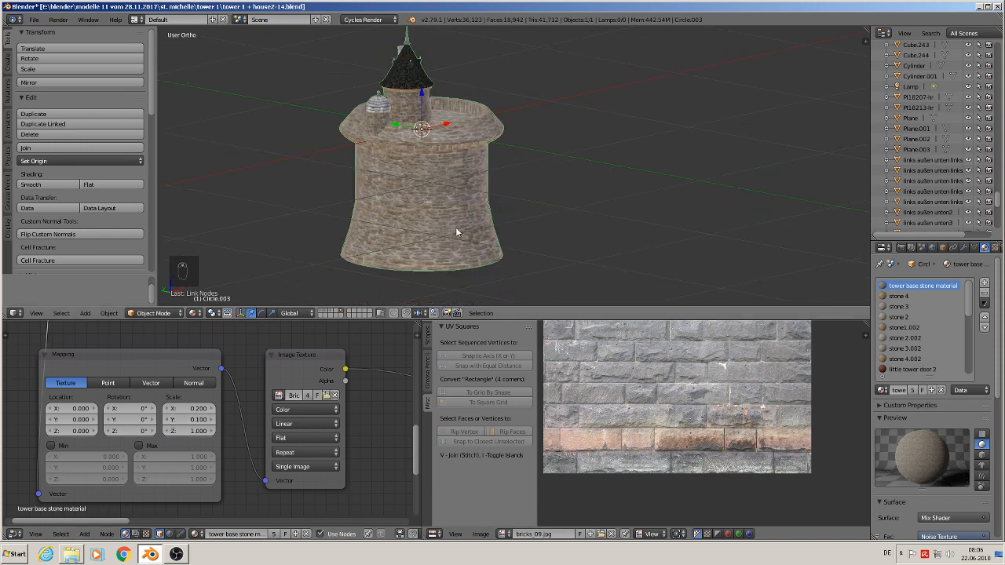
{"action": "middle_click_drag", "start_coordinate": [455, 232], "coordinate": [396, 211]}
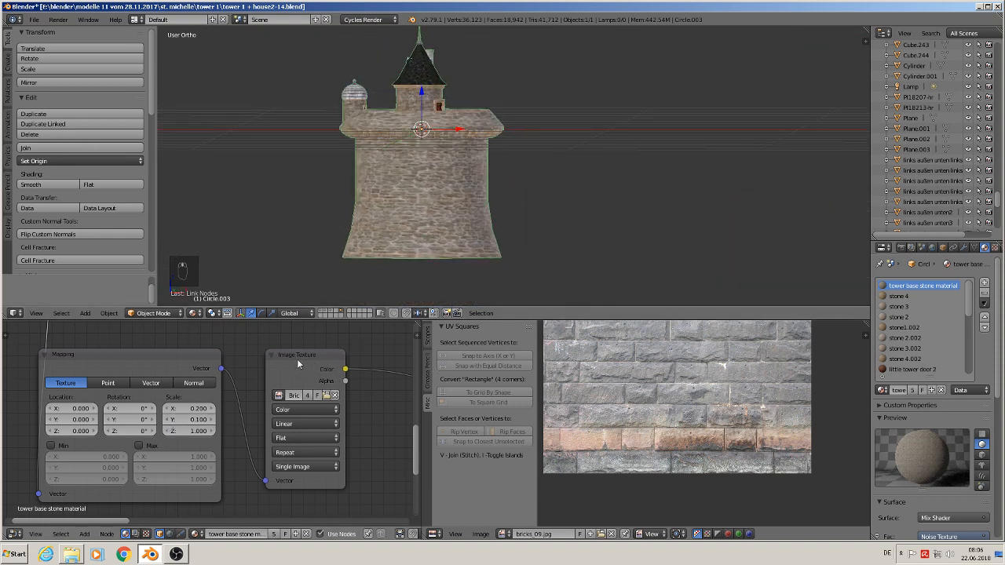
Insert a Bright/Contrast node between the pasted Image Texture and its Principled BSDF, with contrast set to 0.200.
{"action": "middle_click_drag", "start_coordinate": [335, 406], "coordinate": [75, 417]}
{"action": "scroll", "coordinate": [148, 414], "scroll_direction": "down", "scroll_amount": 3}
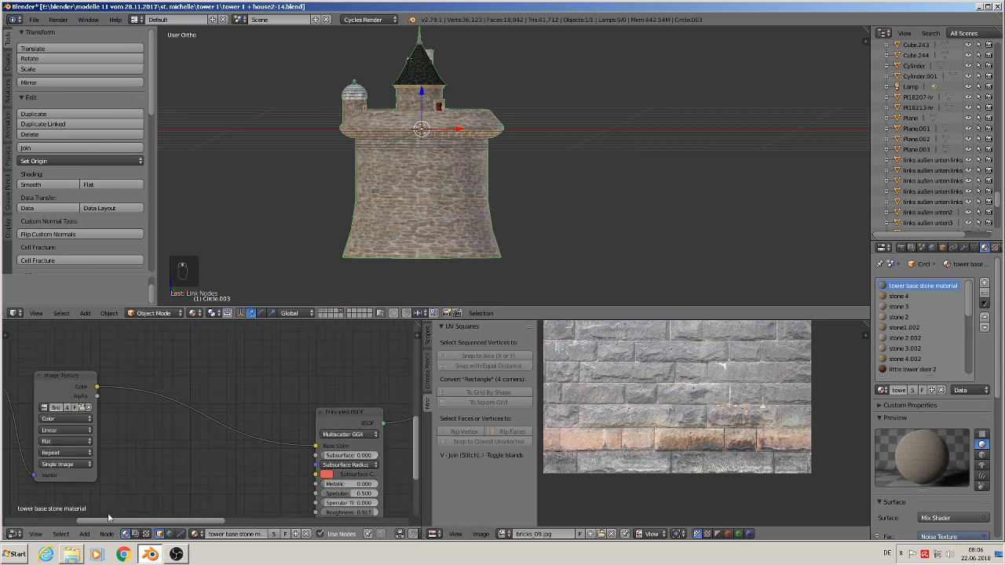
{"action": "left_click", "coordinate": [107, 534]}
{"action": "mouse_move", "coordinate": [85, 535]}
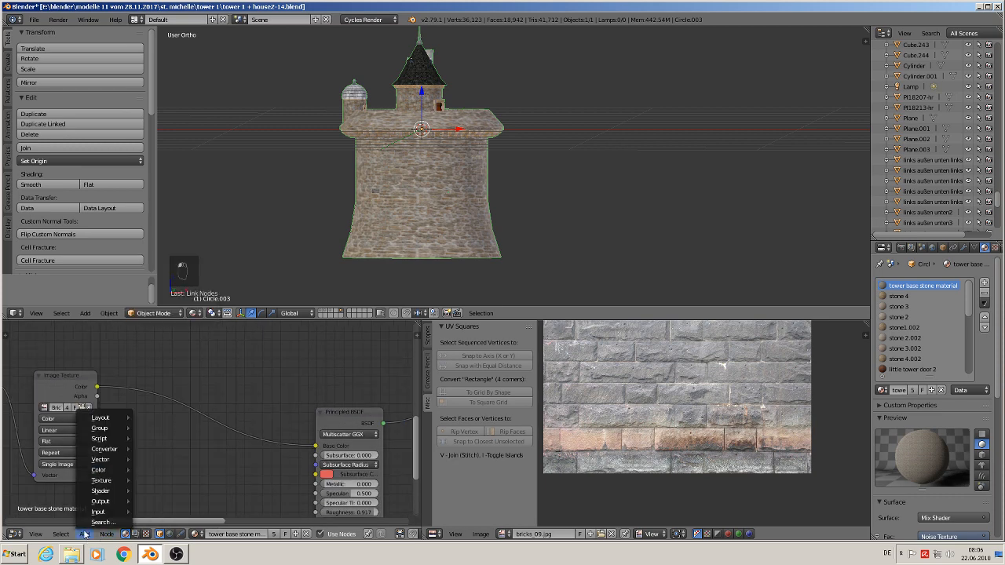
{"action": "mouse_move", "coordinate": [102, 470]}
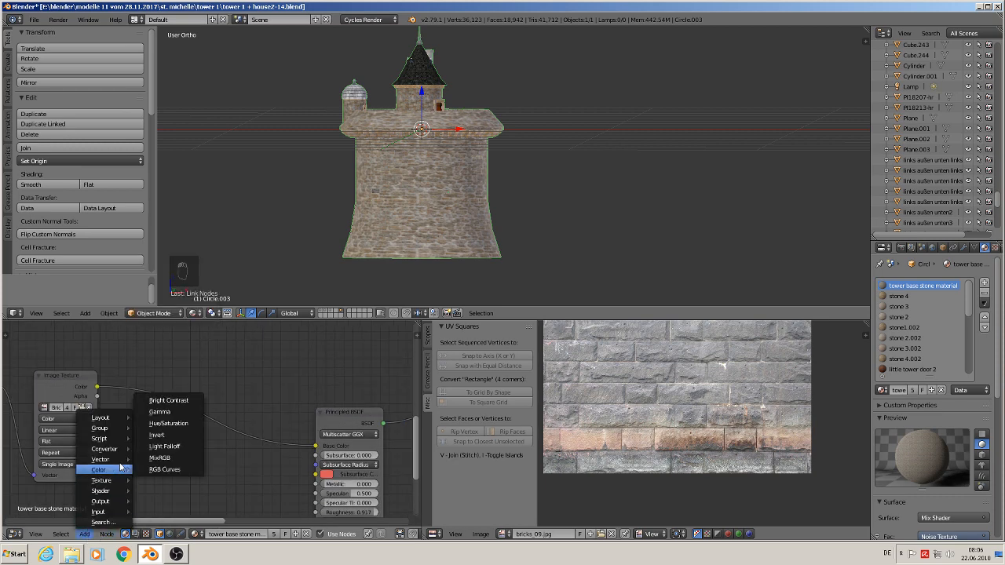
{"action": "left_click", "coordinate": [172, 401]}
{"action": "left_click", "coordinate": [249, 441]}
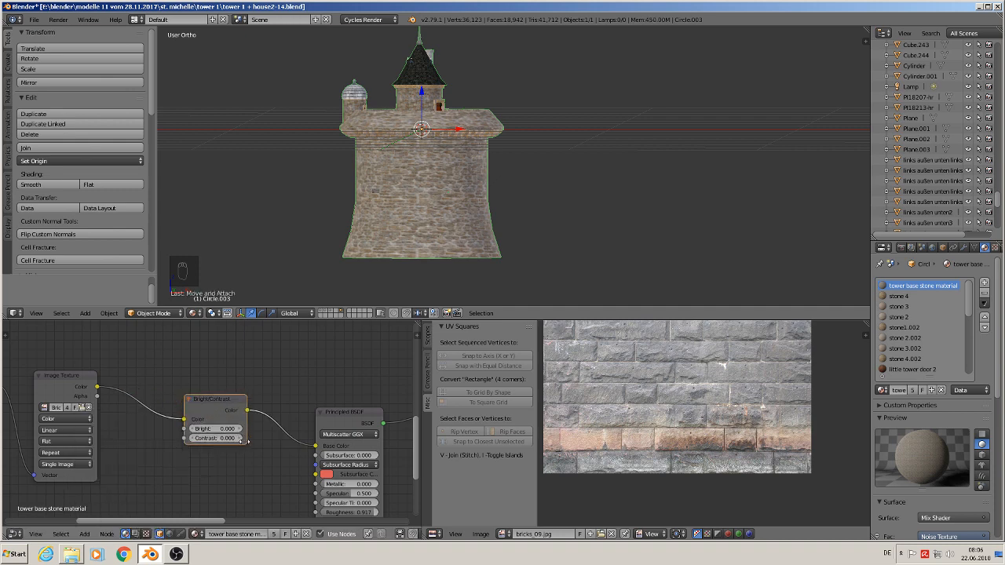
{"action": "scroll", "coordinate": [241, 445], "scroll_direction": "up", "scroll_amount": 3}
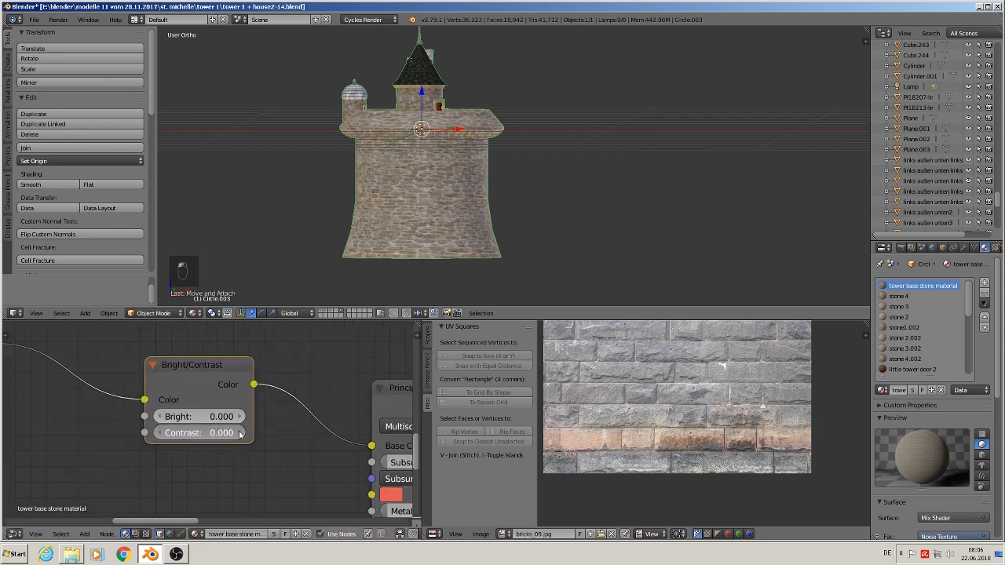
{"action": "left_click", "coordinate": [240, 432]}
{"action": "left_click", "coordinate": [241, 433]}
Deselect the tower, show the layer with the whole castle and examine the tower's stone beside the walls and house.
{"action": "key", "text": "a"}
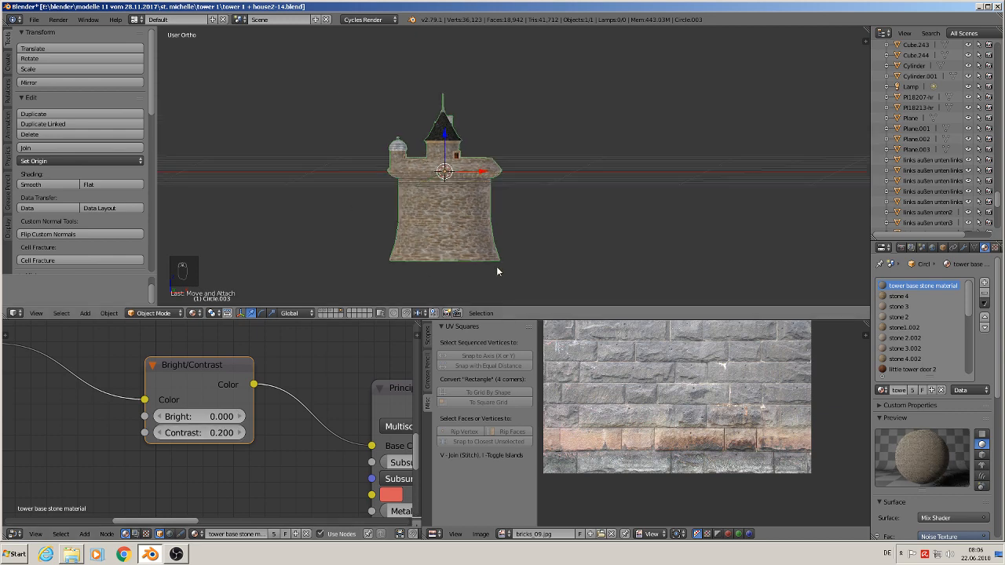
{"action": "middle_click_drag", "start_coordinate": [497, 267], "coordinate": [477, 293]}
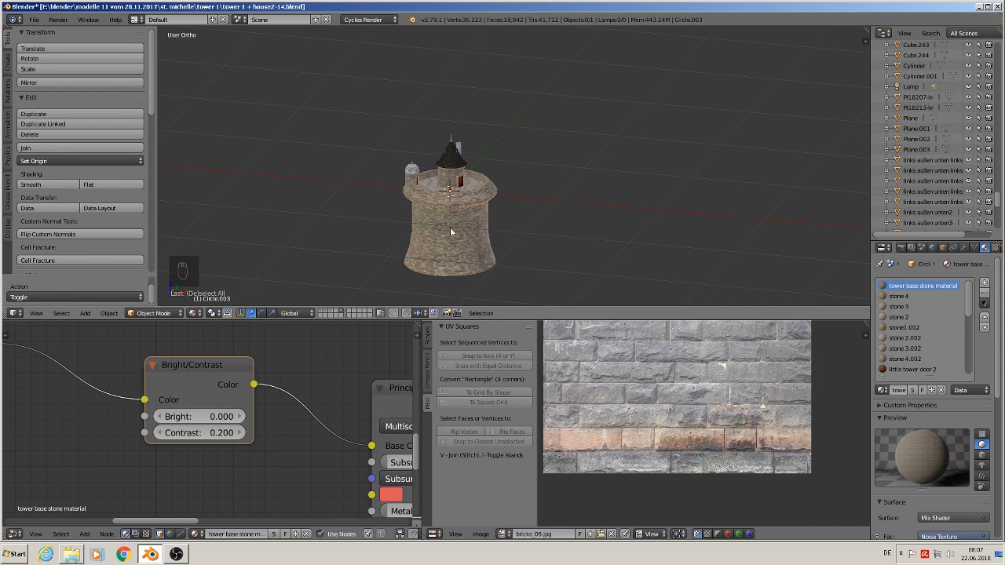
{"action": "scroll", "coordinate": [451, 228], "scroll_direction": "down", "scroll_amount": 3}
{"action": "scroll", "coordinate": [221, 369], "scroll_direction": "down", "scroll_amount": 3}
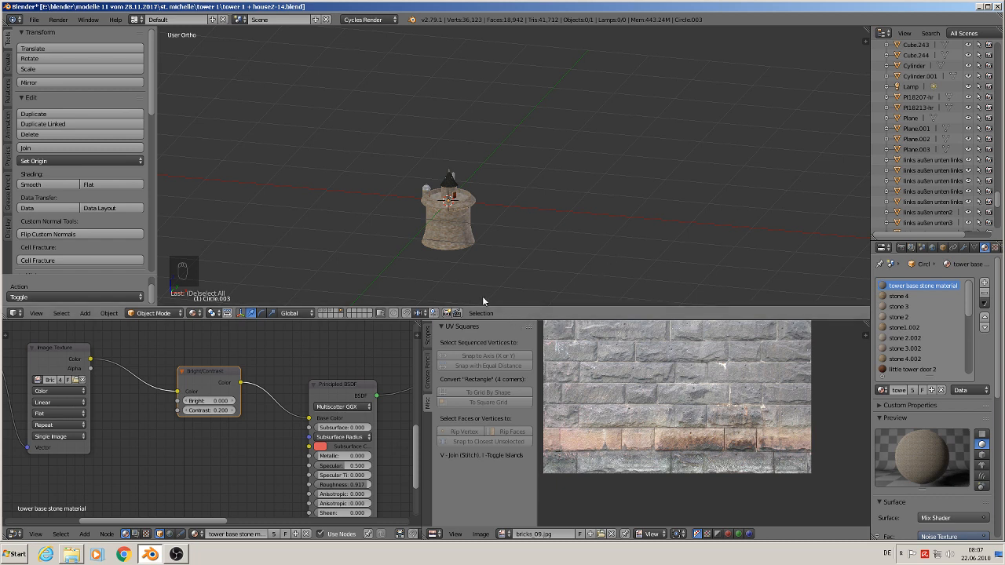
{"action": "left_click", "coordinate": [323, 314]}
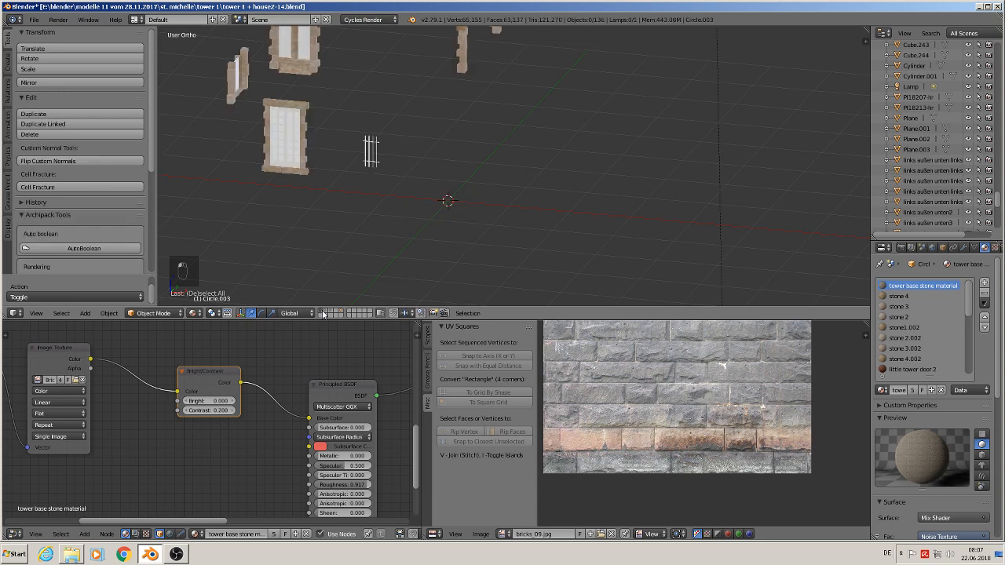
{"action": "scroll", "coordinate": [402, 232], "scroll_direction": "down", "scroll_amount": 16}
{"action": "middle_click_drag", "start_coordinate": [440, 72], "coordinate": [450, 88], "text": "shift"}
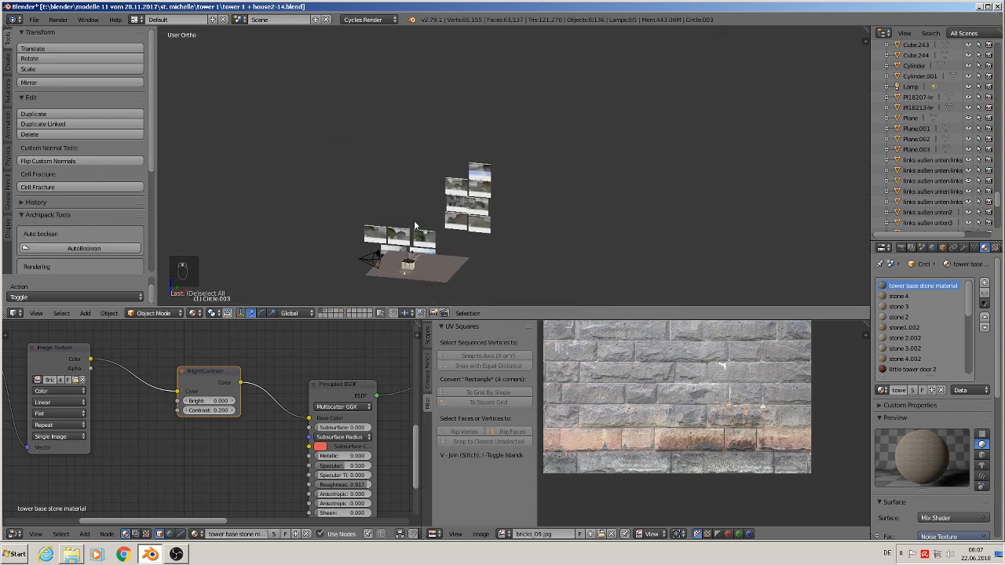
{"action": "middle_click_drag", "start_coordinate": [414, 225], "coordinate": [487, 242]}
{"action": "scroll", "coordinate": [424, 266], "scroll_direction": "up", "scroll_amount": 1}
{"action": "middle_click_drag", "start_coordinate": [393, 276], "coordinate": [613, 138], "text": "shift"}
{"action": "scroll", "coordinate": [528, 168], "scroll_direction": "up", "scroll_amount": 8}
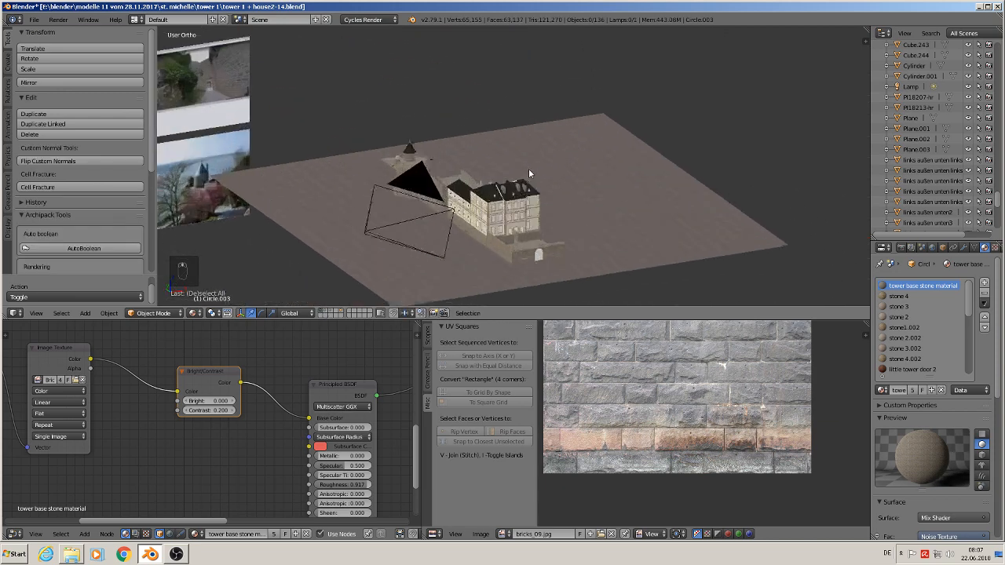
{"action": "scroll", "coordinate": [571, 133], "scroll_direction": "up", "scroll_amount": 4}
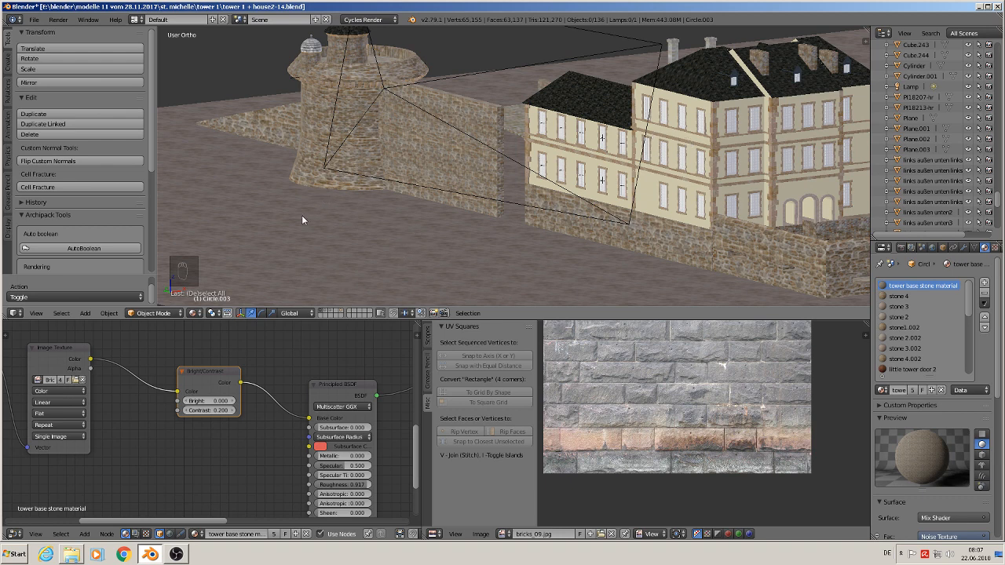
Save the castle scene with the reworked tower material under its existing file name.
{"action": "left_click", "coordinate": [33, 19]}
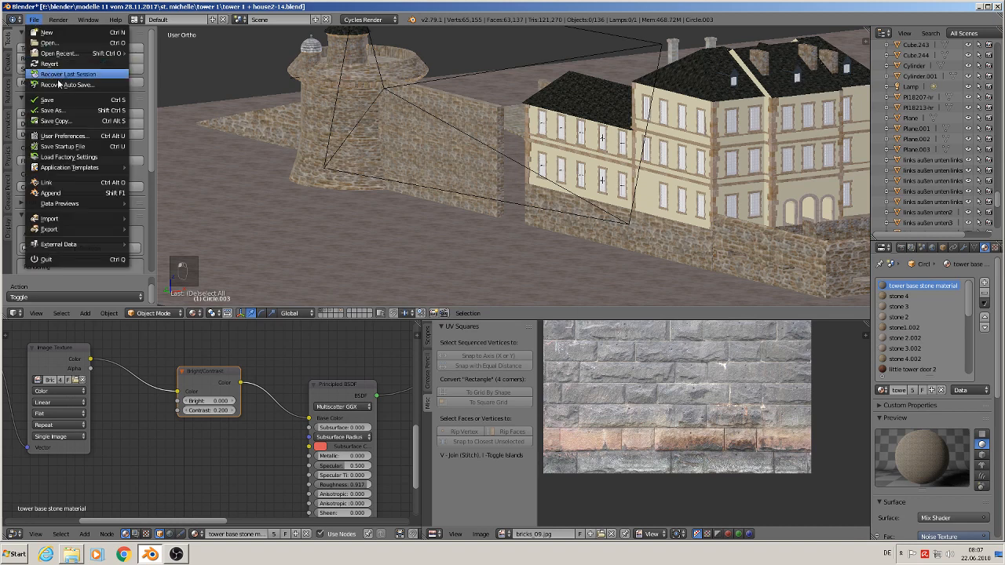
{"action": "left_click", "coordinate": [60, 102]}
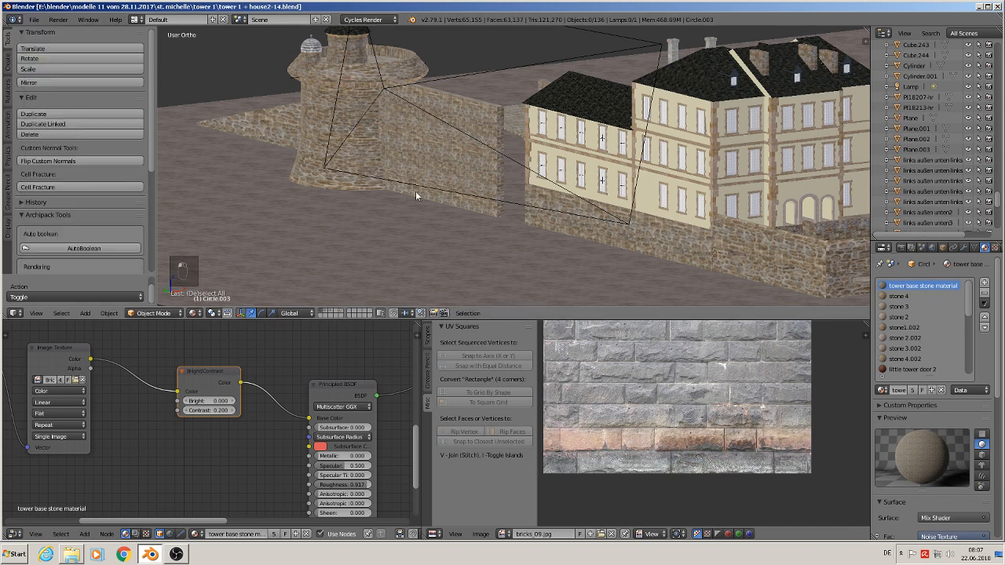
Select the large ground plane under the castle and examine its surface texture from above.
{"action": "right_click", "coordinate": [423, 251]}
{"action": "scroll", "coordinate": [425, 249], "scroll_direction": "down", "scroll_amount": 3}
{"action": "middle_click_drag", "start_coordinate": [486, 235], "coordinate": [476, 226], "text": "shift"}
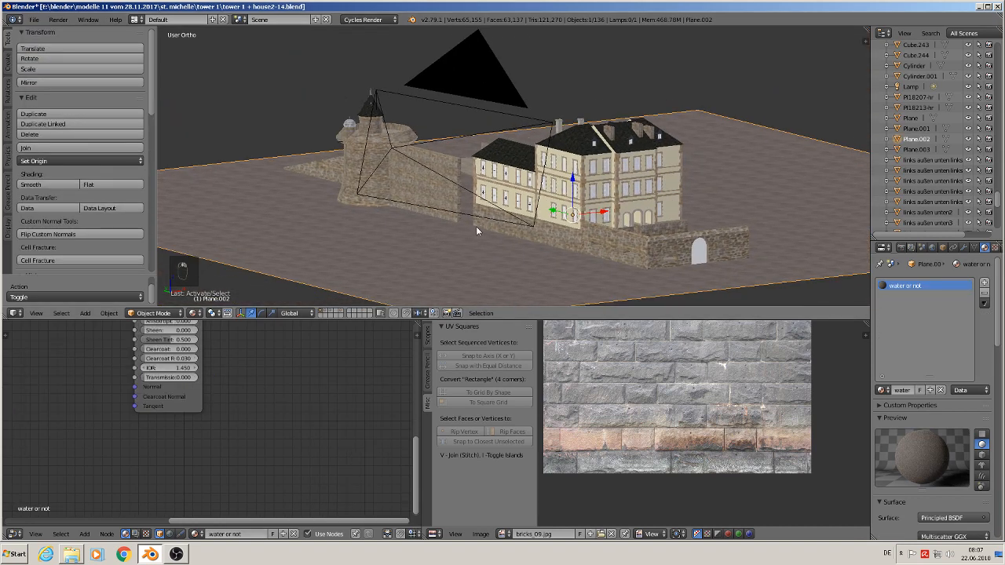
{"action": "middle_click_drag", "start_coordinate": [531, 264], "coordinate": [561, 260]}
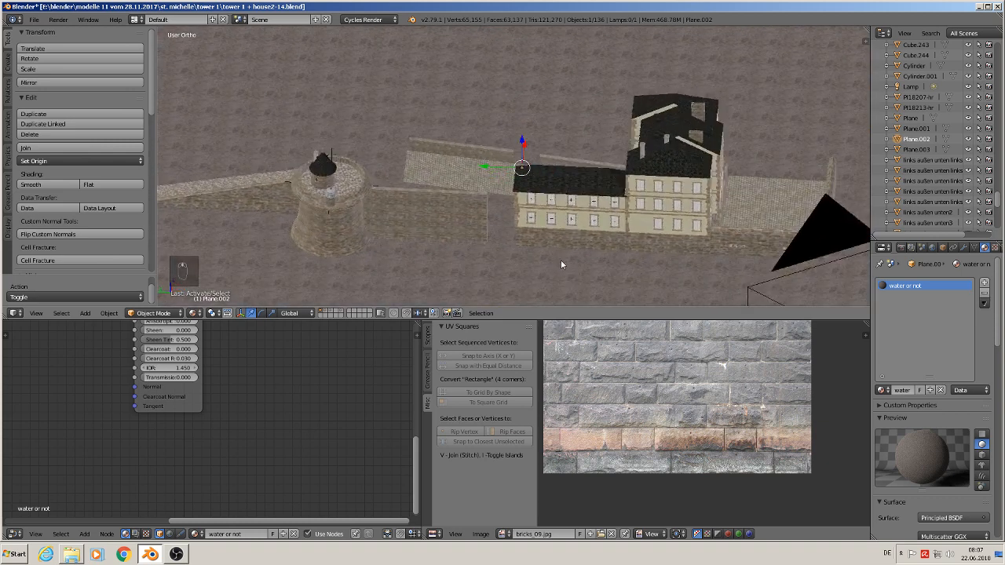
{"action": "scroll", "coordinate": [560, 260], "scroll_direction": "up", "scroll_amount": 3}
{"action": "middle_click_drag", "start_coordinate": [468, 186], "coordinate": [466, 182], "text": "shift"}
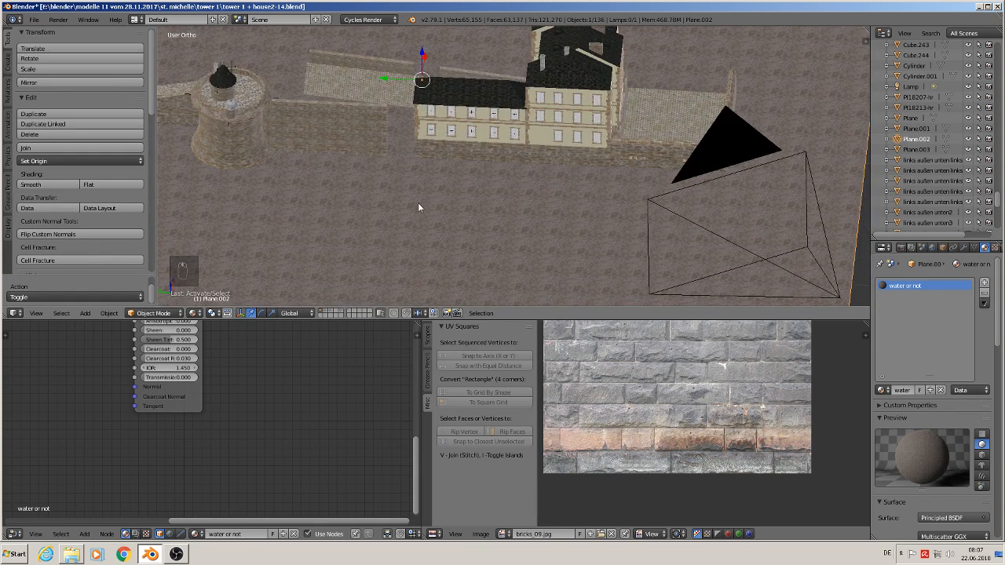
Switch to the project's textur folder in Windows Explorer and look at the PackedDirt ground texture.
{"action": "left_click", "coordinate": [979, 6]}
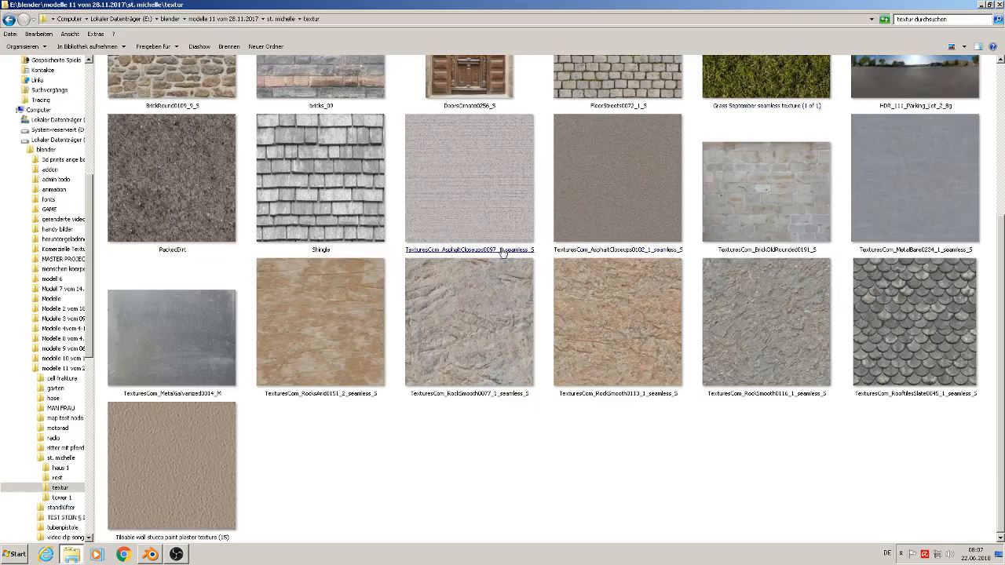
{"action": "left_click", "coordinate": [173, 188]}
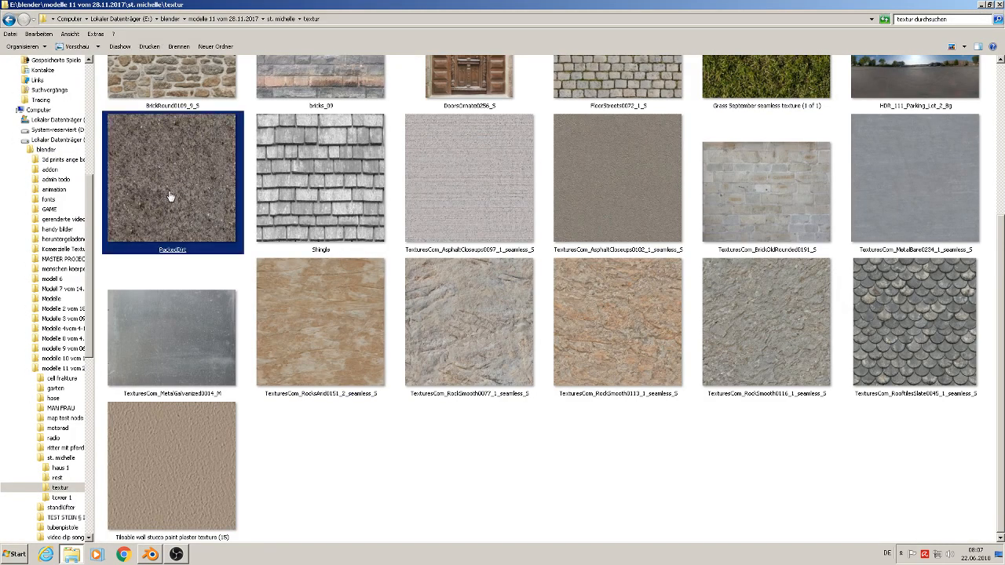
{"action": "left_click", "coordinate": [982, 6]}
Open the Pflastersteine,Boden,Fliesen folder in the Komerzielle Texturen library and browse its ground textures.
{"action": "left_click", "coordinate": [596, 312]}
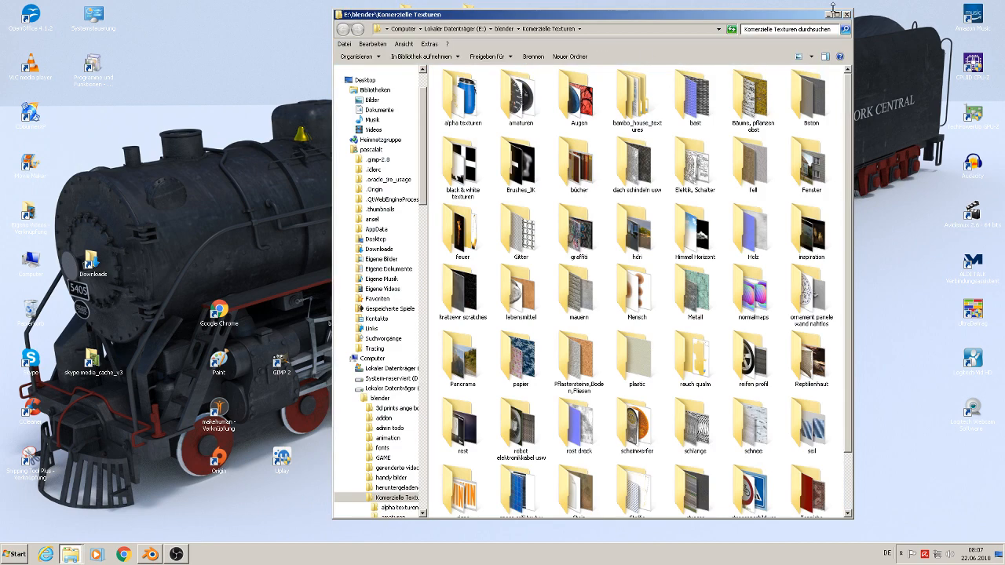
{"action": "left_click", "coordinate": [838, 15]}
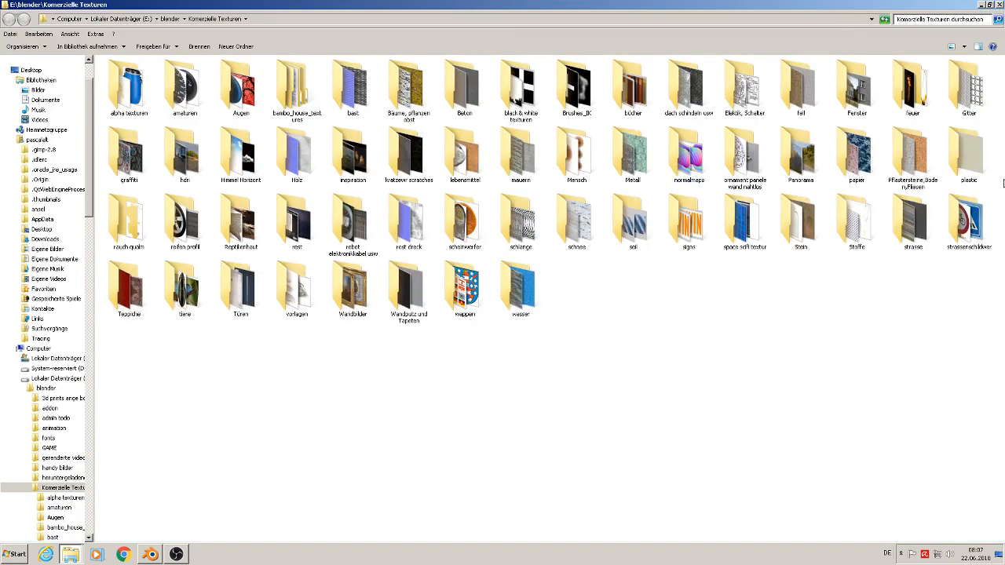
{"action": "double_click", "coordinate": [932, 150]}
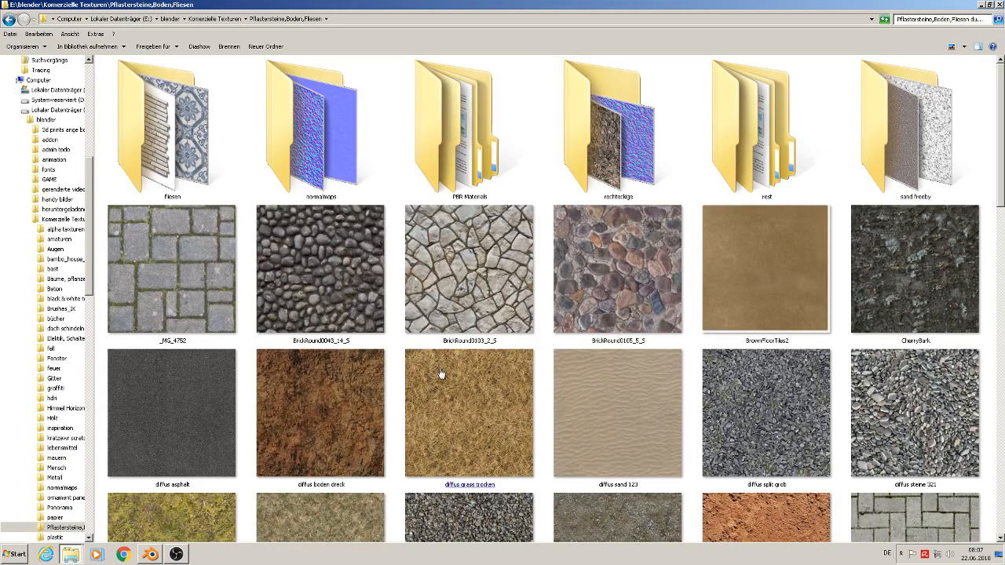
{"action": "left_click", "coordinate": [881, 274]}
{"action": "scroll", "coordinate": [1000, 330], "scroll_direction": "down", "scroll_amount": 3}
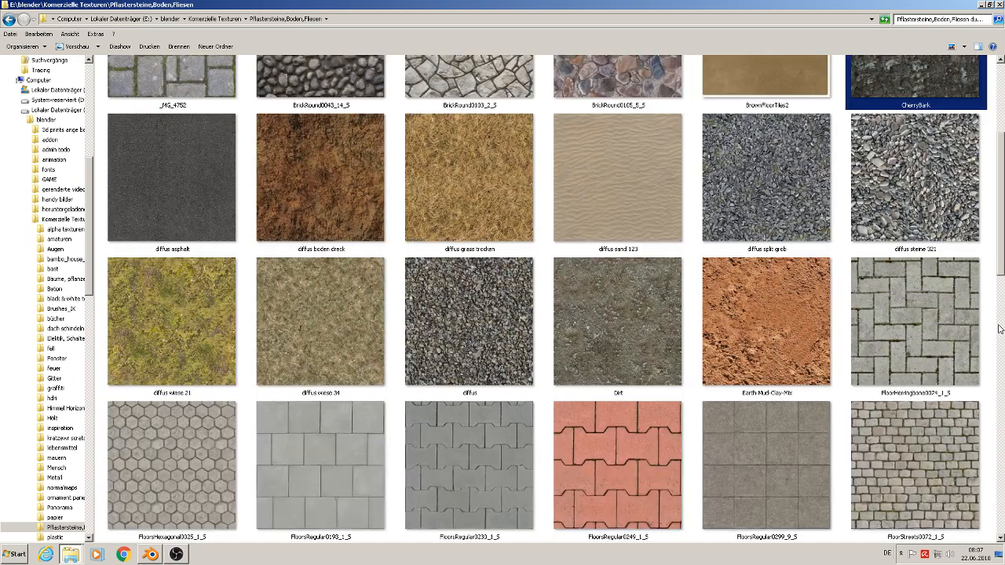
{"action": "scroll", "coordinate": [999, 330], "scroll_direction": "down", "scroll_amount": 4}
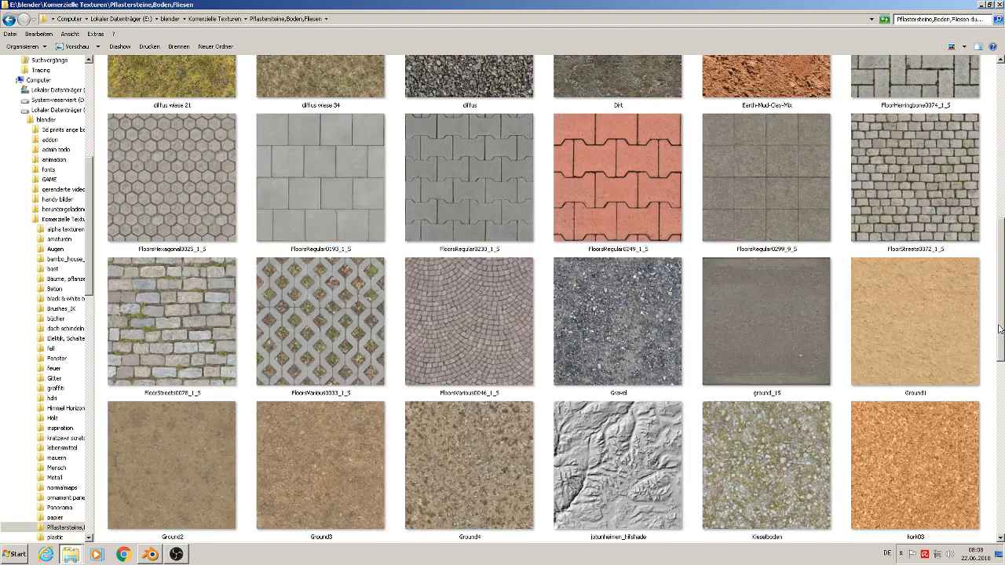
{"action": "scroll", "coordinate": [1000, 330], "scroll_direction": "down", "scroll_amount": 4}
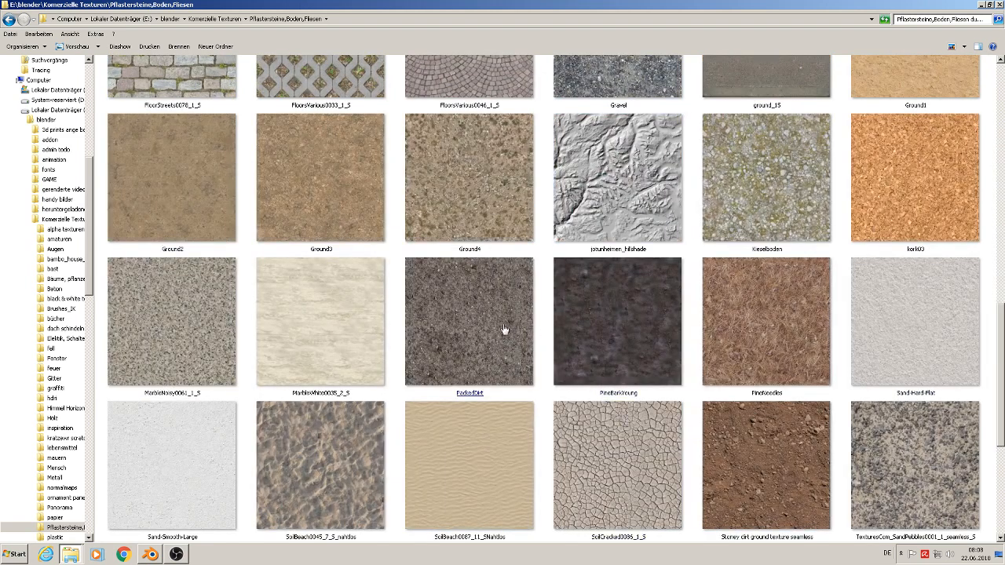
Copy the PineBarkYoung texture from the library folder into the project's textur folder.
{"action": "left_click", "coordinate": [620, 336]}
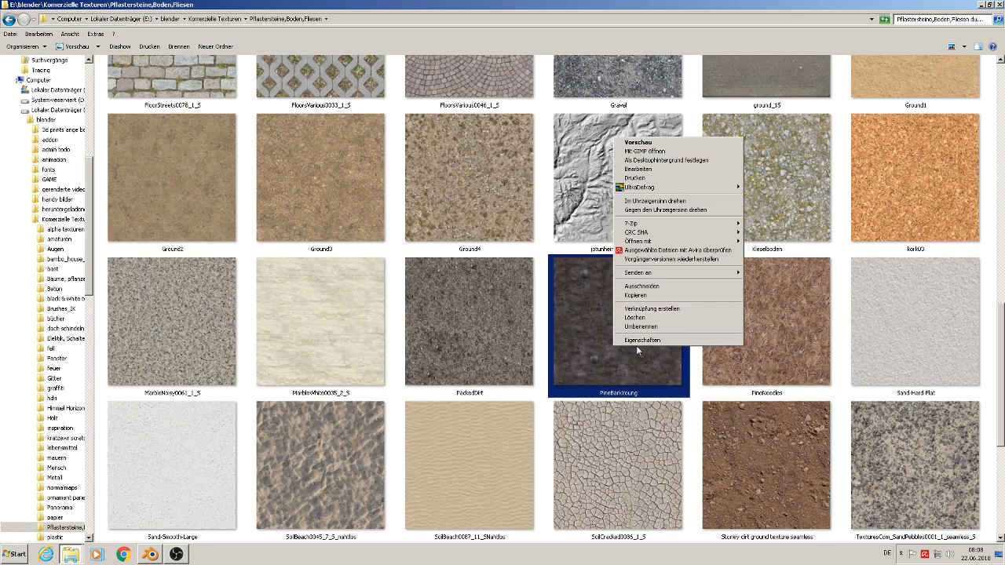
{"action": "left_click", "coordinate": [669, 295]}
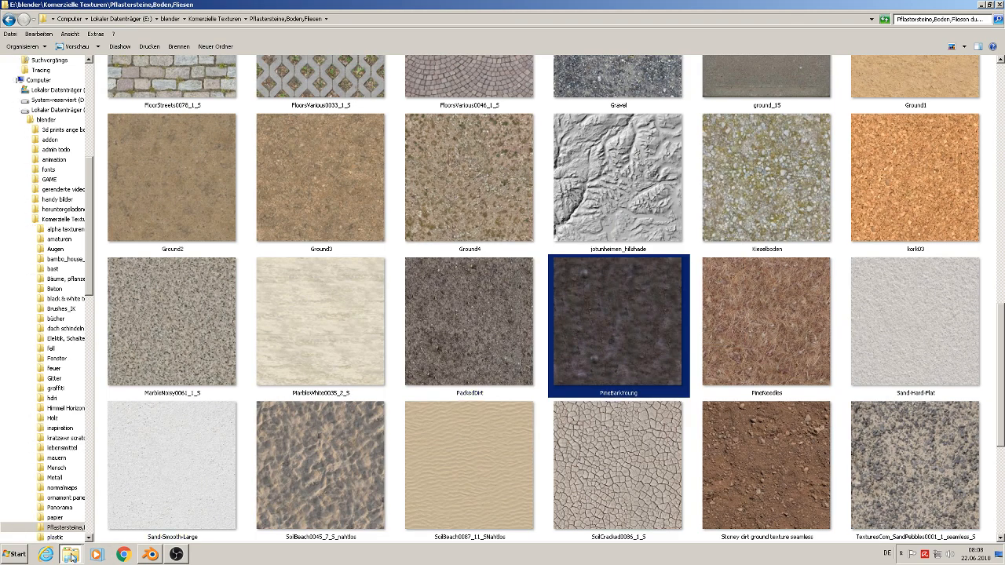
{"action": "left_click", "coordinate": [72, 555]}
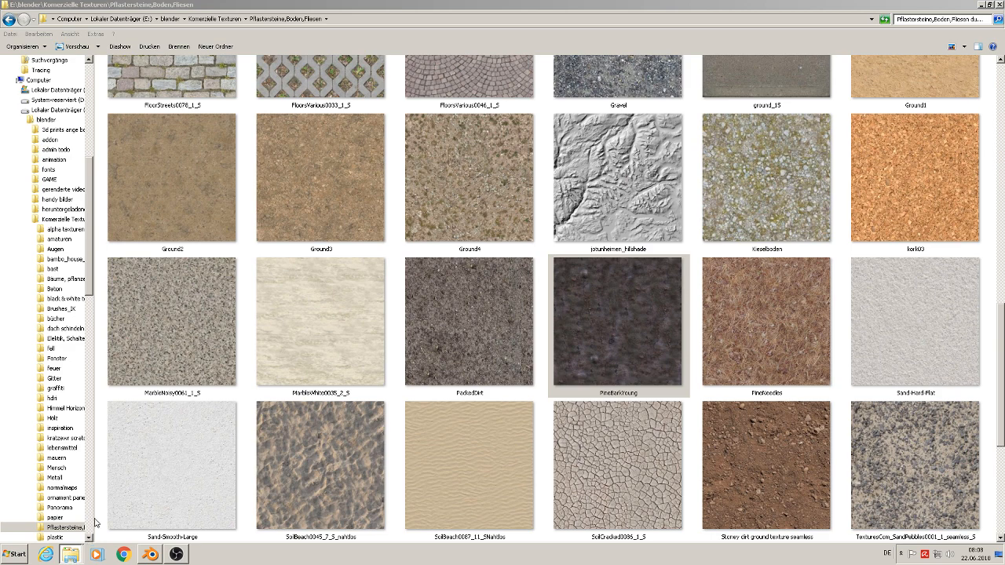
{"action": "left_click", "coordinate": [94, 520]}
{"action": "left_click", "coordinate": [324, 475]}
{"action": "right_click", "coordinate": [324, 475]}
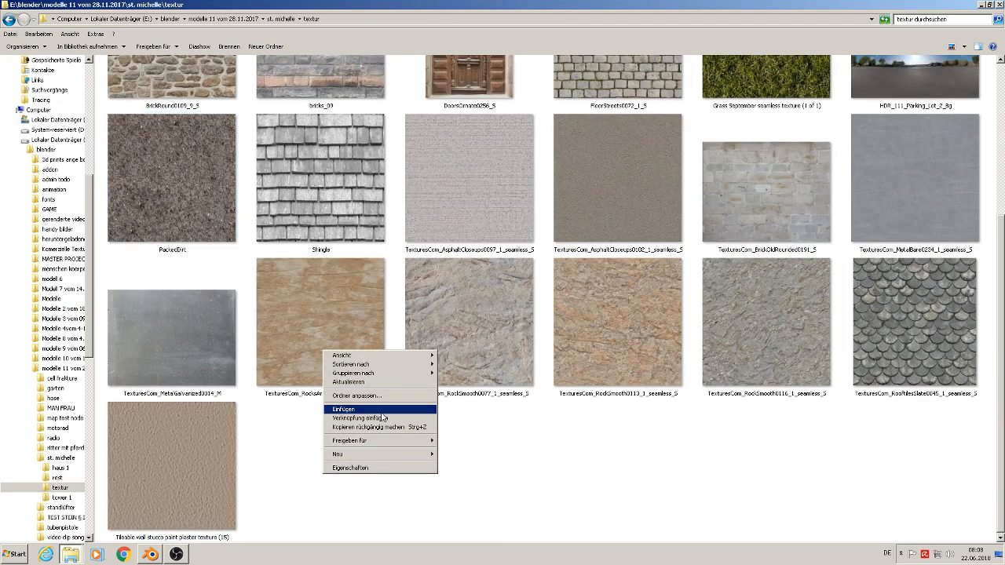
{"action": "left_click", "coordinate": [384, 417]}
{"action": "left_click", "coordinate": [465, 484]}
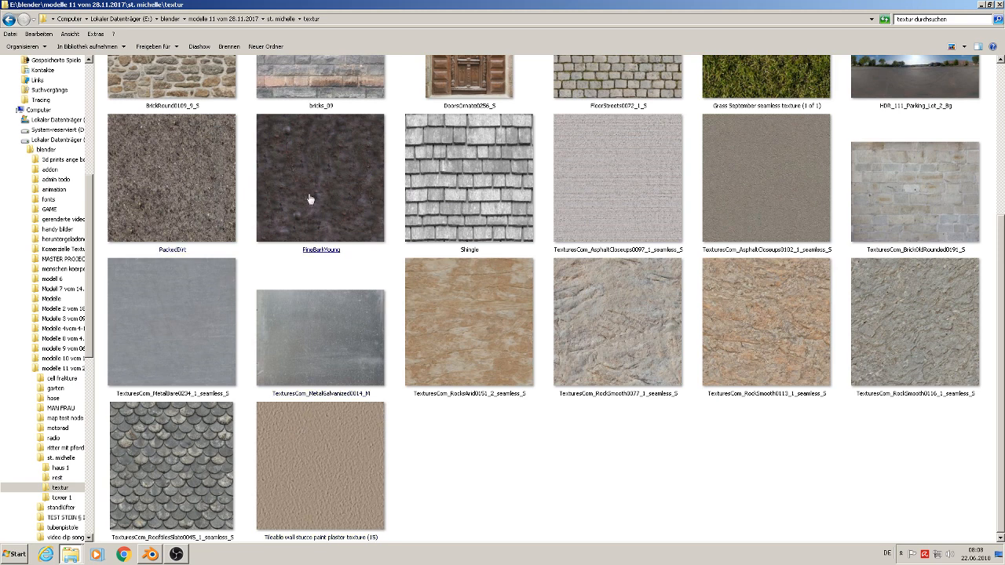
Switch back to Blender and bring the ground plane's complete water or not node tree into view.
{"action": "left_click", "coordinate": [151, 555]}
{"action": "scroll", "coordinate": [297, 337], "scroll_direction": "up", "scroll_amount": 1}
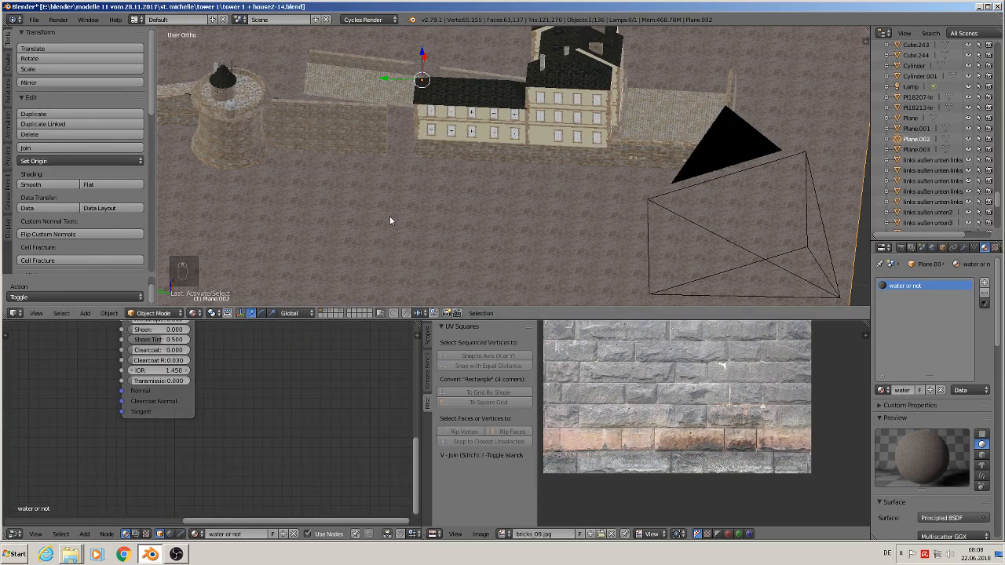
{"action": "middle_click_drag", "start_coordinate": [242, 373], "coordinate": [253, 438]}
{"action": "scroll", "coordinate": [266, 419], "scroll_direction": "down", "scroll_amount": 3}
{"action": "scroll", "coordinate": [266, 418], "scroll_direction": "down", "scroll_amount": 3}
{"action": "scroll", "coordinate": [258, 438], "scroll_direction": "down", "scroll_amount": 1}
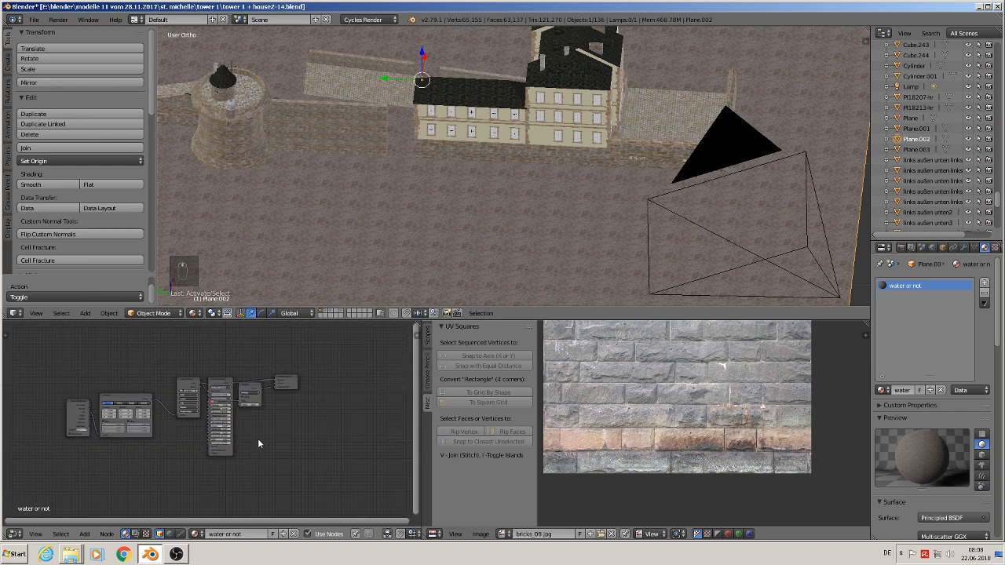
{"action": "scroll", "coordinate": [286, 462], "scroll_direction": "up", "scroll_amount": 1}
{"action": "key", "text": "ctrl+c"}
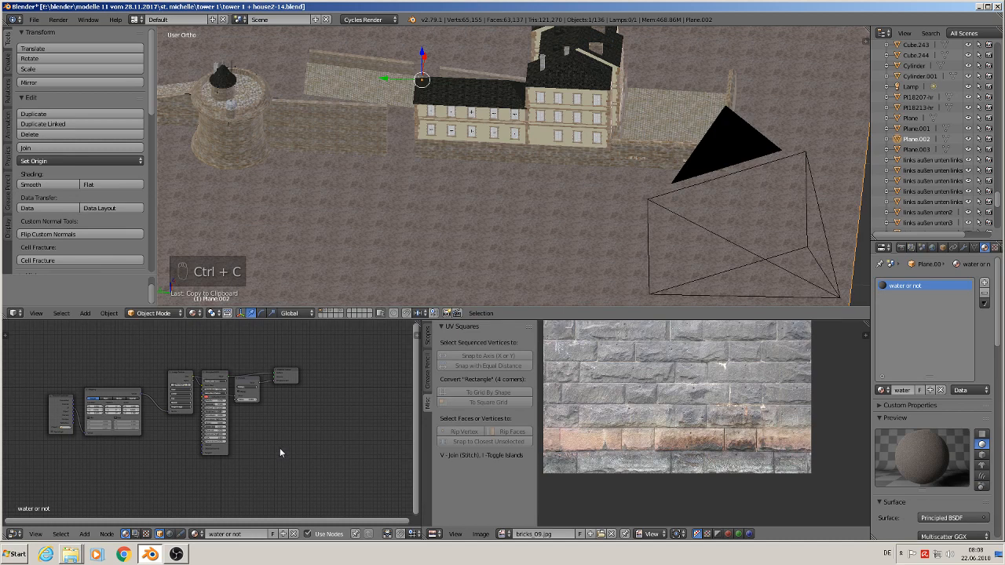
{"action": "key", "text": "ctrl+v"}
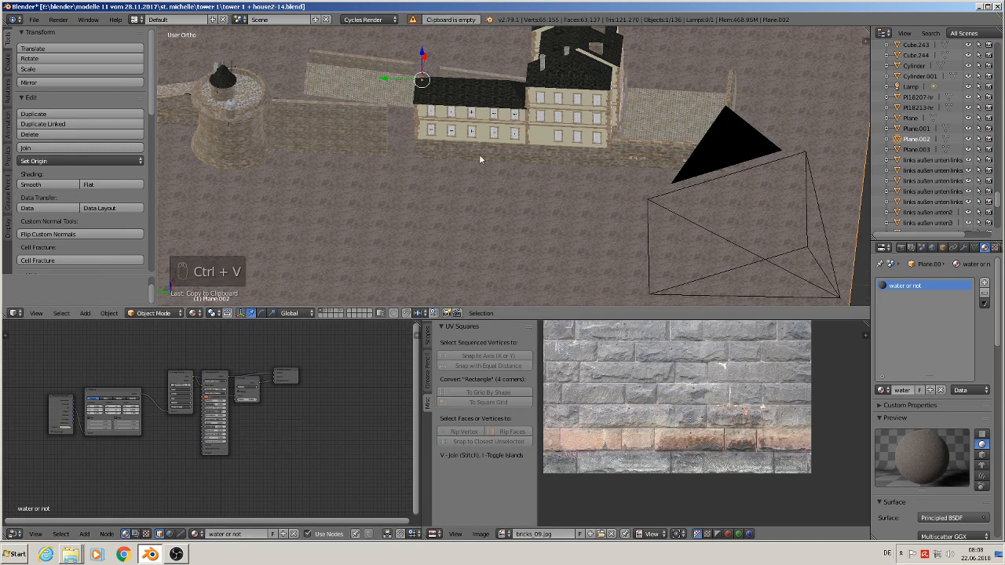
Copy the second-texture Mapping, Image Texture, Principled BSDF, Mix Shader and Noise Texture nodes from STRAIGHT WALL 1 into the ground plane's material.
{"action": "right_click", "coordinate": [345, 130]}
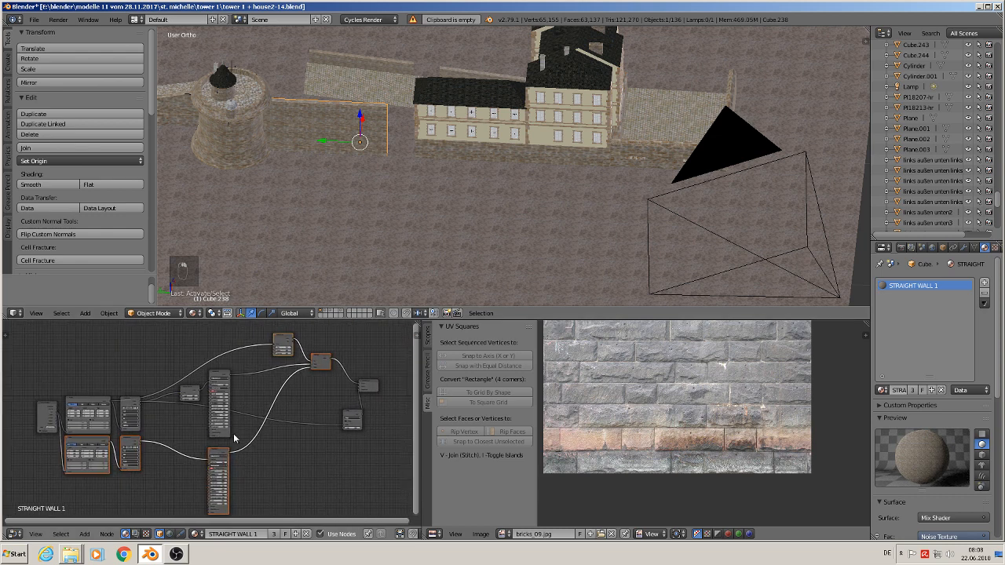
{"action": "right_click", "coordinate": [104, 448]}
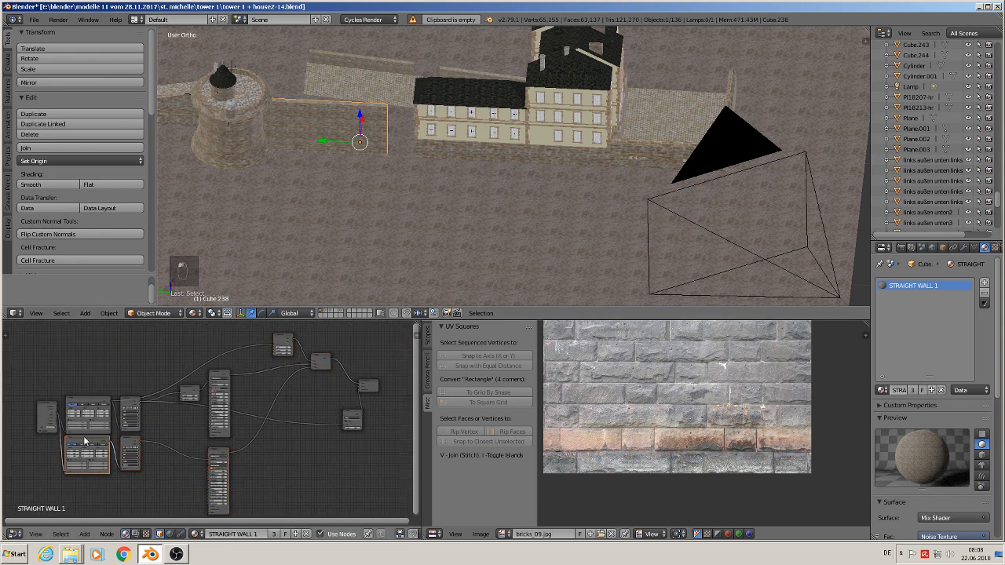
{"action": "left_click", "coordinate": [129, 445], "text": "shift"}
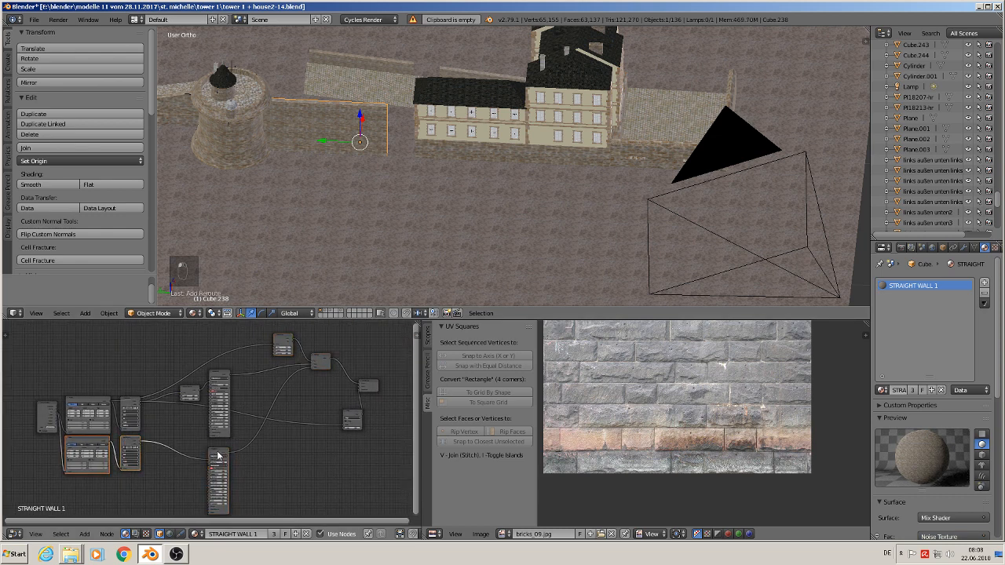
{"action": "left_click", "coordinate": [219, 456], "text": "shift"}
{"action": "left_click", "coordinate": [324, 361], "text": "shift"}
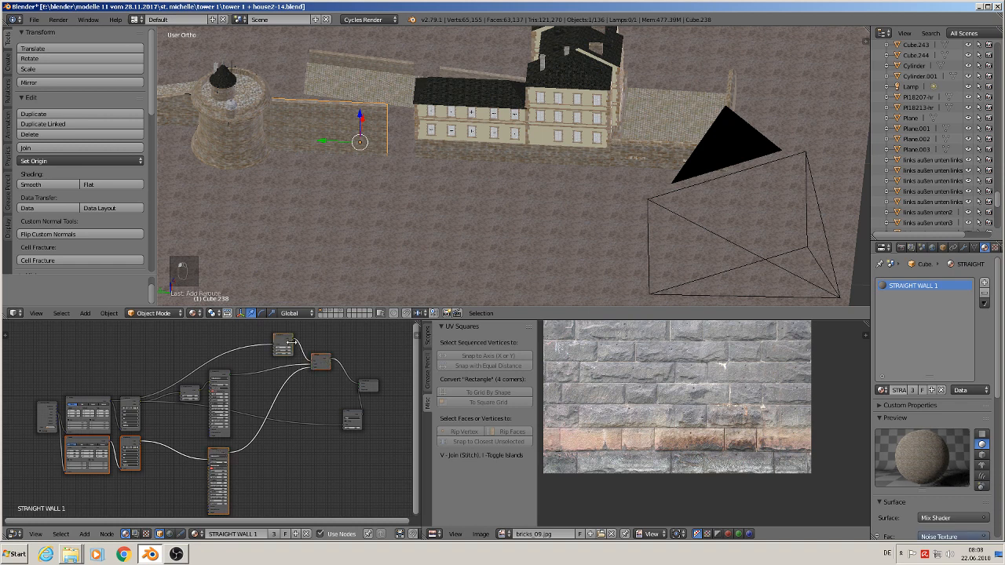
{"action": "key", "text": "ctrl+c"}
{"action": "right_click", "coordinate": [404, 222]}
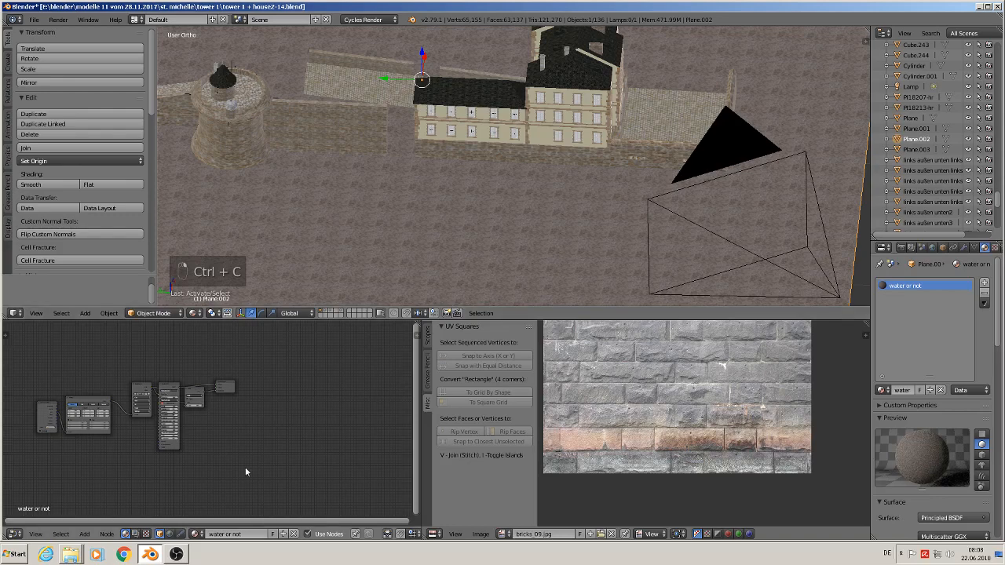
{"action": "key", "text": "ctrl+v"}
Arrange the pasted nodes, link the original Principled BSDF into the Mix Shader, and connect the Mix Shader to the Material Output's surface.
{"action": "middle_click_drag", "start_coordinate": [229, 461], "coordinate": [344, 473]}
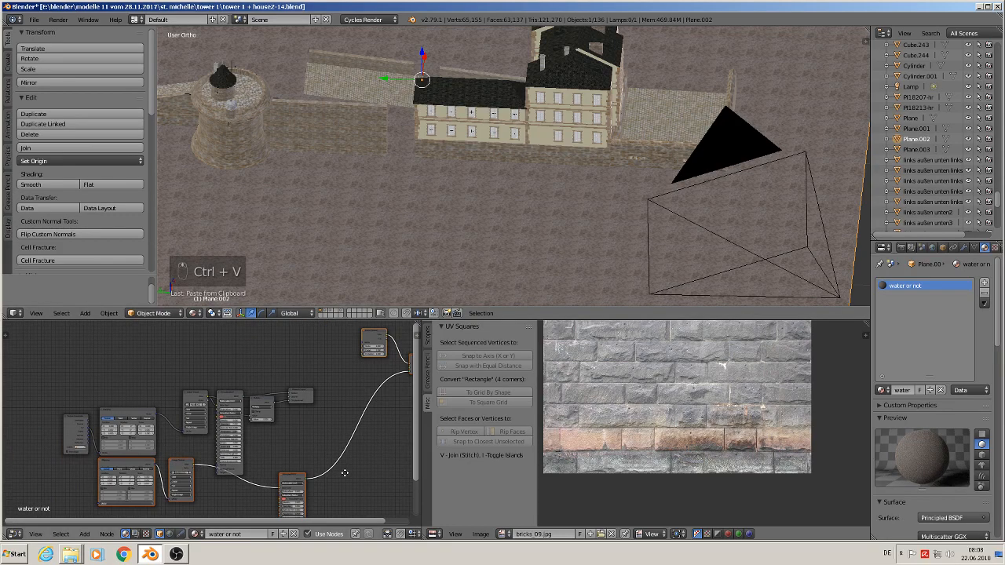
{"action": "scroll", "coordinate": [344, 473], "scroll_direction": "down", "scroll_amount": 2}
{"action": "left_click_drag", "start_coordinate": [402, 370], "coordinate": [320, 424]}
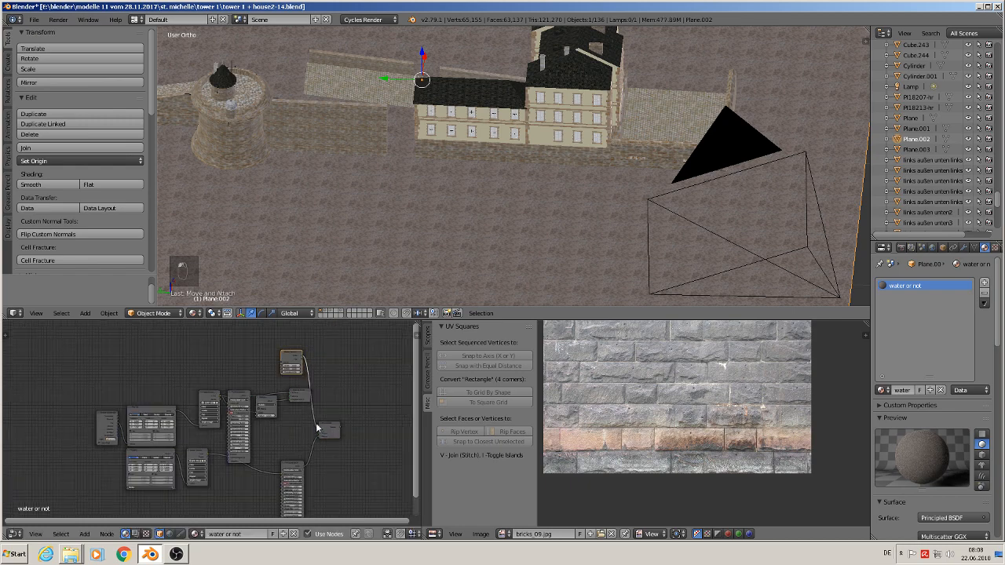
{"action": "scroll", "coordinate": [316, 424], "scroll_direction": "up", "scroll_amount": 6}
{"action": "left_click_drag", "start_coordinate": [275, 375], "coordinate": [324, 438]}
{"action": "left_click_drag", "start_coordinate": [285, 371], "coordinate": [383, 380]}
{"action": "left_click_drag", "start_coordinate": [355, 429], "coordinate": [382, 394]}
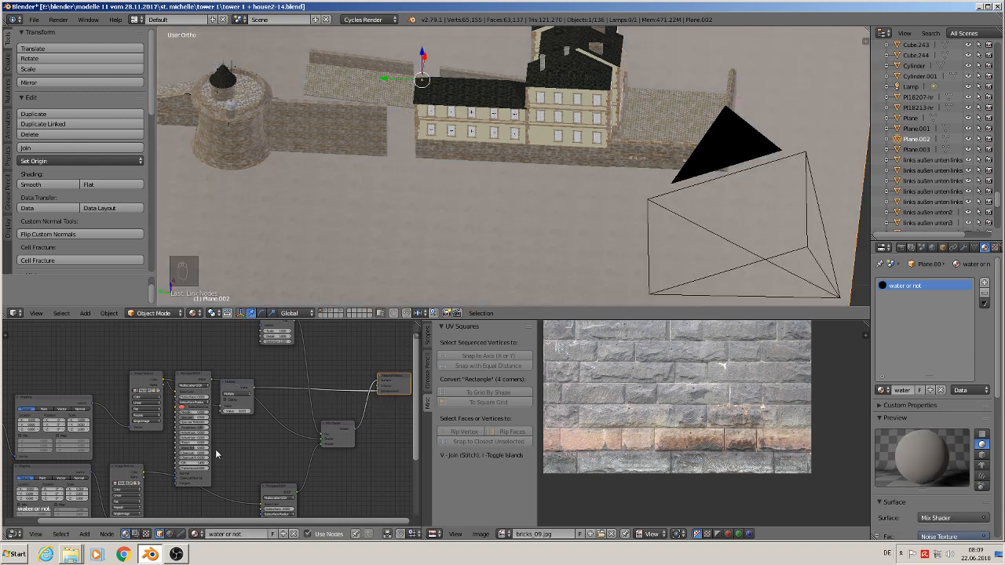
Link the Texture Coordinate node's UV output to the pasted Mapping node's vector input.
{"action": "middle_click_drag", "start_coordinate": [201, 456], "coordinate": [365, 399]}
{"action": "scroll", "coordinate": [255, 427], "scroll_direction": "up", "scroll_amount": 3}
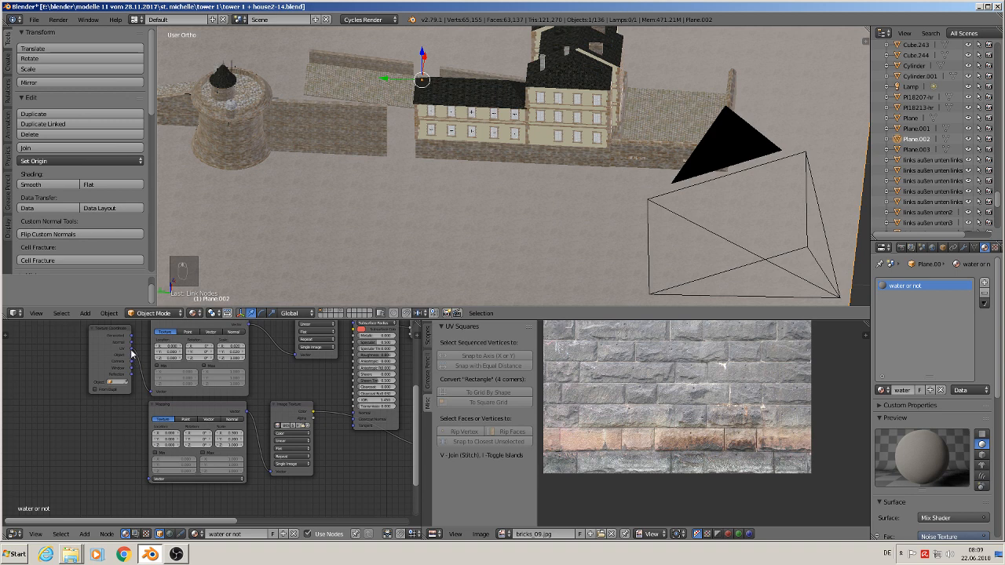
{"action": "left_click_drag", "start_coordinate": [132, 349], "coordinate": [150, 479]}
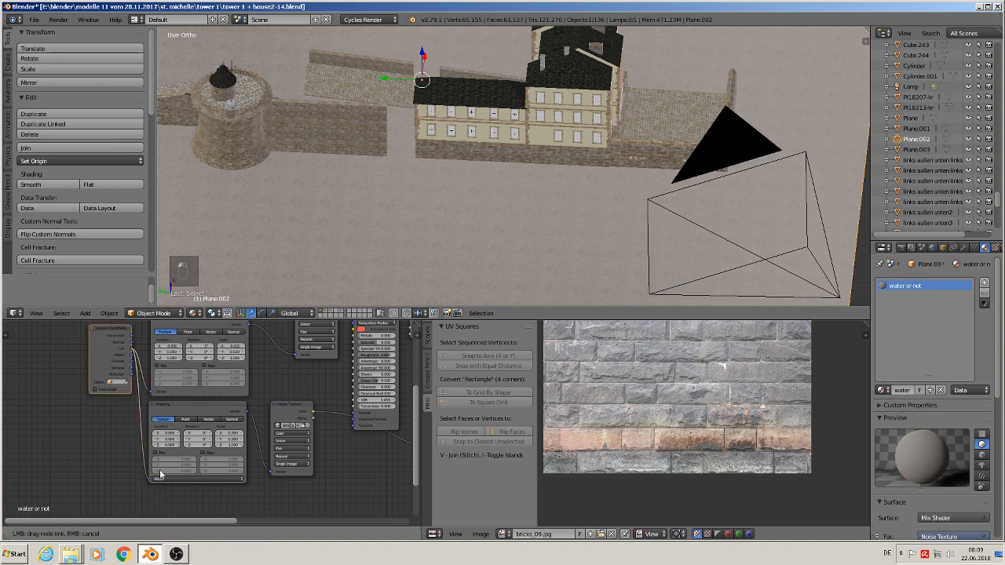
Replace the image in the pasted Image Texture node with PineBarkYoung.JPG from the textur folder.
{"action": "scroll", "coordinate": [417, 260], "scroll_direction": "up", "scroll_amount": 5}
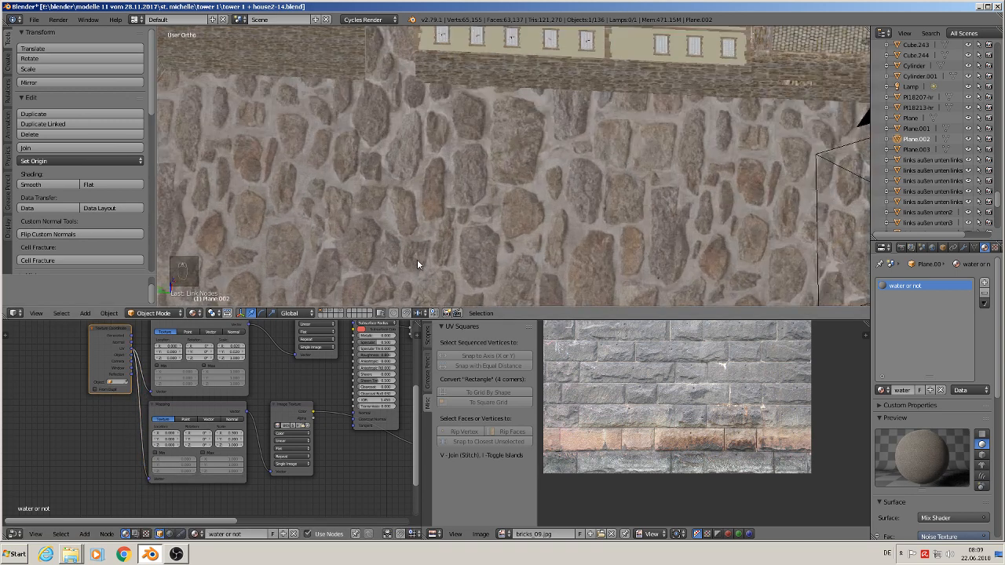
{"action": "scroll", "coordinate": [323, 441], "scroll_direction": "up", "scroll_amount": 1}
{"action": "scroll", "coordinate": [321, 449], "scroll_direction": "up", "scroll_amount": 1}
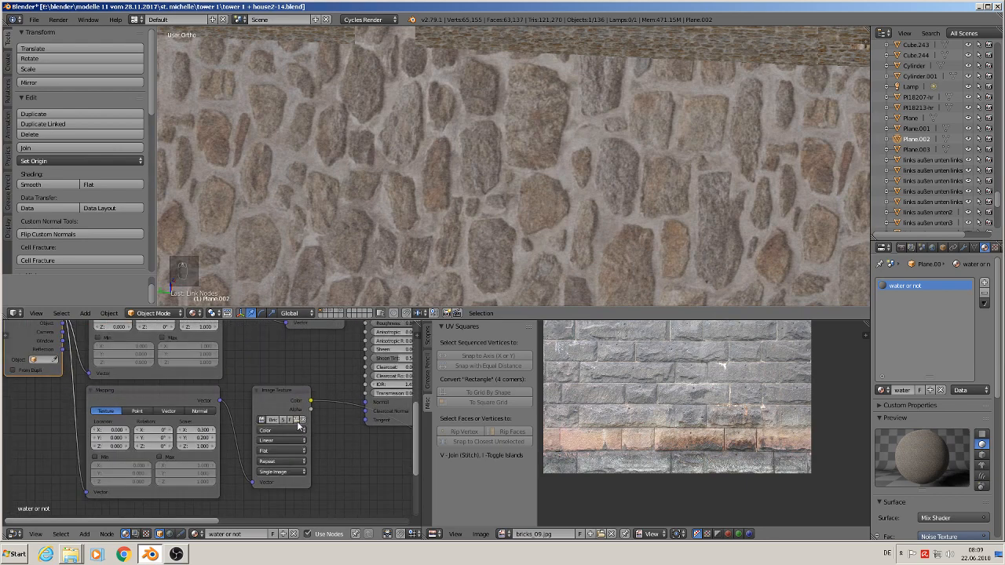
{"action": "left_click", "coordinate": [300, 425]}
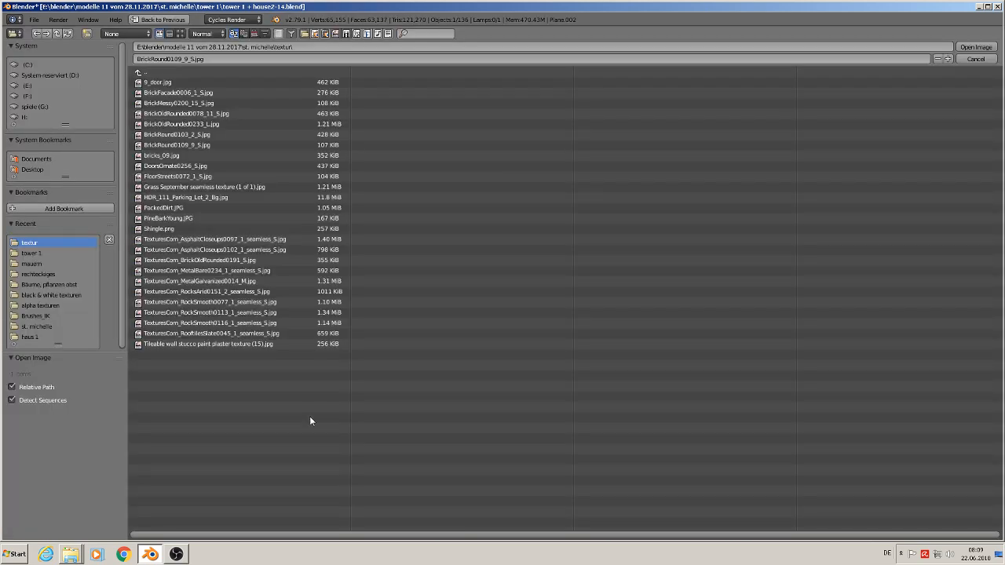
{"action": "left_click", "coordinate": [180, 33]}
{"action": "double_click", "coordinate": [494, 196]}
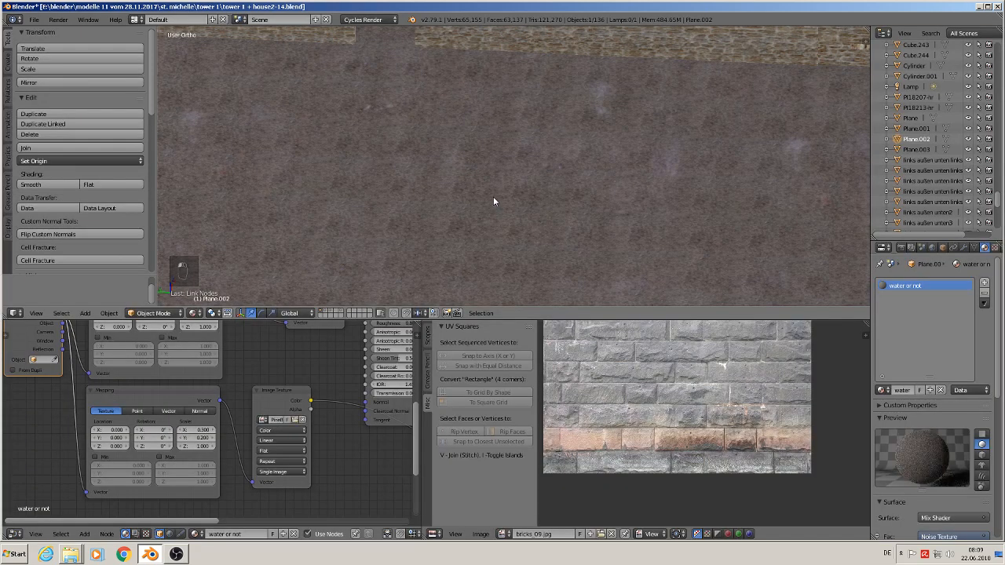
Rearrange the ground material's Noise Texture and Multiply nodes to clear the space beside the original Principled BSDF.
{"action": "scroll", "coordinate": [199, 447], "scroll_direction": "up", "scroll_amount": 3}
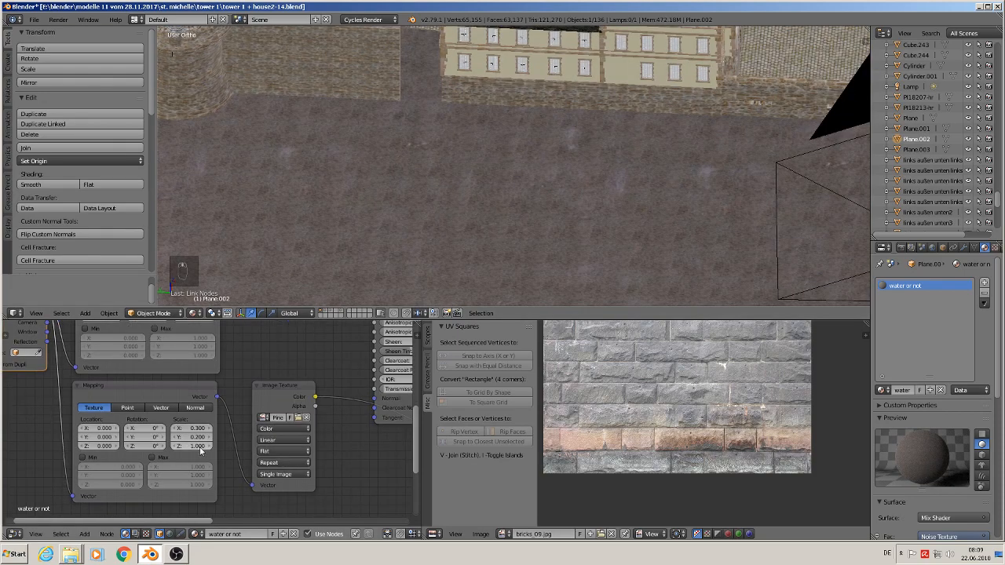
{"action": "scroll", "coordinate": [237, 454], "scroll_direction": "down", "scroll_amount": 5}
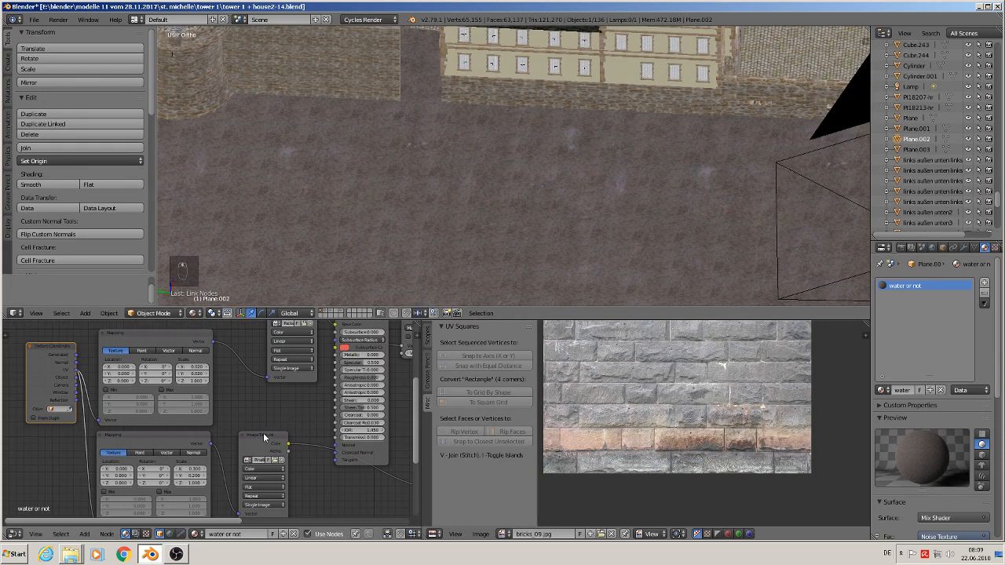
{"action": "scroll", "coordinate": [318, 421], "scroll_direction": "up", "scroll_amount": 4}
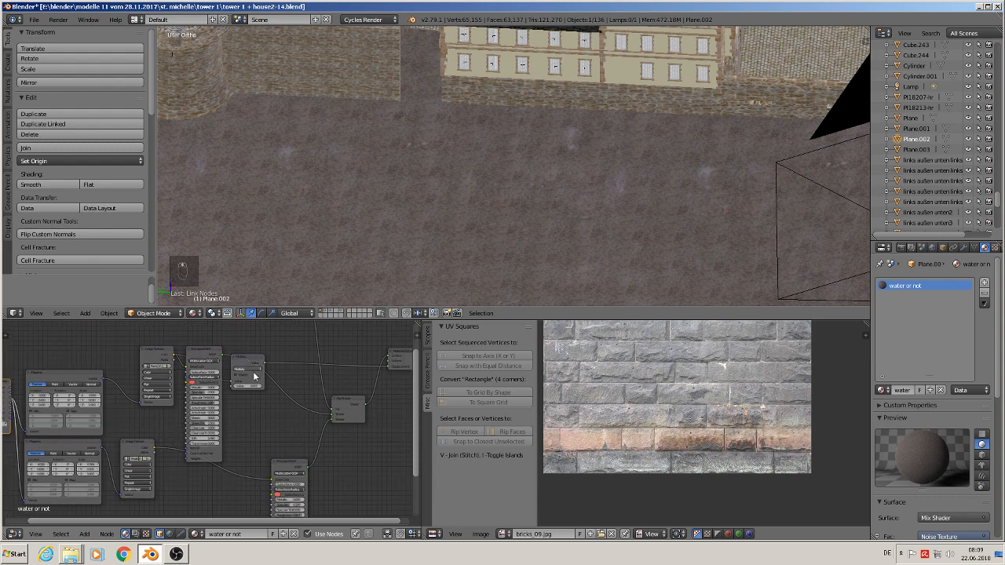
{"action": "left_click_drag", "start_coordinate": [246, 343], "coordinate": [209, 371]}
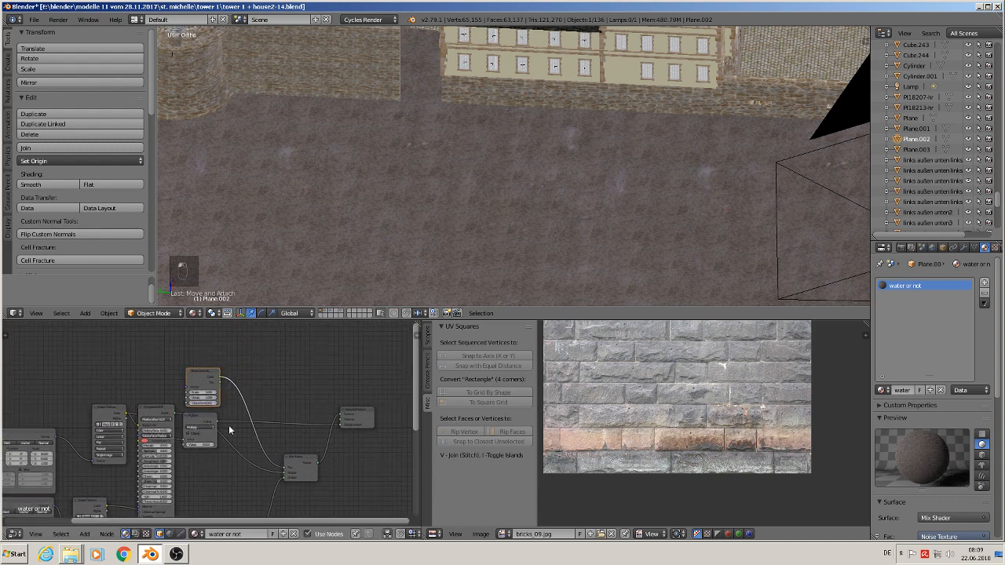
{"action": "left_click_drag", "start_coordinate": [212, 422], "coordinate": [300, 392]}
{"action": "scroll", "coordinate": [216, 382], "scroll_direction": "up", "scroll_amount": 4}
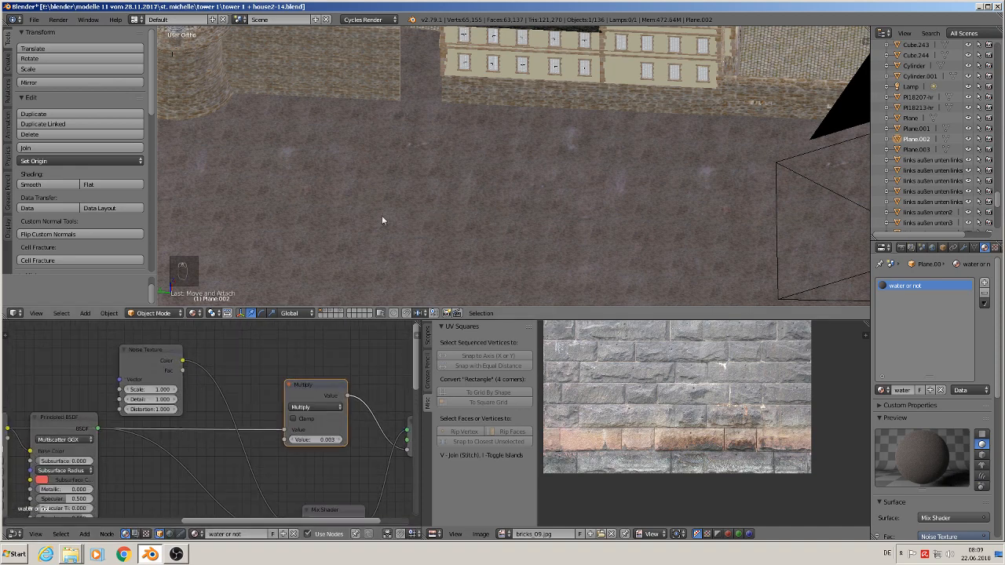
{"action": "middle_click_drag", "start_coordinate": [195, 439], "coordinate": [363, 403]}
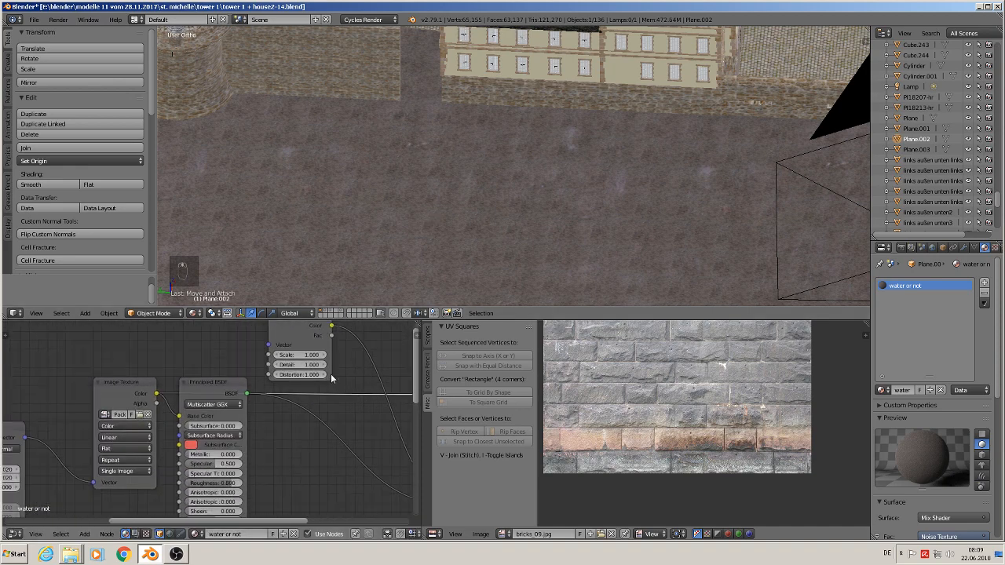
Lower the ground material's Noise Texture to scale 0.6, detail 0.9 and distortion 0.8.
{"action": "scroll", "coordinate": [318, 369], "scroll_direction": "up", "scroll_amount": 2}
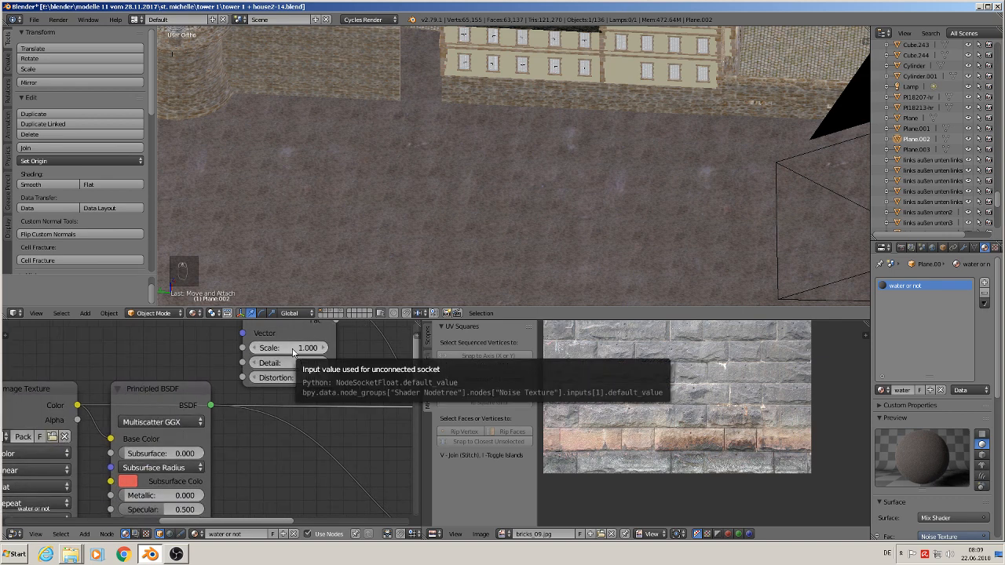
{"action": "left_click", "coordinate": [253, 351]}
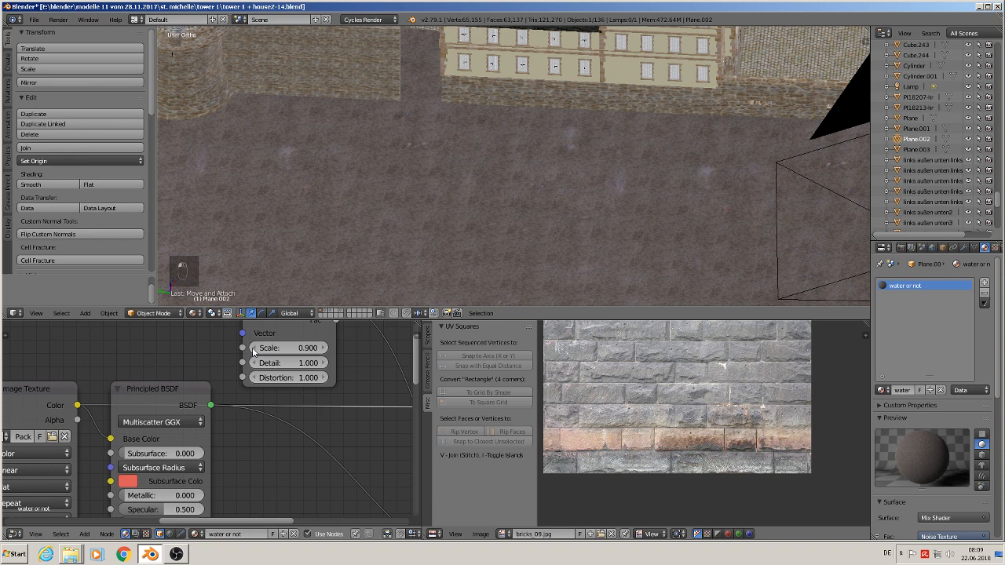
{"action": "left_click", "coordinate": [253, 351]}
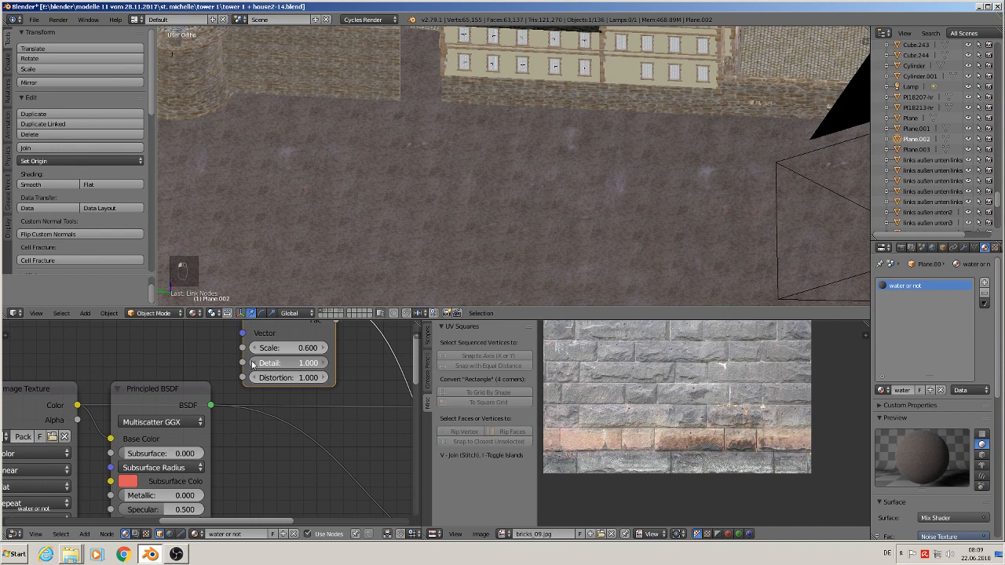
{"action": "left_click", "coordinate": [253, 364]}
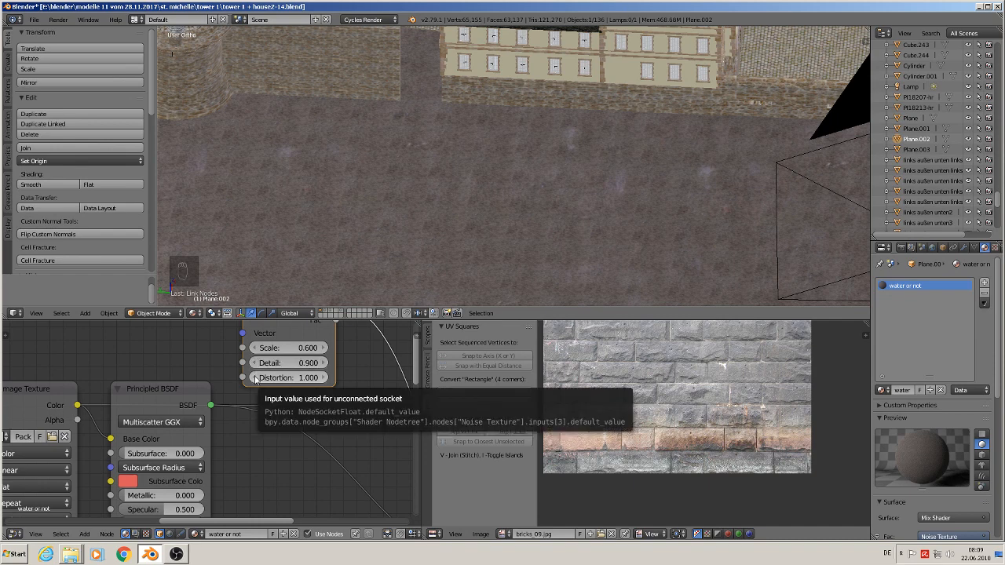
{"action": "left_click", "coordinate": [256, 380]}
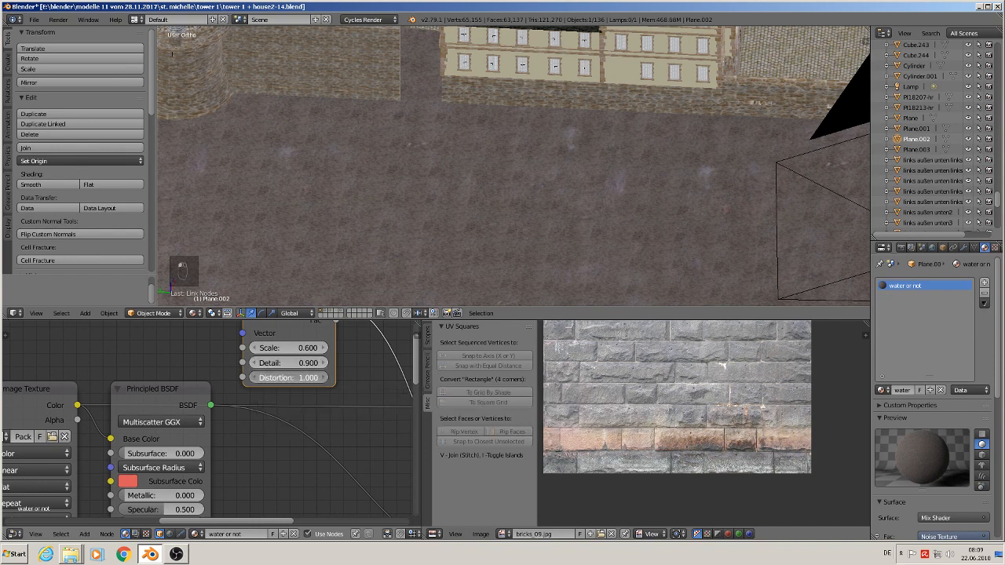
{"action": "left_click", "coordinate": [255, 380]}
{"action": "left_click", "coordinate": [256, 380]}
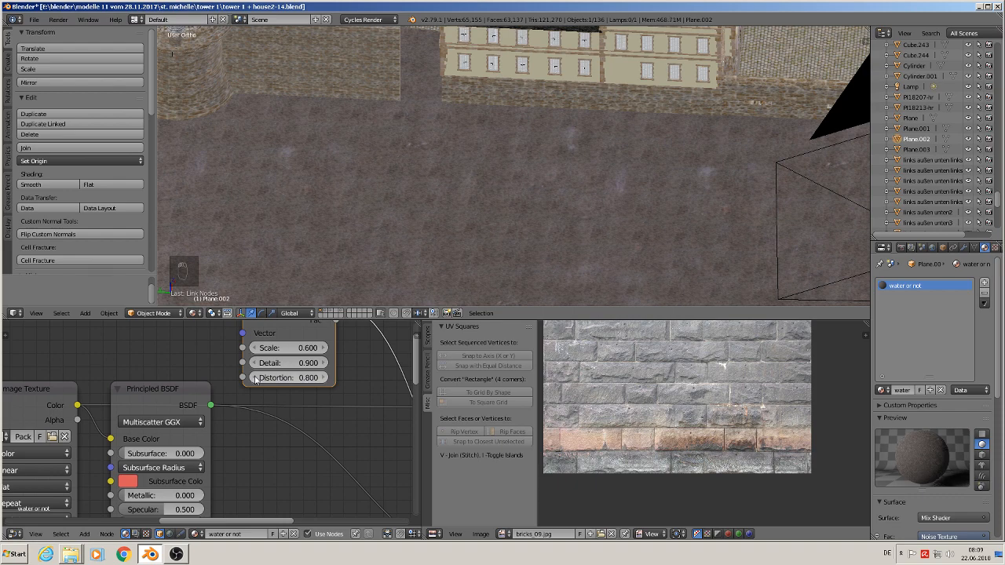
Set the X and Y scale to 1 on the Mapping node feeding the PineBarkYoung image.
{"action": "scroll", "coordinate": [264, 382], "scroll_direction": "down", "scroll_amount": 8}
{"action": "middle_click_drag", "start_coordinate": [93, 444], "coordinate": [263, 373]}
{"action": "scroll", "coordinate": [281, 436], "scroll_direction": "up", "scroll_amount": 4}
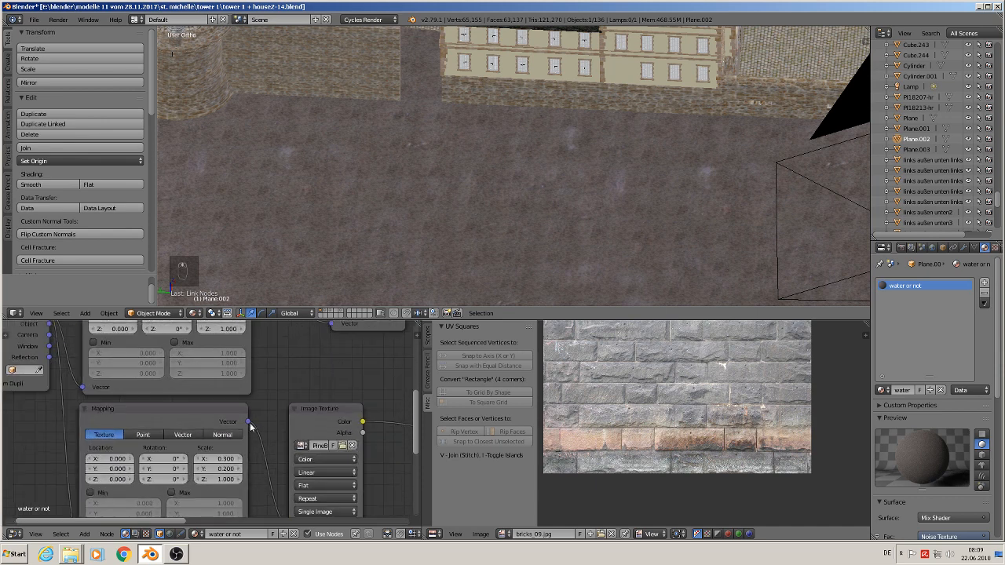
{"action": "left_click", "coordinate": [224, 458]}
{"action": "type", "text": "1"}
{"action": "left_click", "coordinate": [223, 469]}
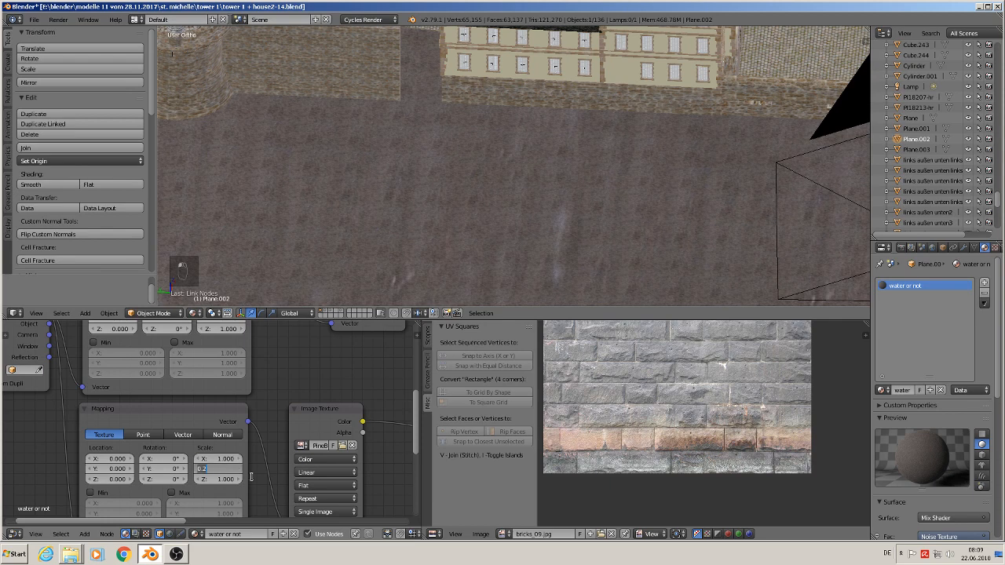
{"action": "type", "text": "1"}
{"action": "key", "text": "Return"}
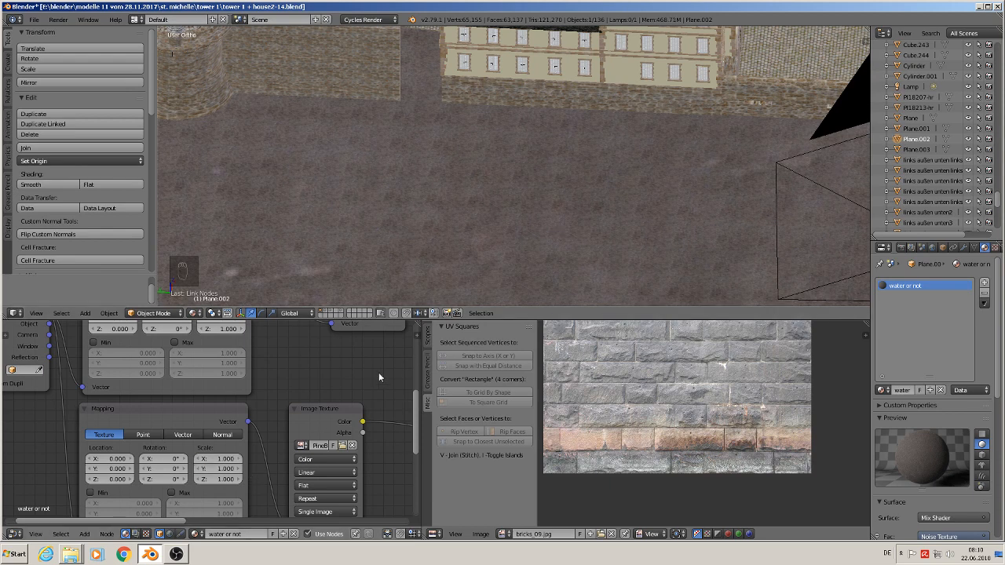
Try a Y scale of 0.120 on the original ground texture's Mapping node and revert it.
{"action": "middle_click_drag", "start_coordinate": [366, 374], "coordinate": [270, 461]}
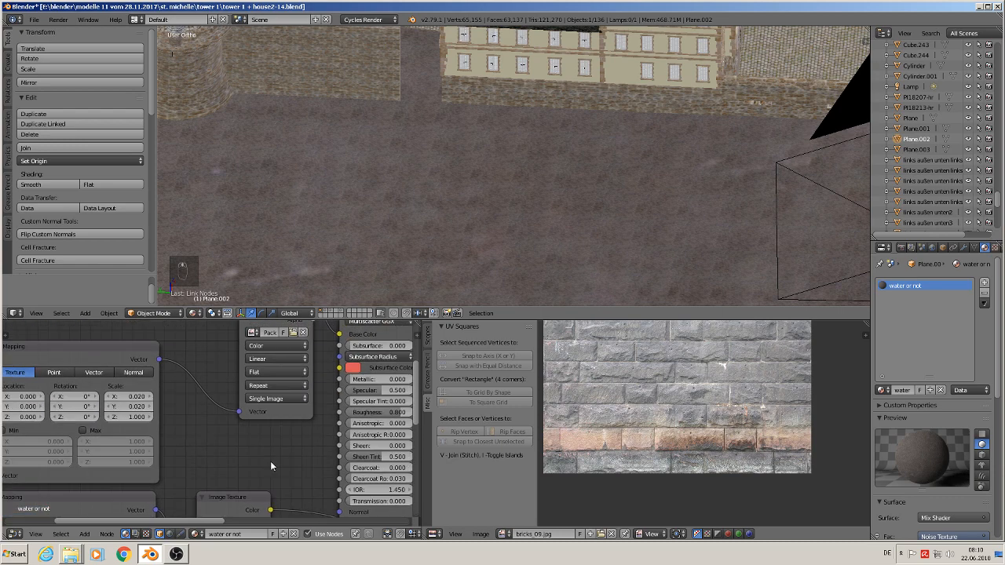
{"action": "left_click", "coordinate": [147, 409]}
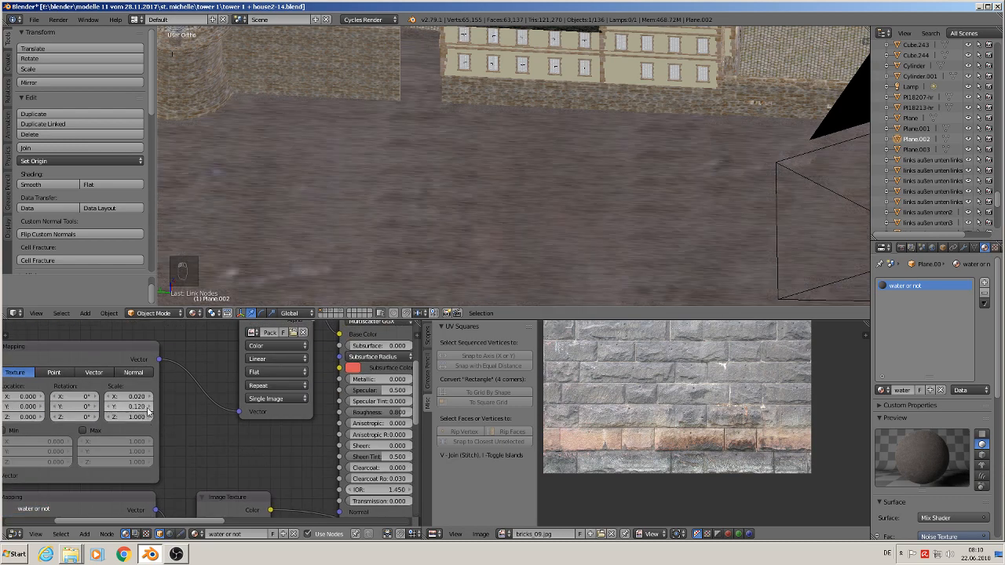
{"action": "left_click", "coordinate": [108, 409]}
Set the Noise Texture node's scale to 8.
{"action": "scroll", "coordinate": [220, 436], "scroll_direction": "down", "scroll_amount": 4}
{"action": "middle_click_drag", "start_coordinate": [258, 421], "coordinate": [93, 479]}
{"action": "scroll", "coordinate": [253, 394], "scroll_direction": "up", "scroll_amount": 4}
{"action": "middle_click_drag", "start_coordinate": [278, 354], "coordinate": [260, 392]}
{"action": "scroll", "coordinate": [239, 424], "scroll_direction": "up", "scroll_amount": 2}
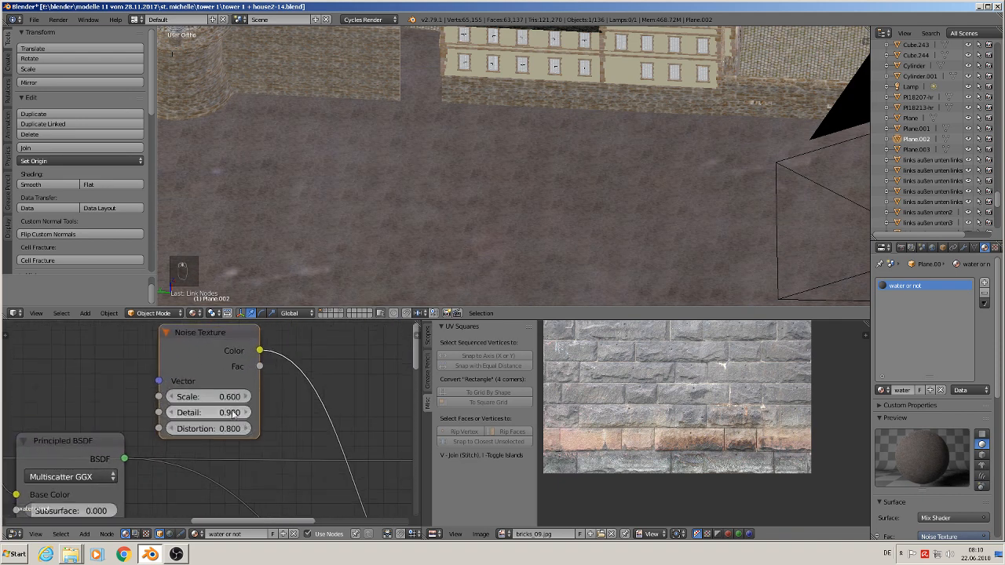
{"action": "left_click", "coordinate": [226, 396]}
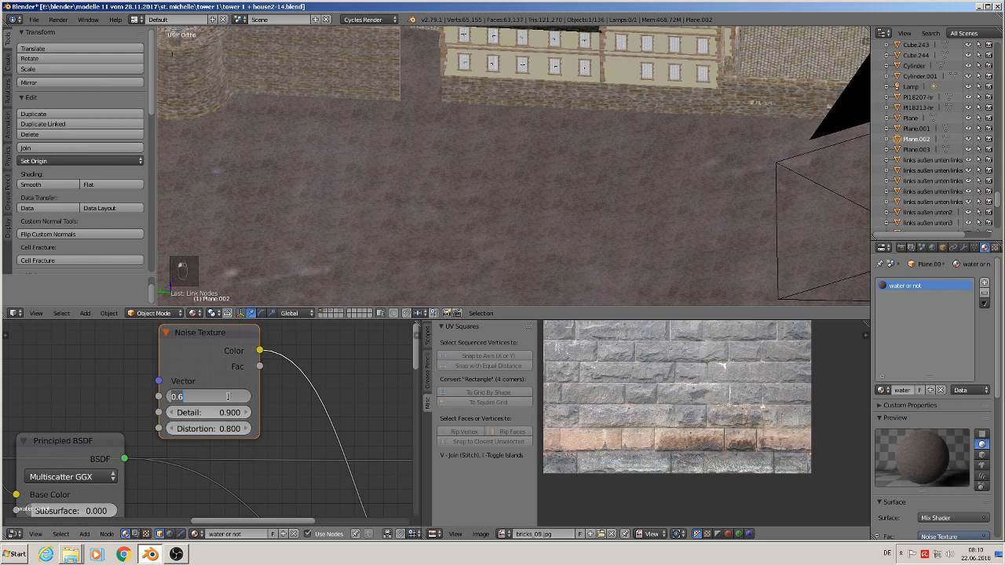
{"action": "type", "text": "8"}
{"action": "key", "text": "Return"}
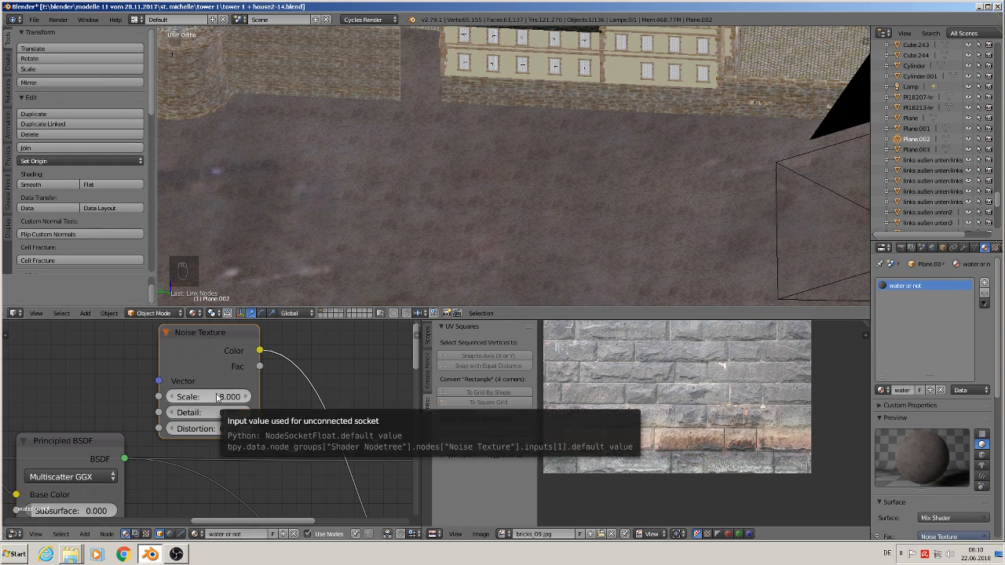
Try a detail value of 8 on the Noise Texture node.
{"action": "left_click", "coordinate": [234, 412]}
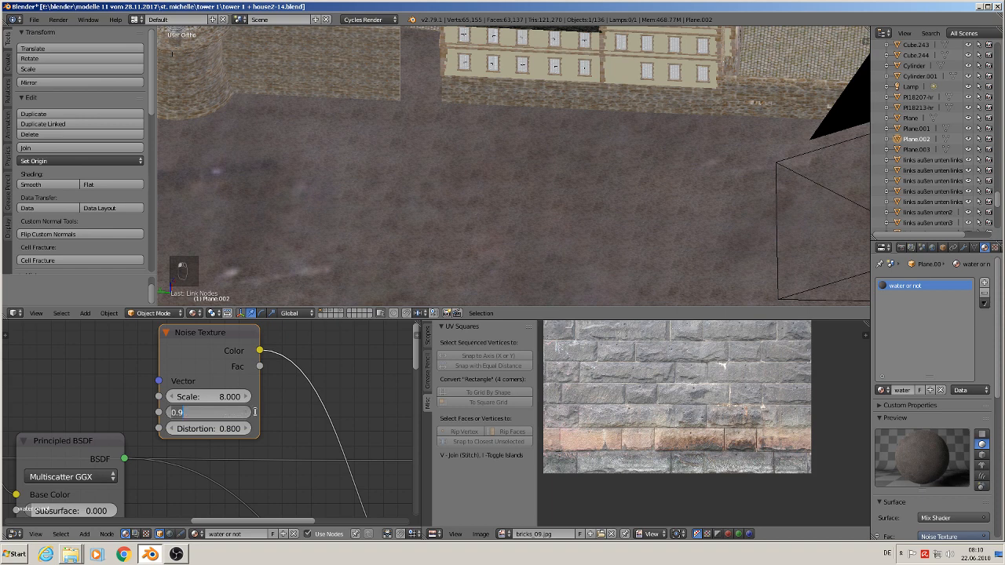
{"action": "type", "text": "8"}
{"action": "key", "text": "Return"}
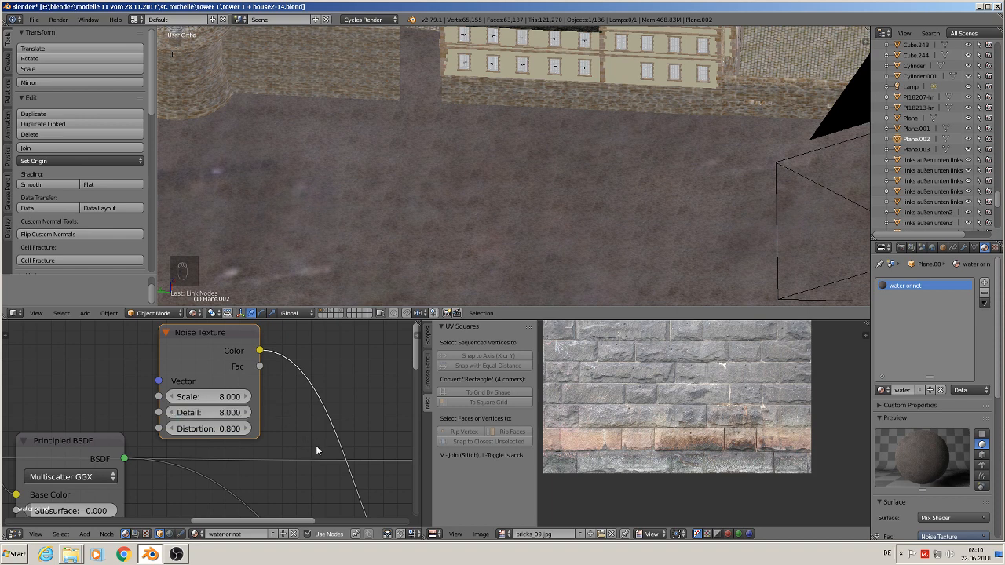
Set the Noise Texture node's detail to 1 and its distortion to 8.
{"action": "left_click", "coordinate": [229, 412]}
{"action": "type", "text": "1"}
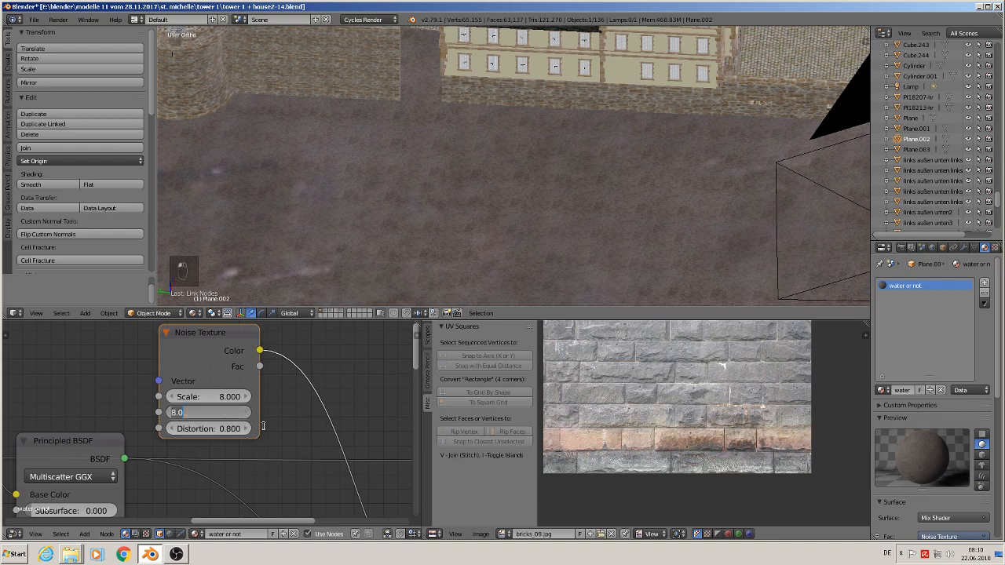
{"action": "key", "text": "Return"}
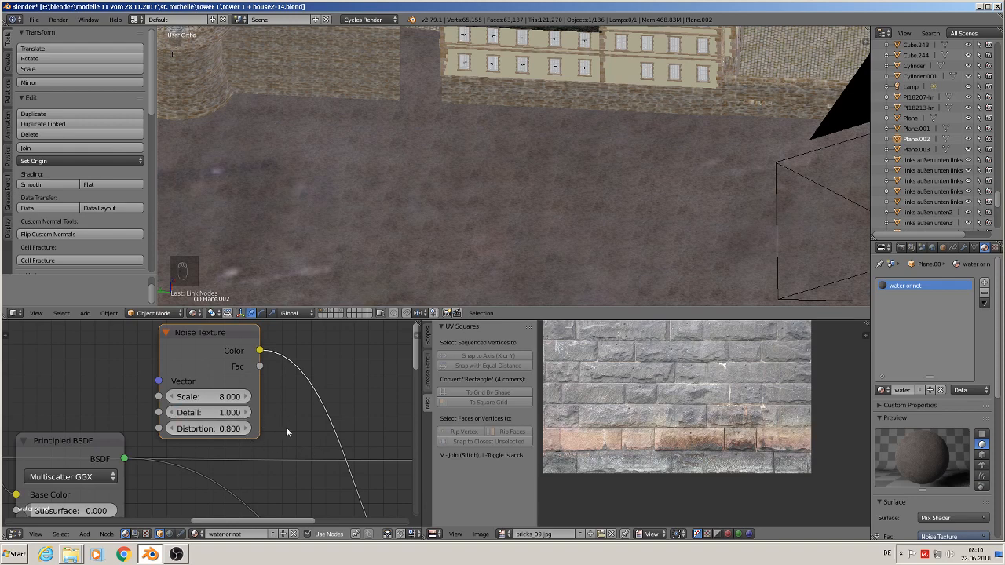
{"action": "left_click", "coordinate": [218, 429]}
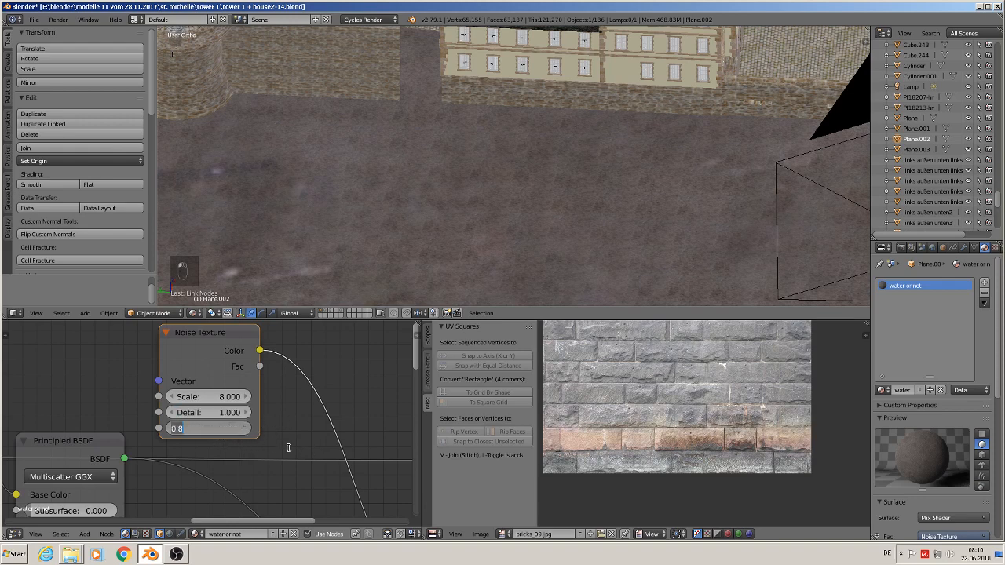
{"action": "type", "text": "8"}
{"action": "key", "text": "Return"}
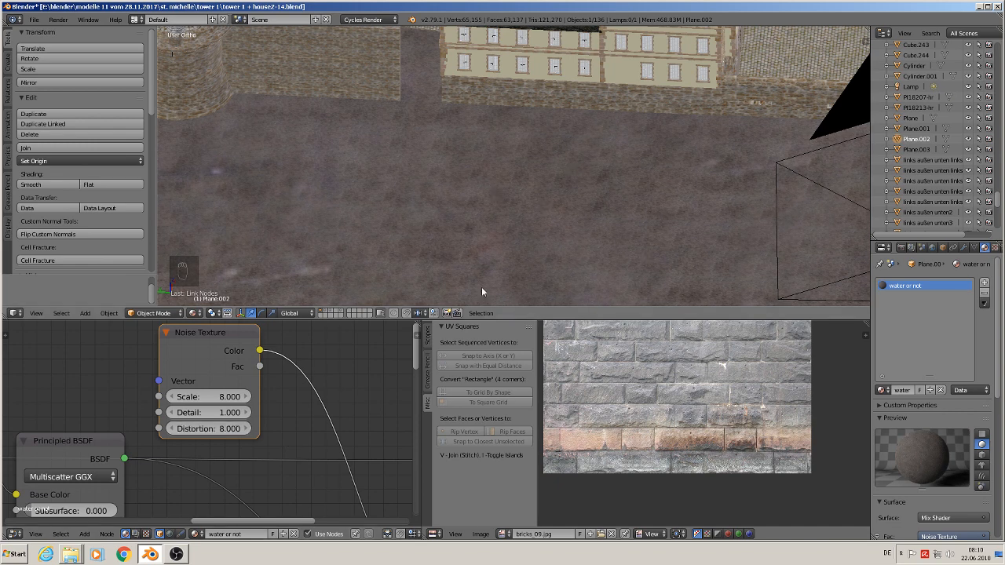
Move the Material Output node farther from the Mix Shader to make room for another node between them.
{"action": "scroll", "coordinate": [362, 431], "scroll_direction": "down", "scroll_amount": 6}
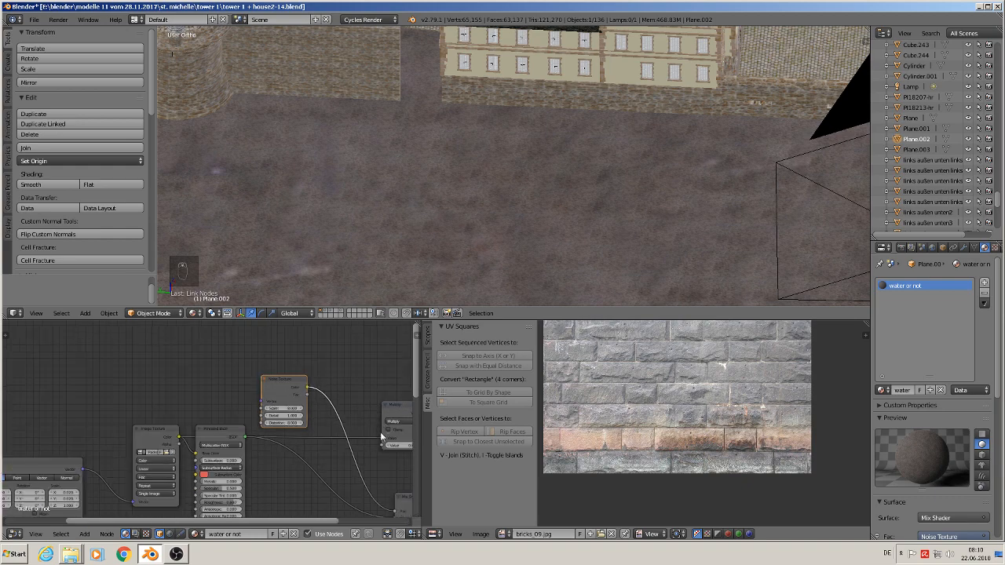
{"action": "middle_click_drag", "start_coordinate": [371, 430], "coordinate": [261, 392]}
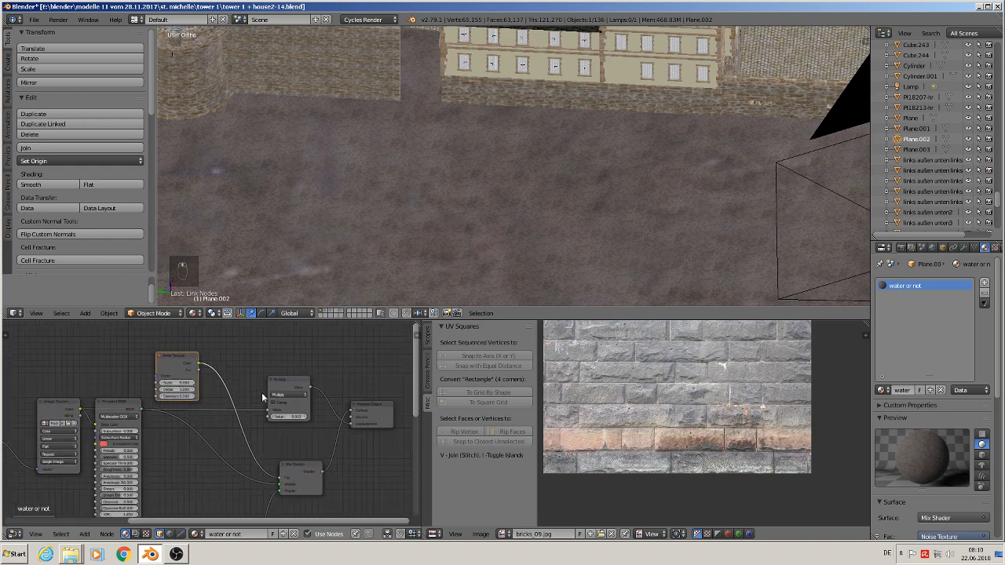
{"action": "scroll", "coordinate": [266, 399], "scroll_direction": "down", "scroll_amount": 2}
{"action": "middle_click_drag", "start_coordinate": [281, 432], "coordinate": [184, 389]}
{"action": "scroll", "coordinate": [184, 390], "scroll_direction": "down", "scroll_amount": 1}
{"action": "left_click", "coordinate": [256, 373]}
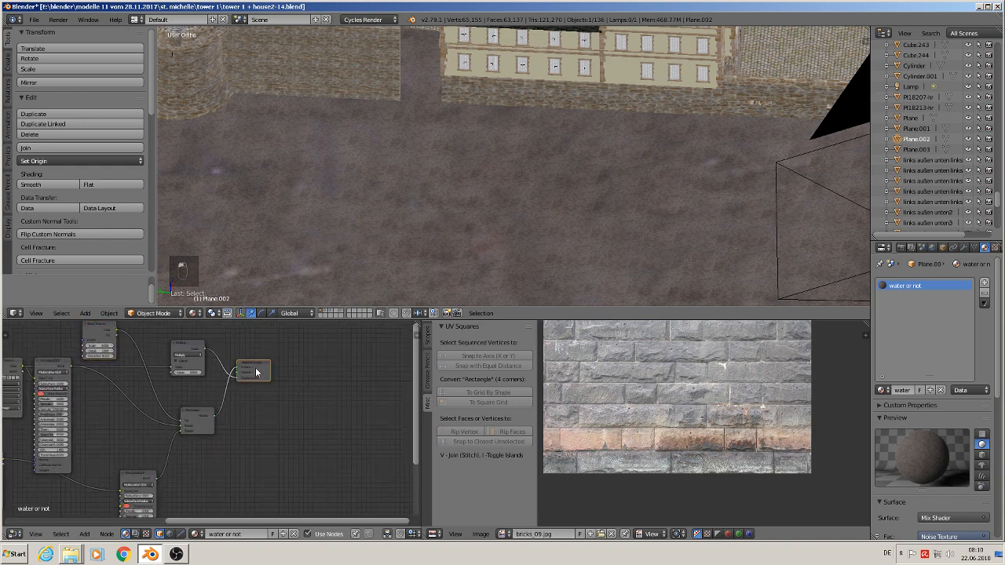
{"action": "left_click_drag", "start_coordinate": [257, 372], "coordinate": [403, 381]}
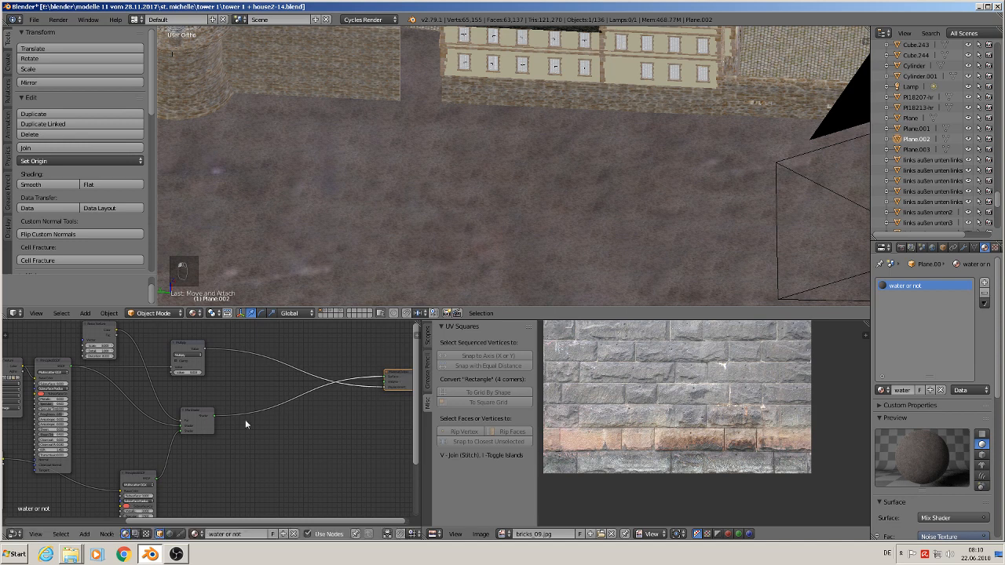
Duplicate the Mix Shader and insert the copy into the link between the first Mix Shader and the Material Output.
{"action": "left_click", "coordinate": [199, 417]}
{"action": "key", "text": "shift+d"}
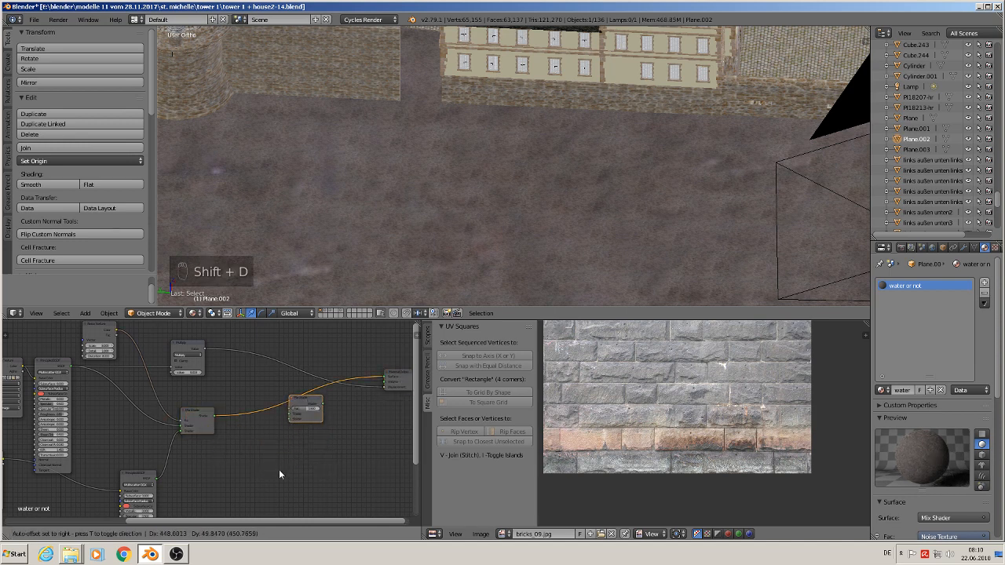
{"action": "left_click", "coordinate": [279, 470]}
Duplicate the PineBarkYoung branch's Principled BSDF and place the copy beside it, below the new Mix Shader.
{"action": "scroll", "coordinate": [273, 476], "scroll_direction": "down", "scroll_amount": 2}
{"action": "middle_click_drag", "start_coordinate": [243, 467], "coordinate": [181, 424]}
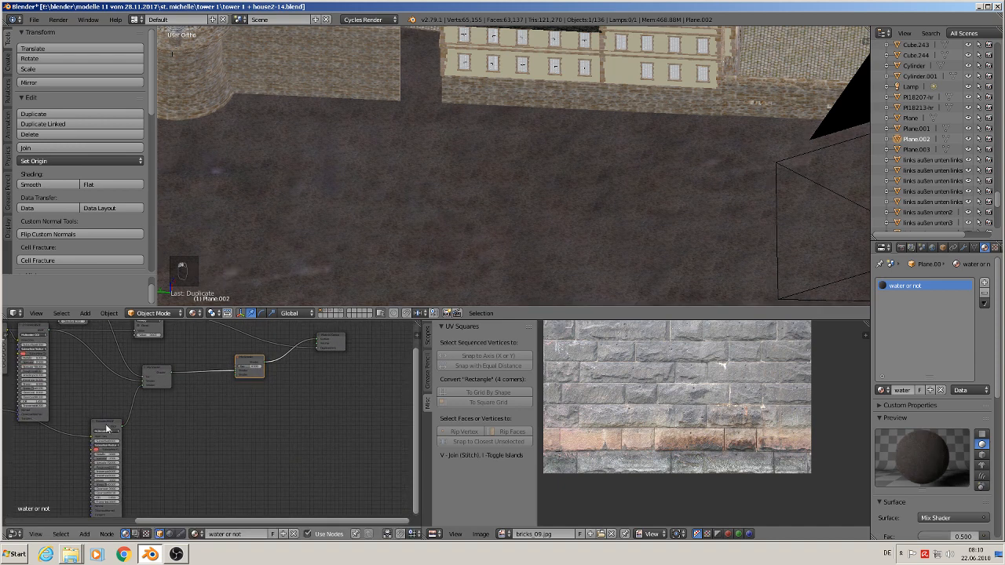
{"action": "left_click", "coordinate": [107, 428]}
{"action": "key", "text": "shift+d"}
{"action": "left_click", "coordinate": [214, 434]}
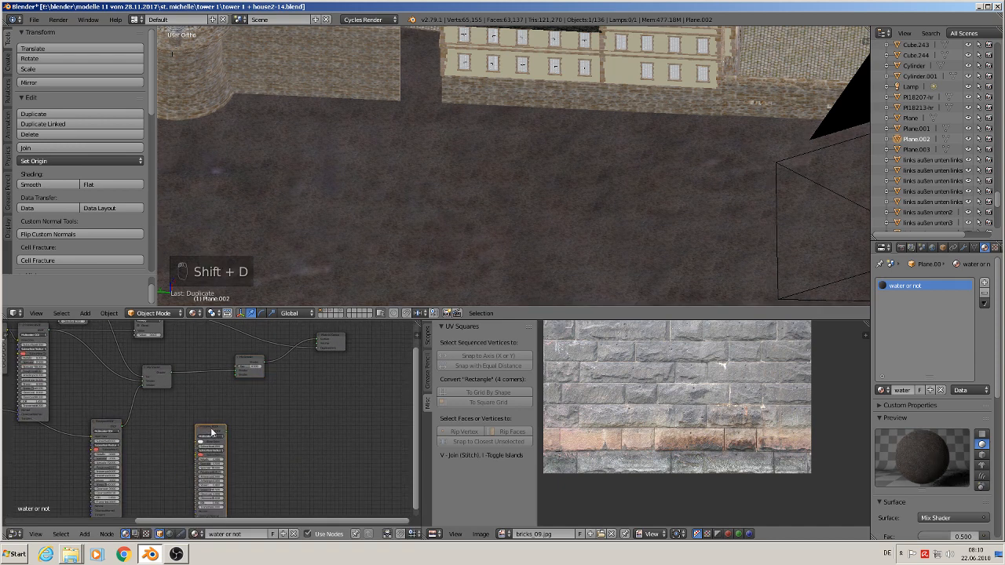
Duplicate the PineBarkYoung Image Texture node and link the copy's color to the new Principled BSDF's base color.
{"action": "middle_click_drag", "start_coordinate": [333, 456], "coordinate": [402, 391]}
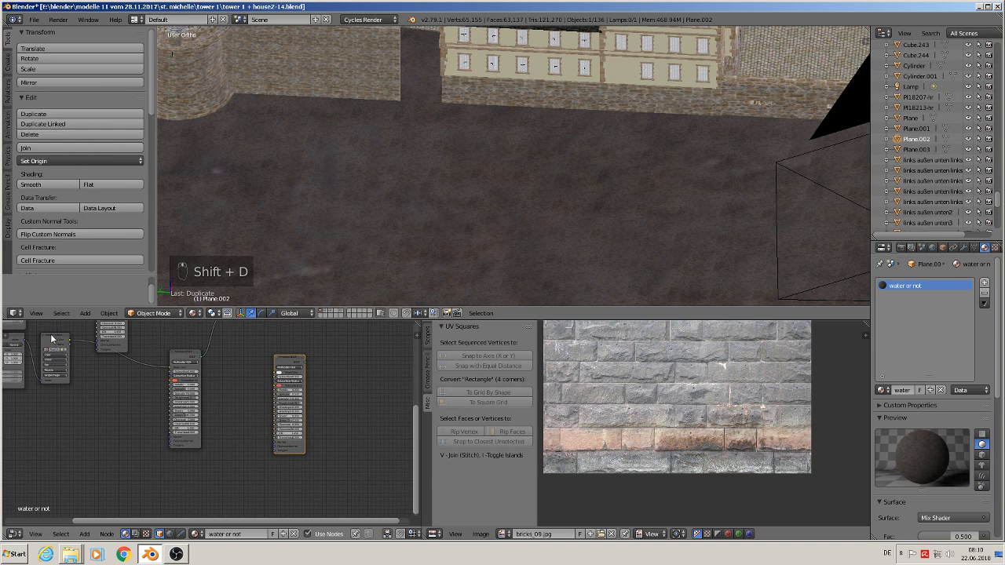
{"action": "left_click", "coordinate": [67, 359]}
{"action": "key", "text": "shift+d"}
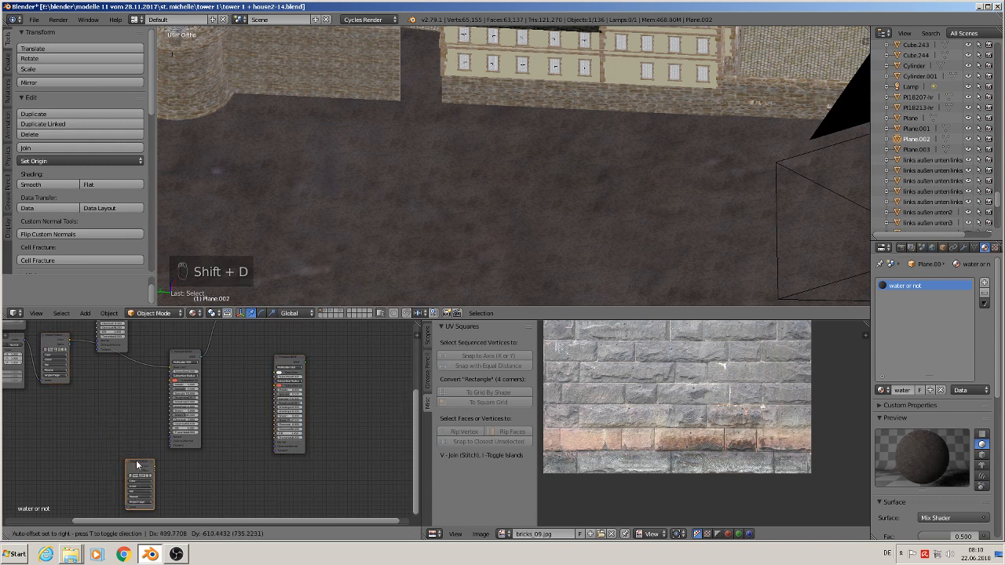
{"action": "left_click", "coordinate": [156, 471]}
{"action": "left_click_drag", "start_coordinate": [156, 466], "coordinate": [278, 377]}
Duplicate the PineBarkYoung branch's Mapping node and place the copy beside the new Image Texture node.
{"action": "middle_click_drag", "start_coordinate": [78, 417], "coordinate": [236, 416]}
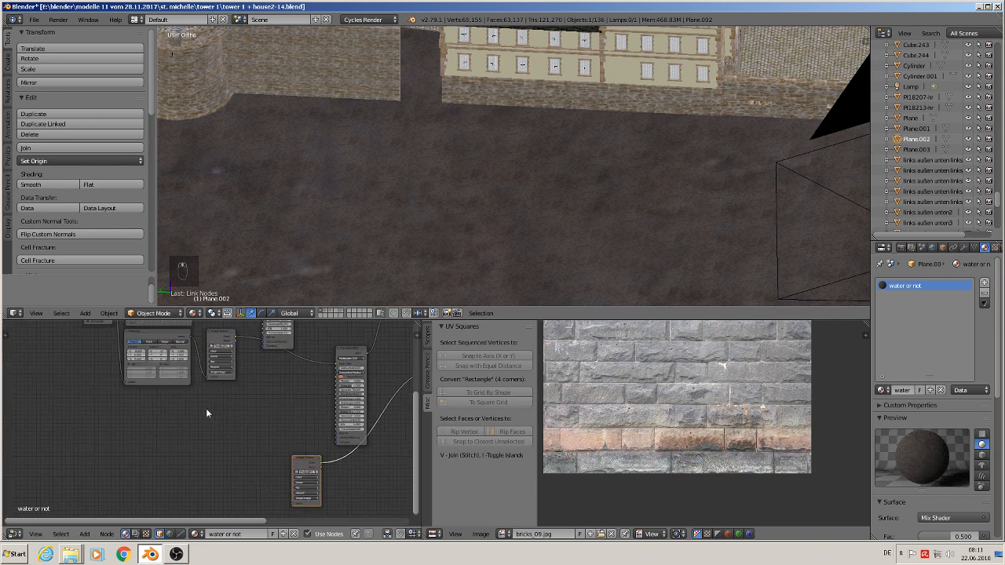
{"action": "left_click", "coordinate": [163, 339]}
{"action": "key", "text": "shift+d"}
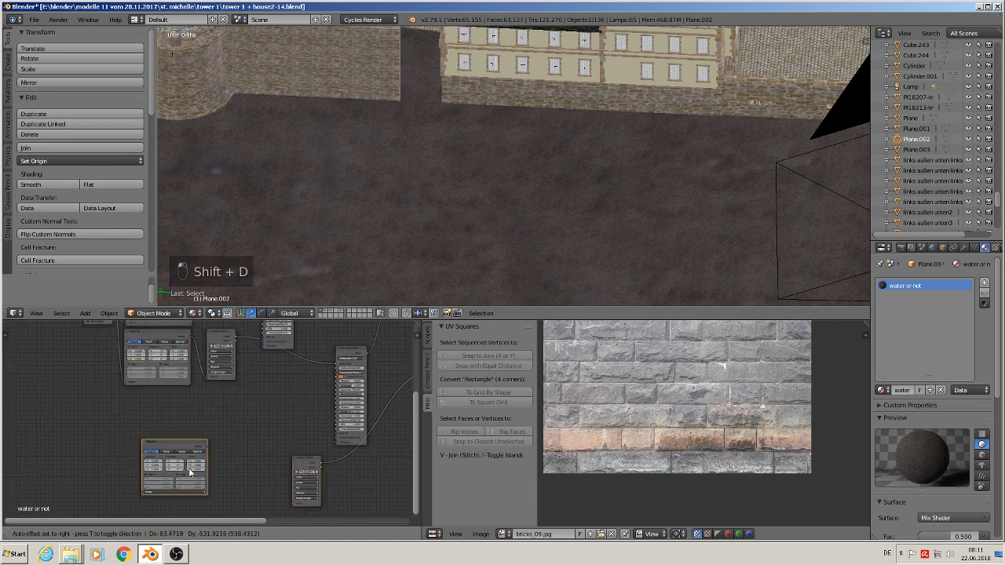
{"action": "left_click", "coordinate": [206, 445]}
Link the Texture Coordinate node to the new Mapping node's vector input and that Mapping node to the new Image Texture.
{"action": "scroll", "coordinate": [205, 445], "scroll_direction": "down", "scroll_amount": 4}
{"action": "middle_click_drag", "start_coordinate": [159, 378], "coordinate": [135, 406]}
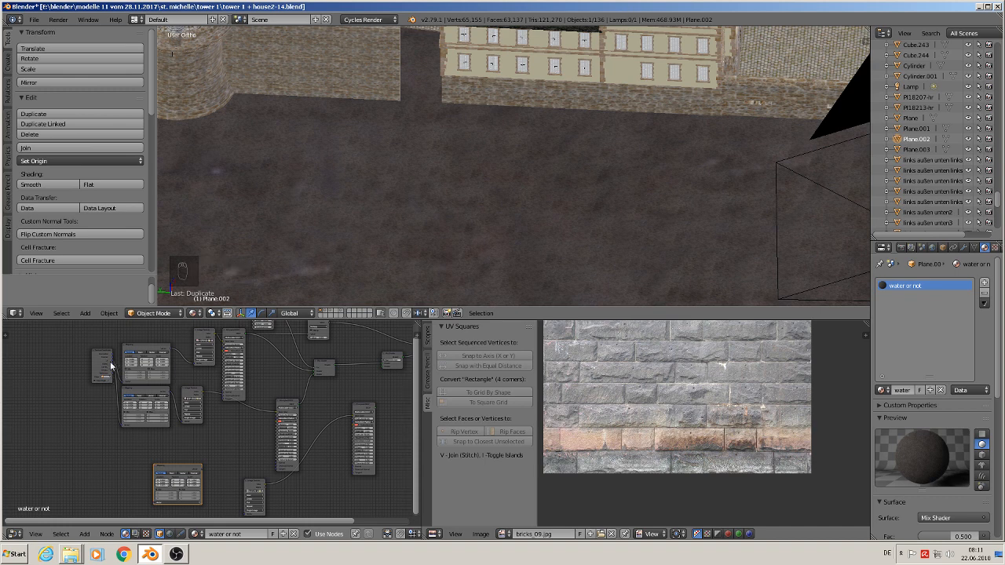
{"action": "left_click_drag", "start_coordinate": [114, 366], "coordinate": [157, 507]}
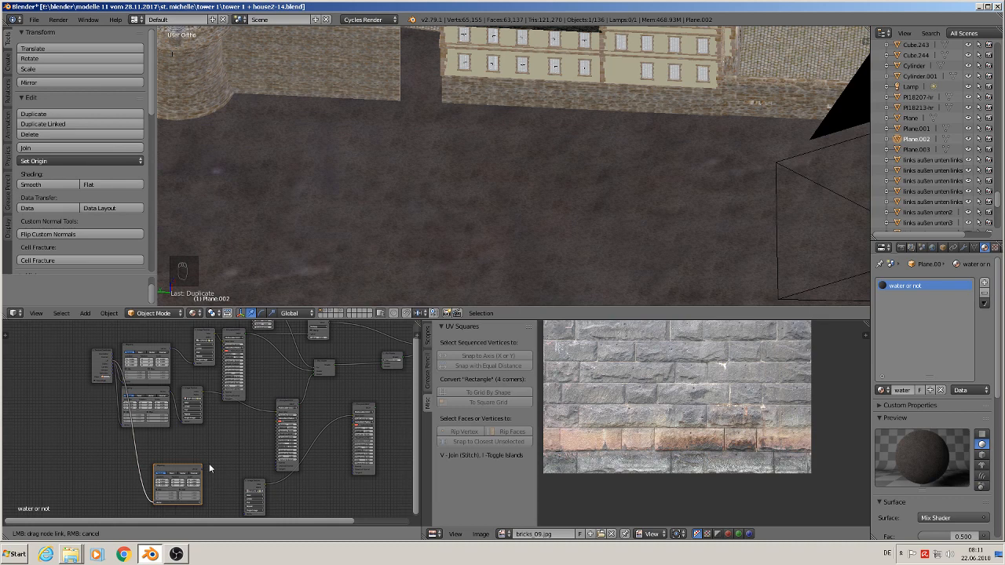
{"action": "left_click_drag", "start_coordinate": [209, 466], "coordinate": [249, 519]}
Link the new Principled BSDF to the new Mix Shader's free shader input and reposition that Mix Shader before the Material Output.
{"action": "middle_click_drag", "start_coordinate": [395, 411], "coordinate": [306, 397]}
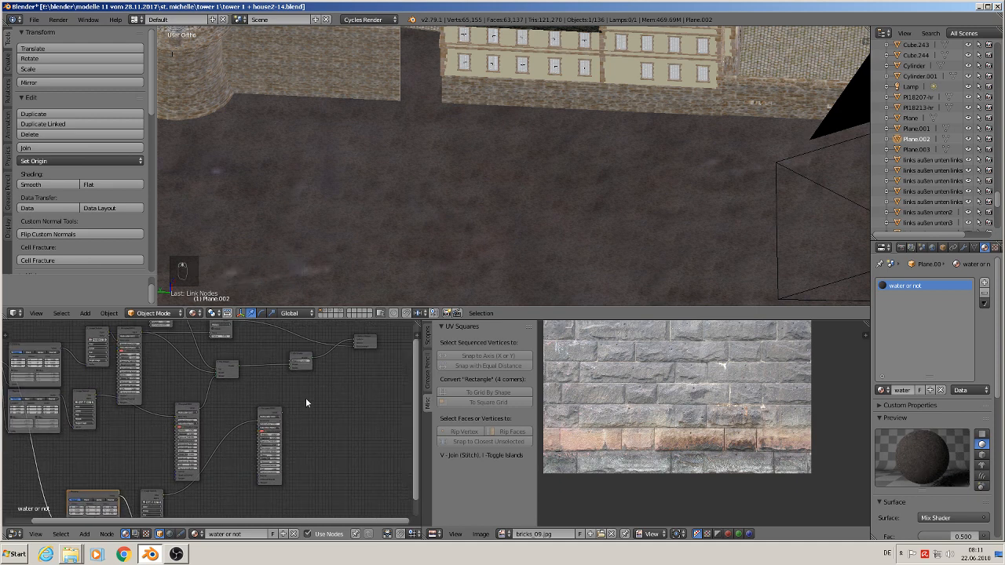
{"action": "scroll", "coordinate": [306, 398], "scroll_direction": "up", "scroll_amount": 1}
{"action": "key", "text": "g"}
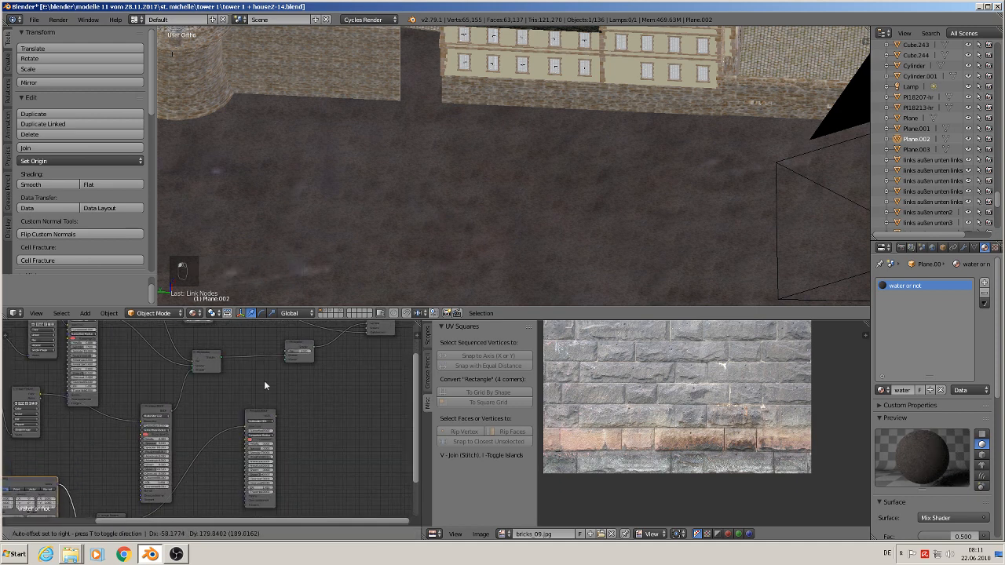
{"action": "left_click", "coordinate": [269, 401]}
{"action": "left_click_drag", "start_coordinate": [276, 416], "coordinate": [322, 363]}
{"action": "scroll", "coordinate": [336, 374], "scroll_direction": "down", "scroll_amount": 4}
{"action": "middle_click_drag", "start_coordinate": [324, 390], "coordinate": [279, 444]}
{"action": "scroll", "coordinate": [240, 423], "scroll_direction": "up", "scroll_amount": 3}
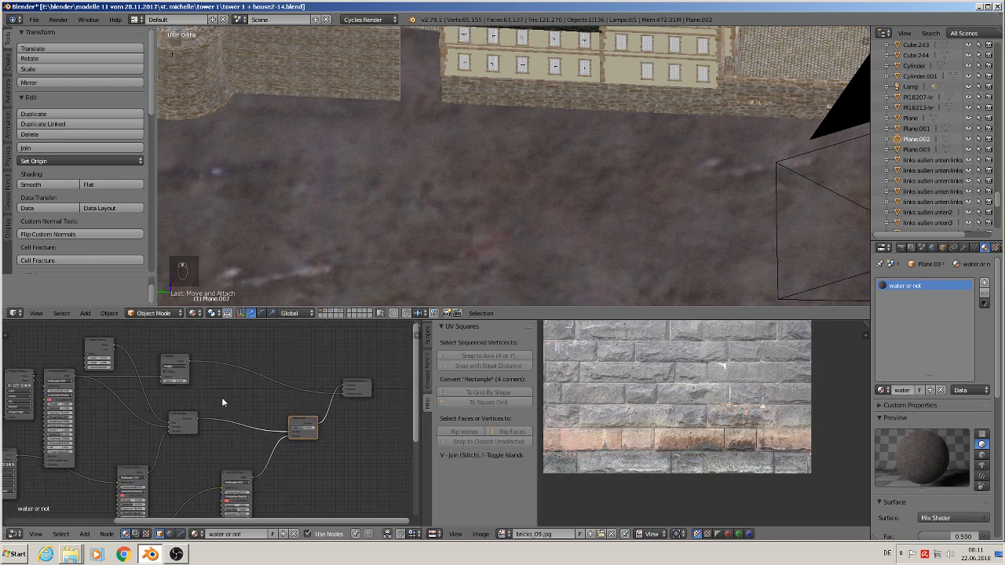
{"action": "scroll", "coordinate": [515, 224], "scroll_direction": "up", "scroll_amount": 5}
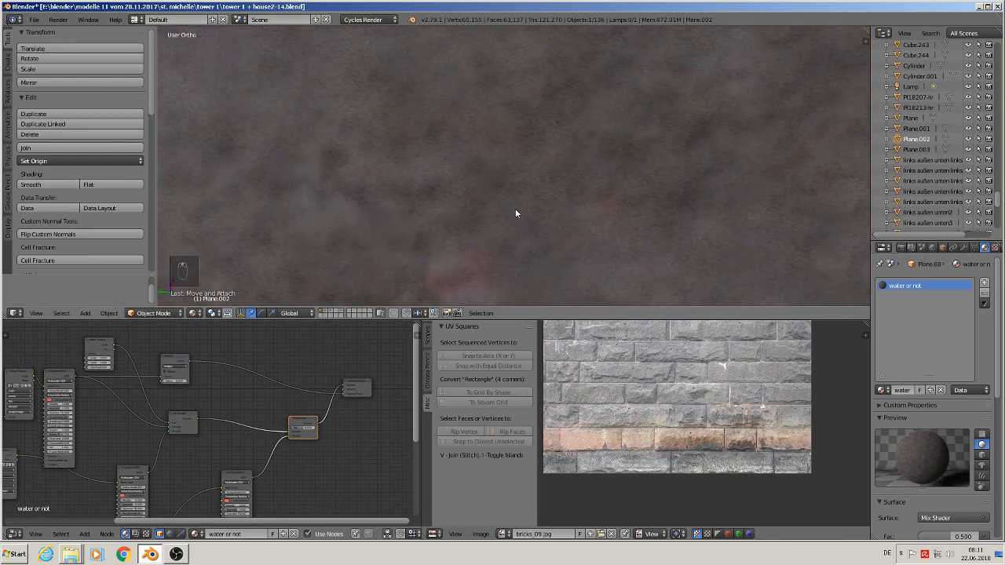
{"action": "scroll", "coordinate": [187, 358], "scroll_direction": "down", "scroll_amount": 2}
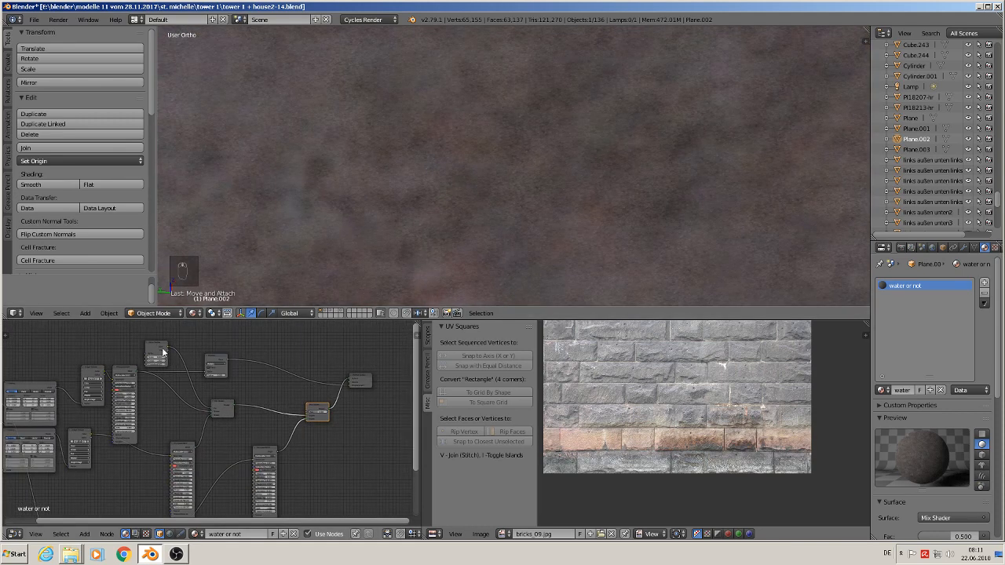
Duplicate the Noise Texture node, place the copy beside the new Mix Shader, and link its color to that shader's Fac input.
{"action": "left_click", "coordinate": [157, 347]}
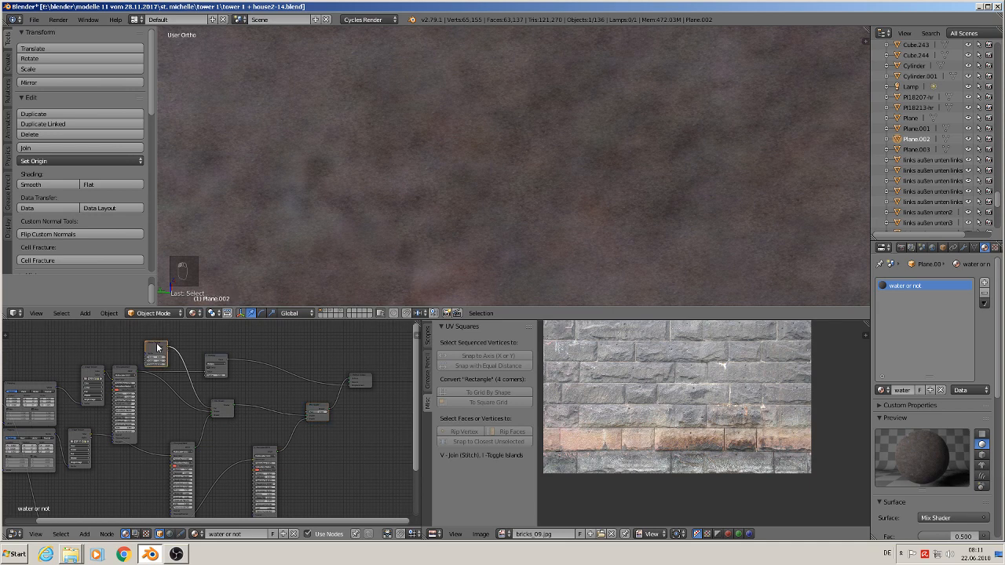
{"action": "key", "text": "shift+d"}
{"action": "left_click", "coordinate": [280, 392]}
{"action": "scroll", "coordinate": [290, 399], "scroll_direction": "up", "scroll_amount": 2}
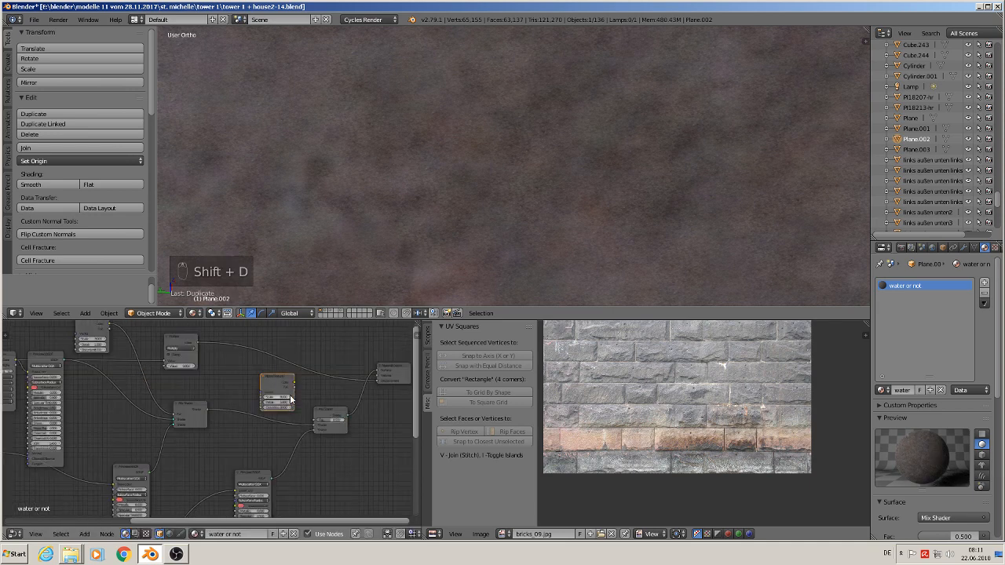
{"action": "scroll", "coordinate": [290, 399], "scroll_direction": "up", "scroll_amount": 2}
{"action": "left_click_drag", "start_coordinate": [296, 377], "coordinate": [348, 423]}
{"action": "left_click_drag", "start_coordinate": [349, 364], "coordinate": [350, 364]}
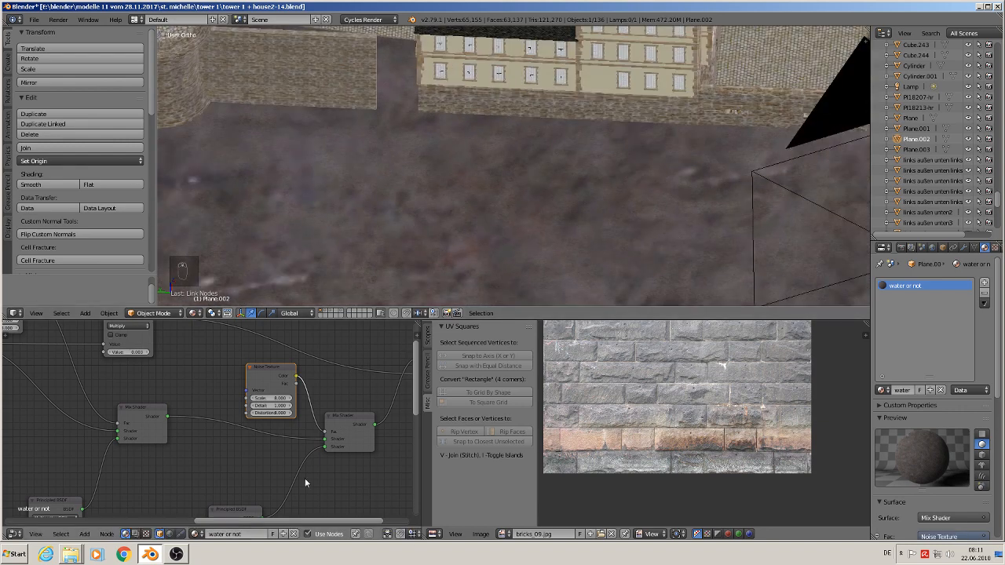
Set the new Mapping node's X and Y scale to 0.2.
{"action": "scroll", "coordinate": [259, 448], "scroll_direction": "down", "scroll_amount": 1}
{"action": "middle_click_drag", "start_coordinate": [254, 448], "coordinate": [399, 322]}
{"action": "middle_click_drag", "start_coordinate": [274, 465], "coordinate": [358, 351]}
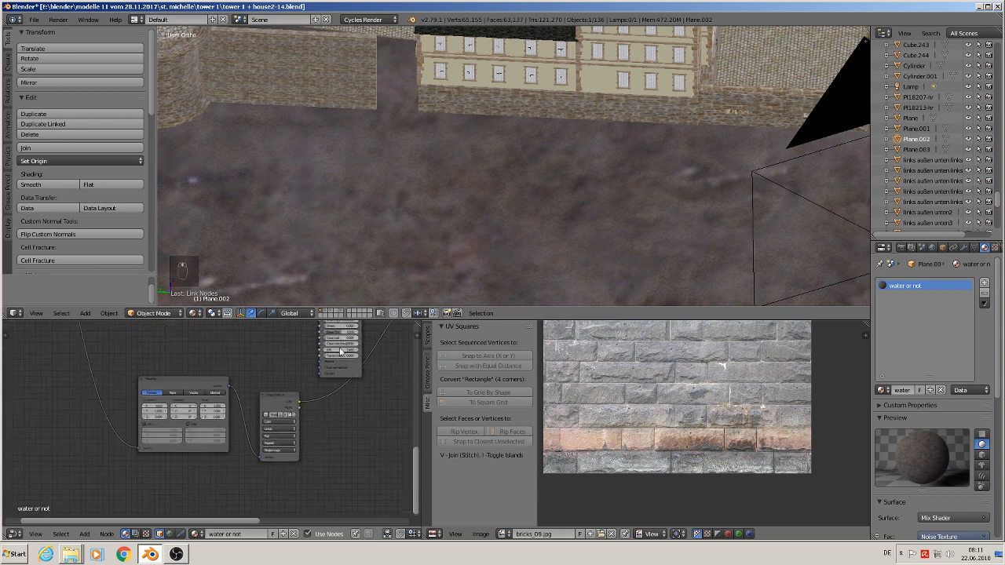
{"action": "scroll", "coordinate": [253, 397], "scroll_direction": "up", "scroll_amount": 2}
{"action": "scroll", "coordinate": [202, 406], "scroll_direction": "up", "scroll_amount": 6}
{"action": "left_click", "coordinate": [199, 414]}
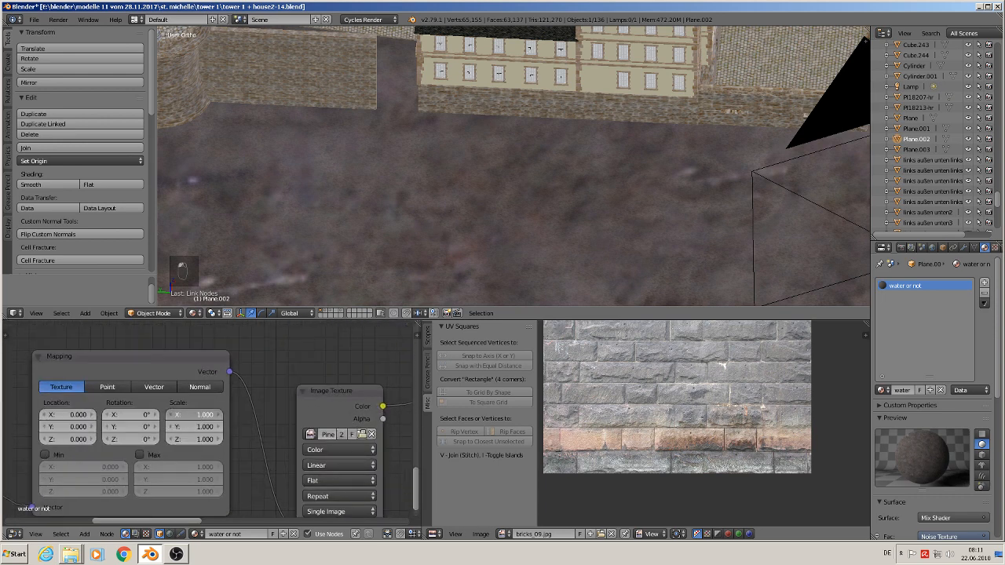
{"action": "key", "text": "BackSpace"}
{"action": "key", "text": "Return"}
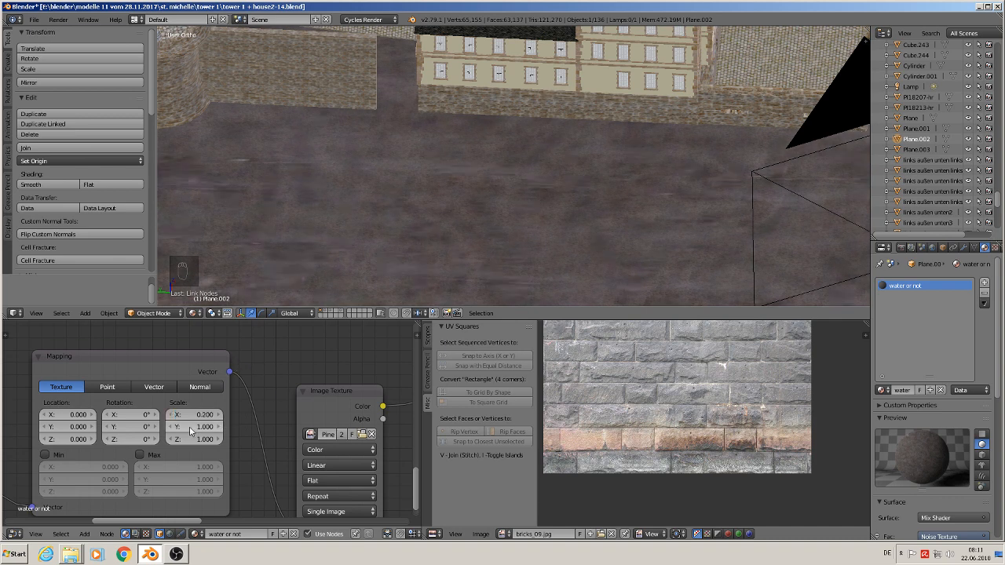
{"action": "left_click", "coordinate": [190, 430]}
{"action": "type", "text": ".2"}
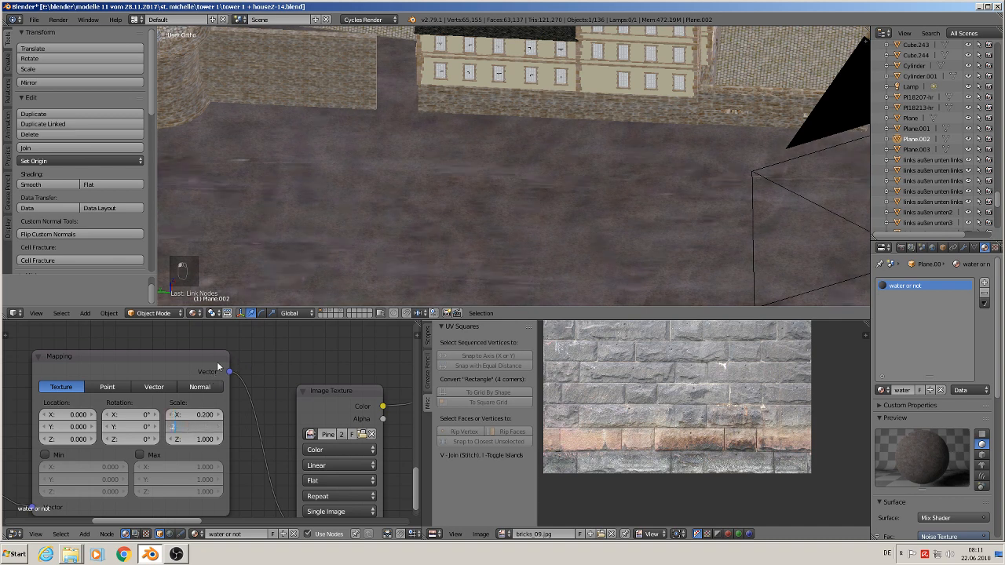
{"action": "key", "text": "Return"}
Examine the blended ground texture around the castle from close up and from a distance.
{"action": "scroll", "coordinate": [539, 170], "scroll_direction": "up", "scroll_amount": 5}
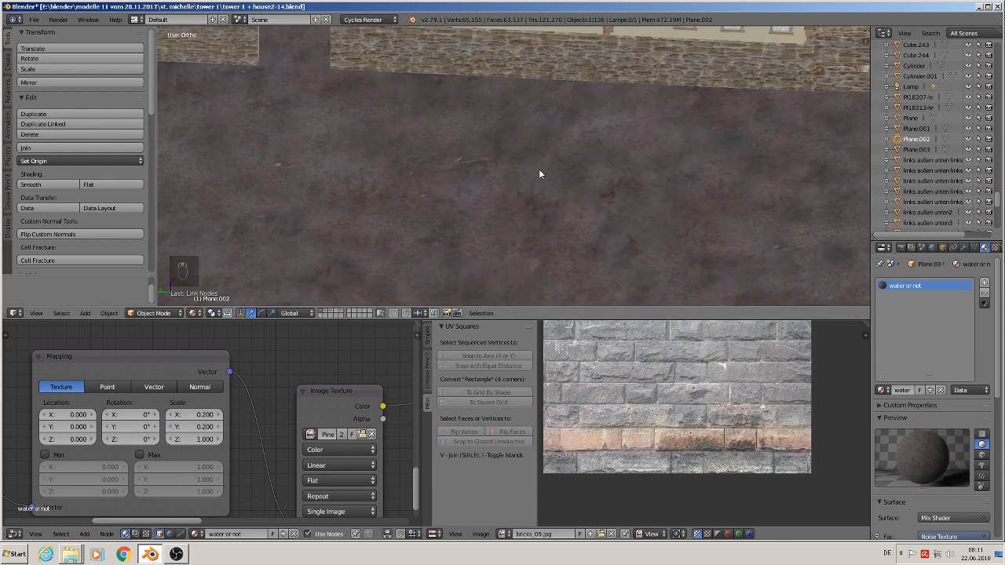
{"action": "middle_click_drag", "start_coordinate": [539, 169], "coordinate": [499, 158]}
{"action": "scroll", "coordinate": [498, 161], "scroll_direction": "up", "scroll_amount": 2}
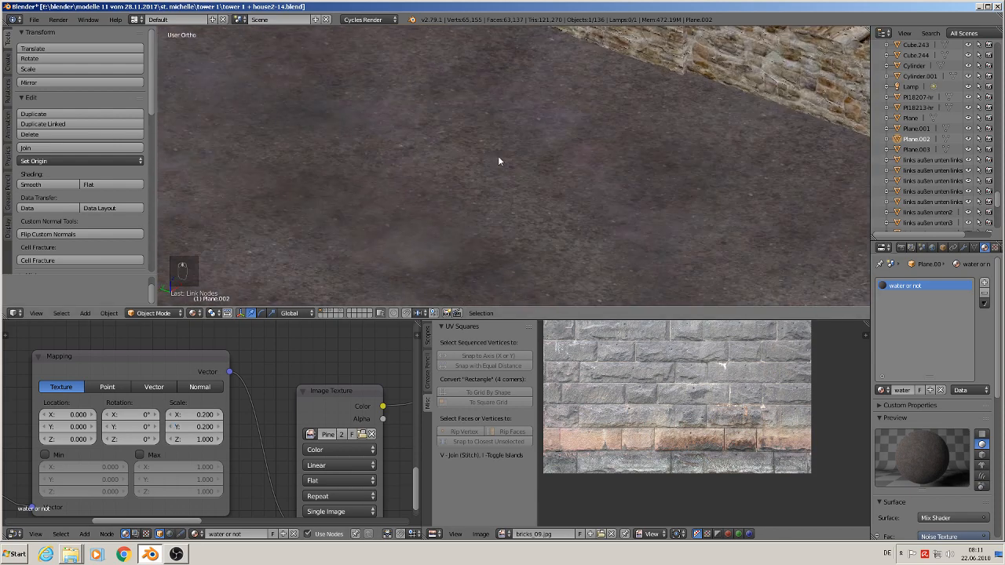
{"action": "scroll", "coordinate": [545, 180], "scroll_direction": "down", "scroll_amount": 10}
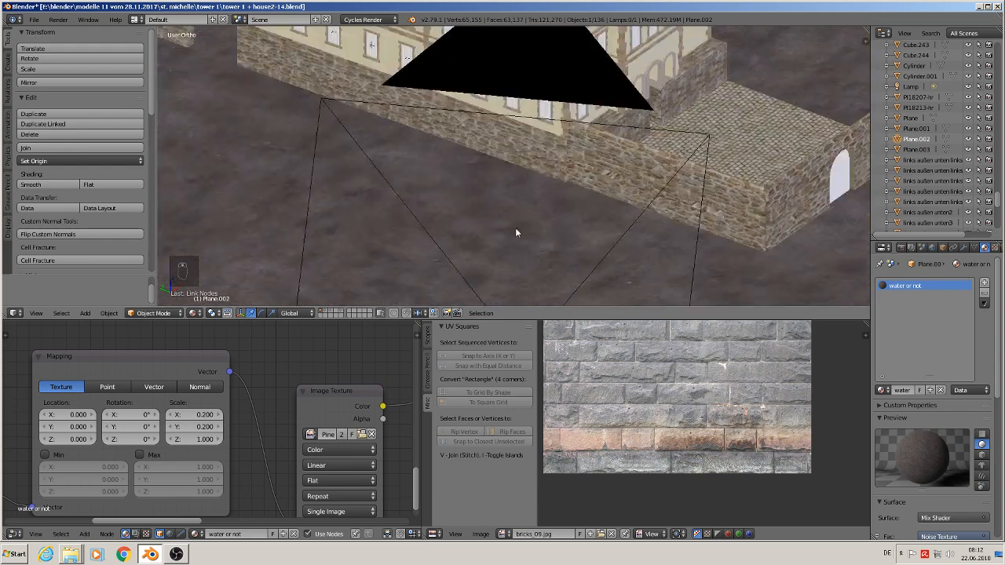
{"action": "middle_click_drag", "start_coordinate": [444, 233], "coordinate": [561, 270]}
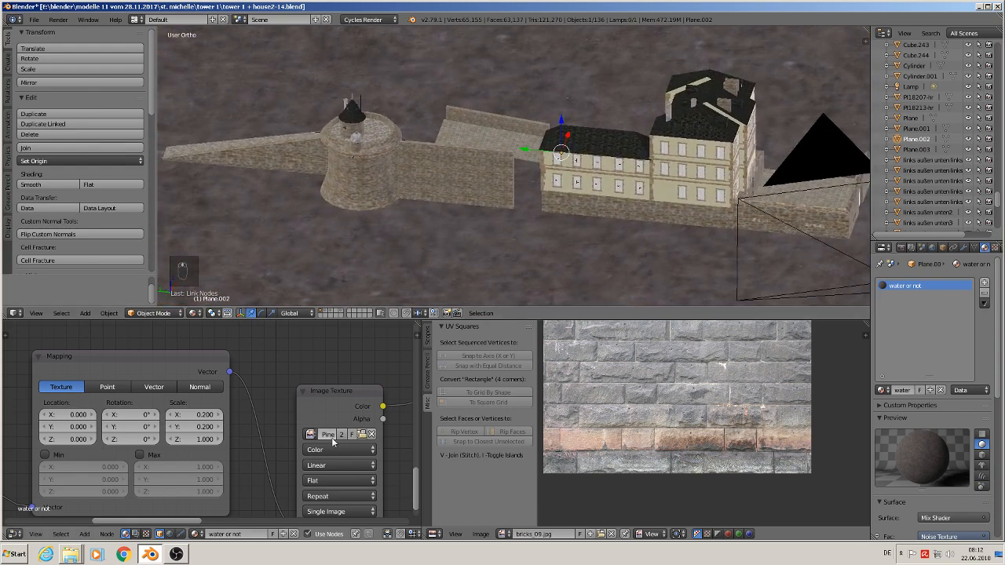
{"action": "scroll", "coordinate": [487, 227], "scroll_direction": "down", "scroll_amount": 2}
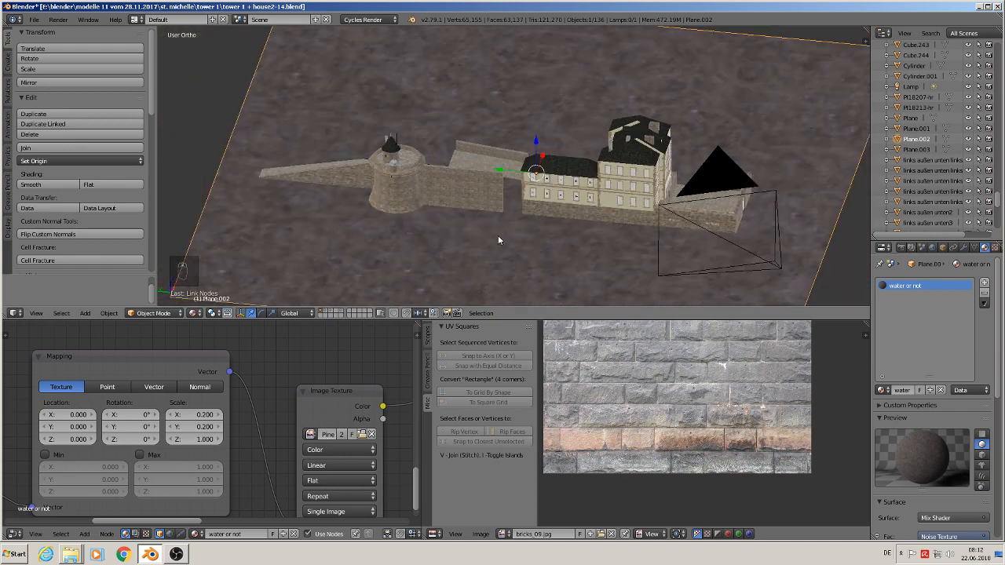
{"action": "middle_click_drag", "start_coordinate": [498, 235], "coordinate": [460, 222]}
{"action": "key", "text": "Tab"}
{"action": "key", "text": "Tab"}
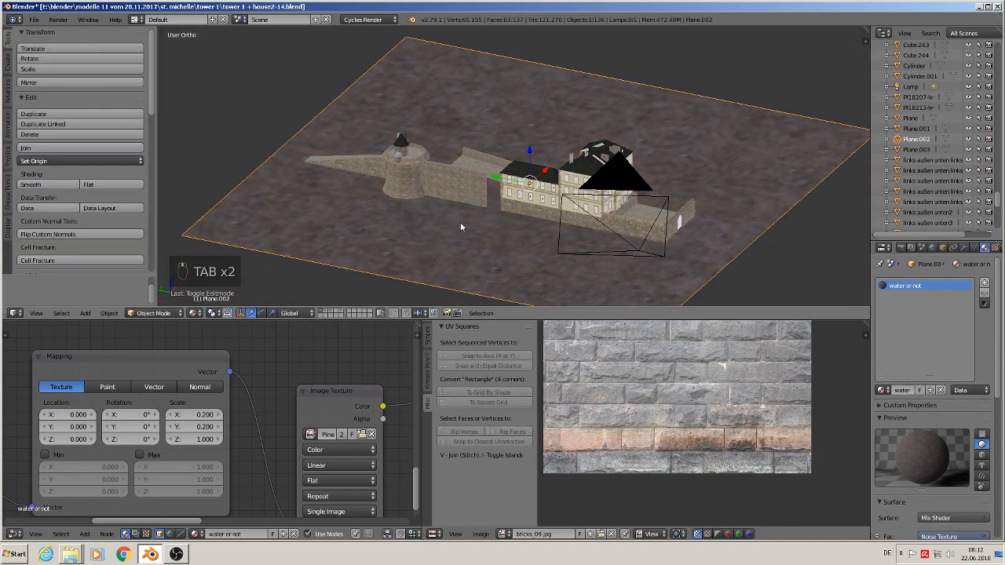
Deselect all objects, review the ground around the castle, and save the Blender file.
{"action": "key", "text": "a"}
{"action": "key", "text": "a"}
{"action": "key", "text": "a"}
{"action": "scroll", "coordinate": [456, 214], "scroll_direction": "up", "scroll_amount": 6}
{"action": "scroll", "coordinate": [443, 189], "scroll_direction": "down", "scroll_amount": 5}
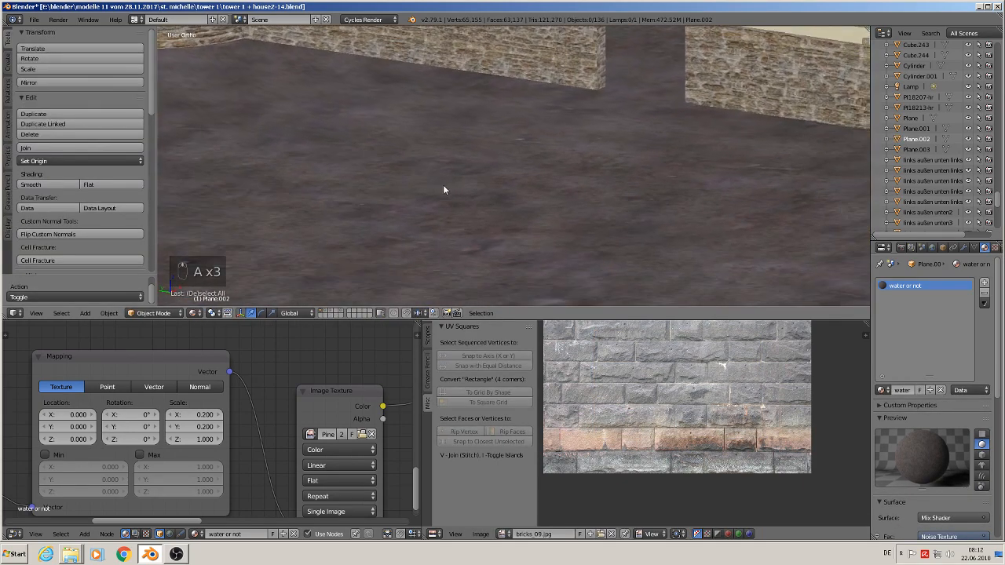
{"action": "middle_click_drag", "start_coordinate": [483, 165], "coordinate": [498, 268]}
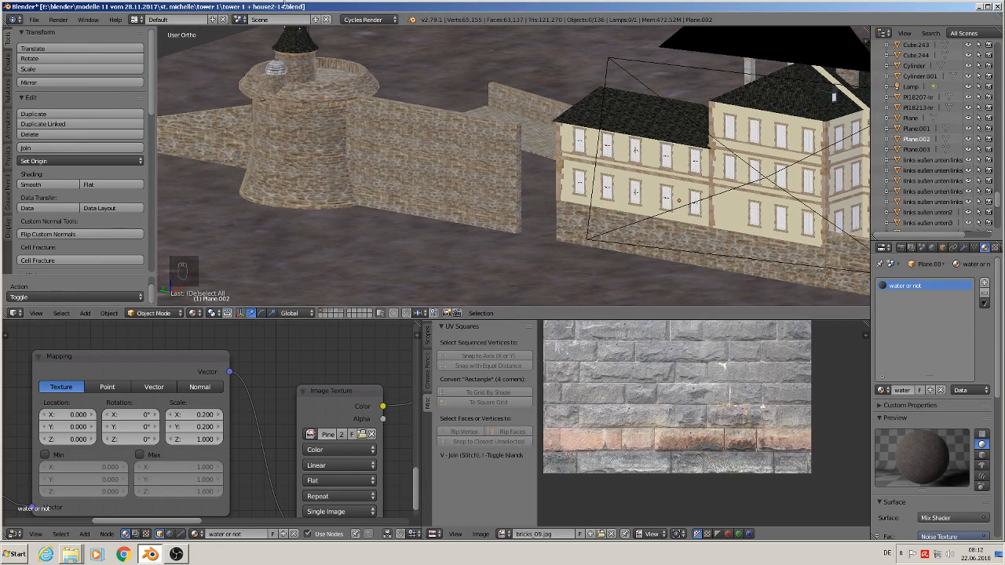
{"action": "scroll", "coordinate": [530, 180], "scroll_direction": "down", "scroll_amount": 4}
{"action": "scroll", "coordinate": [784, 173], "scroll_direction": "up", "scroll_amount": 4}
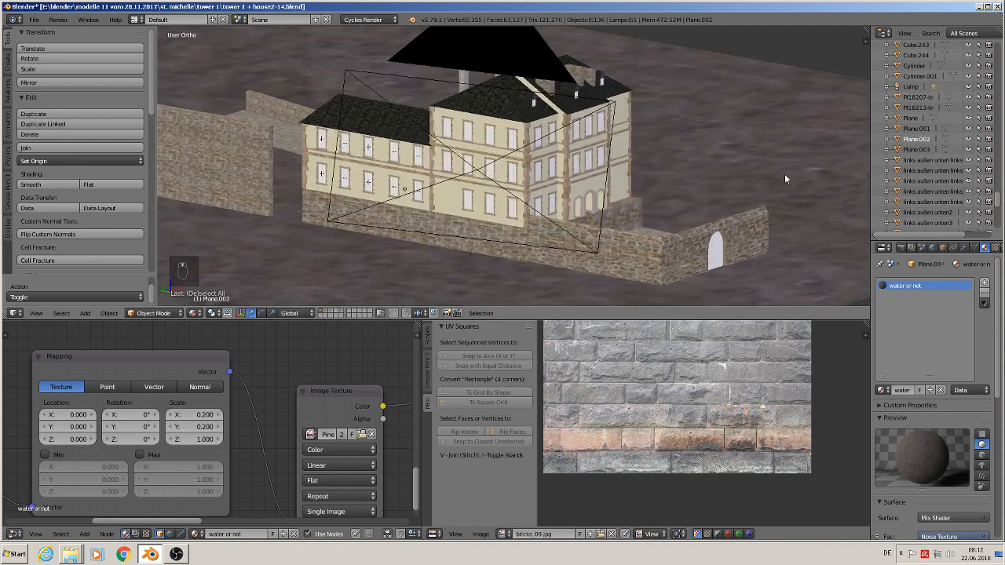
{"action": "scroll", "coordinate": [761, 184], "scroll_direction": "down", "scroll_amount": 2}
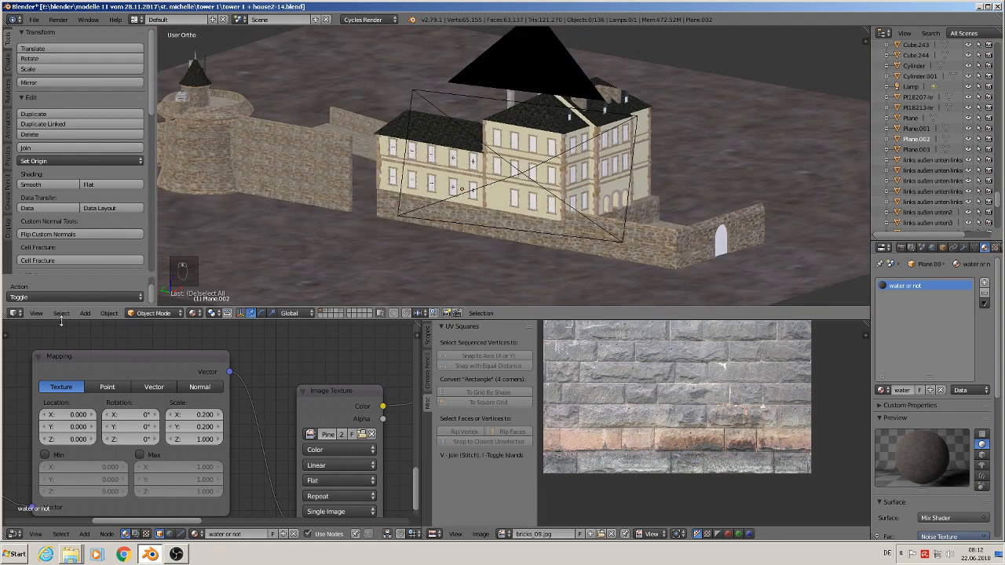
{"action": "left_click", "coordinate": [23, 83]}
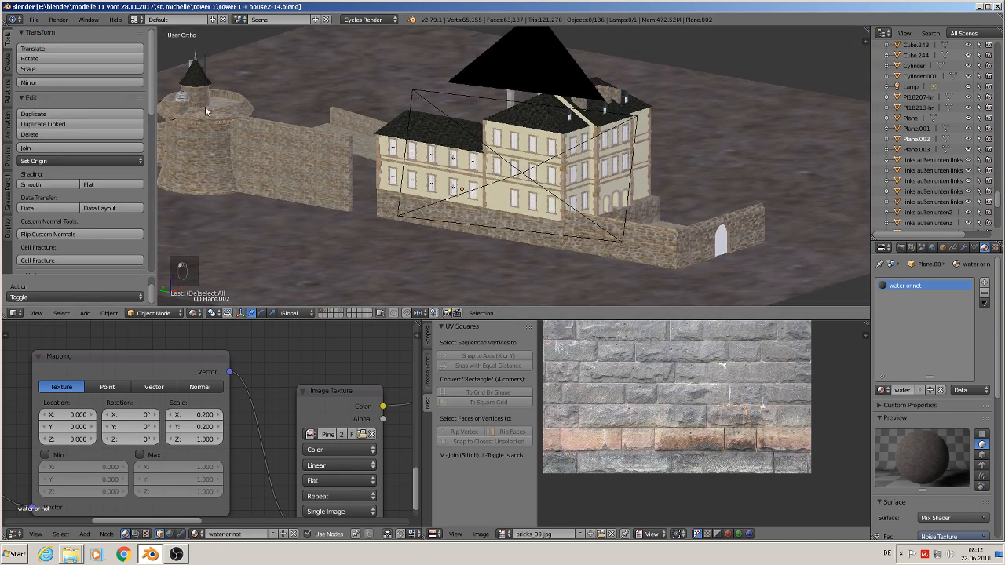
Examine the stone house in the reference photo beside the modelled window in the front view.
{"action": "key", "text": "KP_1"}
{"action": "scroll", "coordinate": [482, 157], "scroll_direction": "down", "scroll_amount": 4}
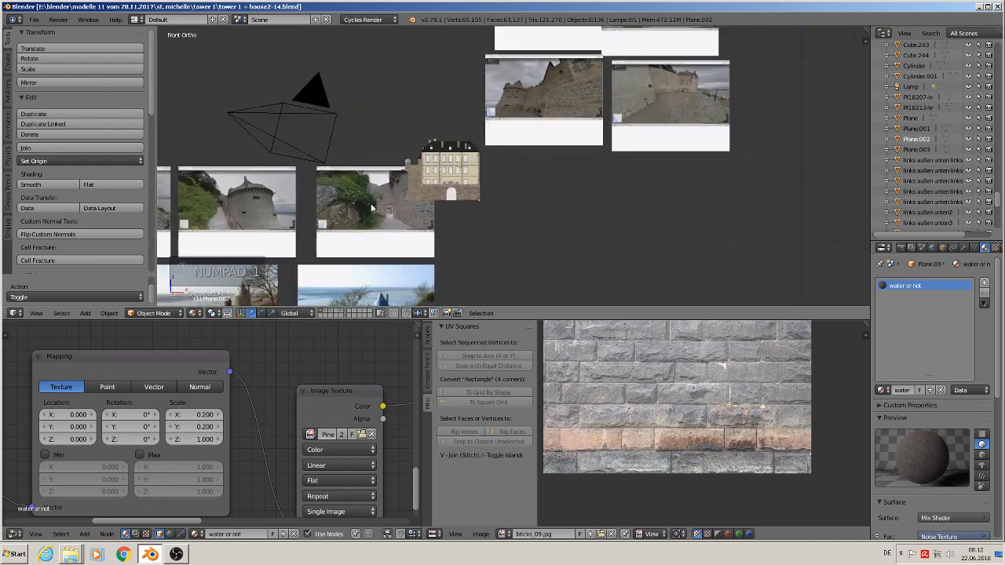
{"action": "middle_click_drag", "start_coordinate": [479, 164], "coordinate": [607, 119], "text": "shift"}
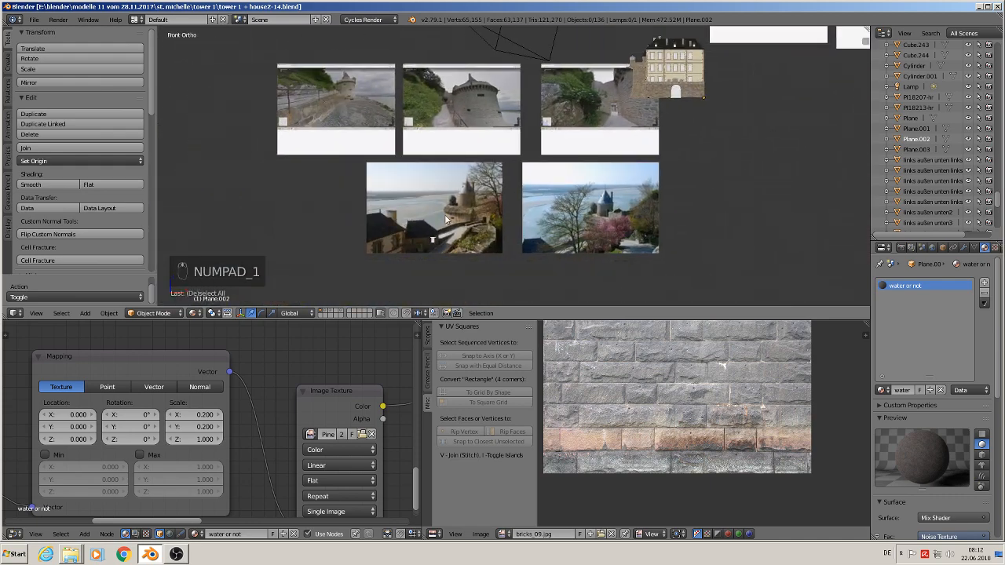
{"action": "scroll", "coordinate": [463, 153], "scroll_direction": "up", "scroll_amount": 10}
{"action": "scroll", "coordinate": [441, 182], "scroll_direction": "up", "scroll_amount": 5}
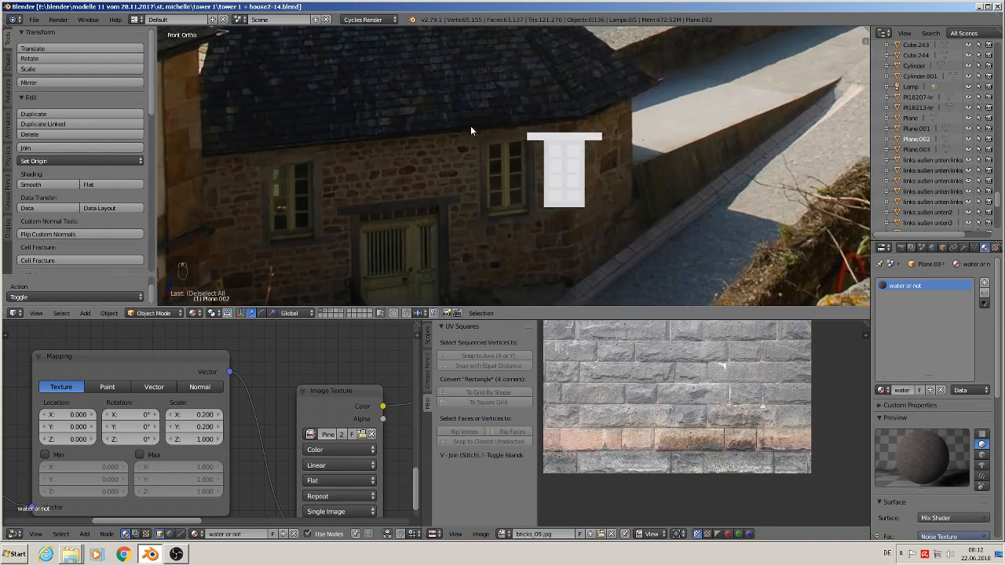
{"action": "scroll", "coordinate": [503, 168], "scroll_direction": "up", "scroll_amount": 4}
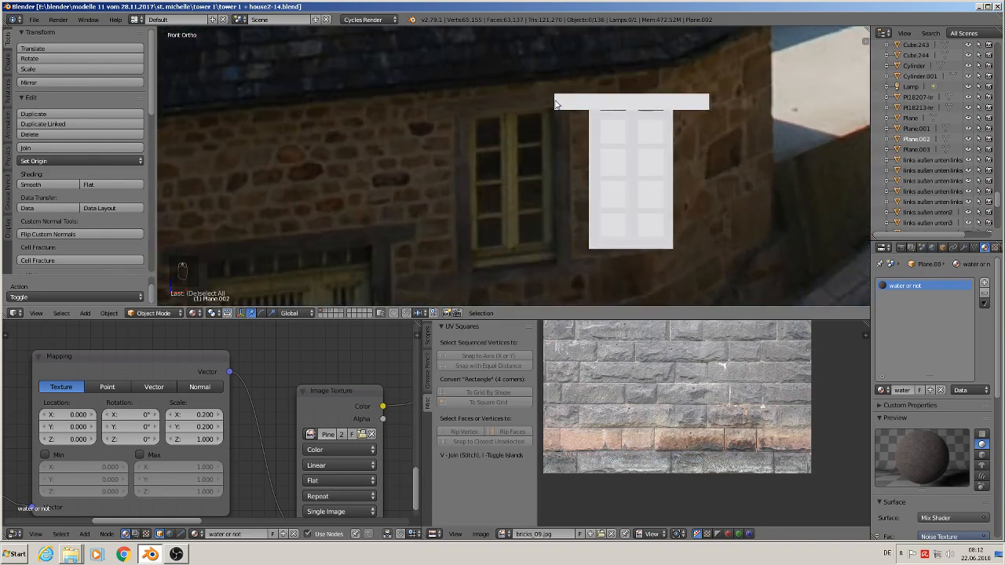
Switch to the file explorer window with the ground textures and go up to the Komerzielle Texturen folder.
{"action": "left_click", "coordinate": [980, 6]}
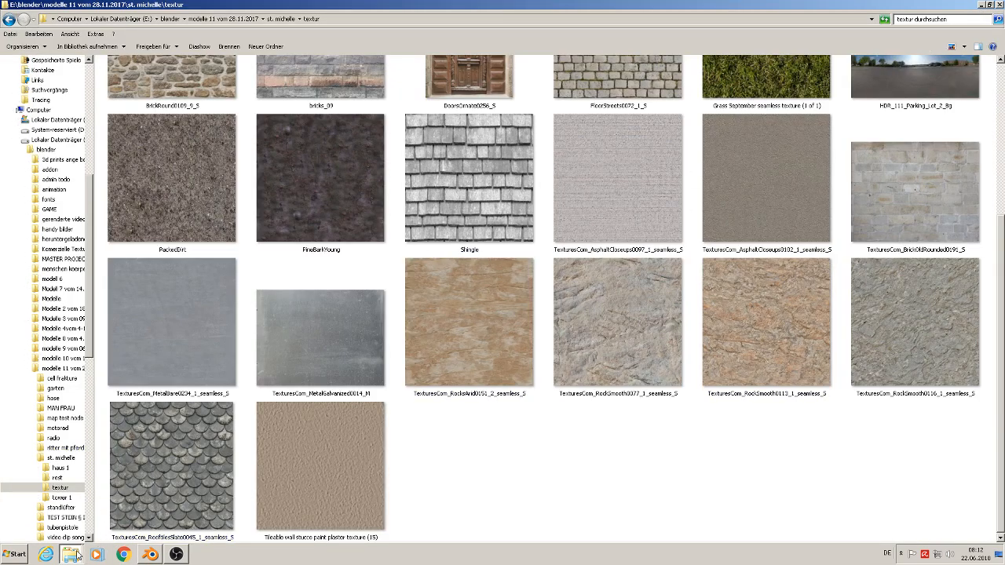
{"action": "left_click", "coordinate": [77, 555]}
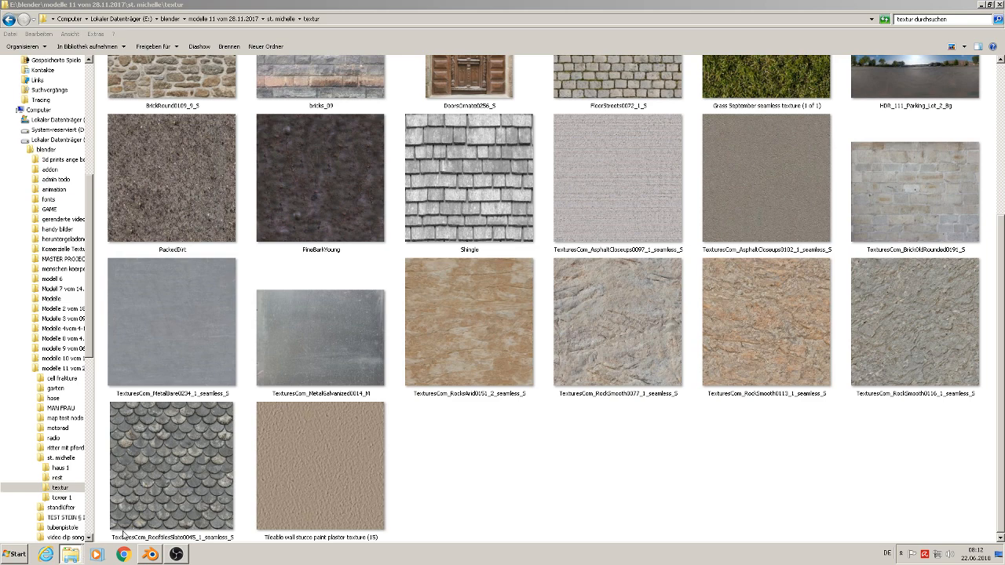
{"action": "left_click", "coordinate": [146, 522]}
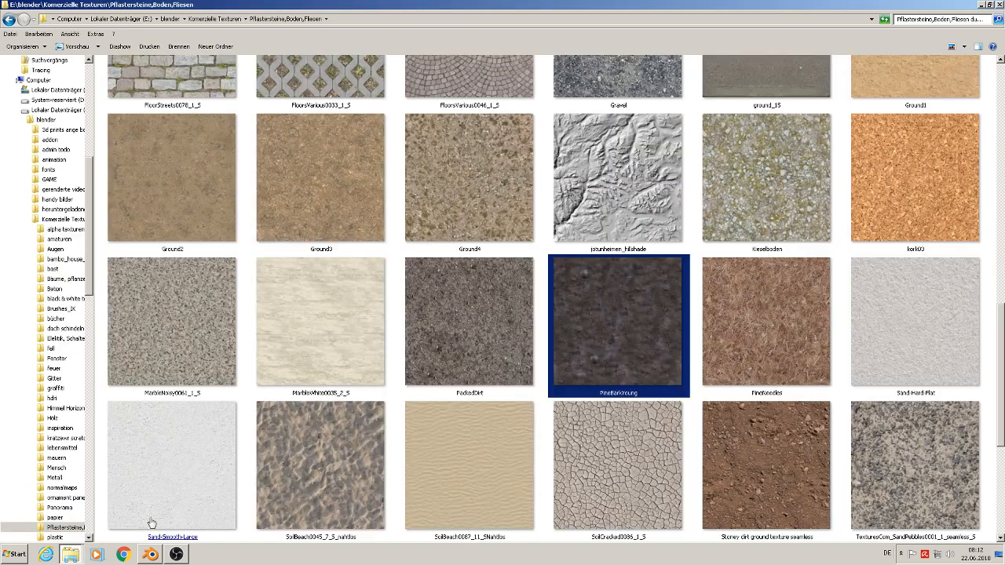
{"action": "left_click", "coordinate": [224, 18]}
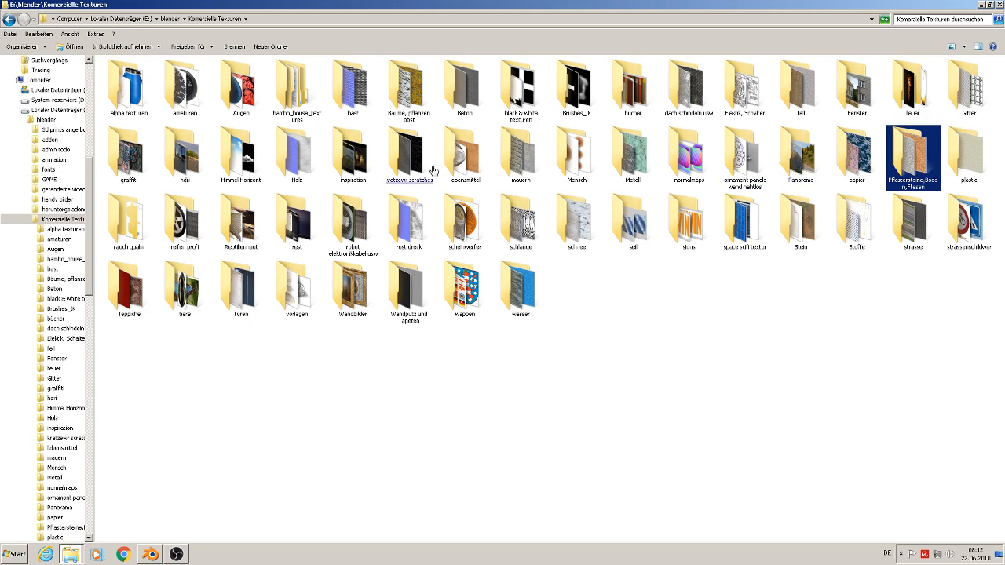
Check the "Bäume, pflanzen obst" texture folder, return to the overview, and open the Holz folder.
{"action": "double_click", "coordinate": [407, 90]}
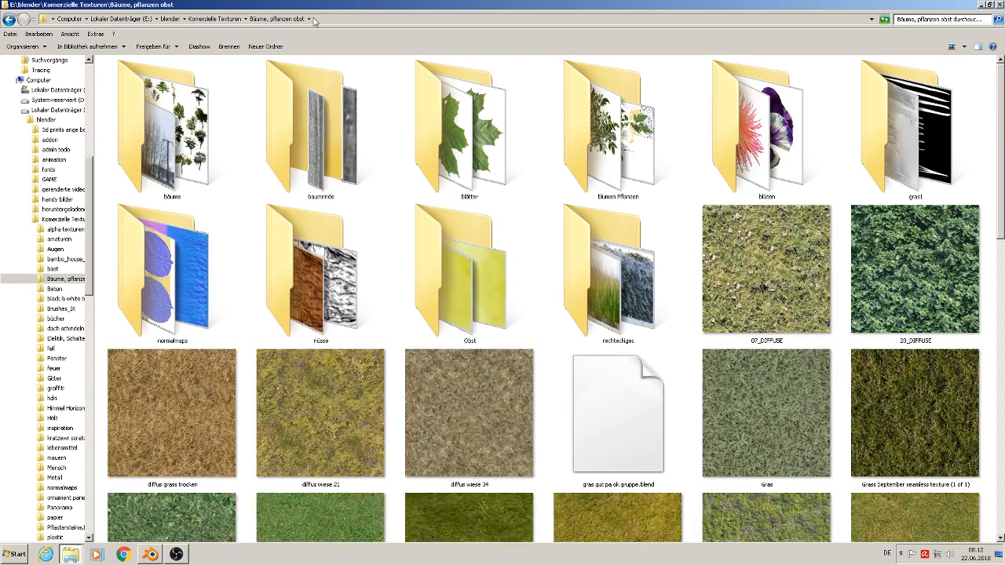
{"action": "left_click", "coordinate": [216, 18]}
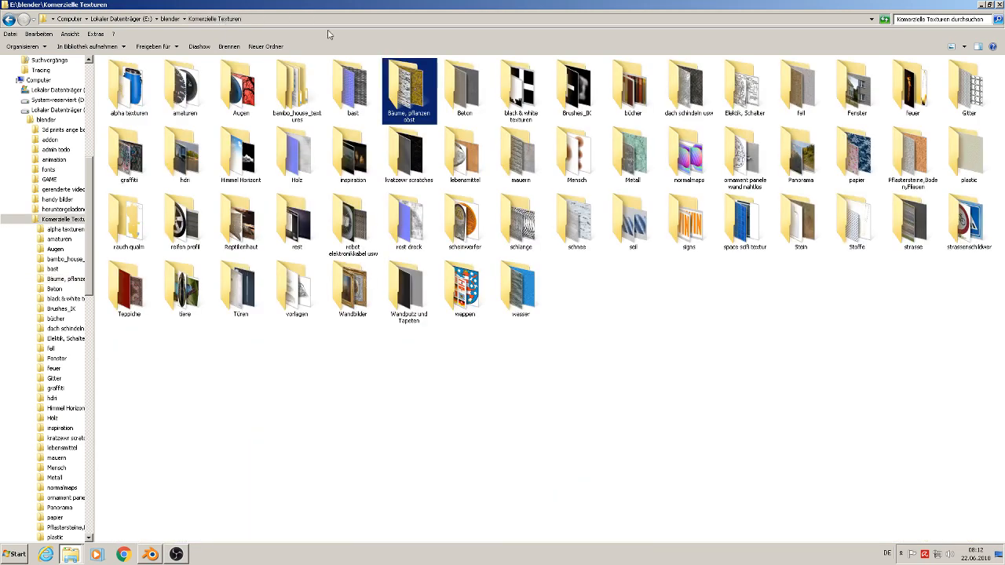
{"action": "left_click", "coordinate": [822, 146]}
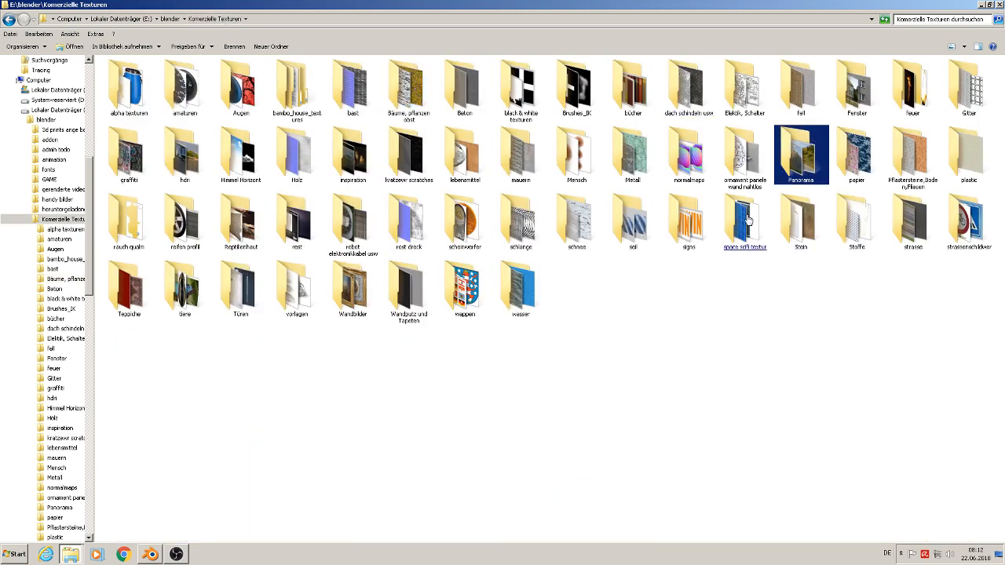
{"action": "double_click", "coordinate": [297, 157]}
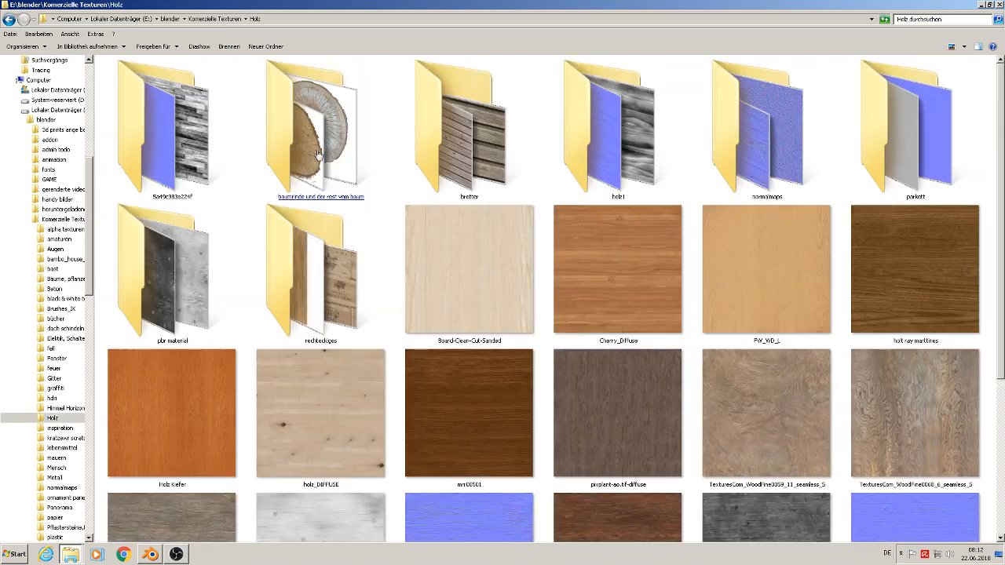
Look through the wood textures in the Holz folder and its rechteckiges subfolder, and return to Holz.
{"action": "scroll", "coordinate": [433, 285], "scroll_direction": "down", "scroll_amount": 3}
{"action": "left_click", "coordinate": [436, 289]}
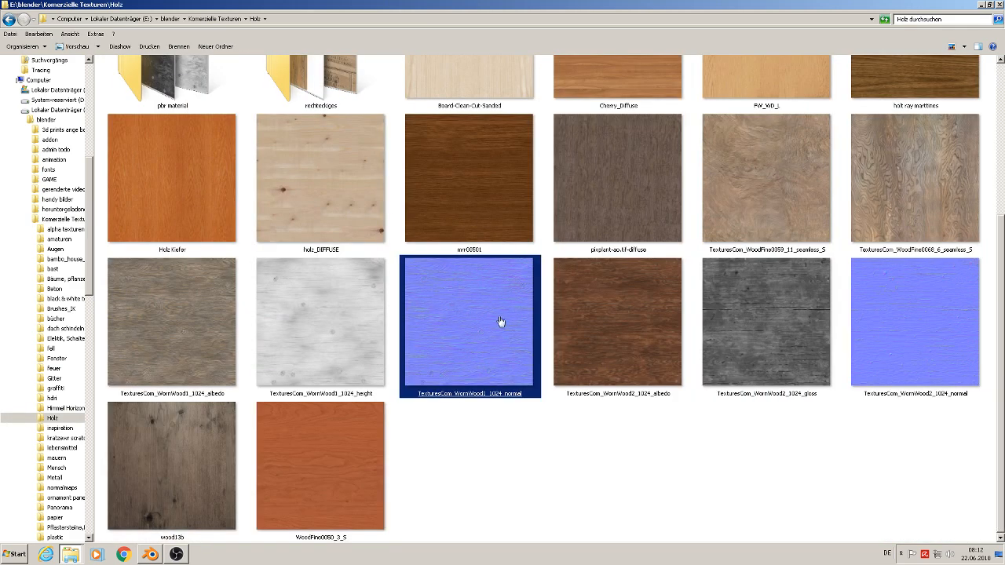
{"action": "scroll", "coordinate": [669, 433], "scroll_direction": "up", "scroll_amount": 3}
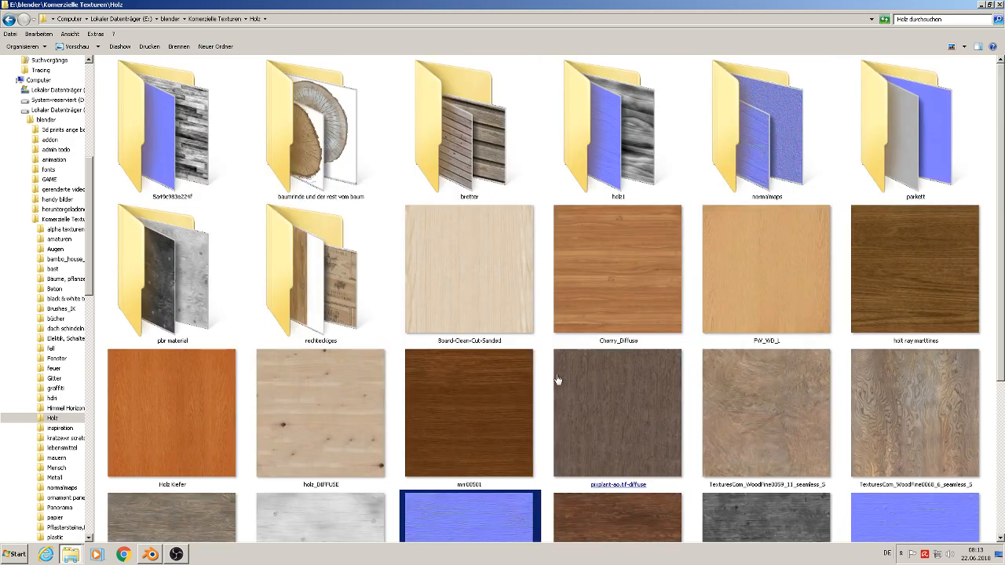
{"action": "double_click", "coordinate": [349, 292]}
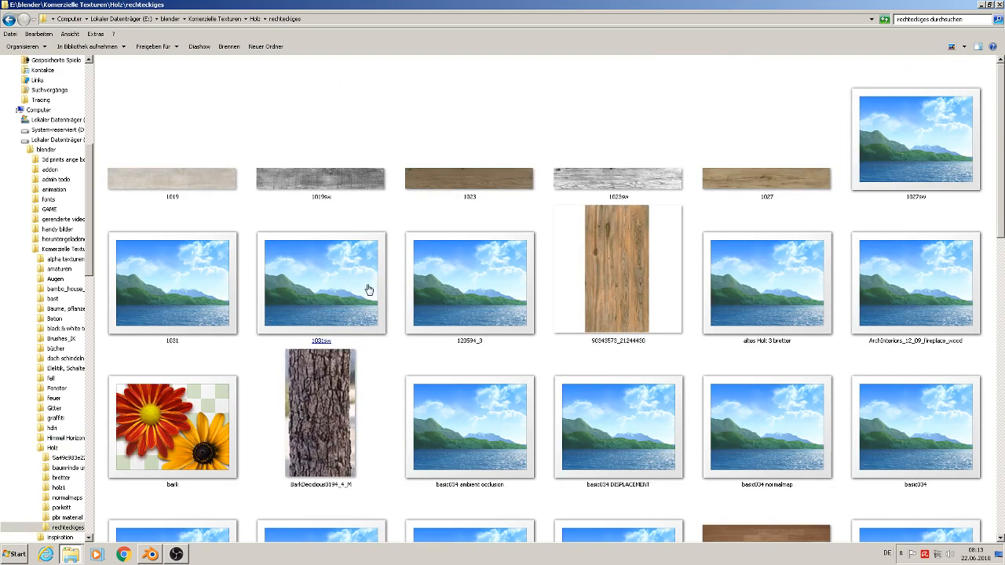
{"action": "scroll", "coordinate": [374, 292], "scroll_direction": "down", "scroll_amount": 3}
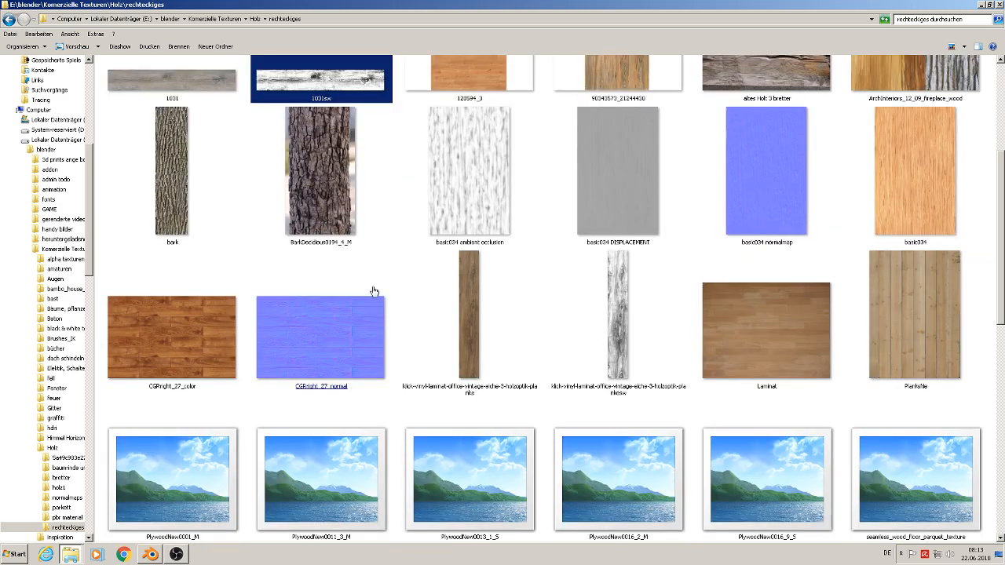
{"action": "scroll", "coordinate": [374, 292], "scroll_direction": "down", "scroll_amount": 8}
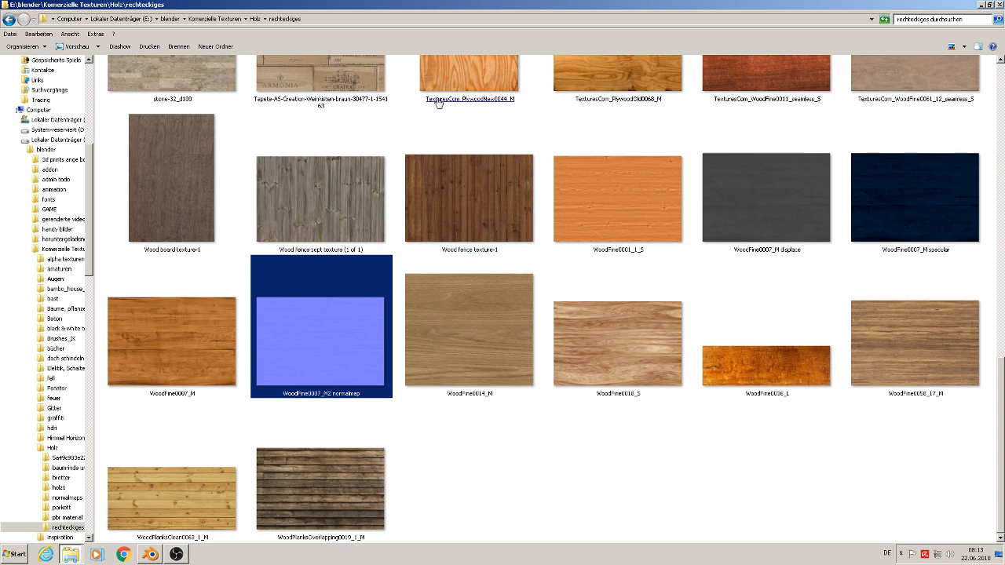
{"action": "left_click", "coordinate": [255, 18]}
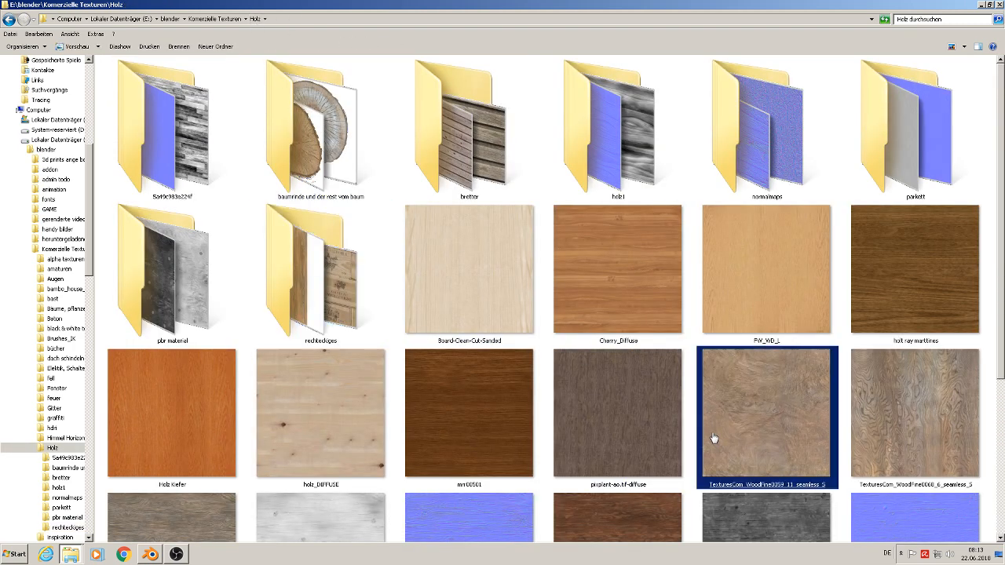
Compare the Holz textures, view the pixplant-ao.tif-diffuse wood image at full size, and close the image viewer.
{"action": "scroll", "coordinate": [714, 438], "scroll_direction": "down", "scroll_amount": 3}
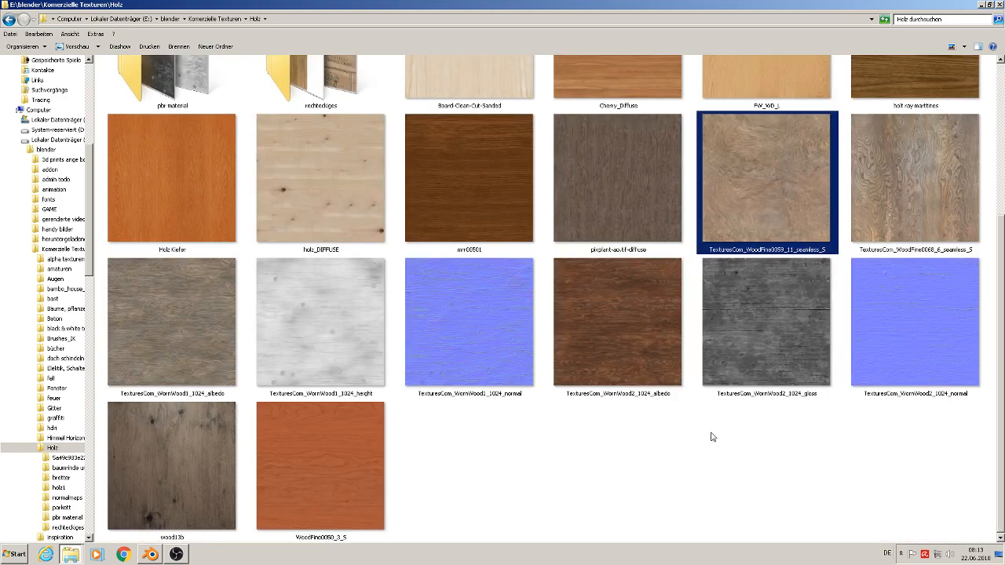
{"action": "scroll", "coordinate": [713, 437], "scroll_direction": "up", "scroll_amount": 3}
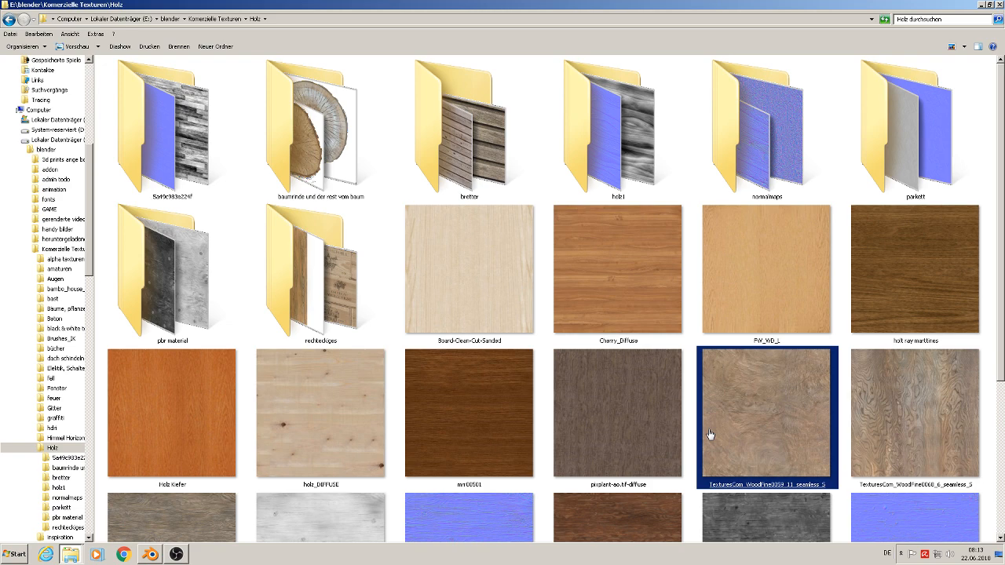
{"action": "scroll", "coordinate": [710, 435], "scroll_direction": "down", "scroll_amount": 3}
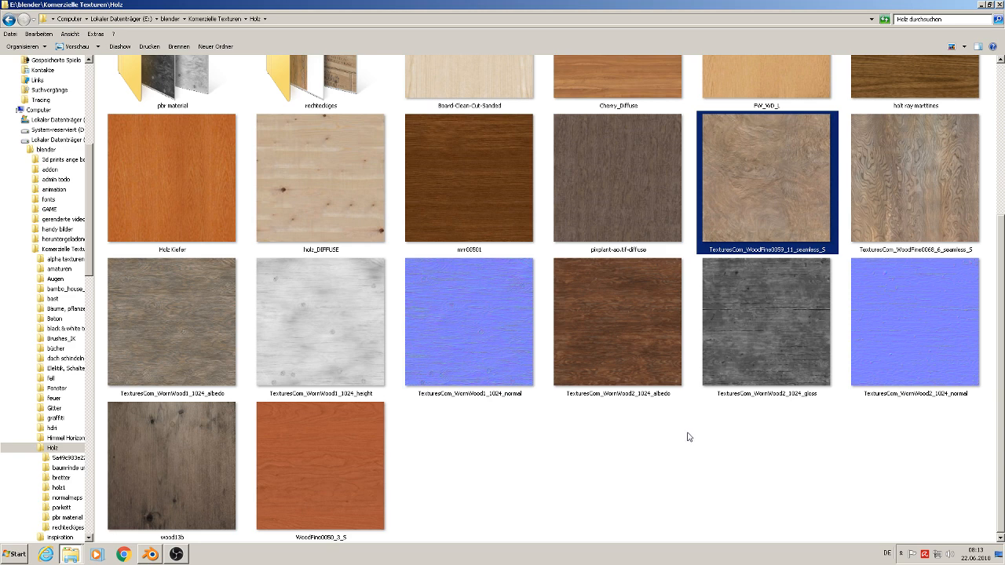
{"action": "double_click", "coordinate": [611, 216]}
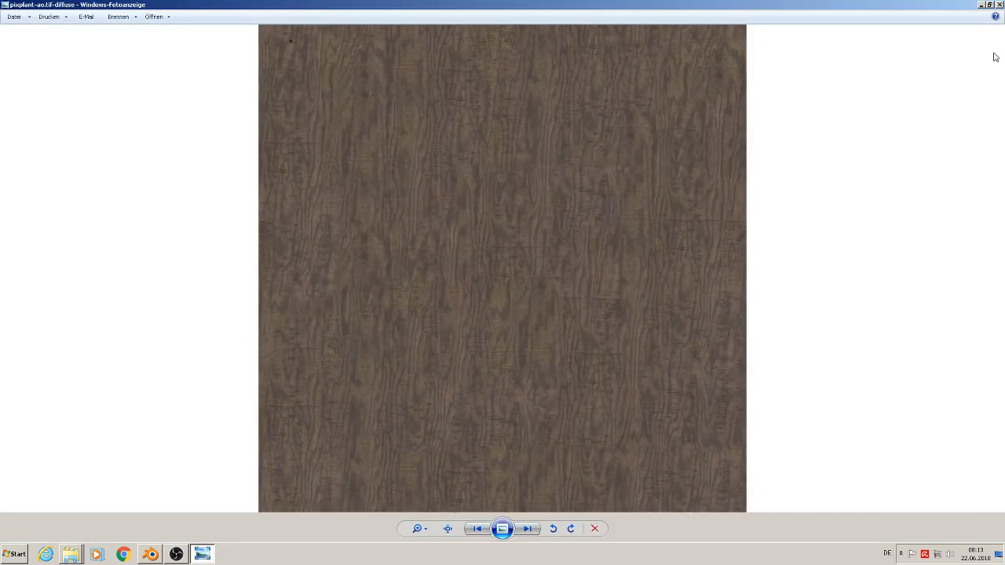
{"action": "left_click", "coordinate": [1000, 5]}
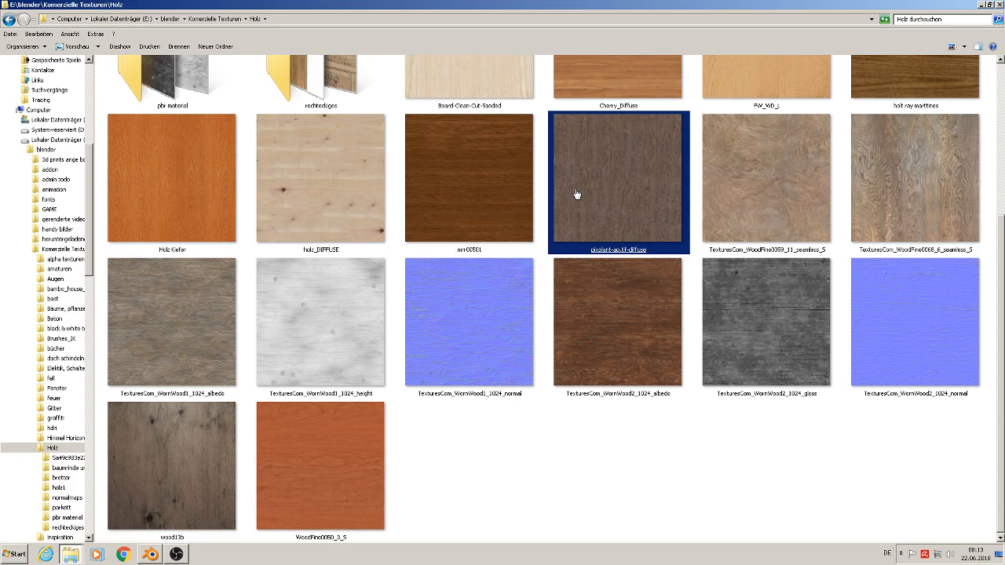
Open the bretter subfolder of Holz to view its plank textures.
{"action": "scroll", "coordinate": [505, 263], "scroll_direction": "up", "scroll_amount": 3}
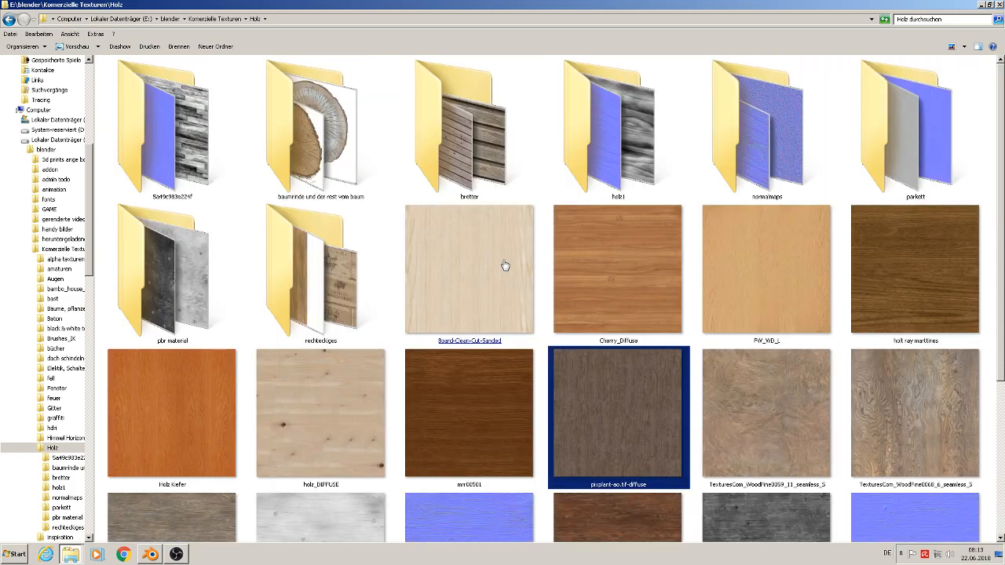
{"action": "left_click", "coordinate": [575, 300]}
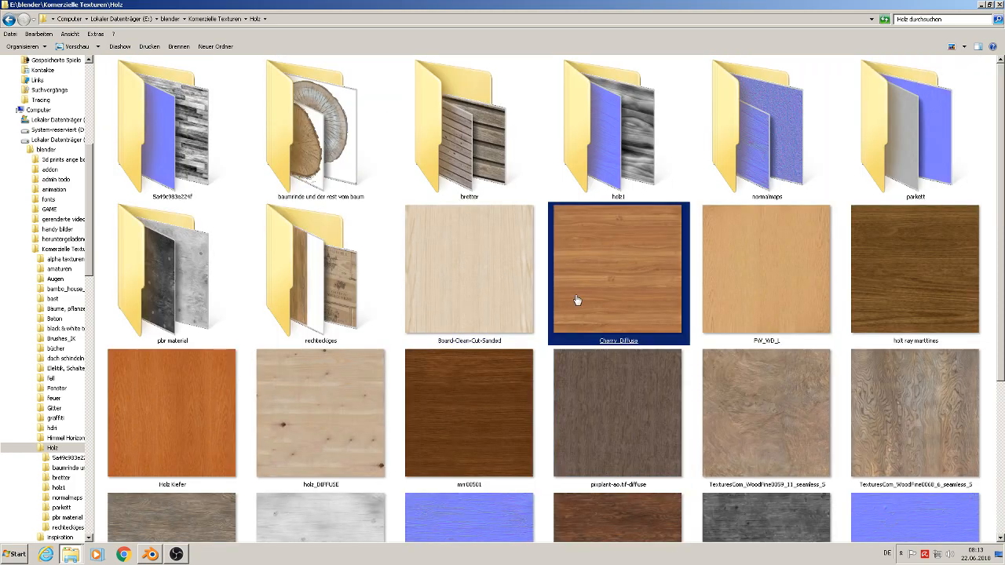
{"action": "left_click", "coordinate": [509, 146]}
{"action": "double_click", "coordinate": [475, 146]}
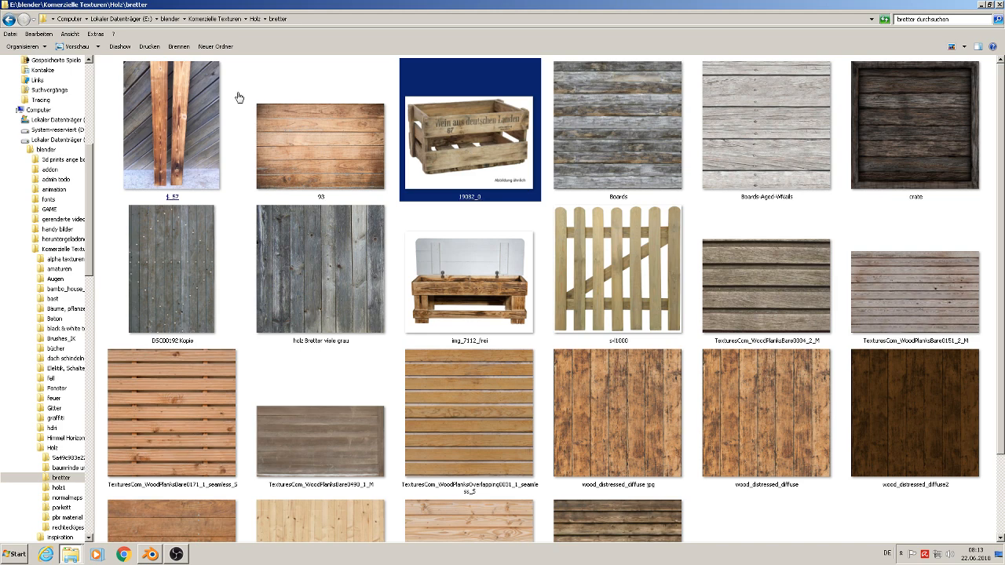
Copy the TexturesCom_WornWood1_512_albedo image from the pbr material subfolder of the Holz texture folder.
{"action": "left_click", "coordinate": [256, 18]}
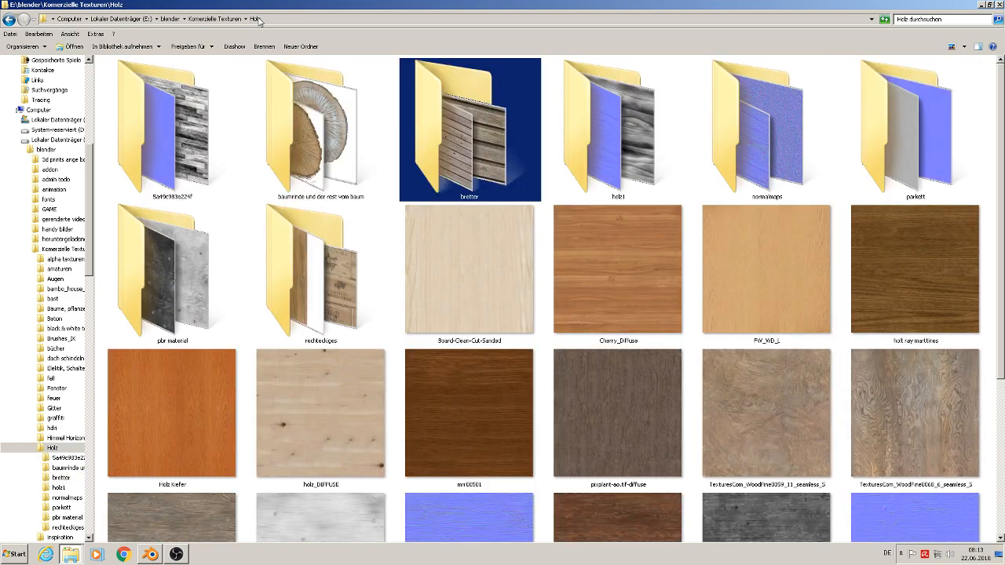
{"action": "left_click", "coordinate": [326, 306]}
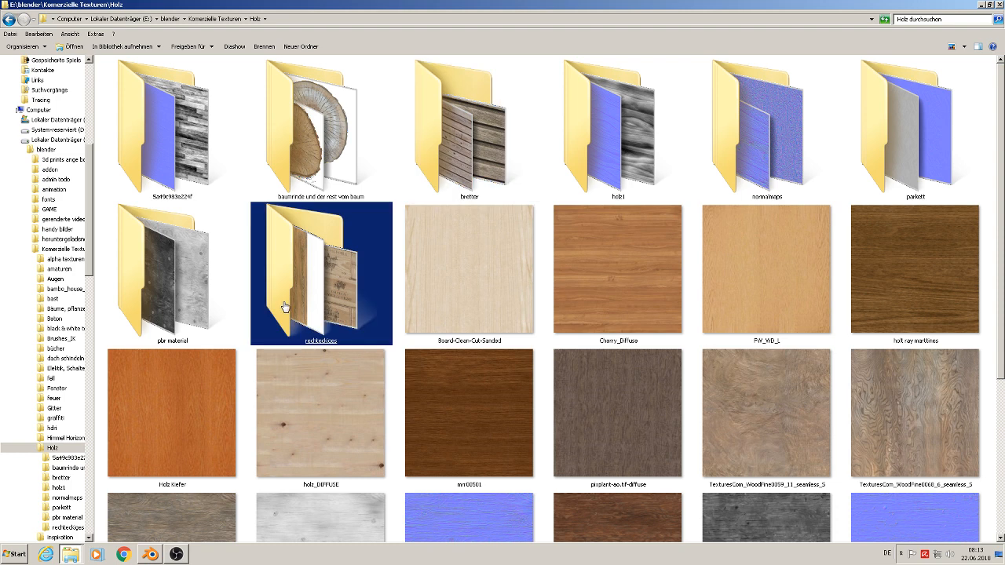
{"action": "double_click", "coordinate": [181, 304]}
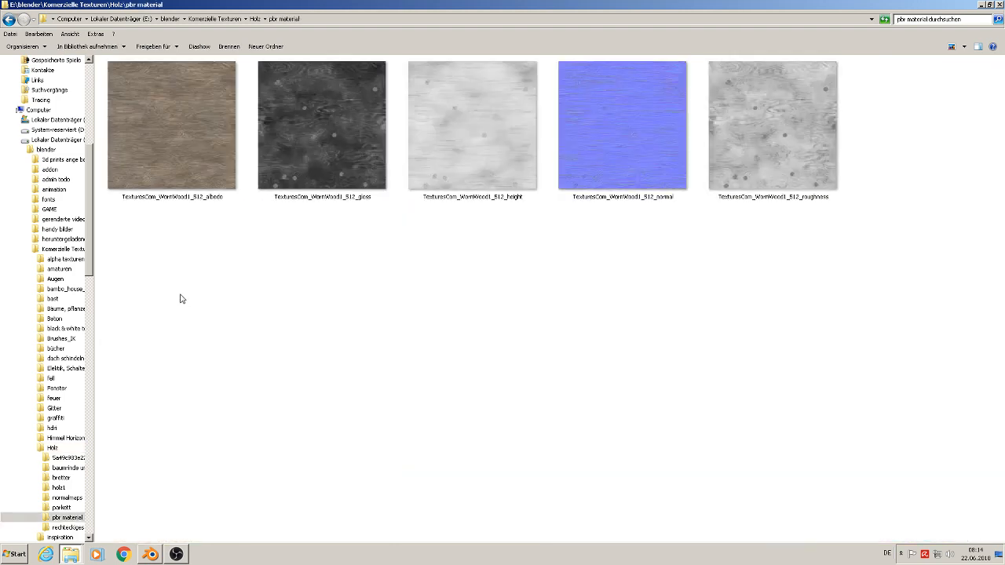
{"action": "left_click", "coordinate": [170, 183]}
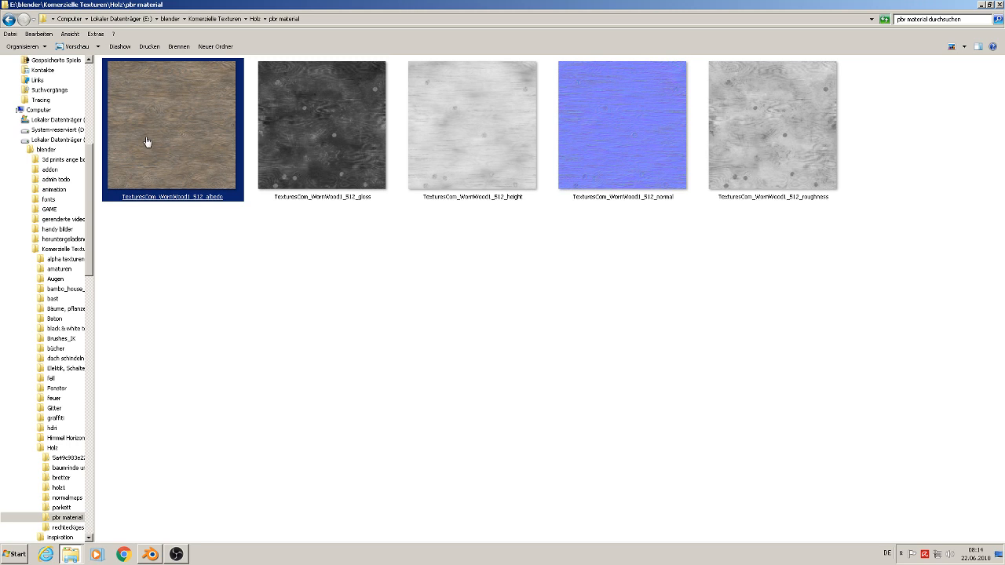
{"action": "right_click", "coordinate": [165, 144]}
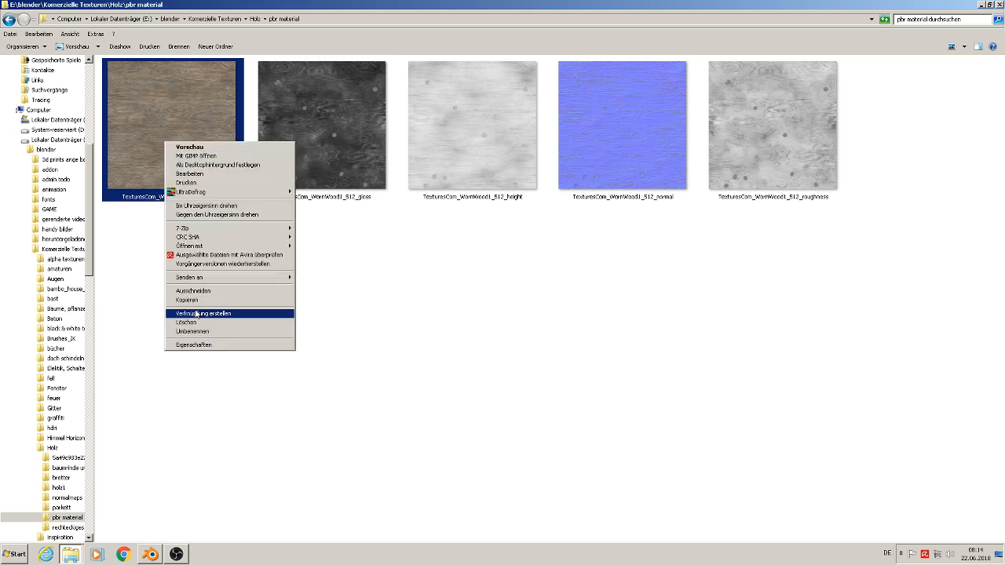
{"action": "left_click", "coordinate": [193, 306]}
Paste the copied wood image into the project's st. michelle\textur folder.
{"action": "left_click", "coordinate": [70, 549]}
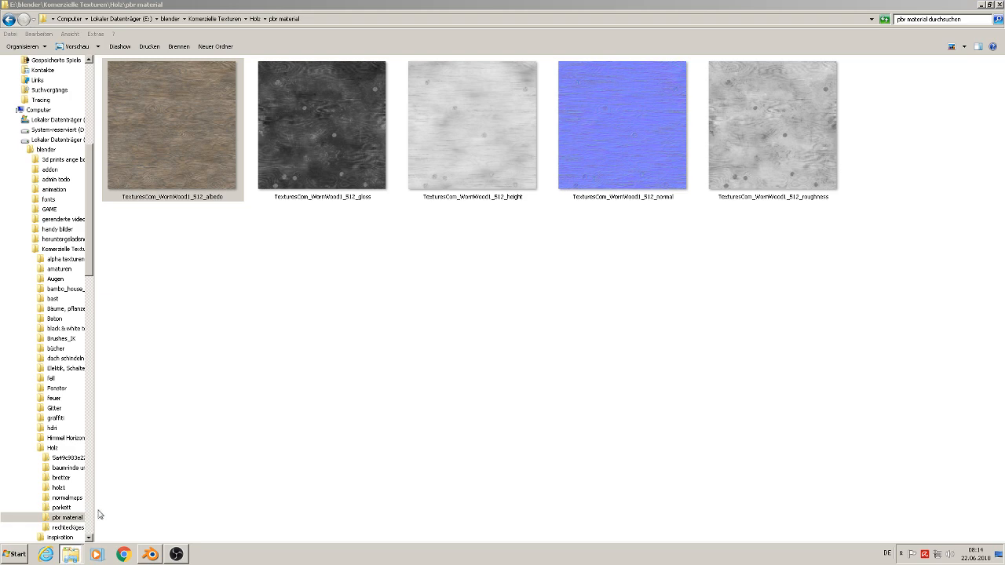
{"action": "left_click", "coordinate": [107, 518]}
{"action": "right_click", "coordinate": [549, 470]}
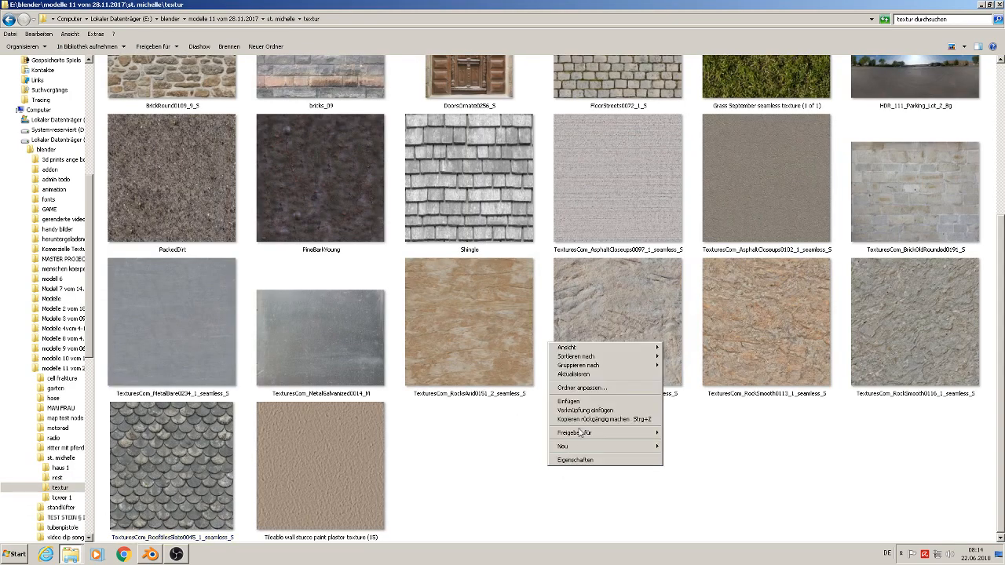
{"action": "left_click", "coordinate": [591, 402]}
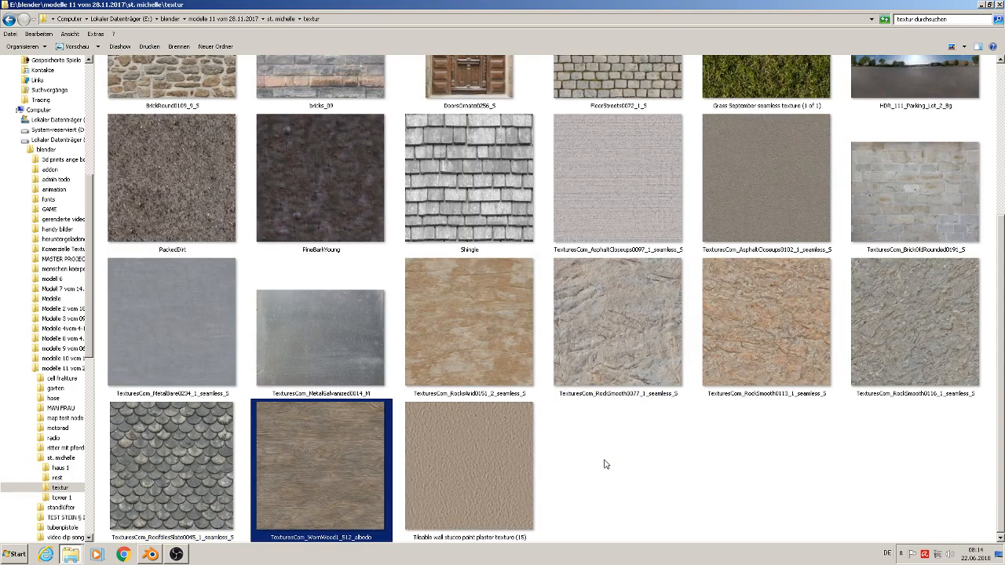
{"action": "left_click", "coordinate": [649, 482]}
Switch to Blender and mark all edges of the beam above the window as seams.
{"action": "left_click", "coordinate": [149, 554]}
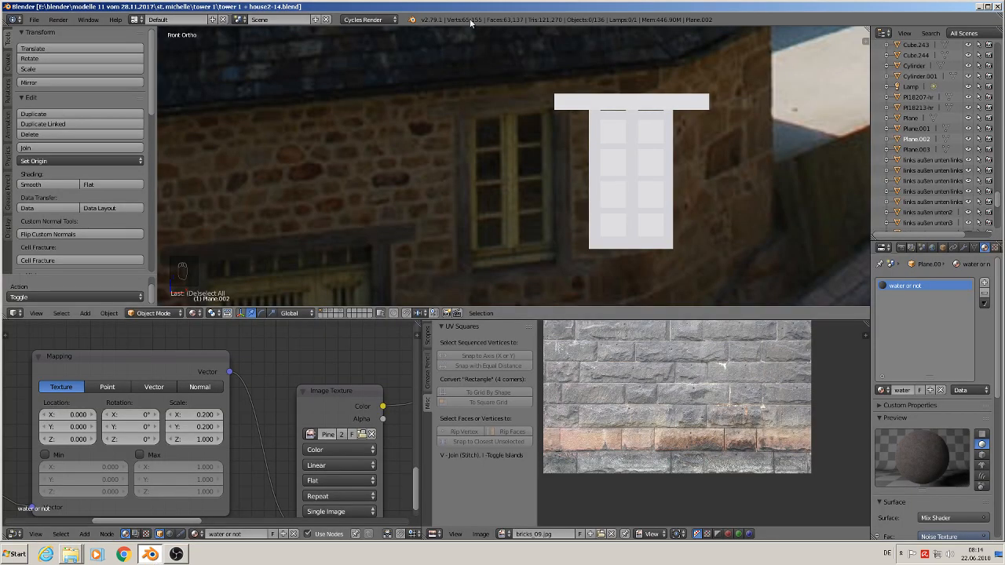
{"action": "right_click", "coordinate": [650, 106]}
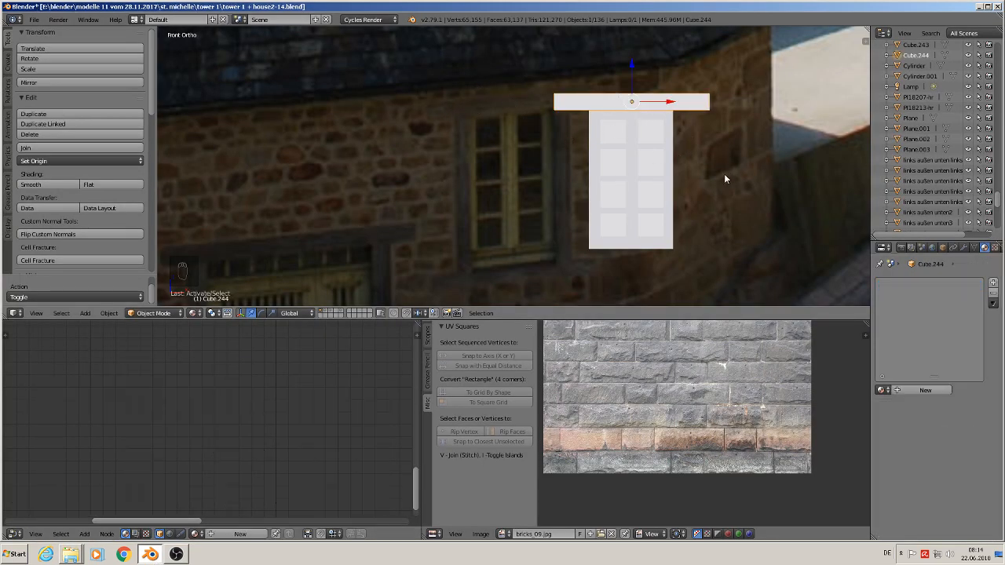
{"action": "middle_click_drag", "start_coordinate": [725, 179], "coordinate": [593, 225], "text": "shift"}
{"action": "scroll", "coordinate": [593, 225], "scroll_direction": "up", "scroll_amount": 3}
{"action": "key", "text": "Tab"}
{"action": "middle_click_drag", "start_coordinate": [523, 164], "coordinate": [573, 186]}
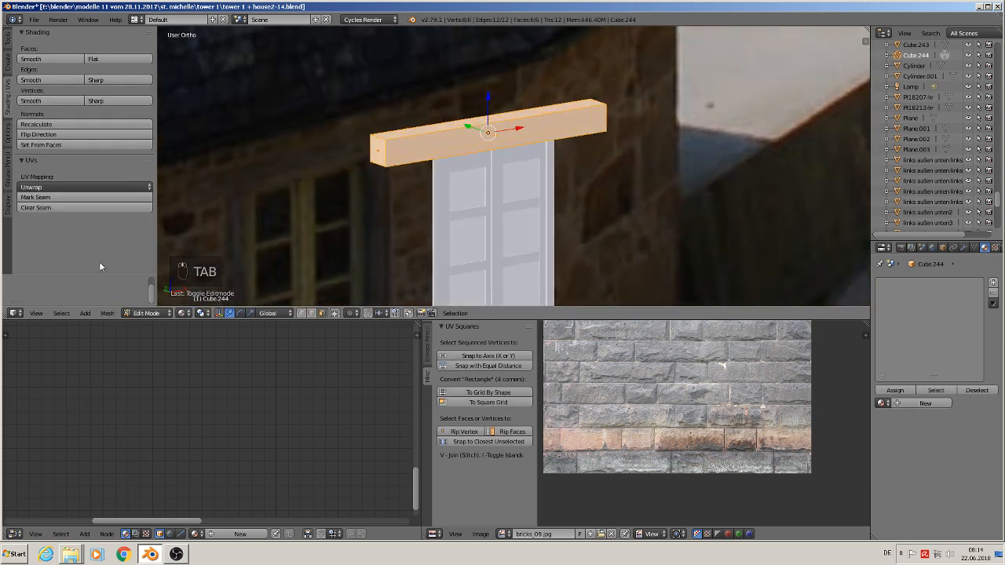
{"action": "left_click", "coordinate": [61, 197]}
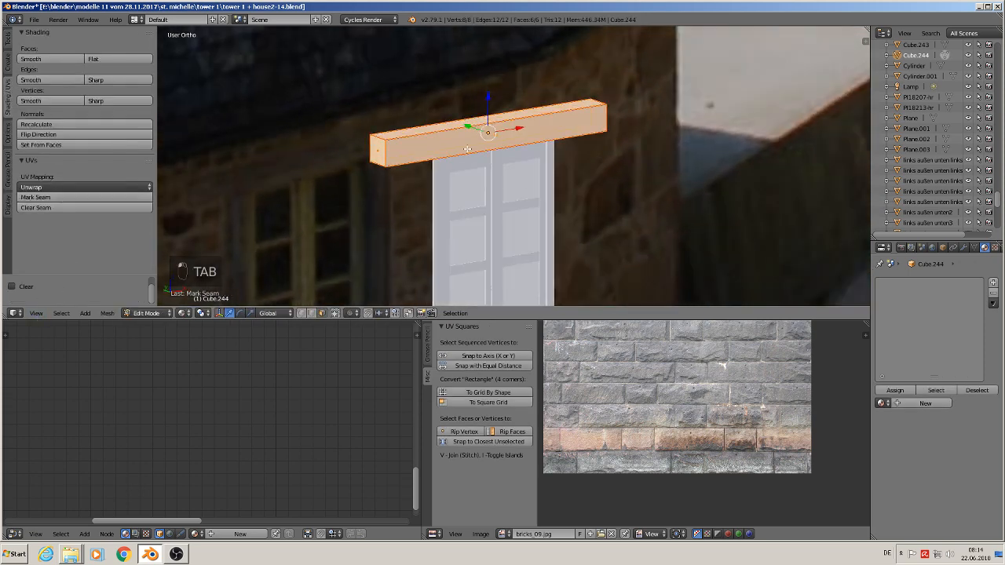
Return to Object Mode and apply the beam's rotation and scale.
{"action": "key", "text": "Tab"}
{"action": "left_click", "coordinate": [104, 314]}
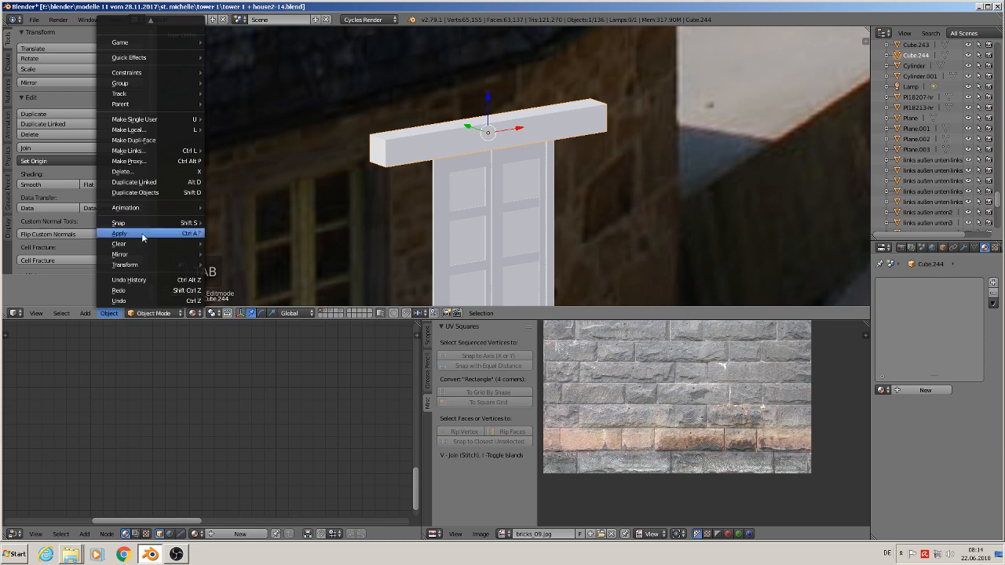
{"action": "mouse_move", "coordinate": [142, 237]}
{"action": "left_click", "coordinate": [239, 262]}
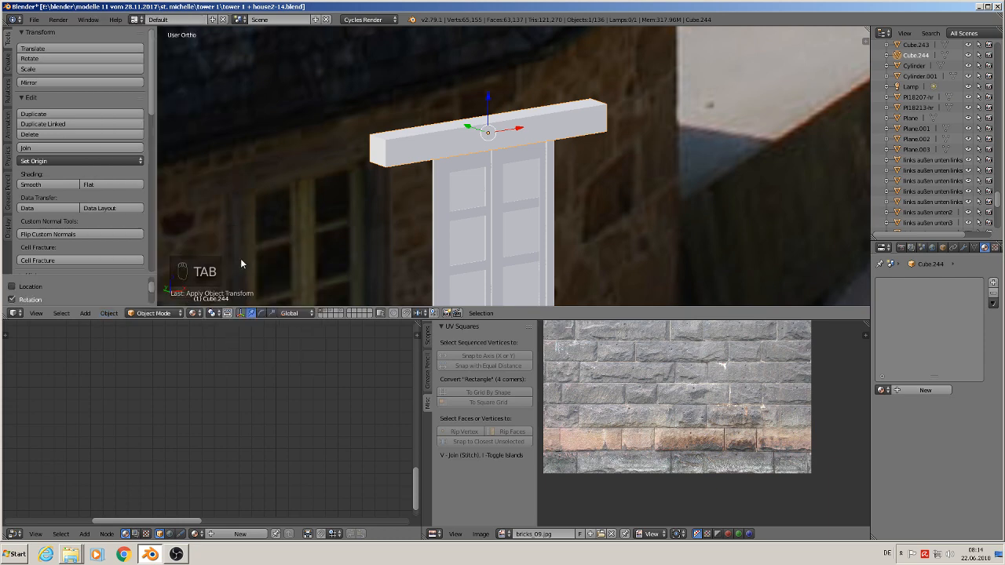
Unwrap all faces of the beam along its seams.
{"action": "key", "text": "Tab"}
{"action": "key", "text": "u"}
{"action": "left_click", "coordinate": [475, 150]}
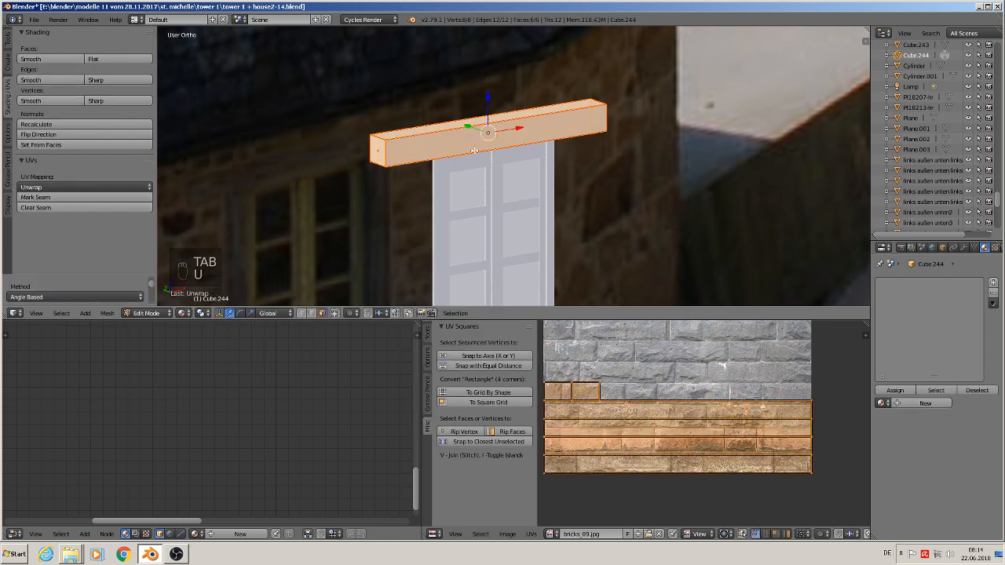
{"action": "key", "text": "Tab"}
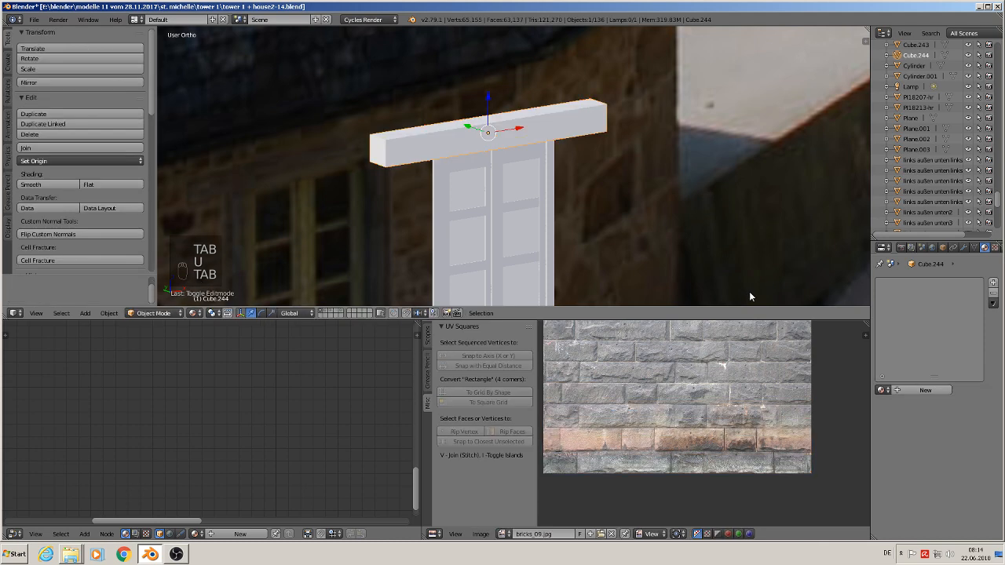
Create a new material on the beam and name it "wood window 1".
{"action": "left_click", "coordinate": [925, 392]}
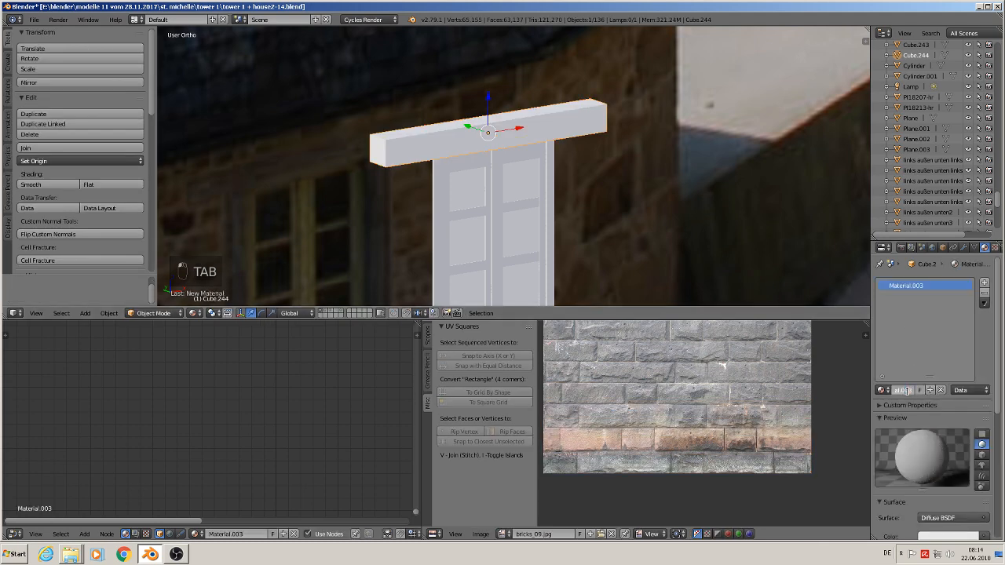
{"action": "double_click", "coordinate": [910, 390]}
{"action": "left_click", "coordinate": [909, 390]}
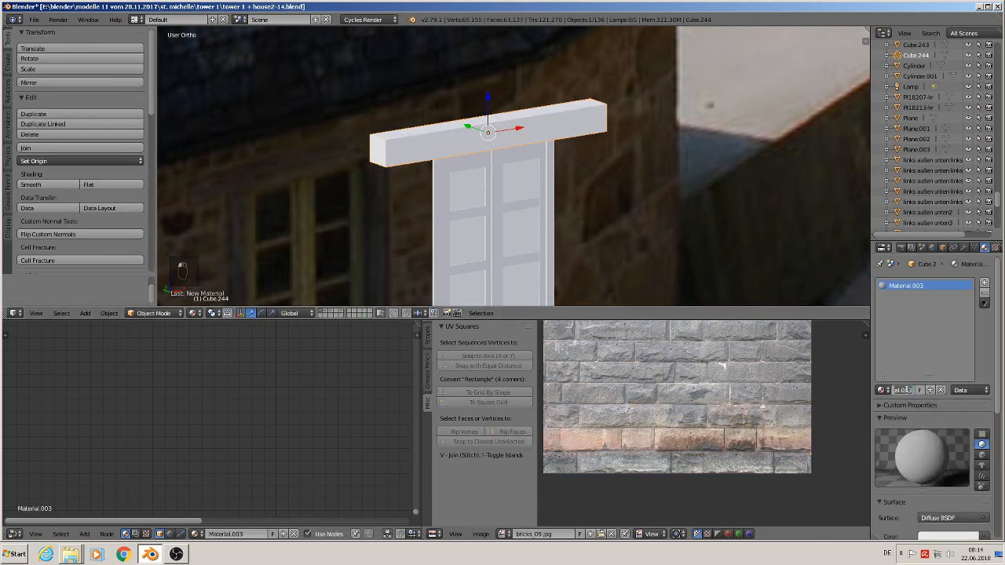
{"action": "type", "text": "wood window 1"}
{"action": "key", "text": "Return"}
Set the surface shader of the beam's material to Principled BSDF.
{"action": "scroll", "coordinate": [939, 409], "scroll_direction": "down", "scroll_amount": 2}
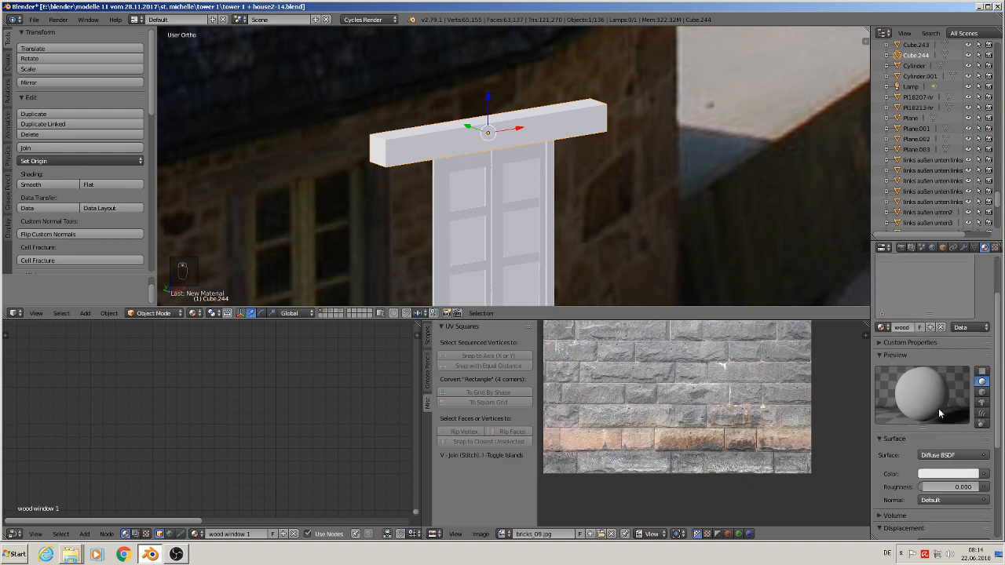
{"action": "middle_click_drag", "start_coordinate": [939, 410], "coordinate": [933, 339], "text": "shift"}
{"action": "left_click", "coordinate": [950, 454]}
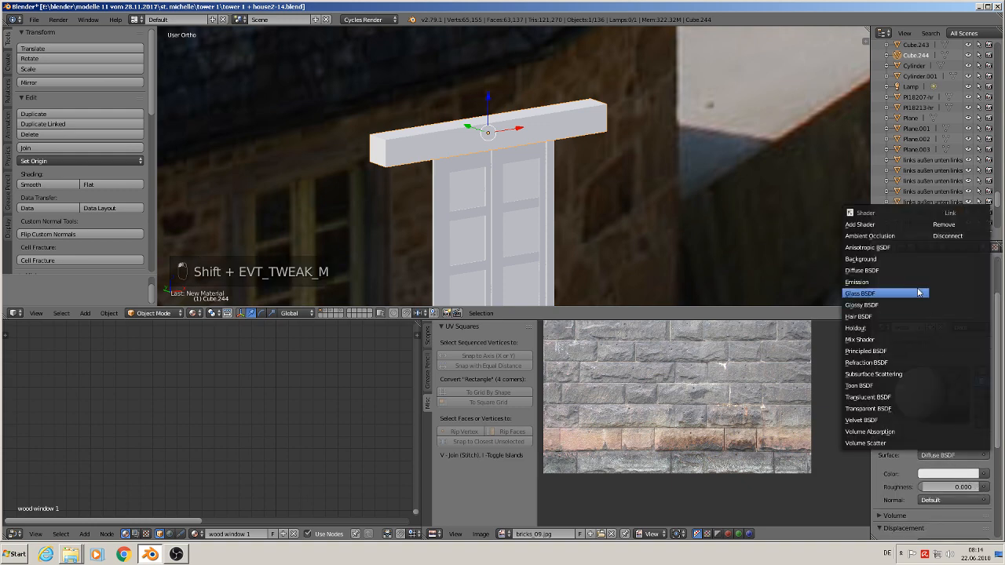
{"action": "left_click", "coordinate": [911, 350]}
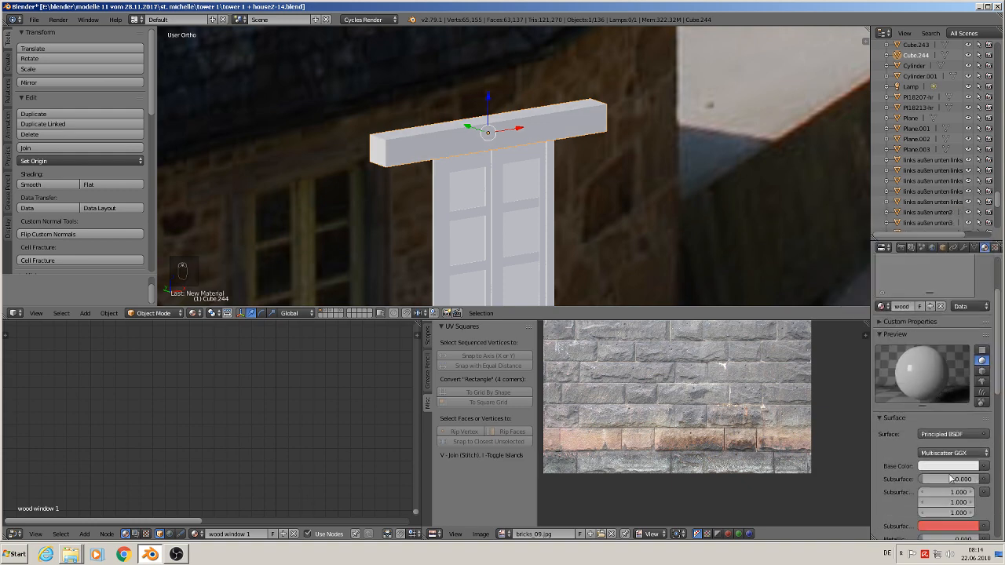
Set the base color to an Image Texture using TexturesCom_WornWood1_512_albedo.tiff from the textur folder.
{"action": "scroll", "coordinate": [903, 424], "scroll_direction": "down", "scroll_amount": 2}
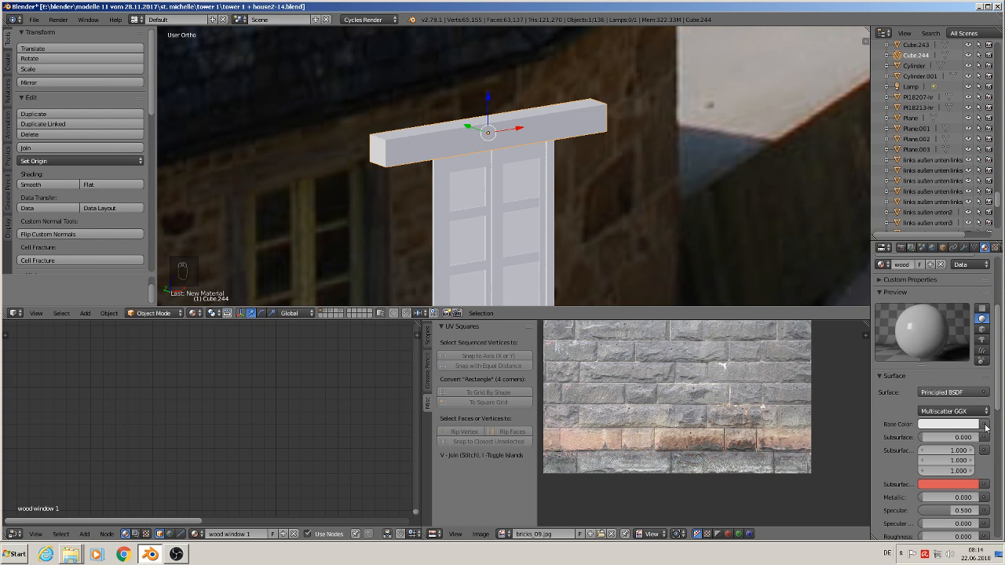
{"action": "left_click", "coordinate": [984, 425]}
{"action": "left_click", "coordinate": [783, 336]}
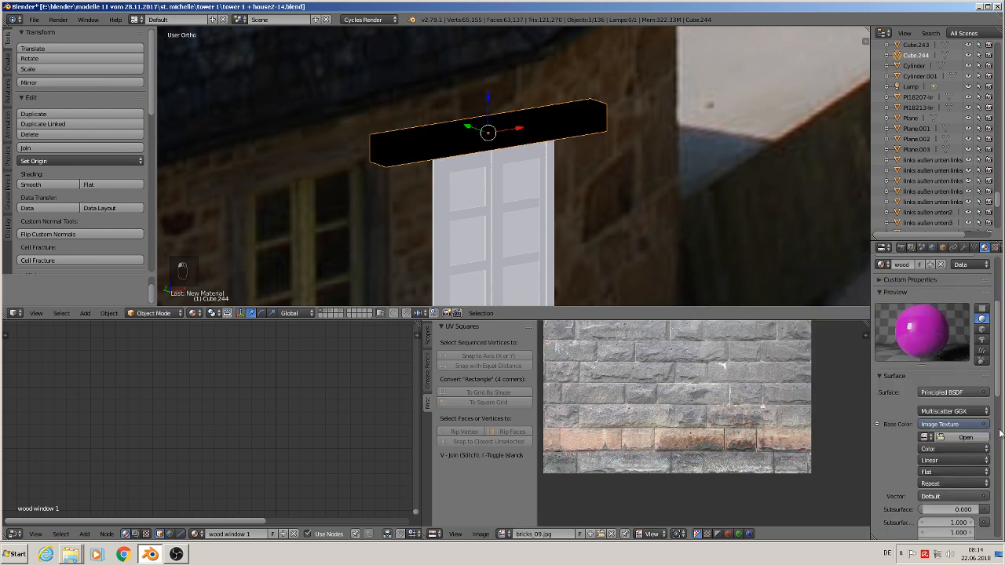
{"action": "left_click", "coordinate": [952, 440]}
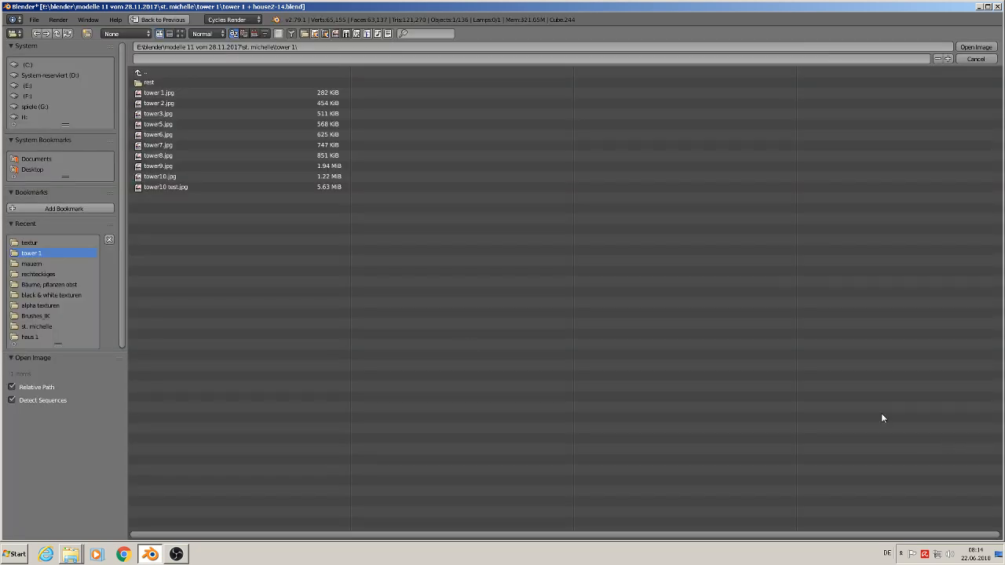
{"action": "left_click", "coordinate": [30, 242]}
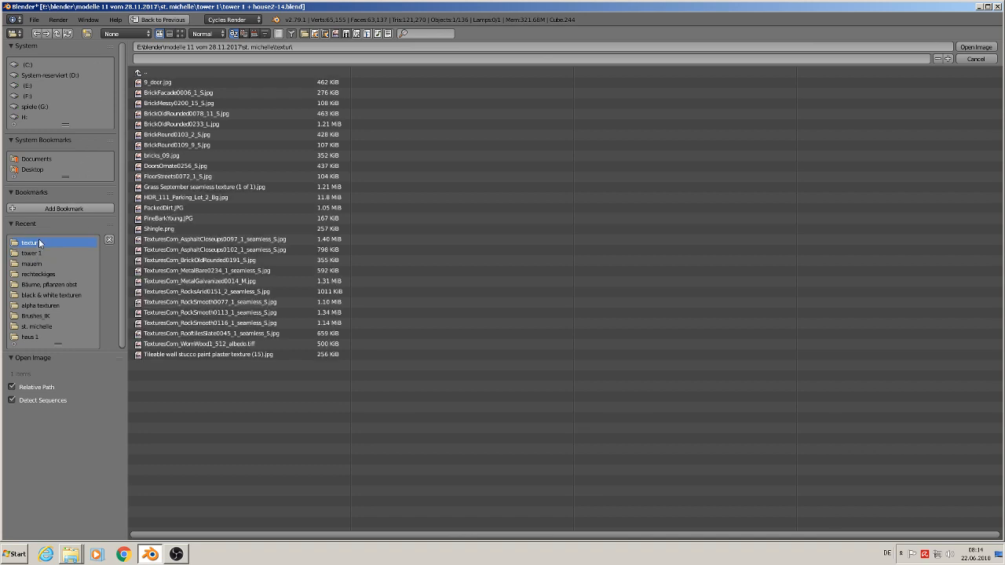
{"action": "left_click", "coordinate": [180, 34]}
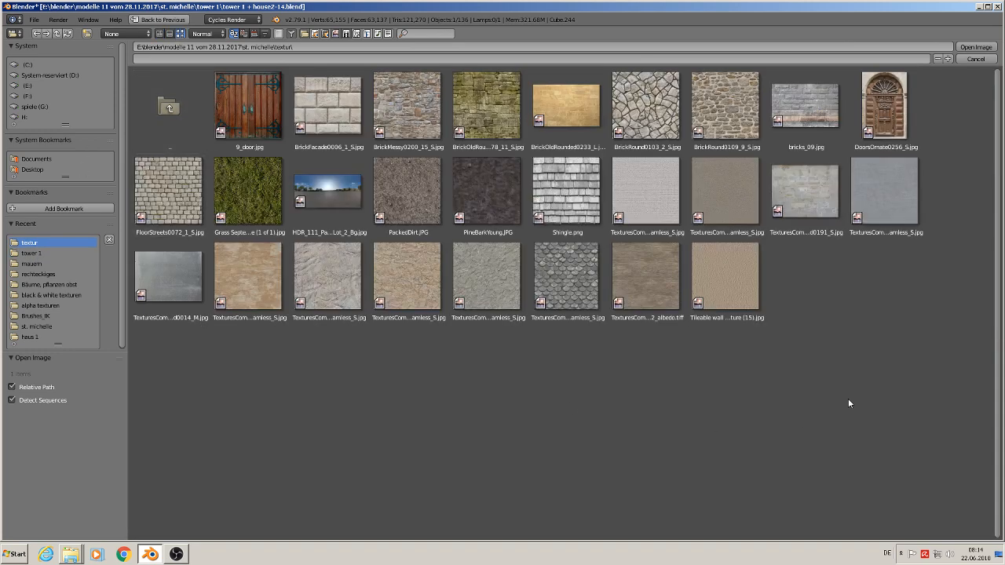
{"action": "double_click", "coordinate": [644, 276]}
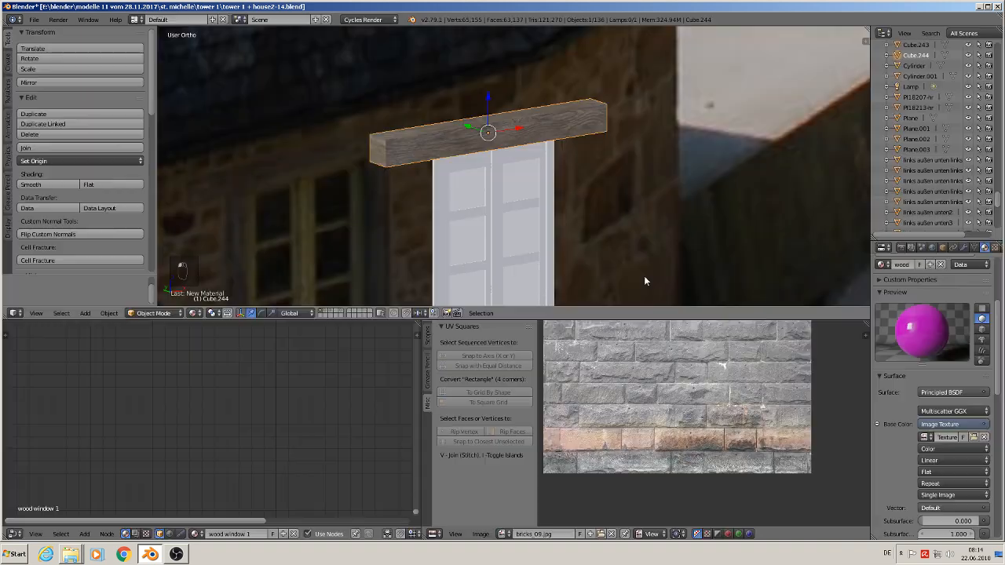
Deselect everything and examine the wood texture on the beam up close and from the front.
{"action": "scroll", "coordinate": [404, 157], "scroll_direction": "up", "scroll_amount": 2}
{"action": "scroll", "coordinate": [463, 203], "scroll_direction": "up", "scroll_amount": 2}
{"action": "key", "text": "a"}
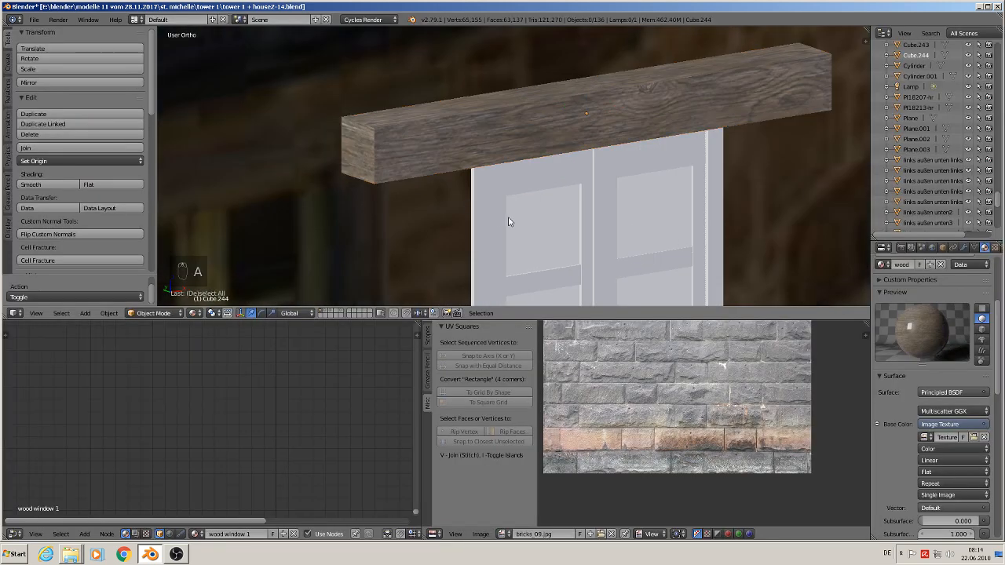
{"action": "middle_click_drag", "start_coordinate": [509, 218], "coordinate": [484, 211]}
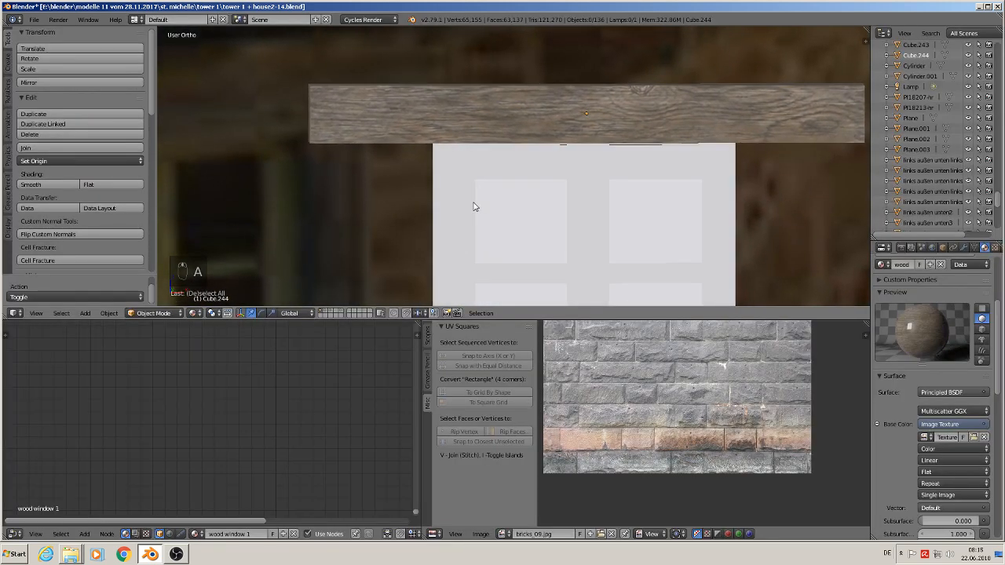
{"action": "scroll", "coordinate": [479, 236], "scroll_direction": "down", "scroll_amount": 2}
{"action": "scroll", "coordinate": [482, 276], "scroll_direction": "down", "scroll_amount": 3}
{"action": "scroll", "coordinate": [304, 457], "scroll_direction": "down", "scroll_amount": 4}
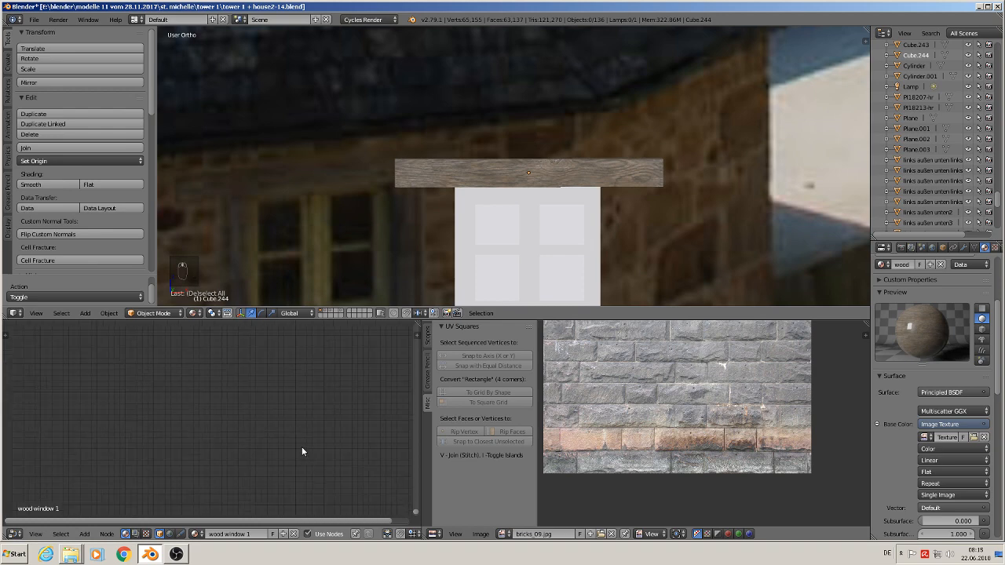
Connect the Image Texture node's Color output to the Material Output's Displacement input and check the beam.
{"action": "scroll", "coordinate": [402, 405], "scroll_direction": "down", "scroll_amount": 4}
{"action": "middle_click_drag", "start_coordinate": [390, 412], "coordinate": [326, 429]}
{"action": "scroll", "coordinate": [313, 365], "scroll_direction": "up", "scroll_amount": 5}
{"action": "scroll", "coordinate": [306, 336], "scroll_direction": "up", "scroll_amount": 1}
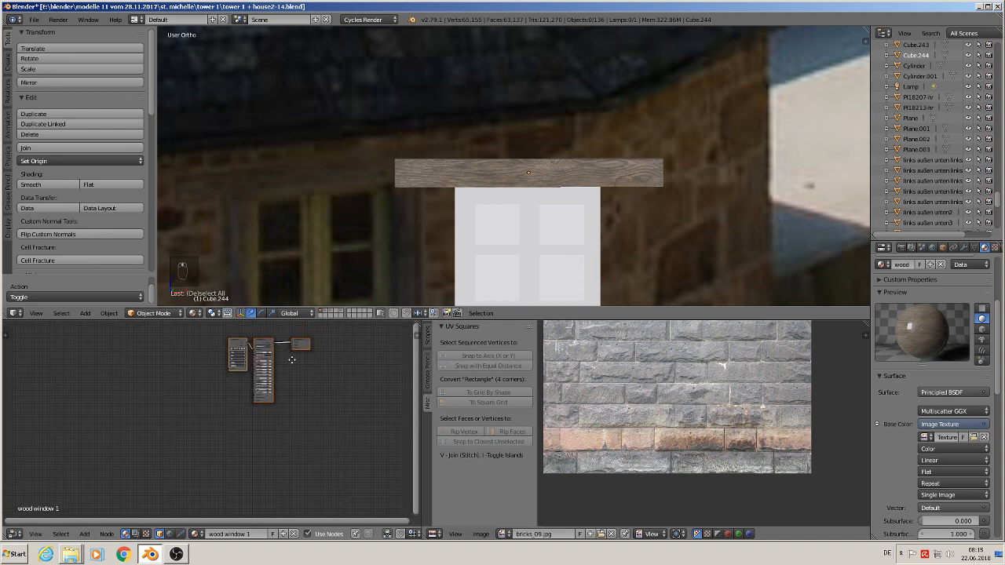
{"action": "middle_click_drag", "start_coordinate": [291, 355], "coordinate": [259, 451]}
{"action": "scroll", "coordinate": [266, 443], "scroll_direction": "up", "scroll_amount": 6}
{"action": "middle_click_drag", "start_coordinate": [272, 413], "coordinate": [304, 335]}
{"action": "scroll", "coordinate": [284, 337], "scroll_direction": "up", "scroll_amount": 3}
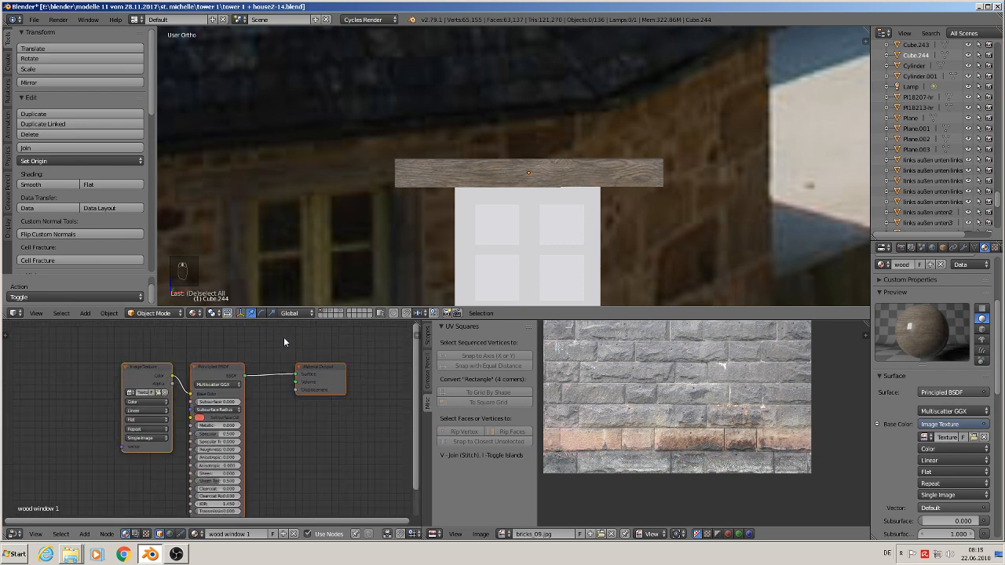
{"action": "left_click_drag", "start_coordinate": [130, 378], "coordinate": [309, 398]}
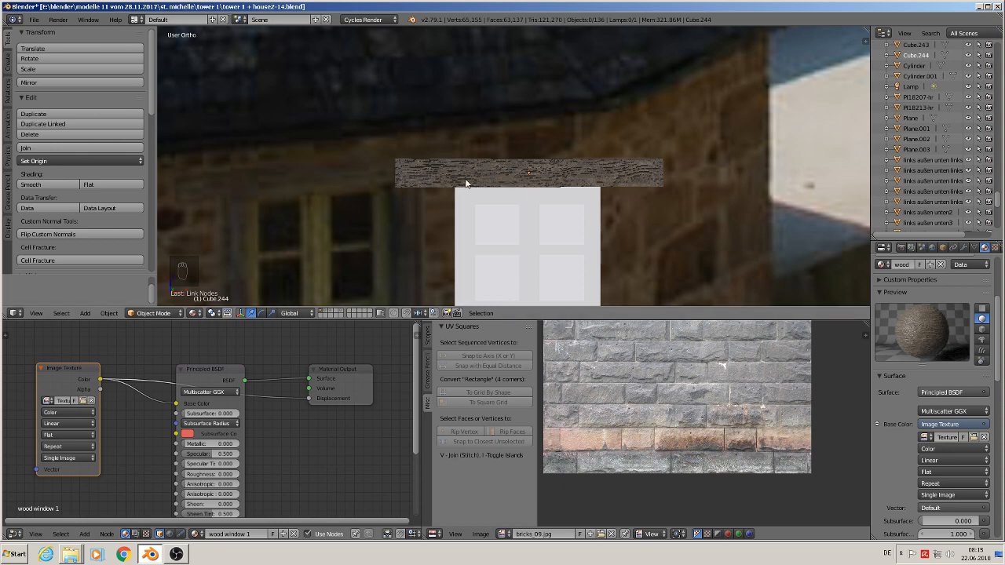
{"action": "scroll", "coordinate": [465, 183], "scroll_direction": "up", "scroll_amount": 2}
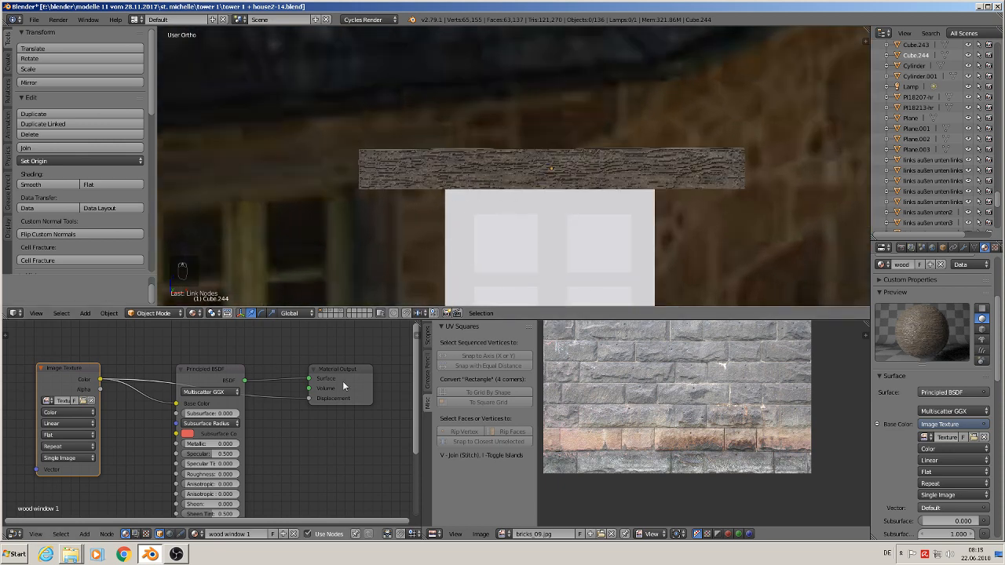
Insert a Math node set to Multiply on the link between the Image Texture and the Material Output's Displacement input.
{"action": "left_click_drag", "start_coordinate": [345, 369], "coordinate": [379, 391]}
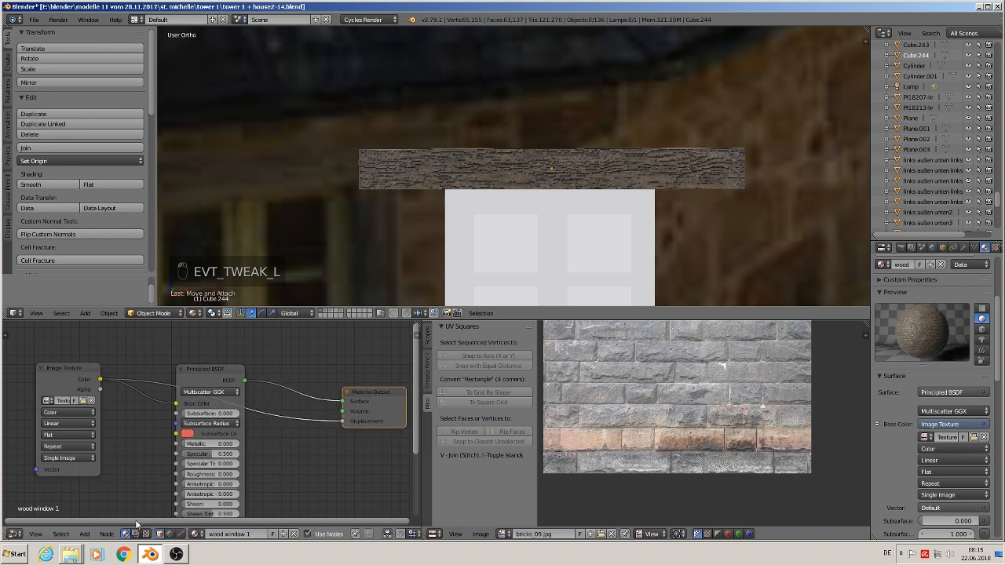
{"action": "left_click", "coordinate": [84, 534]}
{"action": "mouse_move", "coordinate": [110, 448]}
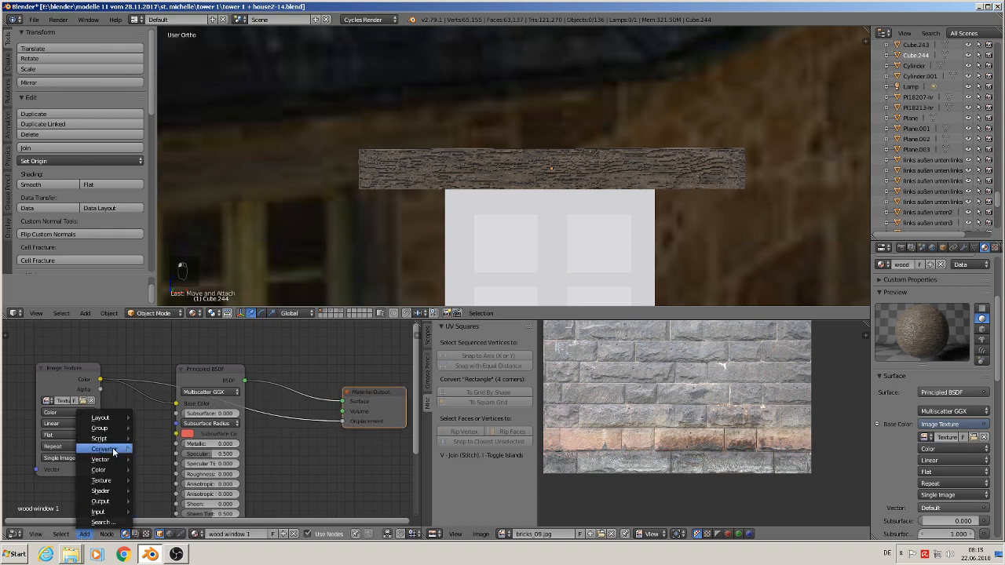
{"action": "left_click", "coordinate": [155, 380]}
{"action": "left_click", "coordinate": [275, 410]}
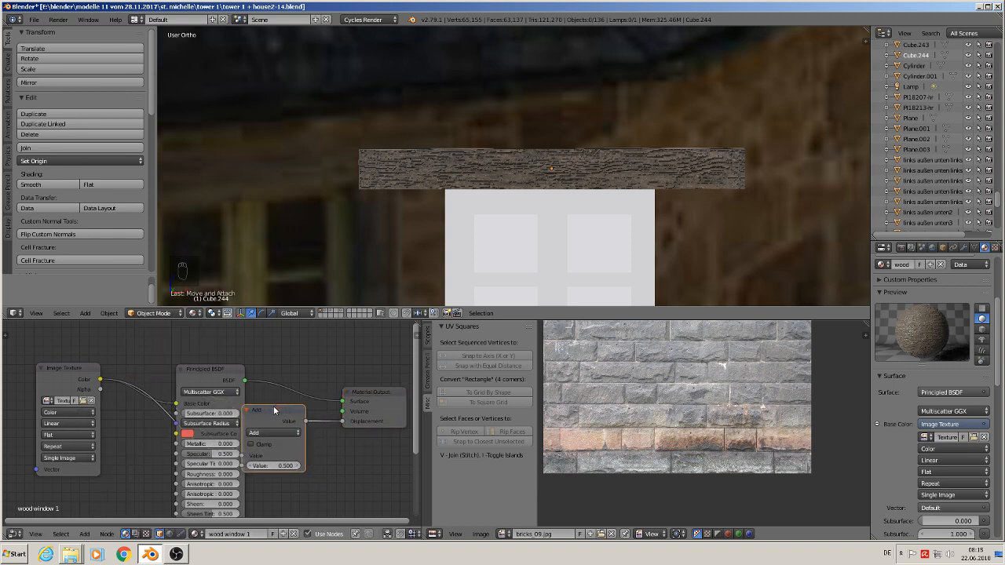
{"action": "left_click_drag", "start_coordinate": [276, 410], "coordinate": [294, 408]}
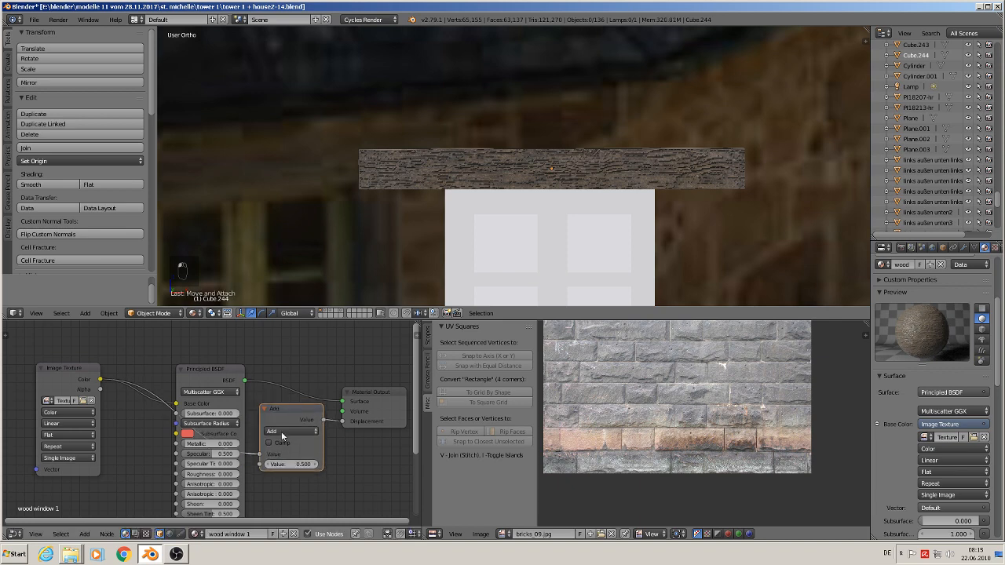
{"action": "left_click", "coordinate": [283, 432]}
{"action": "left_click", "coordinate": [298, 414]}
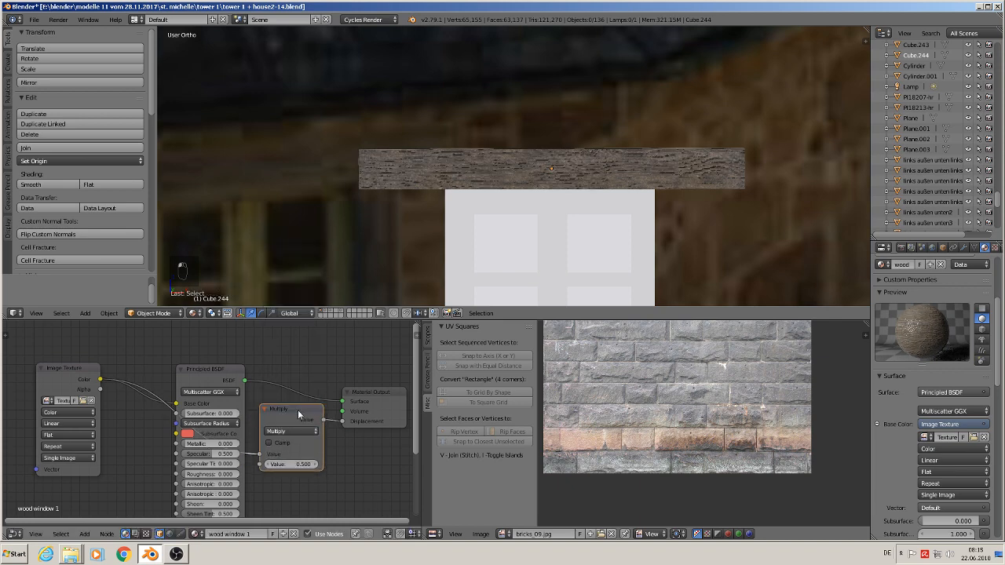
Set the Multiply node's second value to 0.03 and check the softened displacement on the beam.
{"action": "left_click", "coordinate": [283, 466]}
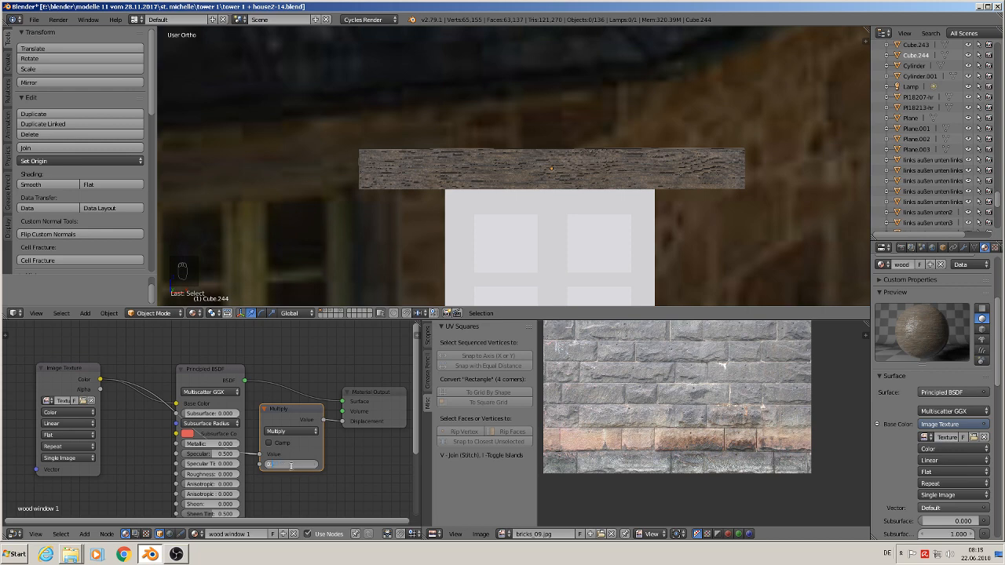
{"action": "type", "text": "0.03"}
{"action": "key", "text": "Return"}
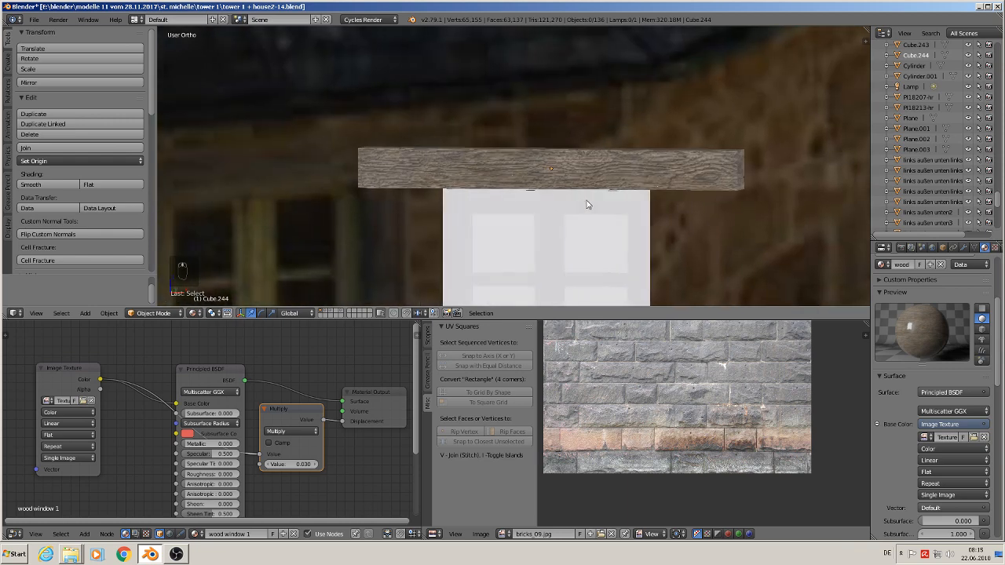
{"action": "middle_click_drag", "start_coordinate": [588, 205], "coordinate": [610, 197]}
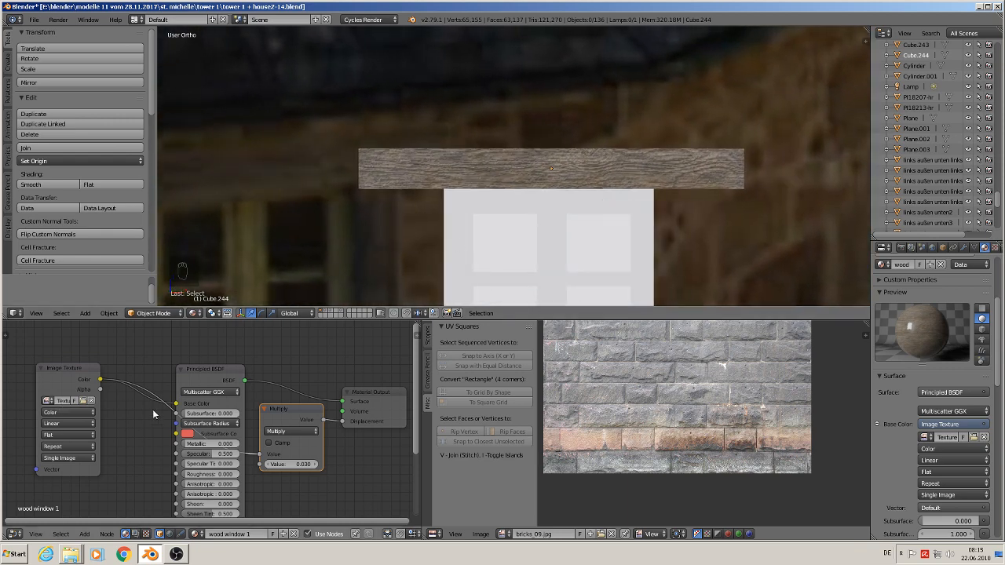
{"action": "middle_click_drag", "start_coordinate": [483, 229], "coordinate": [419, 168]}
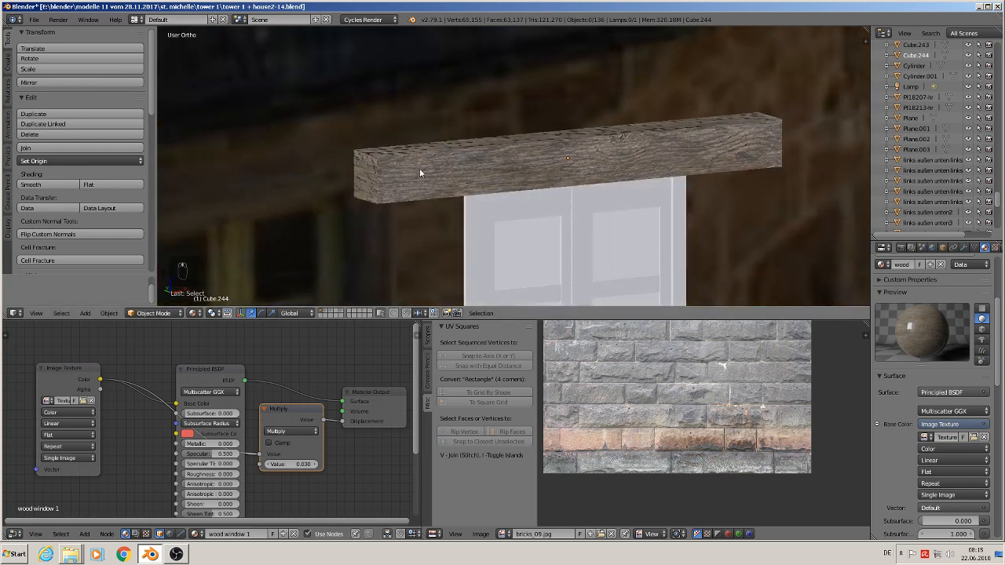
Bevel all edges of the beam slightly with multiple segments in Edit Mode, and return to Object Mode.
{"action": "key", "text": "Tab"}
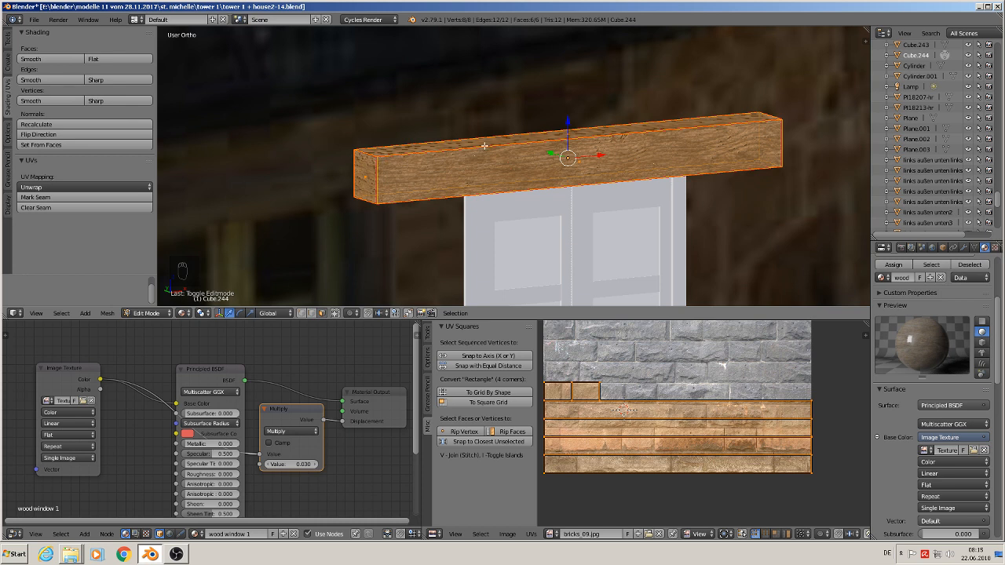
{"action": "key", "text": "ctrl+b"}
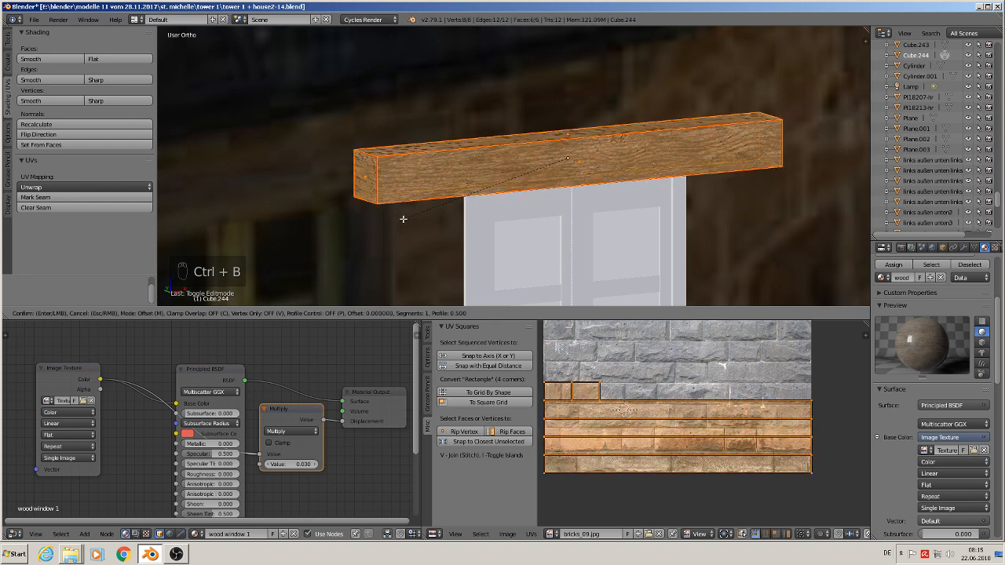
{"action": "scroll", "coordinate": [396, 218], "scroll_direction": "up", "scroll_amount": 1}
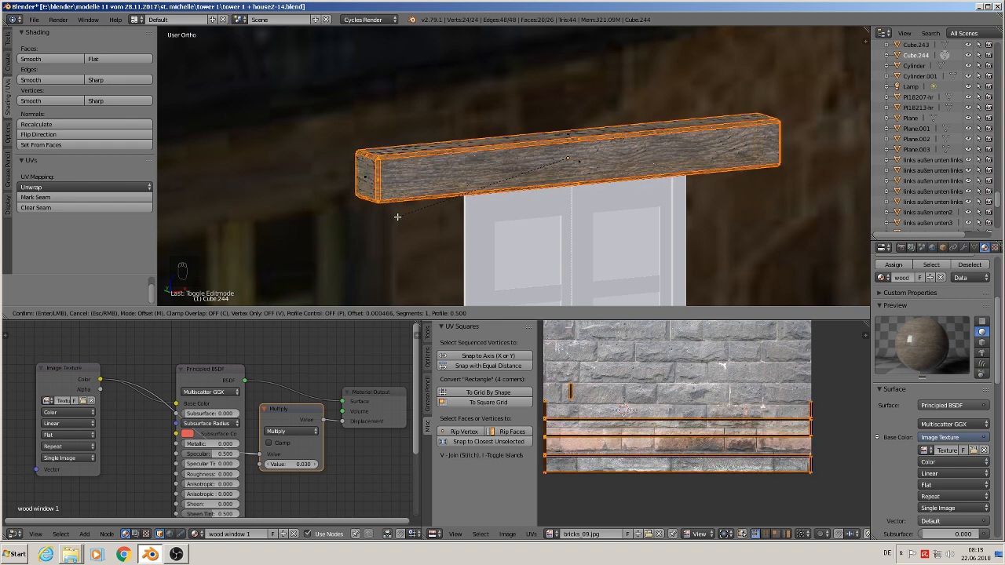
{"action": "left_click", "coordinate": [397, 218]}
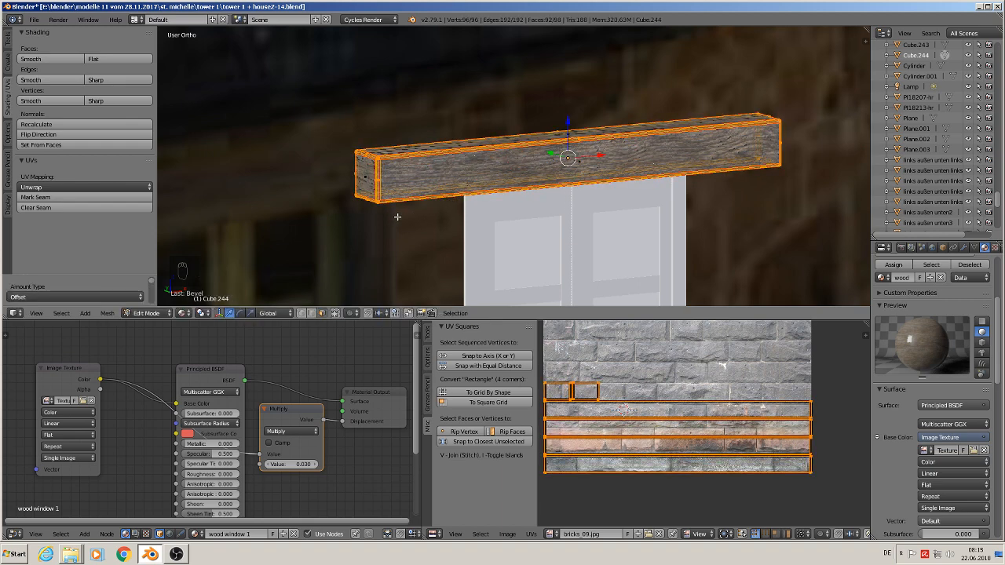
{"action": "key", "text": "a"}
{"action": "key", "text": "Tab"}
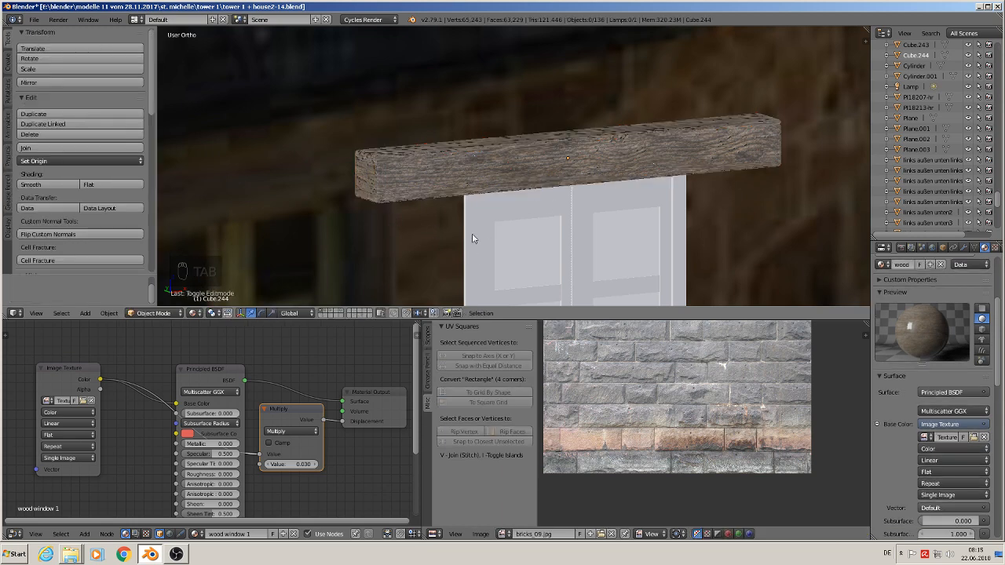
Move the Image Texture node away from the Principled BSDF node and inspect the bevelled beam up close.
{"action": "middle_click_drag", "start_coordinate": [473, 234], "coordinate": [255, 424]}
{"action": "left_click_drag", "start_coordinate": [75, 364], "coordinate": [49, 398]}
{"action": "scroll", "coordinate": [461, 232], "scroll_direction": "up", "scroll_amount": 2}
{"action": "scroll", "coordinate": [461, 228], "scroll_direction": "up", "scroll_amount": 1}
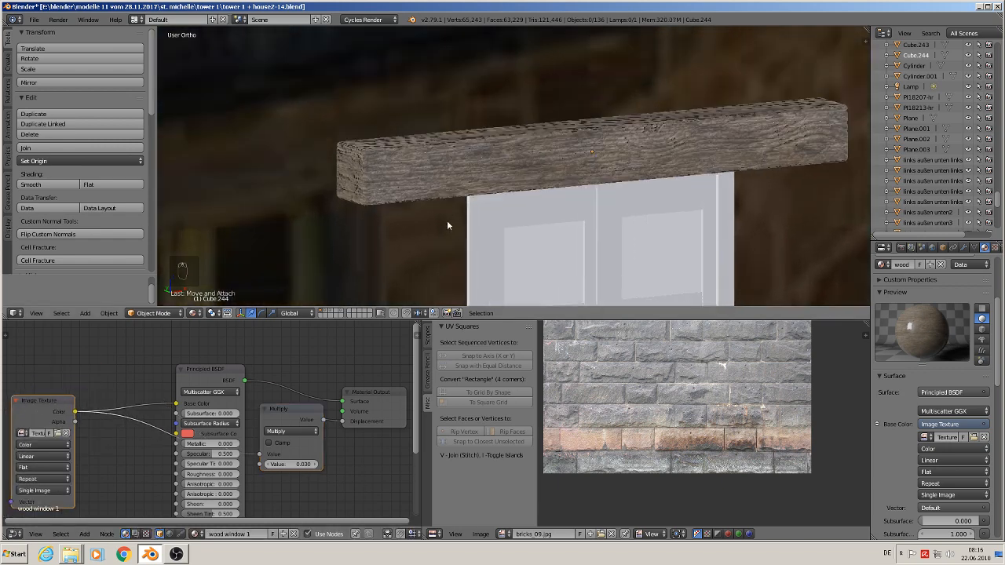
{"action": "middle_click_drag", "start_coordinate": [435, 215], "coordinate": [421, 206]}
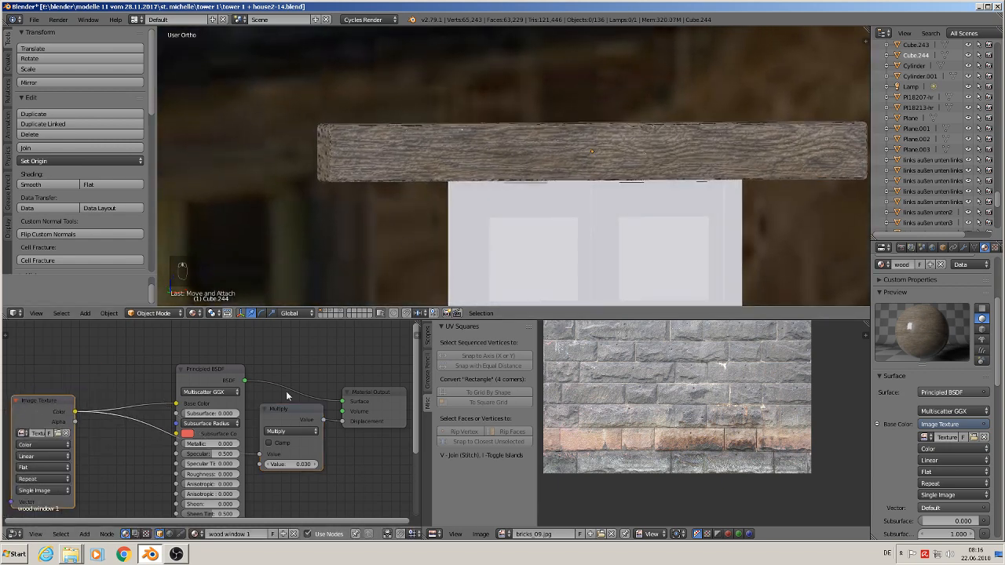
Insert a Bright/Contrast node between the Image Texture and the Principled BSDF's Base Color, with contrast set to 0.2.
{"action": "scroll", "coordinate": [289, 397], "scroll_direction": "down", "scroll_amount": 1}
{"action": "middle_click_drag", "start_coordinate": [289, 458], "coordinate": [317, 421]}
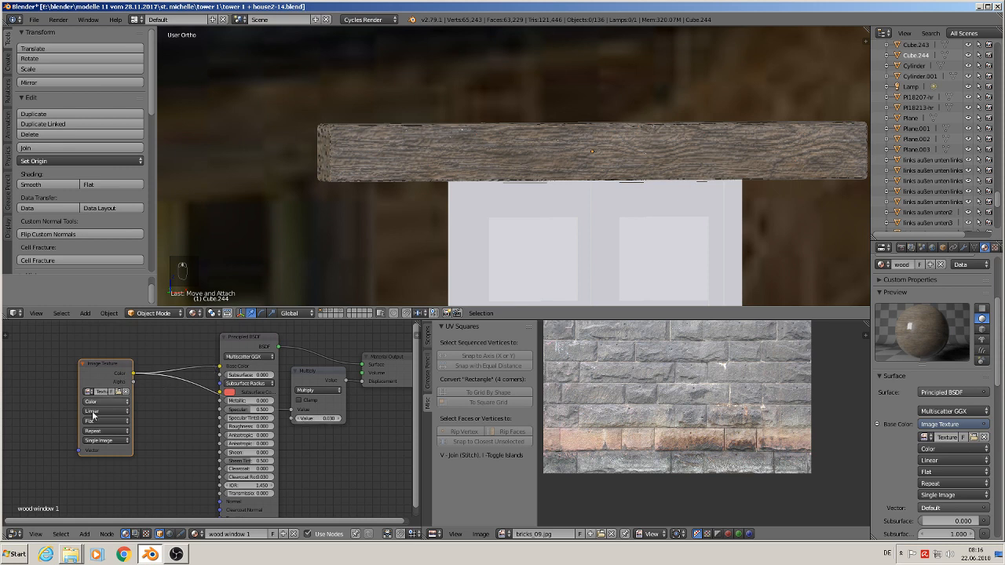
{"action": "left_click", "coordinate": [84, 534]}
{"action": "mouse_move", "coordinate": [96, 472]}
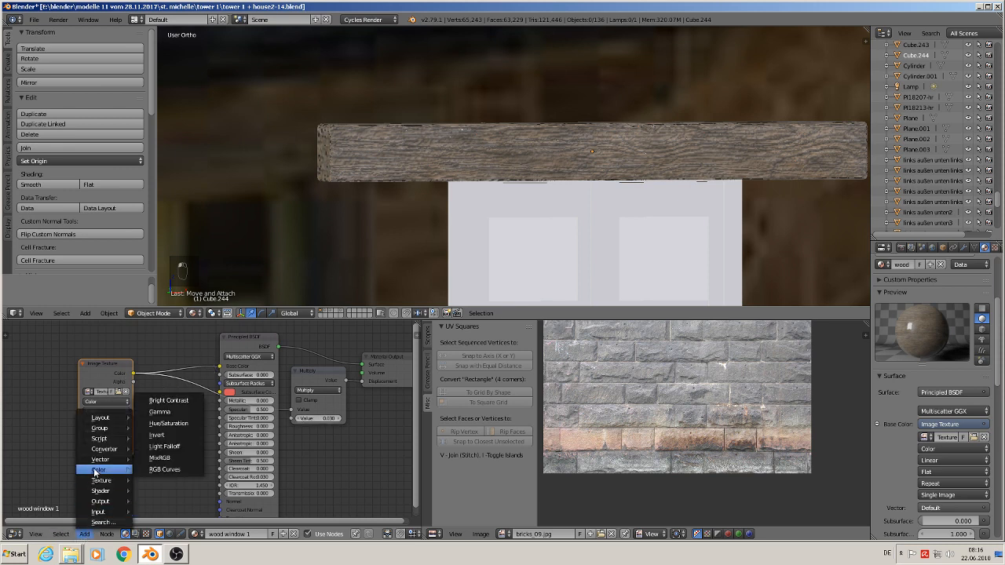
{"action": "left_click", "coordinate": [187, 402]}
{"action": "left_click", "coordinate": [221, 372]}
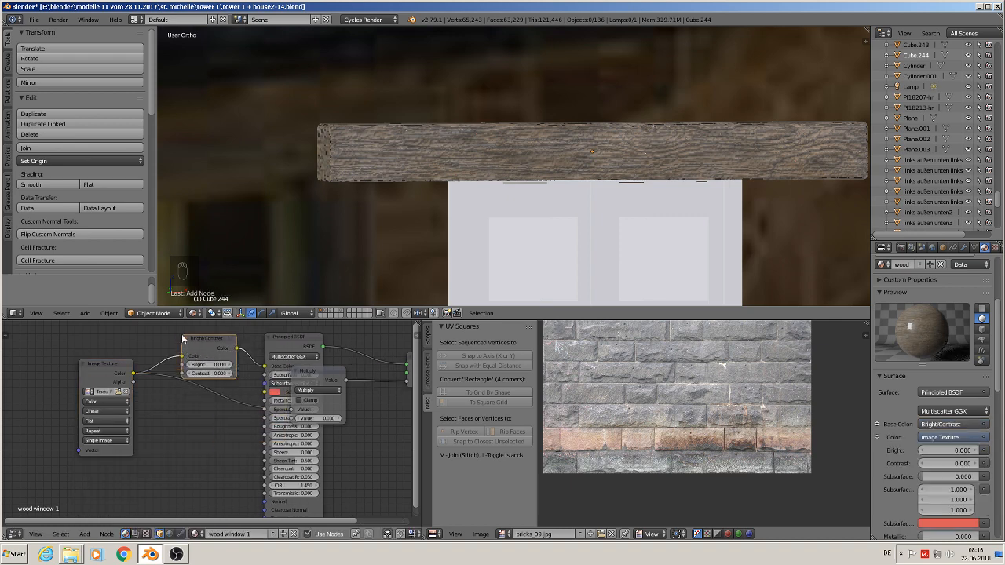
{"action": "left_click", "coordinate": [231, 374]}
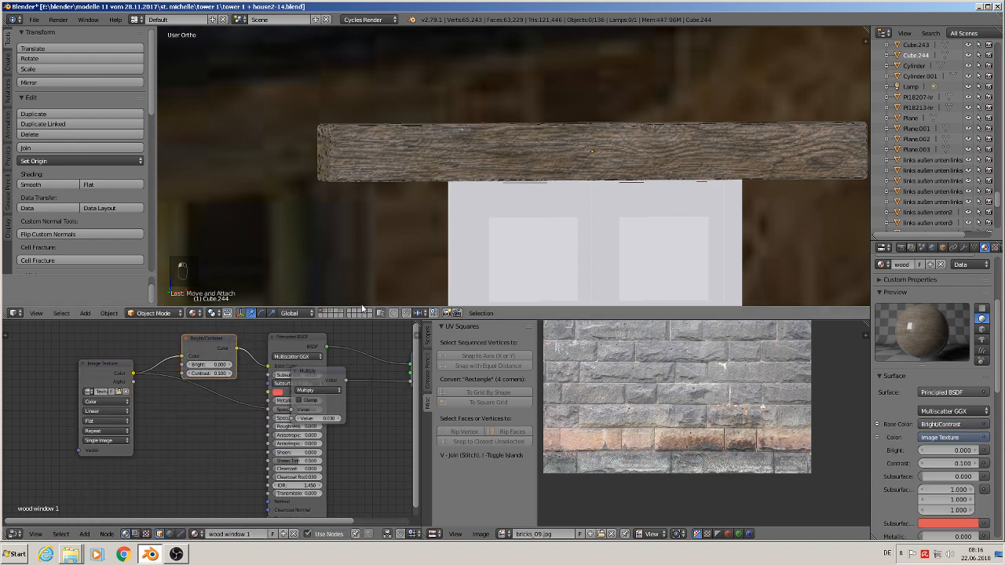
{"action": "left_click", "coordinate": [230, 374]}
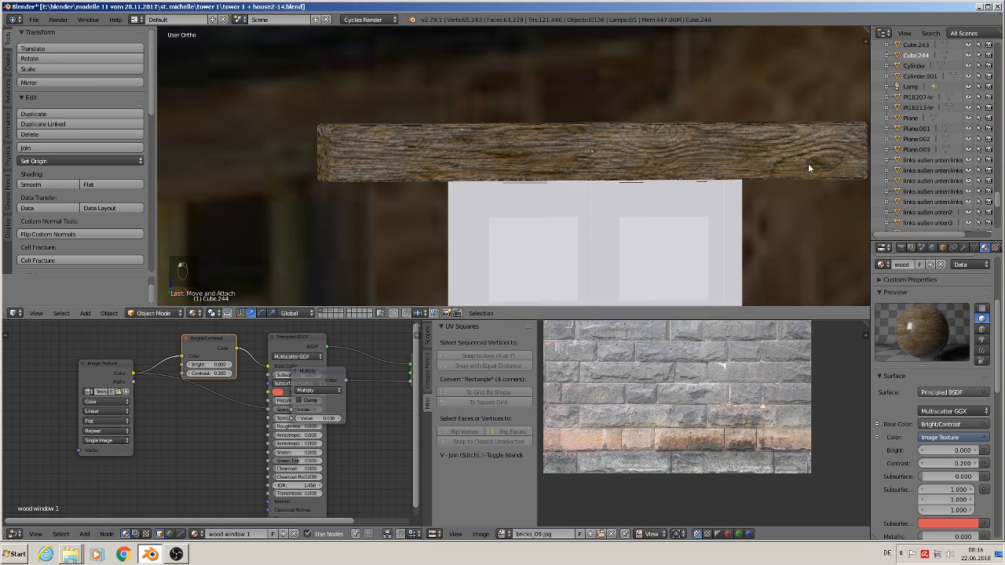
Toggle the selection of all objects and save the Blender file under its existing name.
{"action": "scroll", "coordinate": [731, 221], "scroll_direction": "down", "scroll_amount": 4}
{"action": "middle_click_drag", "start_coordinate": [730, 220], "coordinate": [622, 119], "text": "shift"}
{"action": "key", "text": "a"}
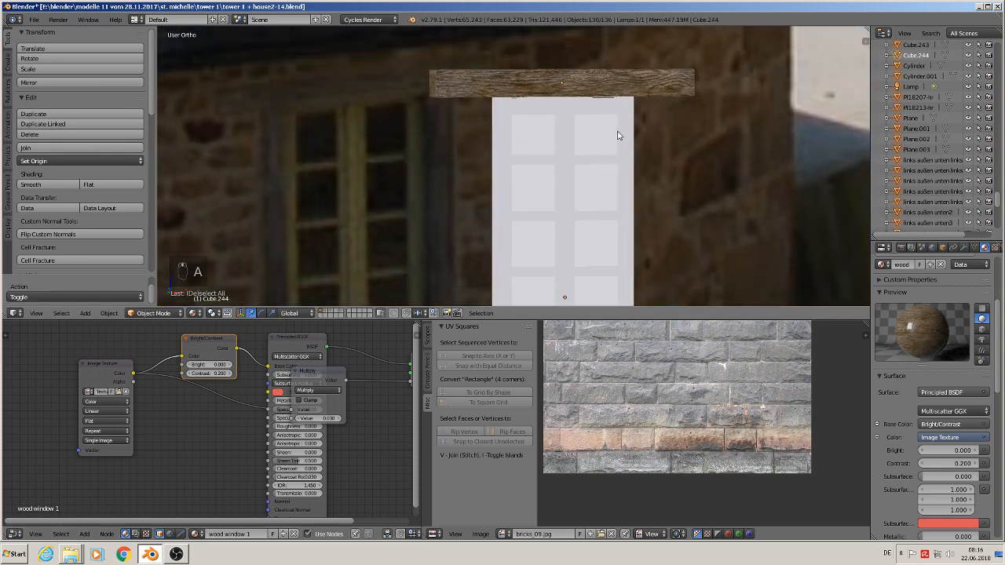
{"action": "scroll", "coordinate": [618, 135], "scroll_direction": "down", "scroll_amount": 2}
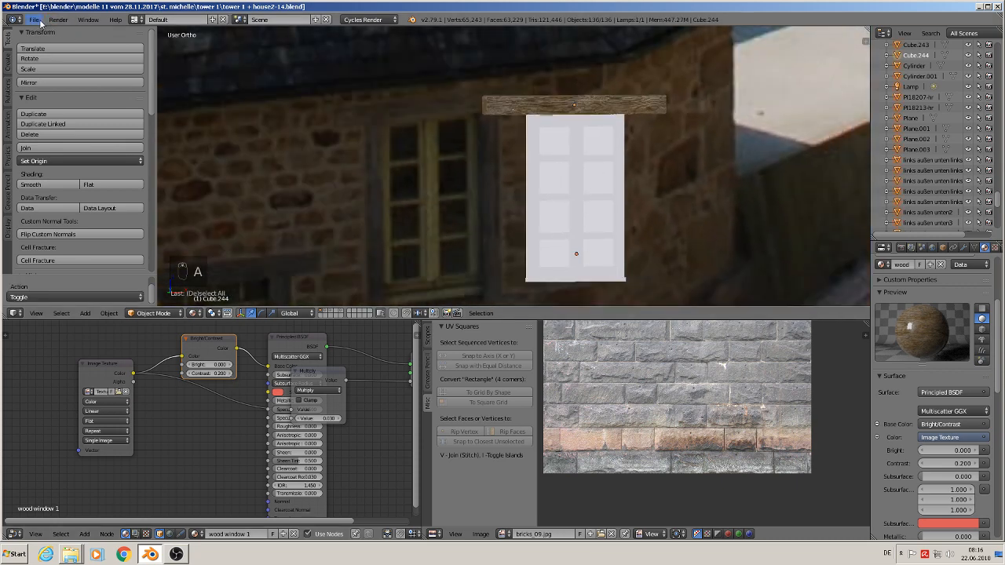
{"action": "left_click", "coordinate": [41, 23]}
{"action": "left_click", "coordinate": [54, 101]}
{"action": "scroll", "coordinate": [554, 154], "scroll_direction": "down", "scroll_amount": 3}
{"action": "scroll", "coordinate": [542, 174], "scroll_direction": "up", "scroll_amount": 1}
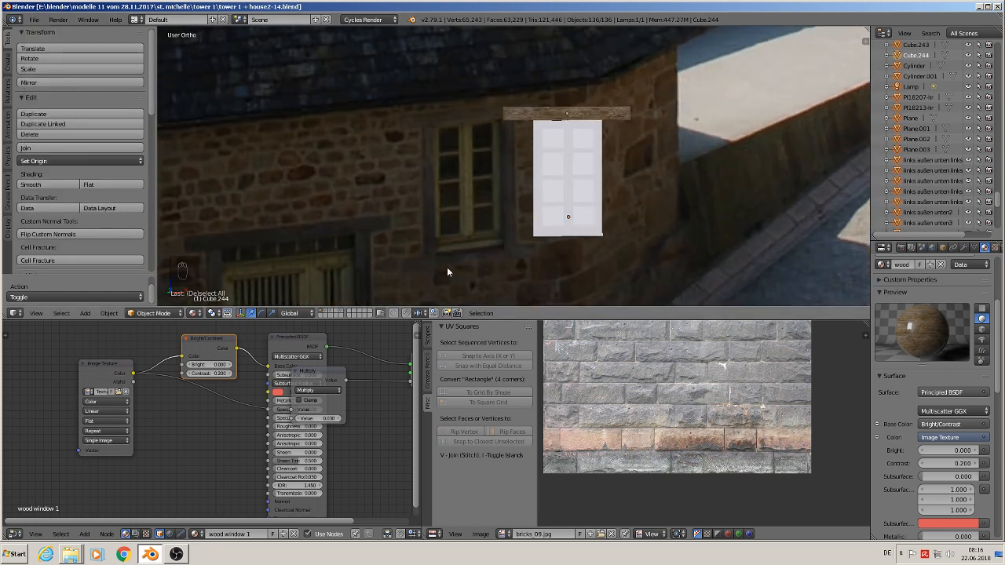
Duplicate the wooden beam above the window and move the copy down along Z to sit directly below the window.
{"action": "right_click", "coordinate": [575, 117]}
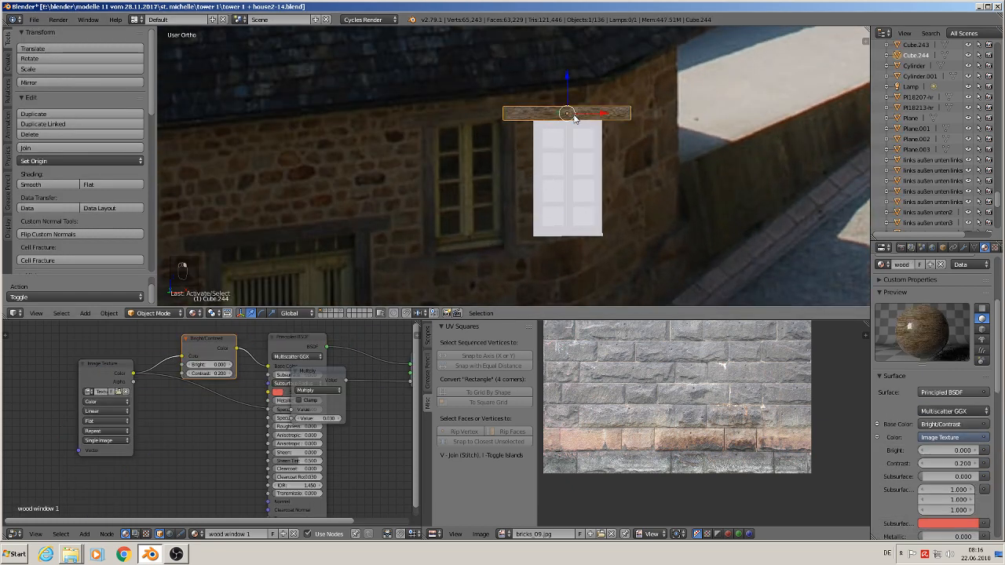
{"action": "key", "text": "shift+d"}
{"action": "key", "text": "g"}
{"action": "key", "text": "z"}
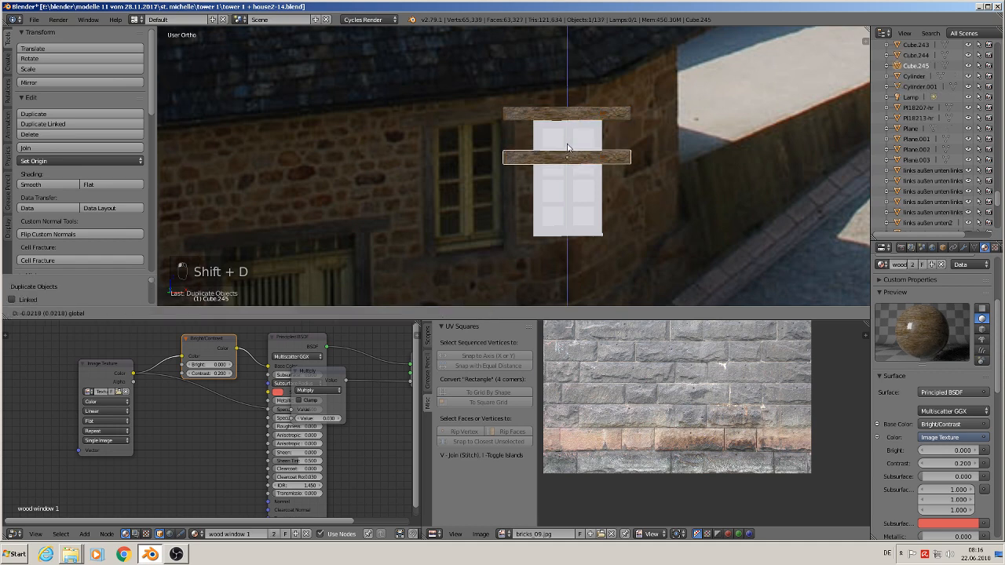
{"action": "left_click", "coordinate": [565, 209]}
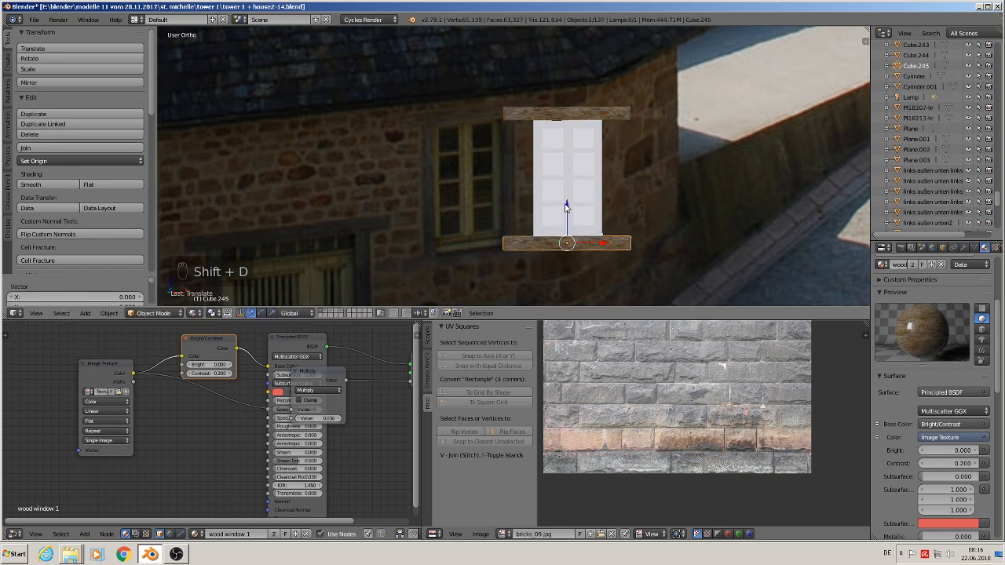
Rotate the lower beam 180° around the Y axis and check its wood grain.
{"action": "scroll", "coordinate": [564, 214], "scroll_direction": "up", "scroll_amount": 3}
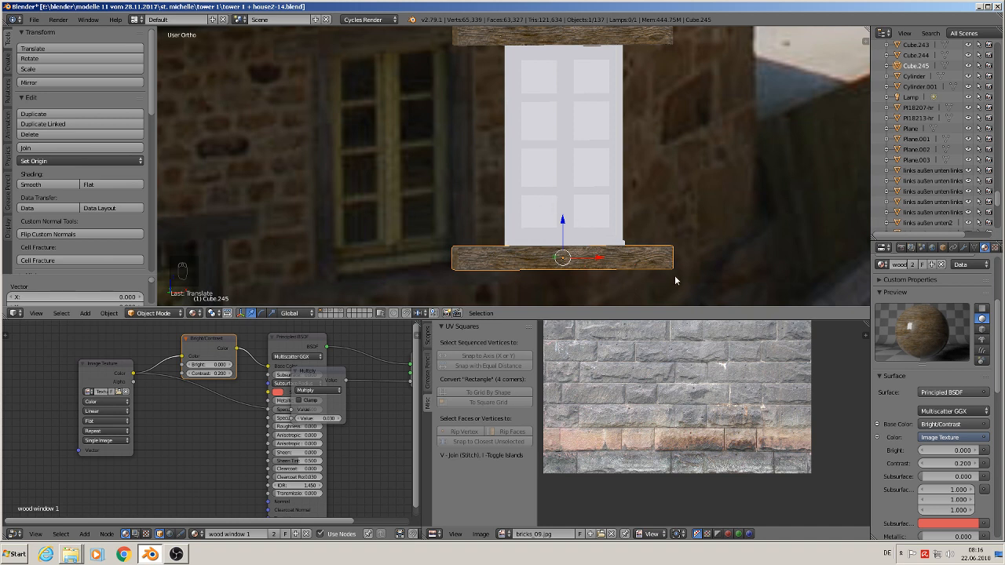
{"action": "type", "text": "ry180"}
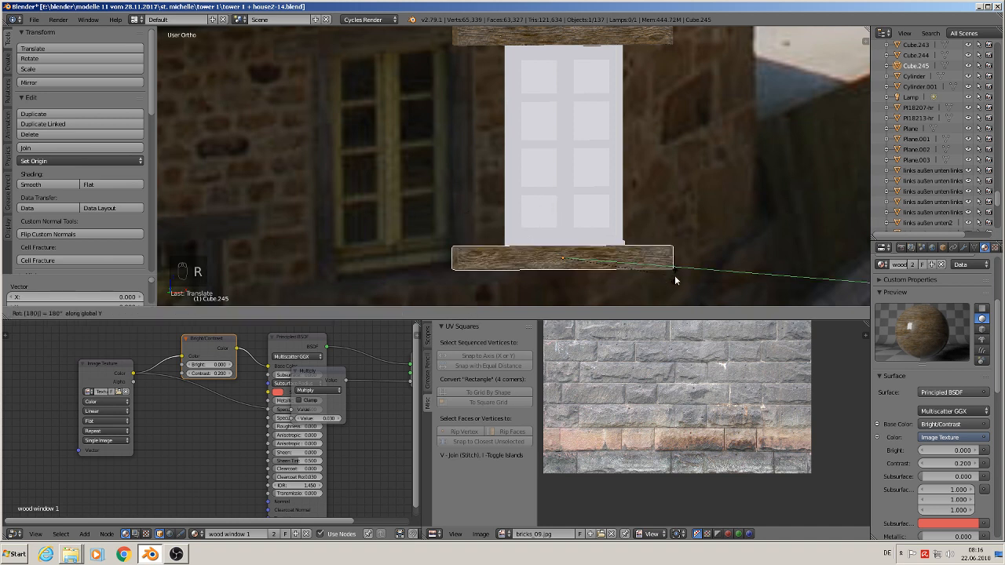
{"action": "key", "text": "Return"}
{"action": "scroll", "coordinate": [639, 249], "scroll_direction": "up", "scroll_amount": 2}
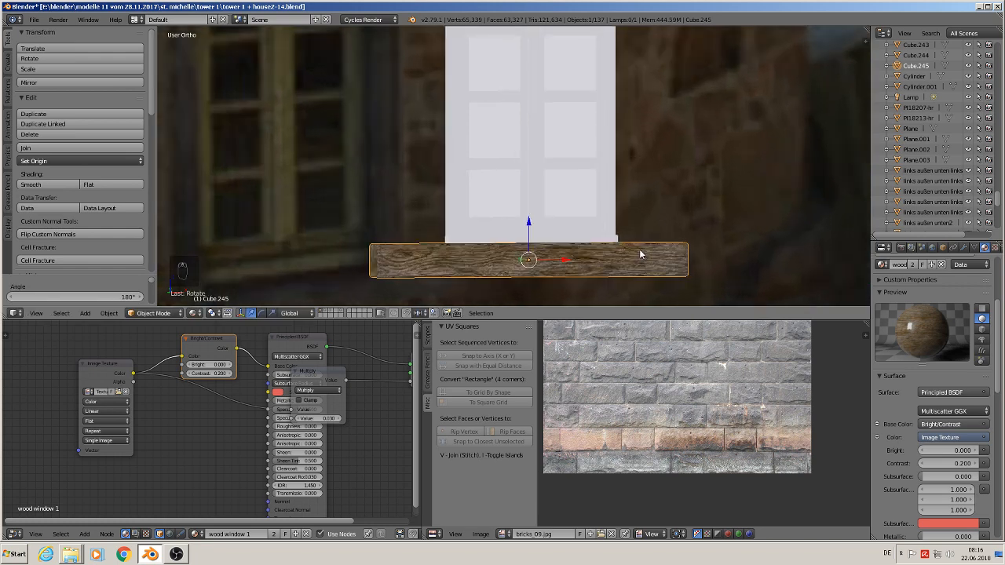
Duplicate the lower beam, place the copy at mid-height by the window's left edge, and rotate it 90° around Y.
{"action": "scroll", "coordinate": [618, 257], "scroll_direction": "down", "scroll_amount": 2}
{"action": "scroll", "coordinate": [618, 256], "scroll_direction": "down", "scroll_amount": 3}
{"action": "key", "text": "shift+d"}
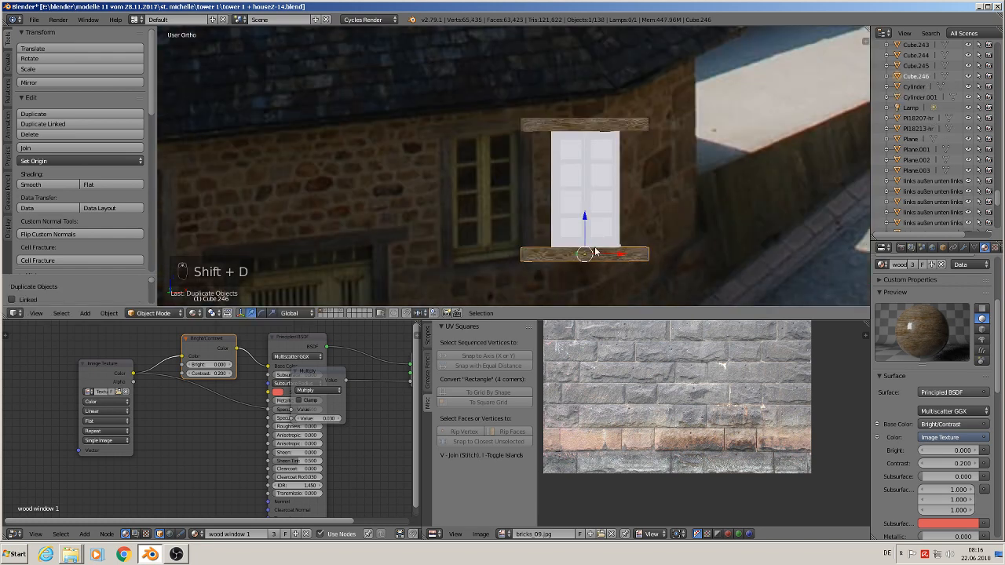
{"action": "left_click", "coordinate": [616, 192]}
{"action": "key", "text": "shift+d"}
{"action": "key", "text": "x"}
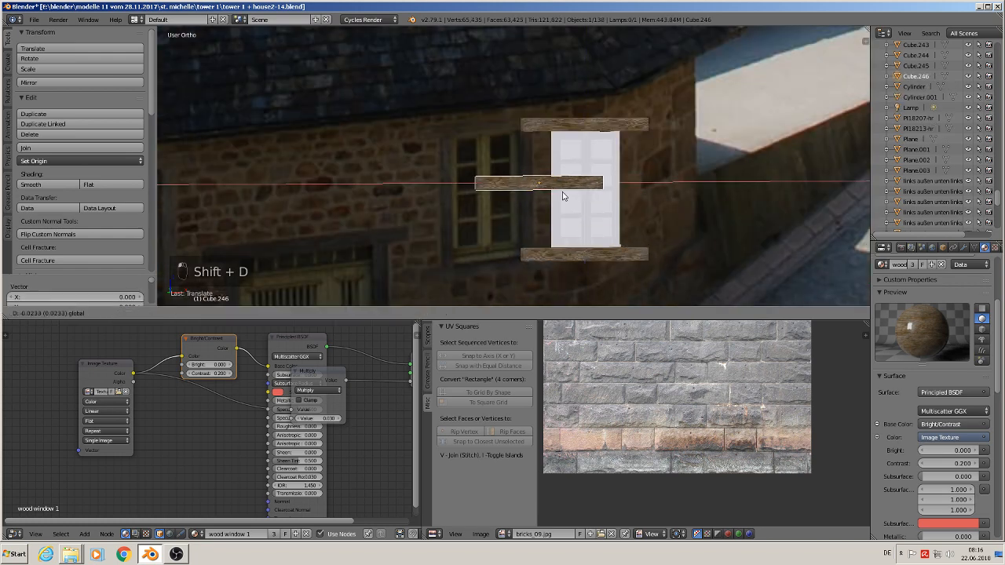
{"action": "left_click", "coordinate": [572, 199]}
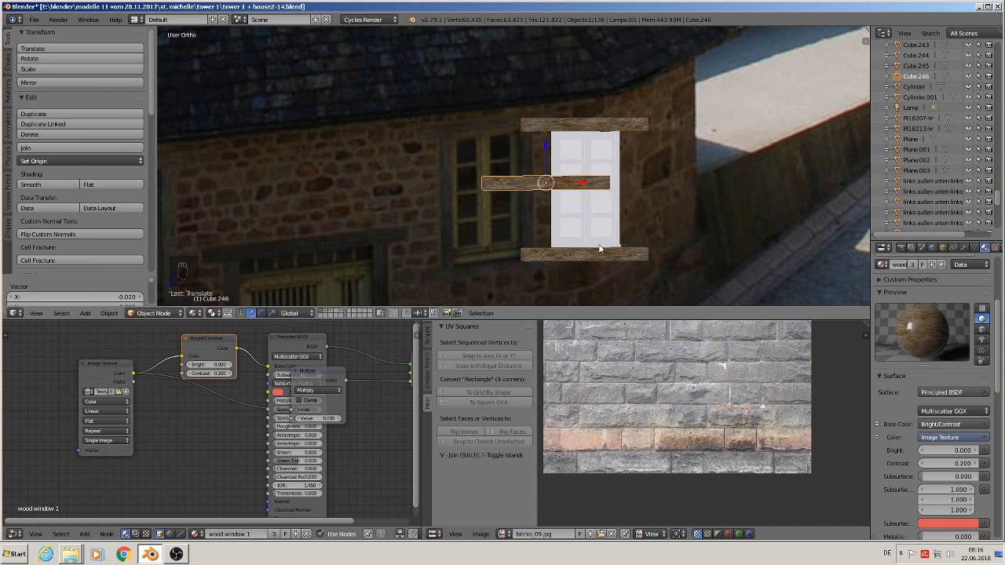
{"action": "type", "text": "ry90"}
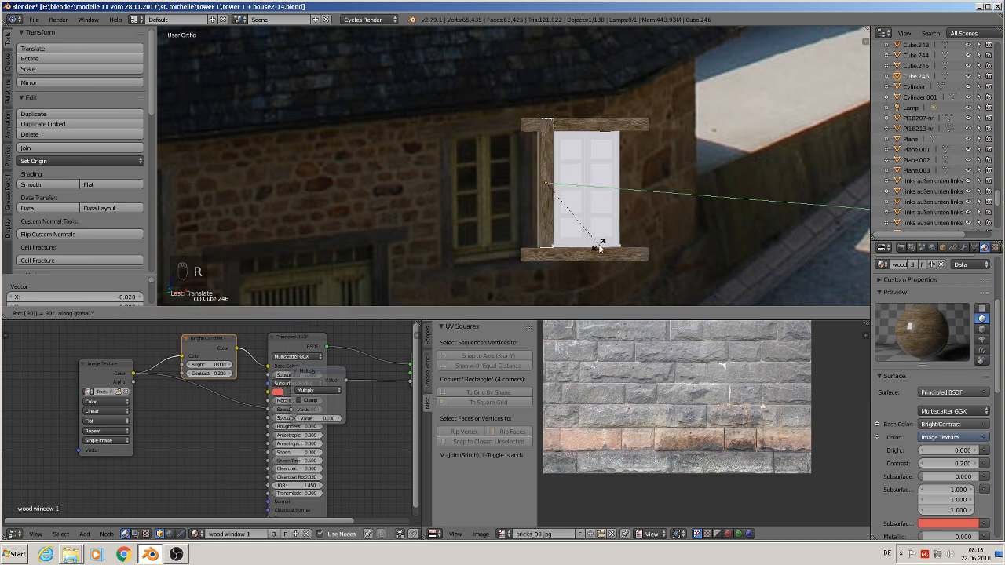
{"action": "key", "text": "Return"}
Move the upright beam along X so it sits against the window's left edge.
{"action": "scroll", "coordinate": [597, 235], "scroll_direction": "up", "scroll_amount": 2}
{"action": "key", "text": "shift+d"}
{"action": "key", "text": "x"}
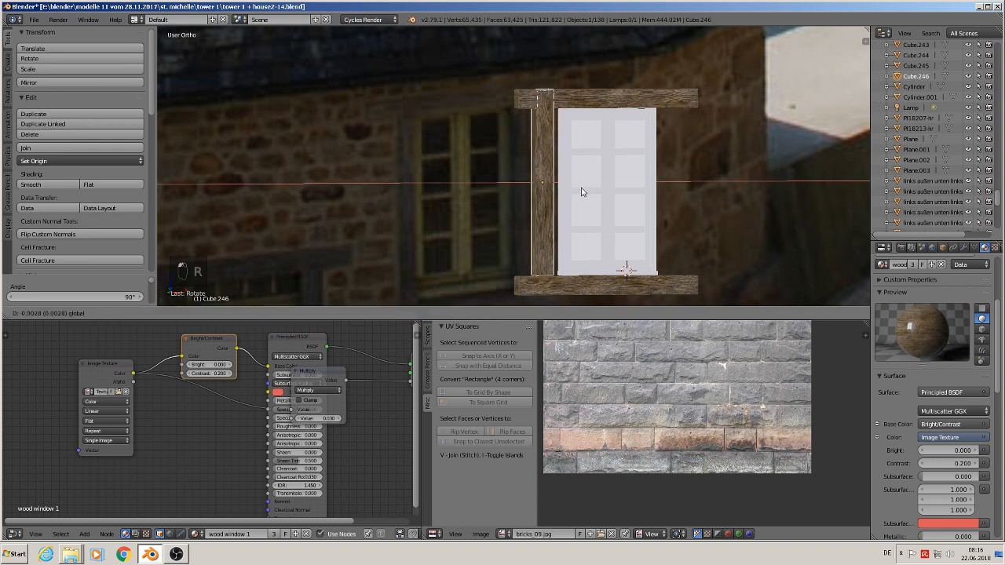
{"action": "left_click", "coordinate": [582, 192]}
{"action": "left_click_drag", "start_coordinate": [549, 147], "coordinate": [546, 155]}
{"action": "middle_click_drag", "start_coordinate": [548, 157], "coordinate": [561, 188]}
{"action": "left_click_drag", "start_coordinate": [576, 182], "coordinate": [580, 184]}
{"action": "middle_click_drag", "start_coordinate": [580, 184], "coordinate": [570, 157]}
{"action": "scroll", "coordinate": [556, 135], "scroll_direction": "up", "scroll_amount": 1}
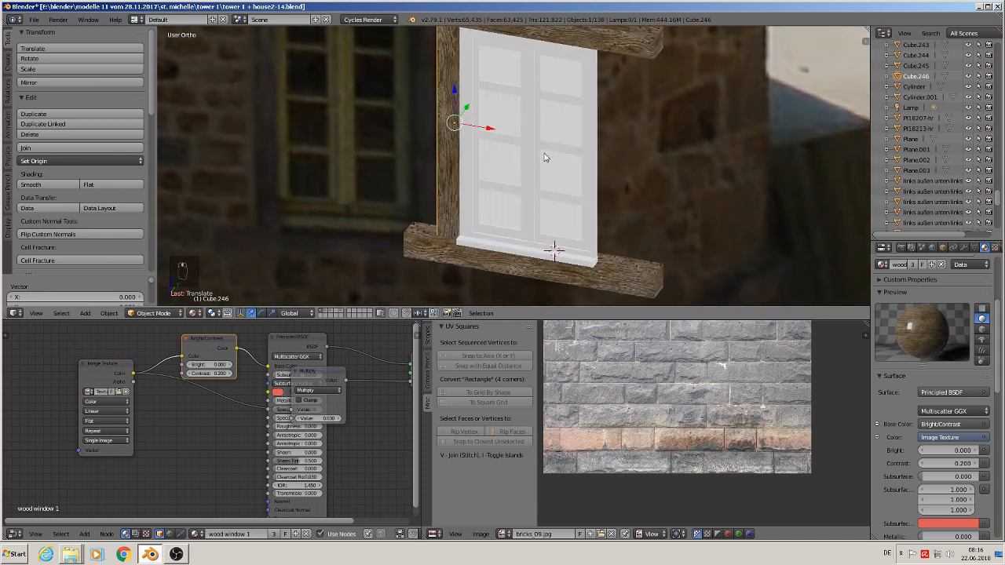
Duplicate the left upright beam, move the copy 0.040 along X to the window's right side, and rotate it 180° around Y.
{"action": "key", "text": "shift+d"}
{"action": "key", "text": "x"}
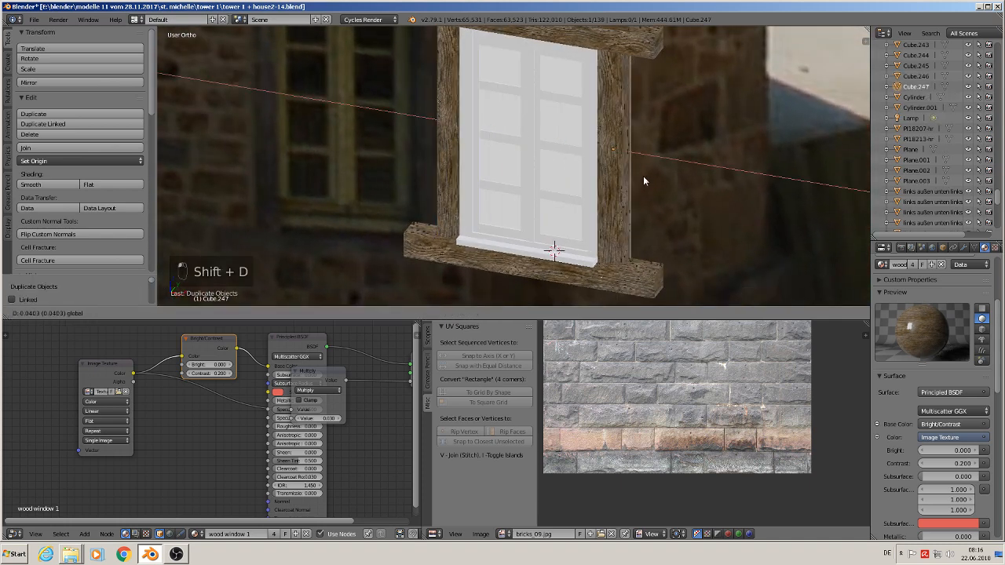
{"action": "left_click", "coordinate": [644, 176]}
{"action": "type", "text": "r"}
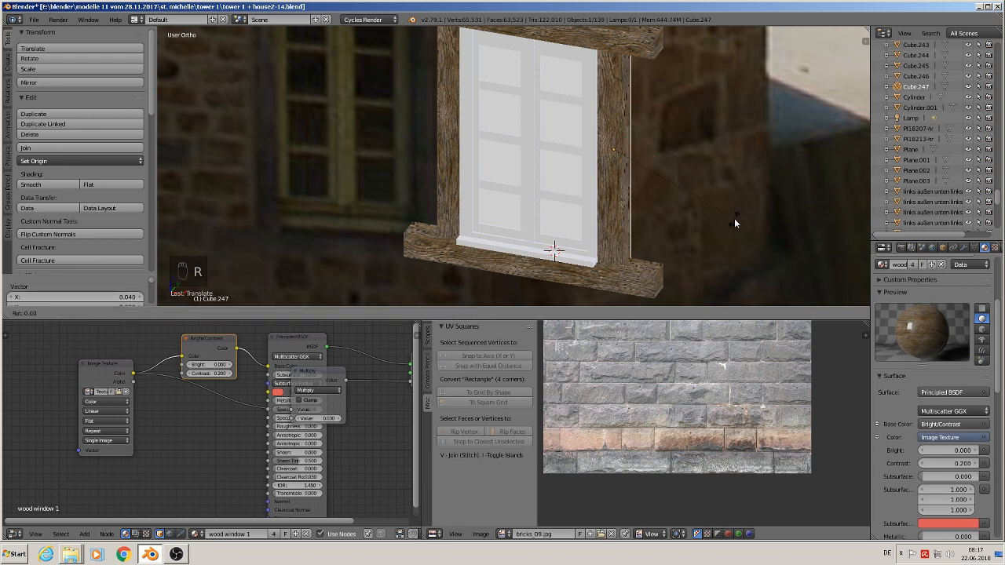
{"action": "type", "text": "y180"}
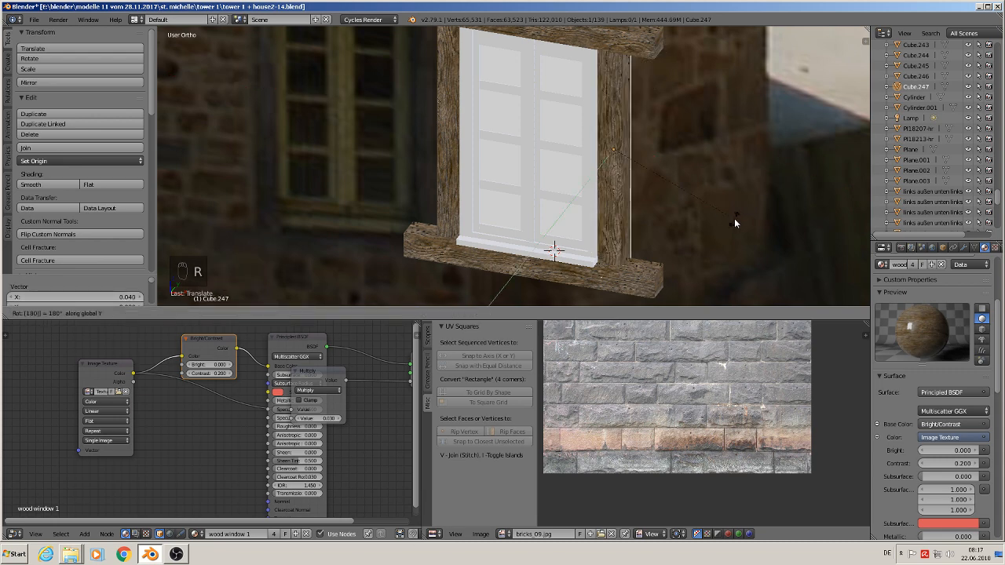
{"action": "key", "text": "Return"}
{"action": "key", "text": "a"}
Duplicate the window together with its four frame beams and move the copy 0.099 along X, clear of the original.
{"action": "middle_click_drag", "start_coordinate": [746, 218], "coordinate": [696, 112]}
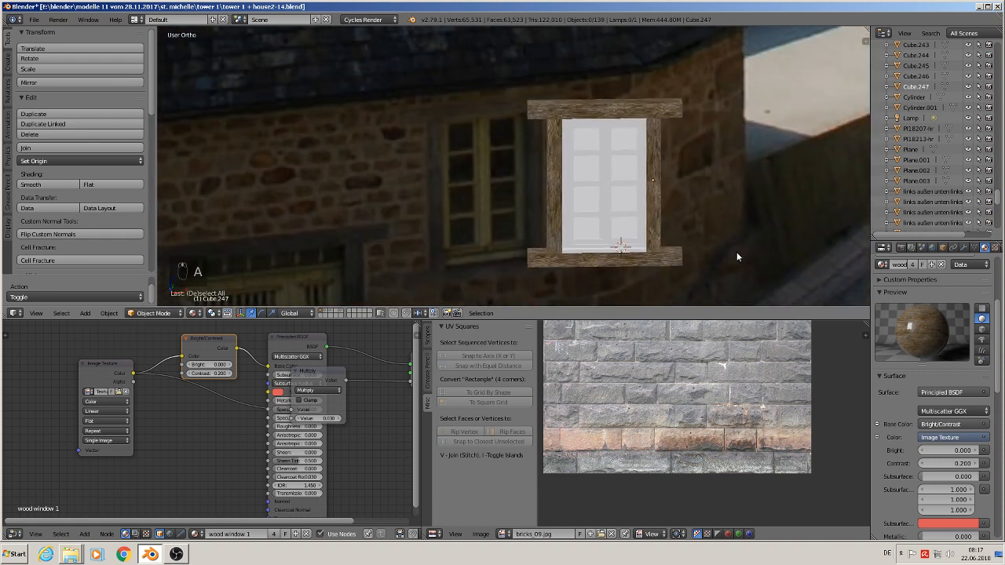
{"action": "middle_click_drag", "start_coordinate": [705, 264], "coordinate": [588, 161]}
{"action": "scroll", "coordinate": [527, 251], "scroll_direction": "down", "scroll_amount": 3}
{"action": "scroll", "coordinate": [590, 164], "scroll_direction": "up", "scroll_amount": 2}
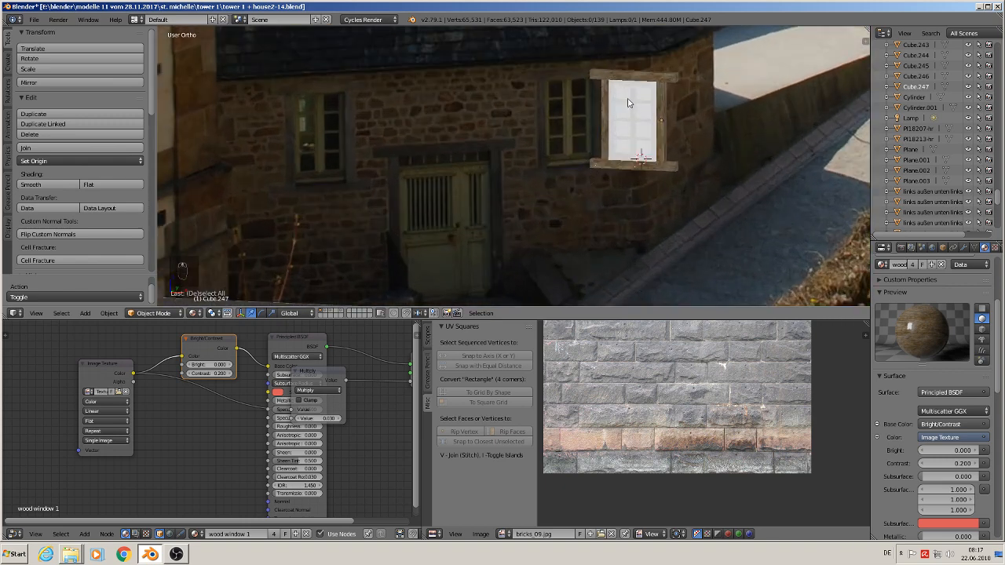
{"action": "scroll", "coordinate": [645, 132], "scroll_direction": "up", "scroll_amount": 3}
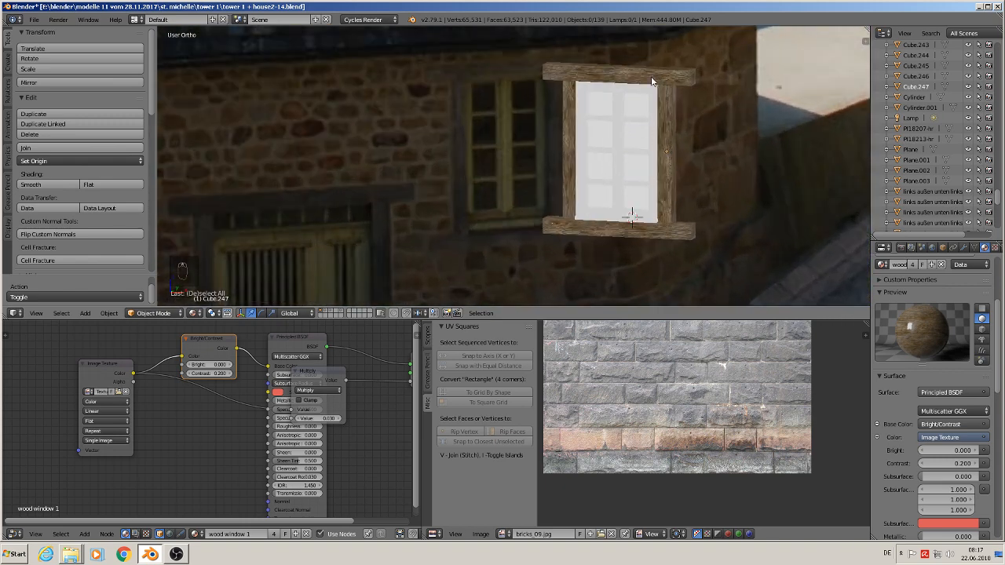
{"action": "right_click", "coordinate": [626, 81]}
{"action": "right_click", "coordinate": [612, 124], "text": "shift"}
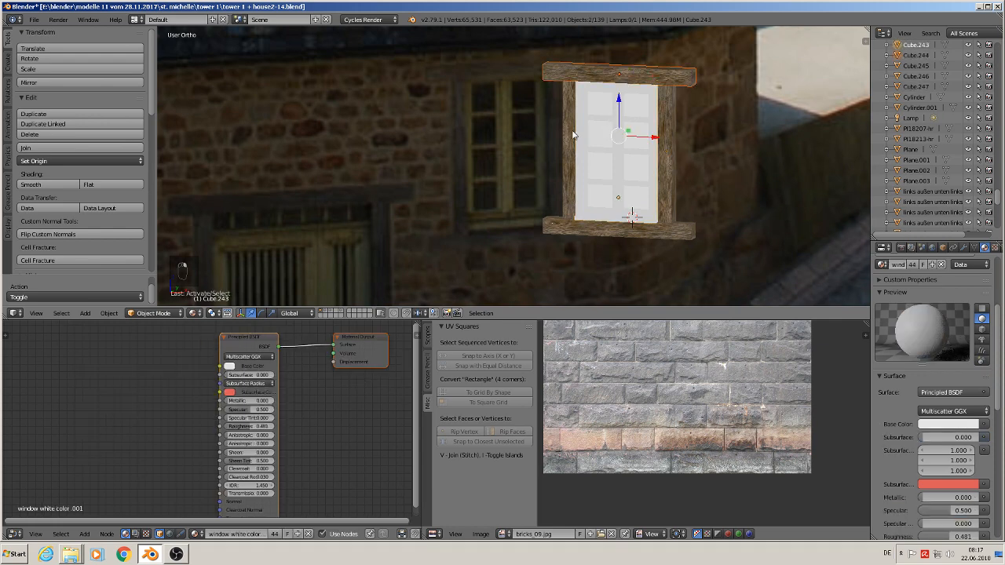
{"action": "right_click", "coordinate": [570, 133], "text": "shift"}
{"action": "right_click", "coordinate": [606, 230], "text": "shift"}
{"action": "right_click", "coordinate": [670, 161], "text": "shift"}
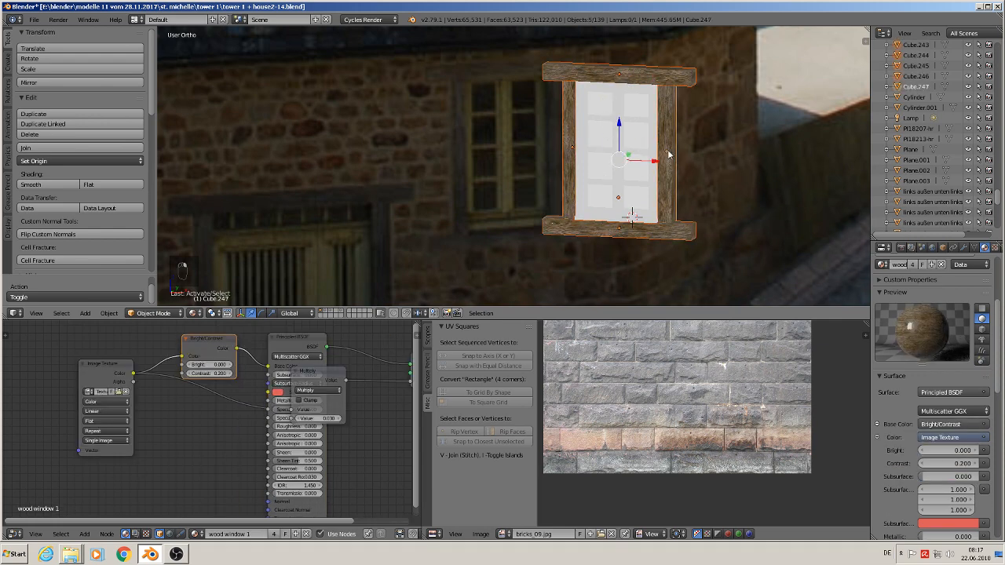
{"action": "middle_click_drag", "start_coordinate": [669, 161], "coordinate": [666, 174]}
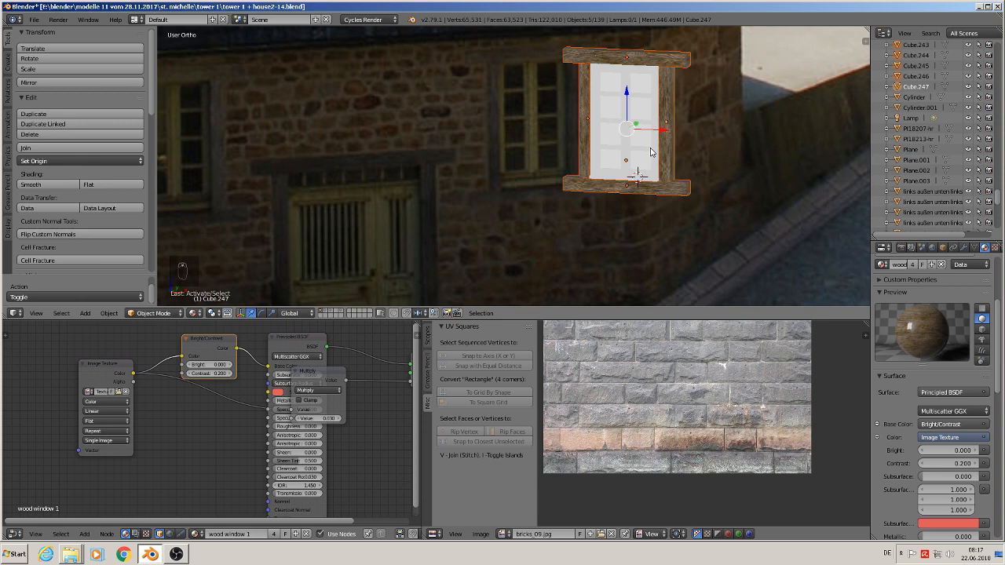
{"action": "key", "text": "shift+d"}
{"action": "left_click", "coordinate": [651, 147]}
{"action": "left_click_drag", "start_coordinate": [661, 131], "coordinate": [852, 151]}
{"action": "middle_click_drag", "start_coordinate": [817, 160], "coordinate": [560, 184], "text": "shift"}
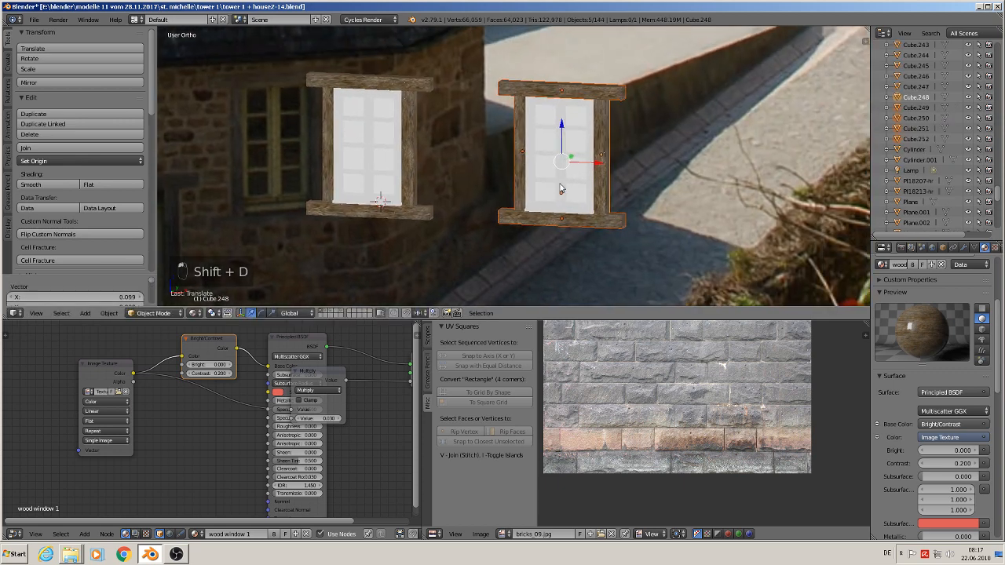
Join the copied window parts into one object with rotation and scale applied and the origin set to its geometry.
{"action": "left_click", "coordinate": [67, 149]}
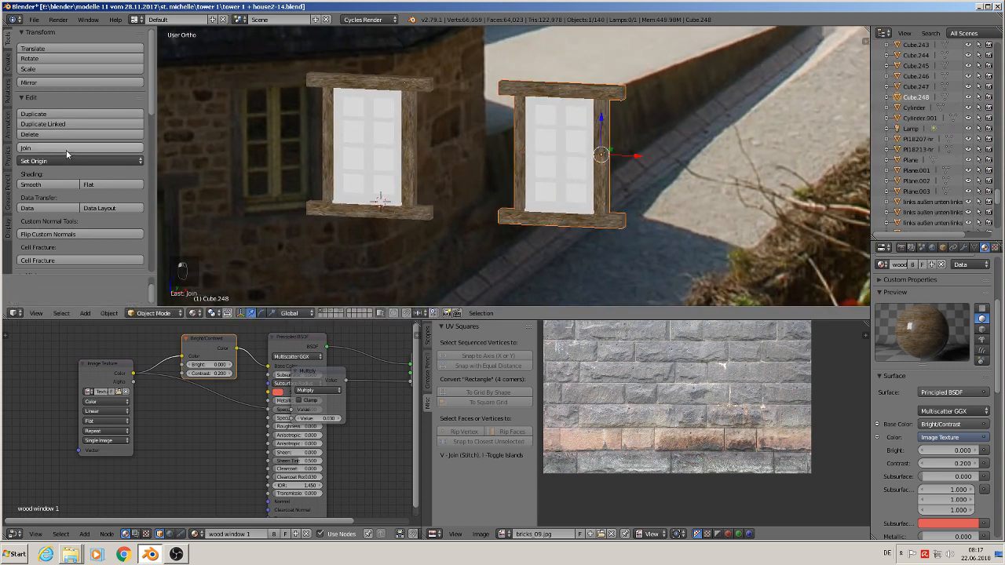
{"action": "left_click", "coordinate": [109, 314]}
{"action": "mouse_move", "coordinate": [147, 233]}
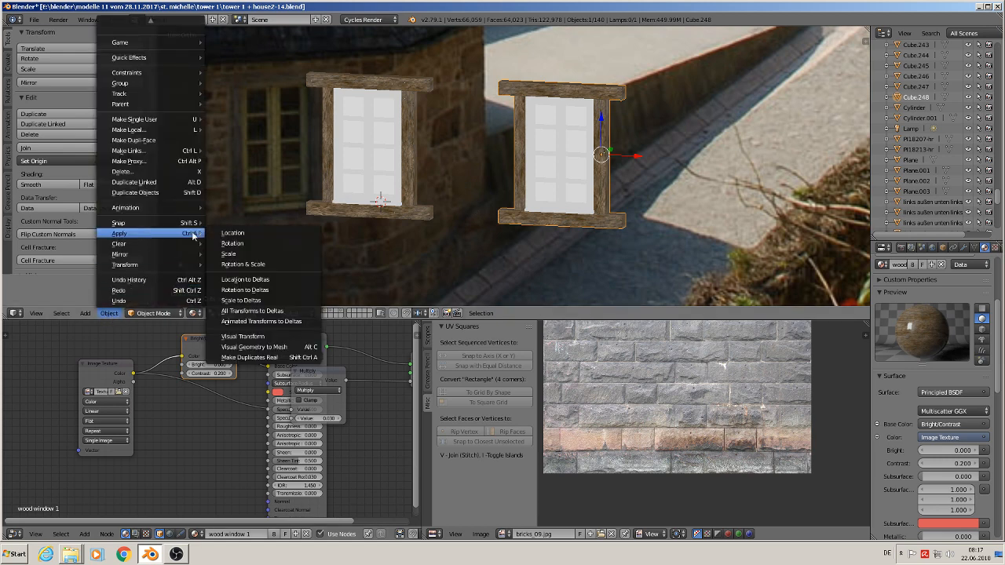
{"action": "left_click", "coordinate": [250, 262]}
{"action": "left_click", "coordinate": [110, 161]}
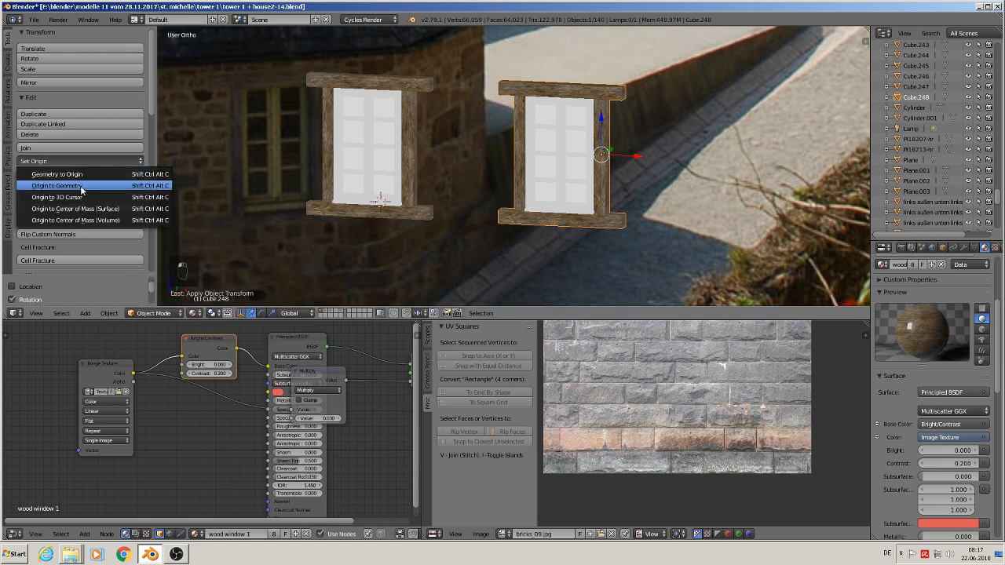
{"action": "left_click", "coordinate": [82, 187]}
{"action": "right_click", "coordinate": [384, 118]}
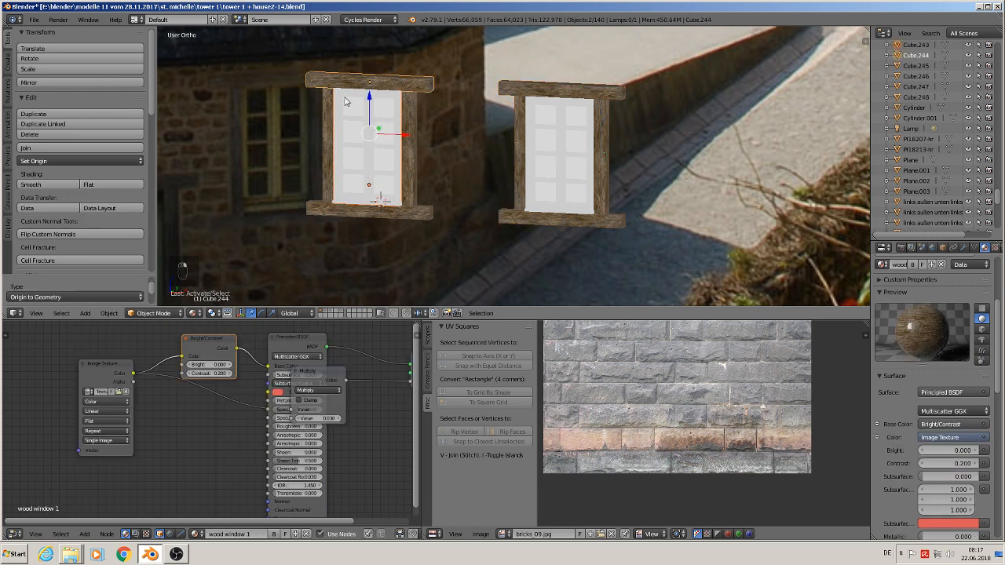
{"action": "right_click", "coordinate": [377, 154], "text": "shift"}
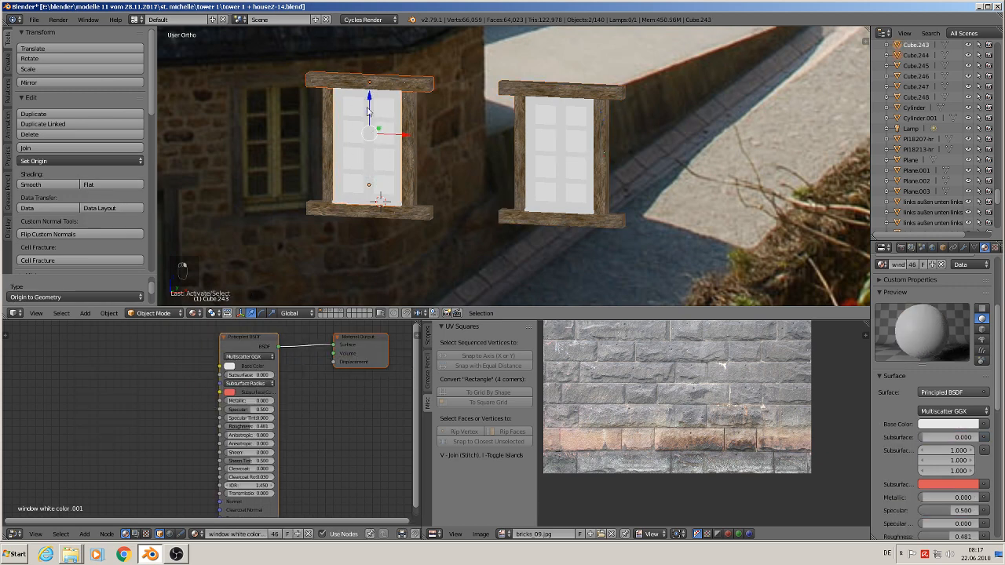
{"action": "right_click", "coordinate": [373, 81]}
{"action": "right_click", "coordinate": [362, 126], "text": "shift"}
{"action": "right_click", "coordinate": [321, 130], "text": "shift"}
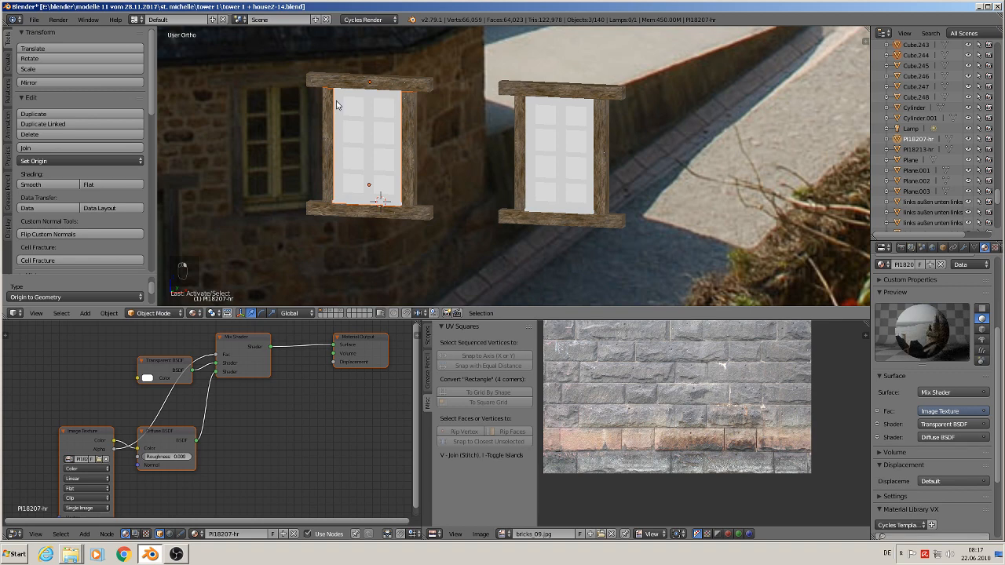
Move the original window and its four separate frame beams to layer 2.
{"action": "right_click", "coordinate": [350, 81]}
{"action": "right_click", "coordinate": [343, 137], "text": "shift"}
{"action": "right_click", "coordinate": [330, 142], "text": "shift"}
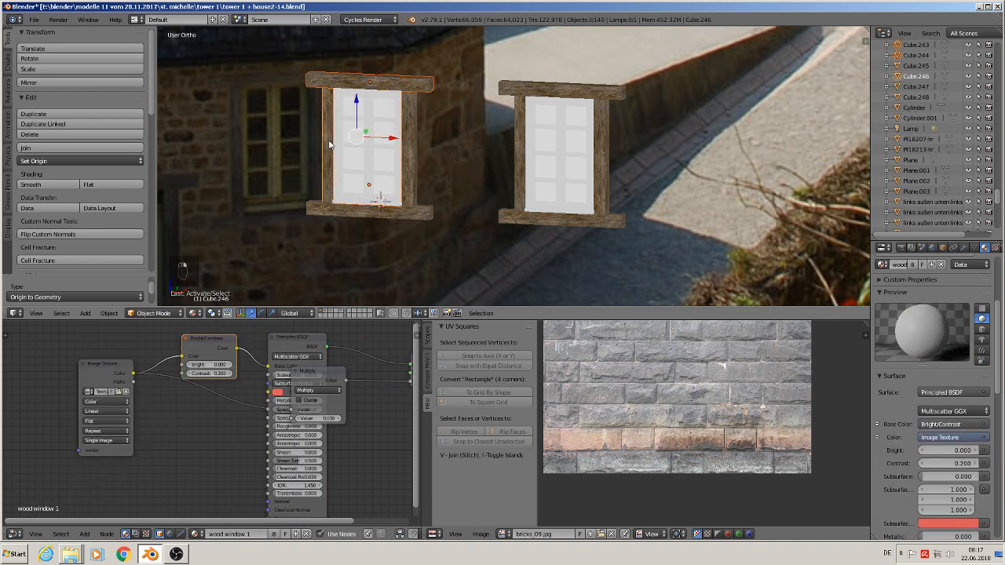
{"action": "right_click", "coordinate": [350, 213], "text": "shift"}
{"action": "right_click", "coordinate": [410, 164], "text": "shift"}
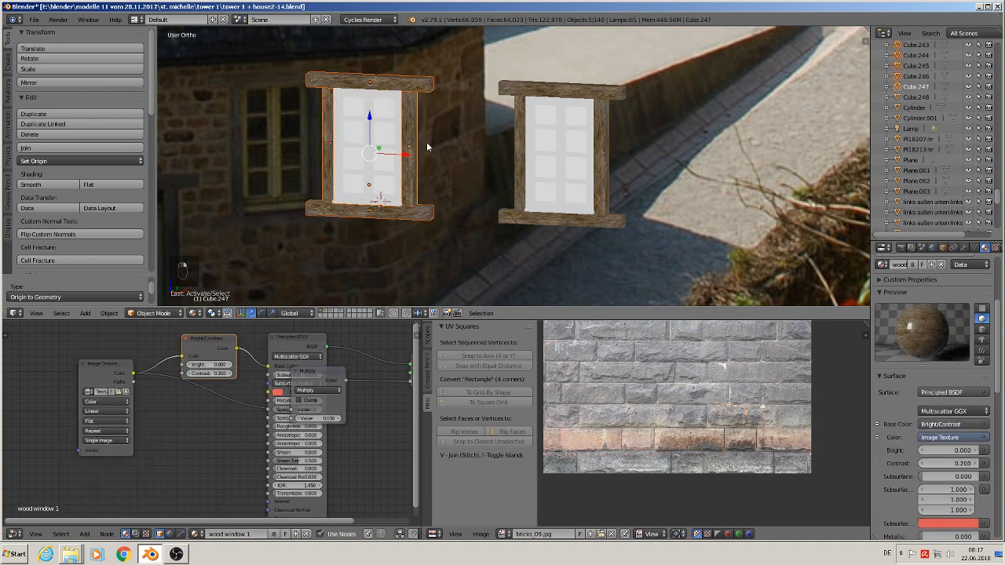
{"action": "key", "text": "m"}
{"action": "left_click", "coordinate": [520, 161]}
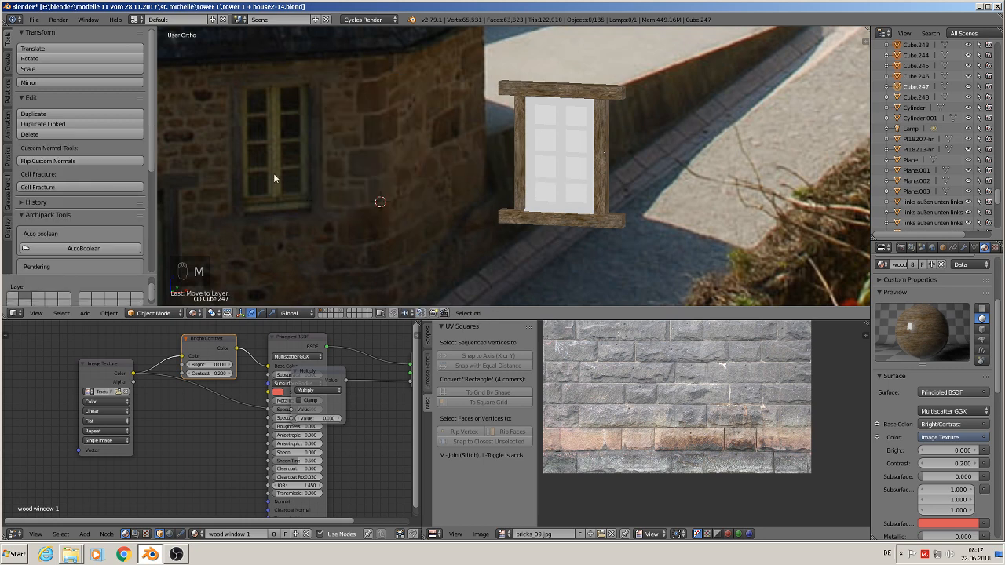
Move the joined window to layer 5 and display only that layer.
{"action": "scroll", "coordinate": [314, 204], "scroll_direction": "down", "scroll_amount": 5}
{"action": "middle_click_drag", "start_coordinate": [366, 205], "coordinate": [581, 157], "text": "shift"}
{"action": "scroll", "coordinate": [569, 150], "scroll_direction": "up", "scroll_amount": 3}
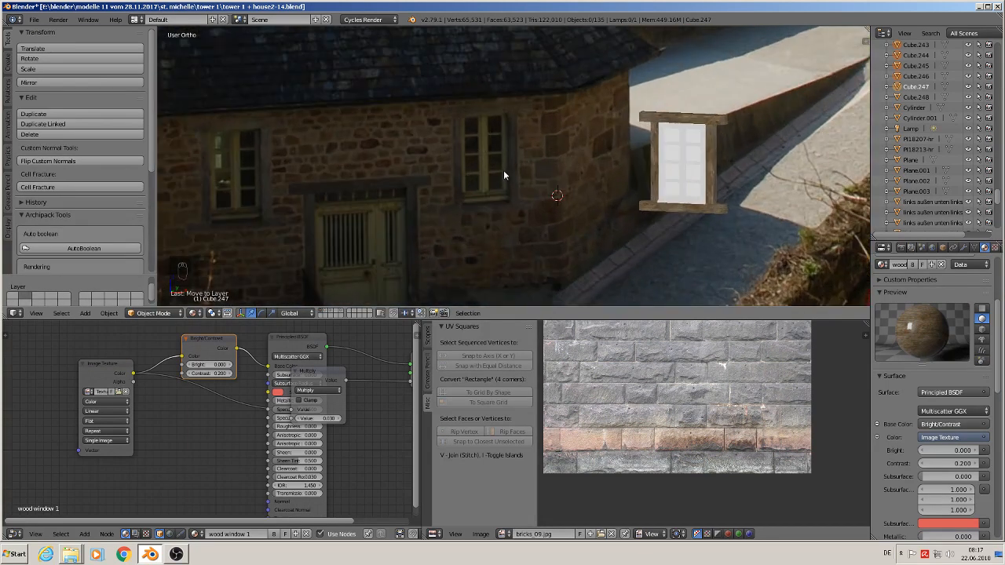
{"action": "right_click", "coordinate": [684, 148]}
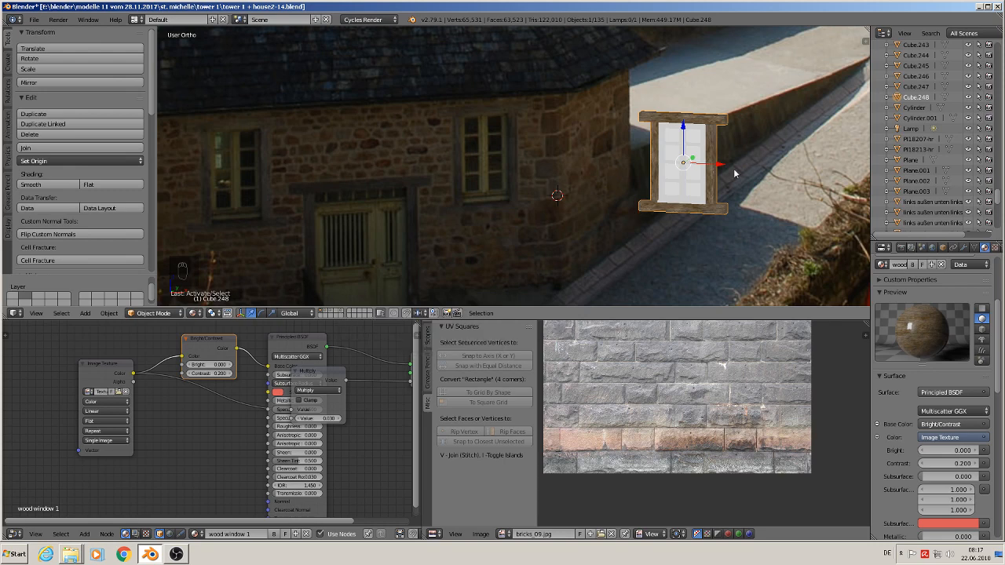
{"action": "key", "text": "m"}
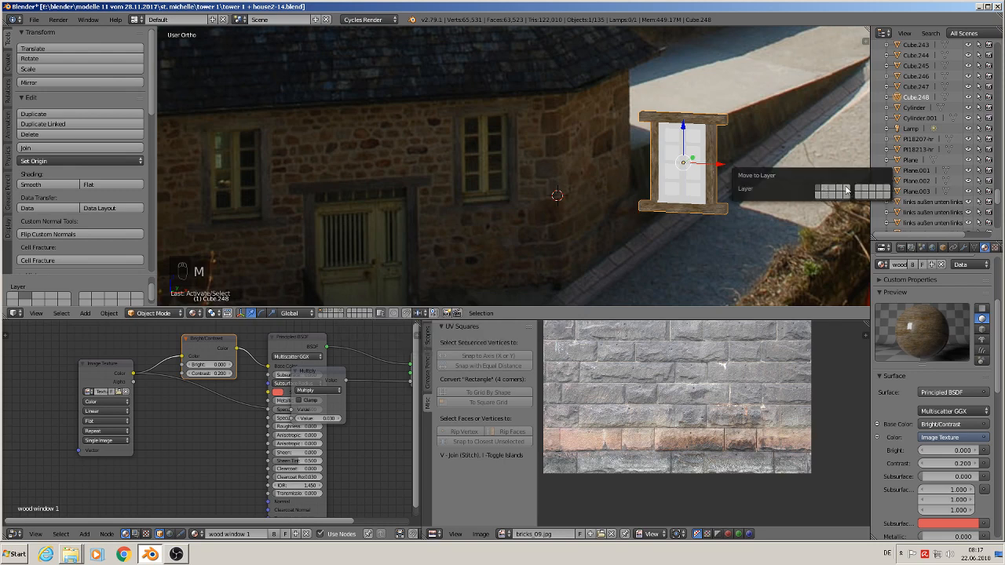
{"action": "left_click", "coordinate": [846, 190]}
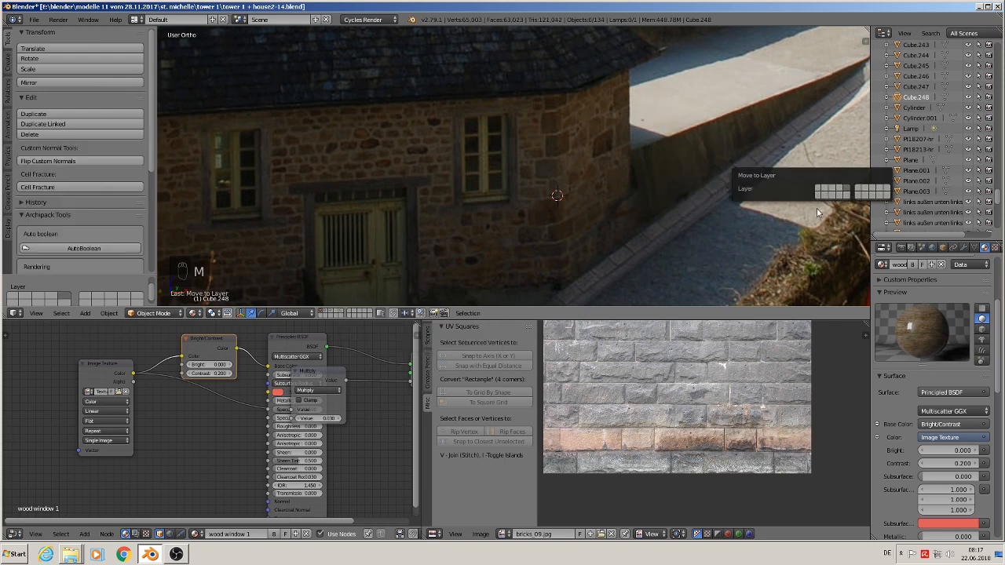
{"action": "left_click", "coordinate": [341, 312]}
{"action": "scroll", "coordinate": [682, 190], "scroll_direction": "up", "scroll_amount": 3}
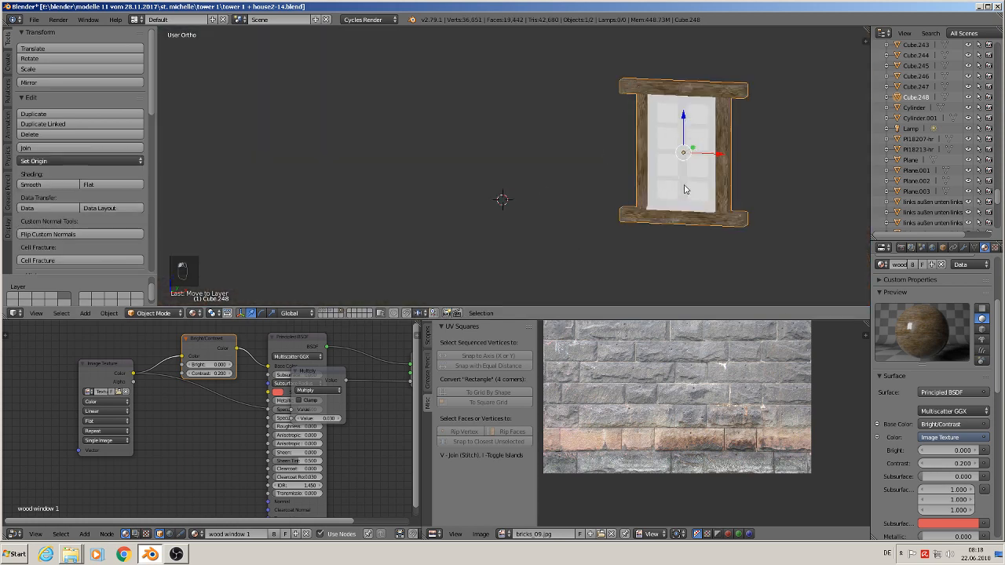
Reset the 3D cursor to the scene centre and clear the joined window's location.
{"action": "scroll", "coordinate": [683, 191], "scroll_direction": "down", "scroll_amount": 10}
{"action": "middle_click_drag", "start_coordinate": [758, 259], "coordinate": [563, 174], "text": "shift"}
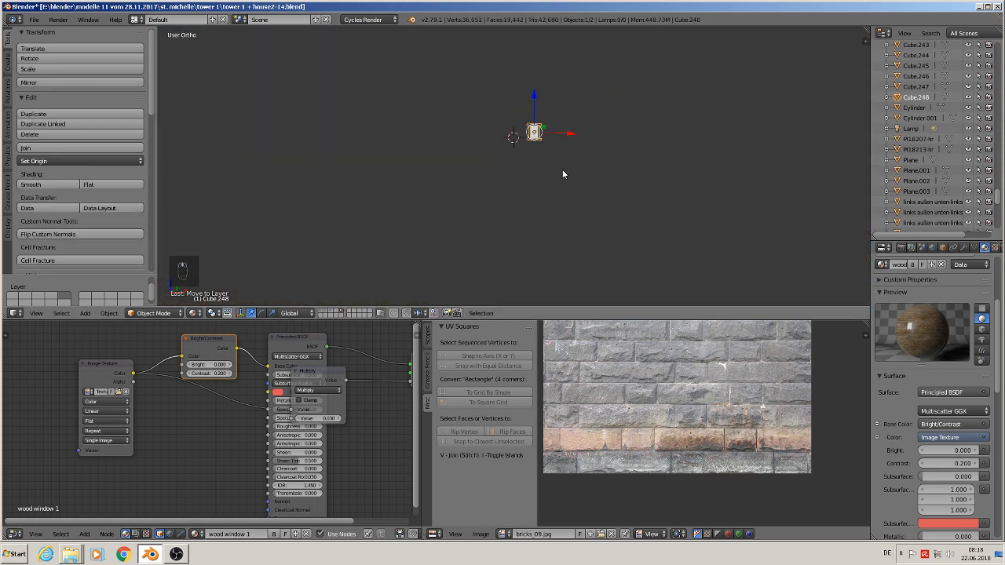
{"action": "key", "text": "shift+c"}
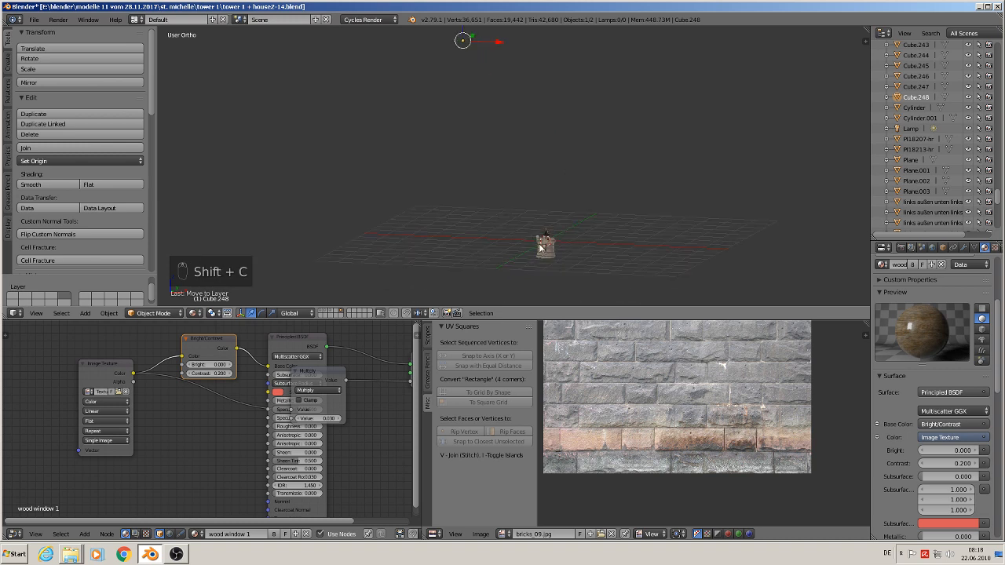
{"action": "scroll", "coordinate": [499, 173], "scroll_direction": "down", "scroll_amount": 2}
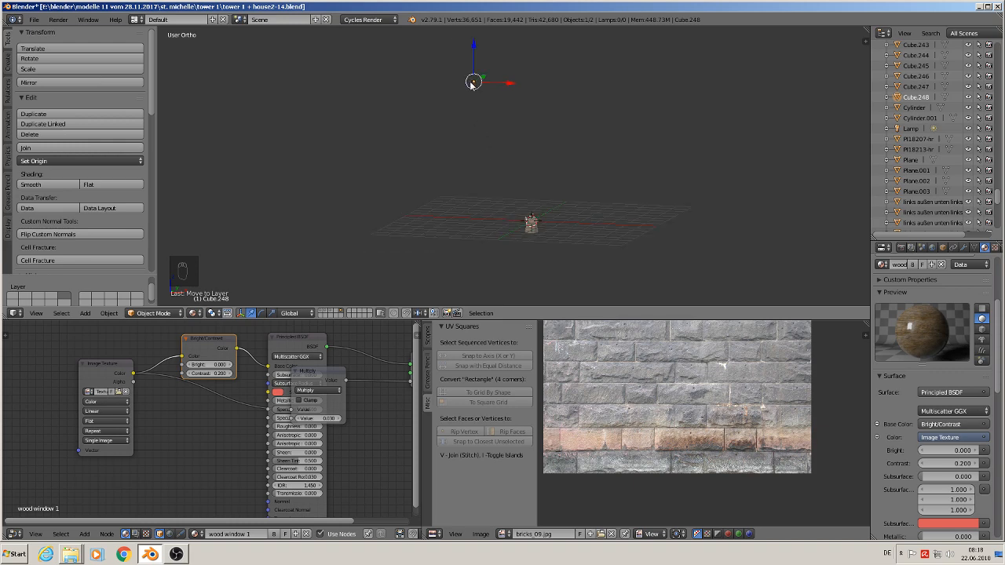
{"action": "key", "text": "alt+g"}
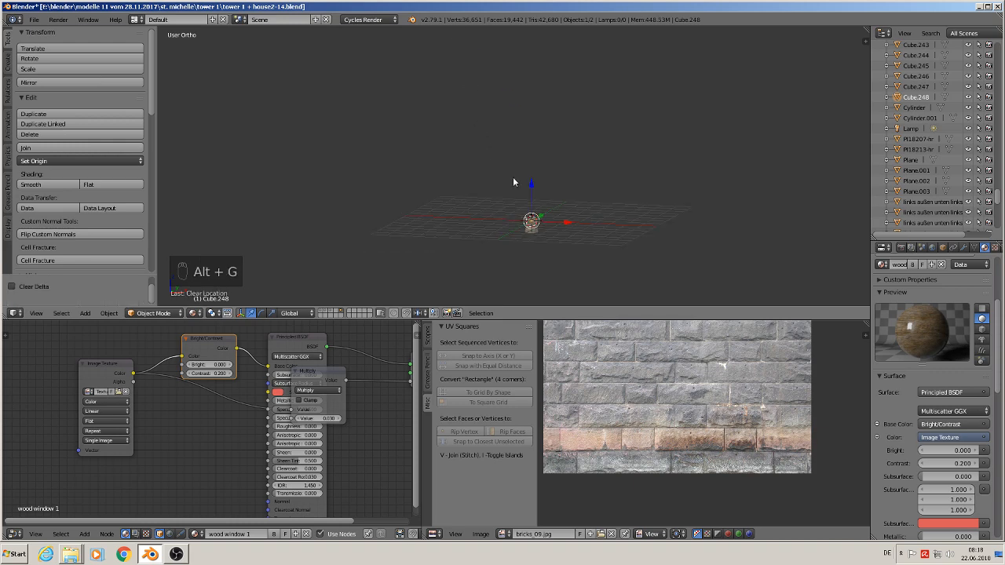
Switch the viewport to wireframe shading to reveal the window inside the tower.
{"action": "scroll", "coordinate": [549, 235], "scroll_direction": "up", "scroll_amount": 6}
{"action": "scroll", "coordinate": [525, 177], "scroll_direction": "up", "scroll_amount": 2}
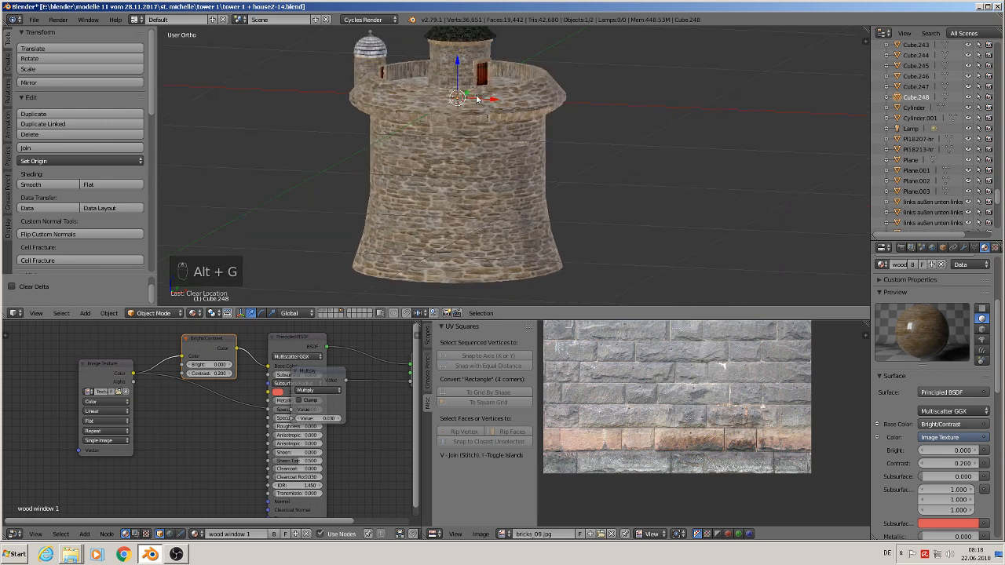
{"action": "left_click", "coordinate": [193, 312]}
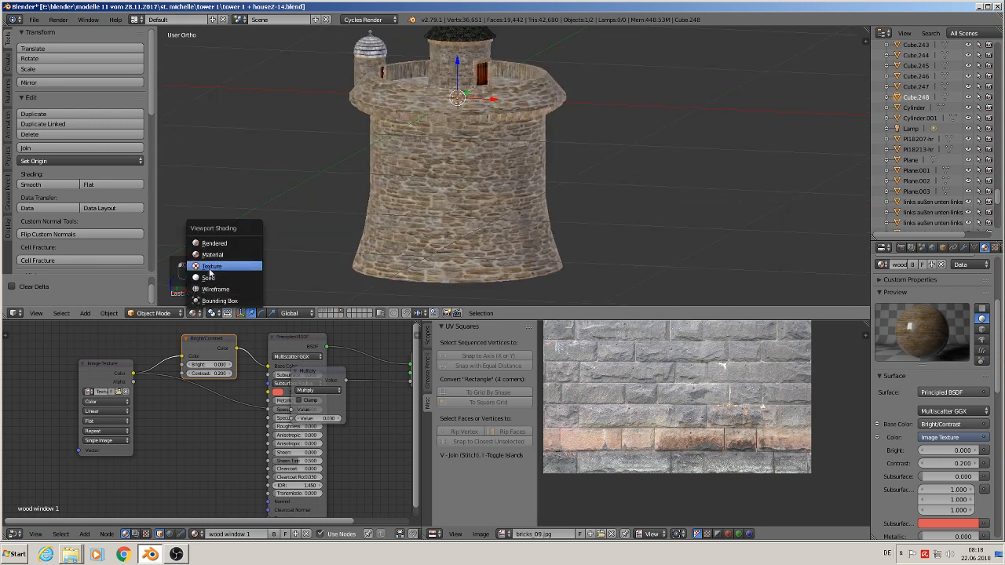
{"action": "left_click", "coordinate": [215, 290]}
{"action": "scroll", "coordinate": [462, 123], "scroll_direction": "up", "scroll_amount": 4}
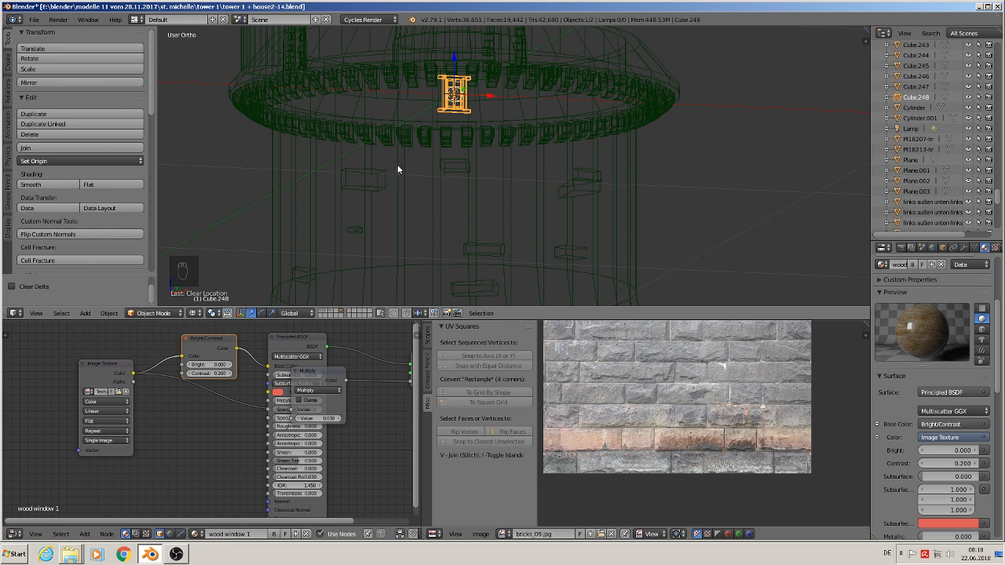
Put the joined window into a new group named "window little house".
{"action": "key", "text": "ctrl+g"}
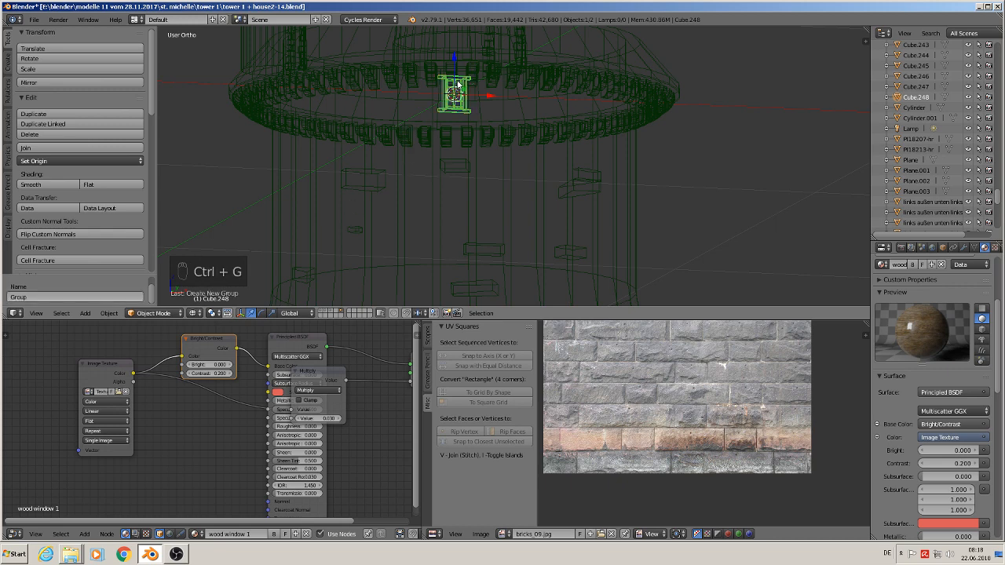
{"action": "left_click", "coordinate": [42, 296]}
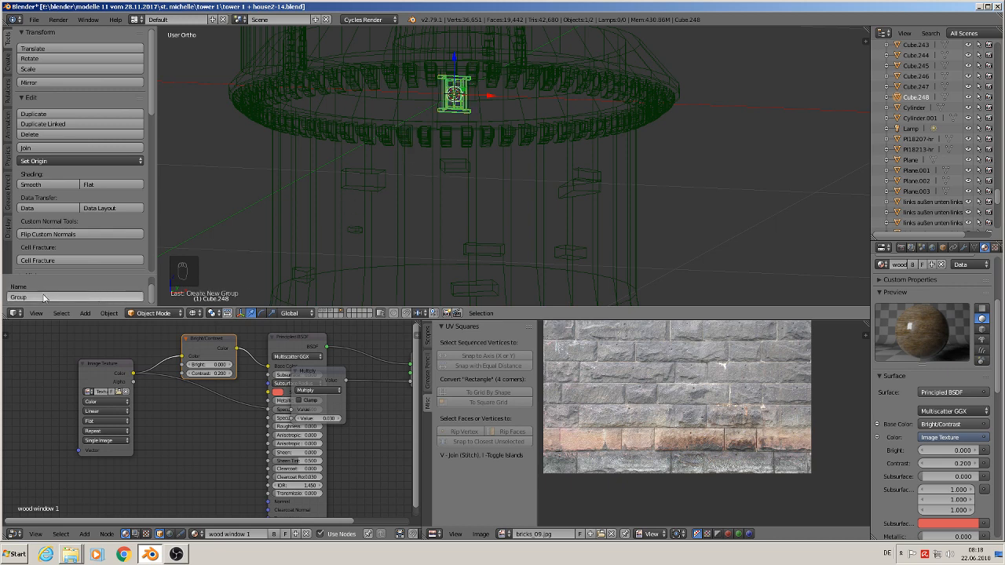
{"action": "type", "text": "window lit"}
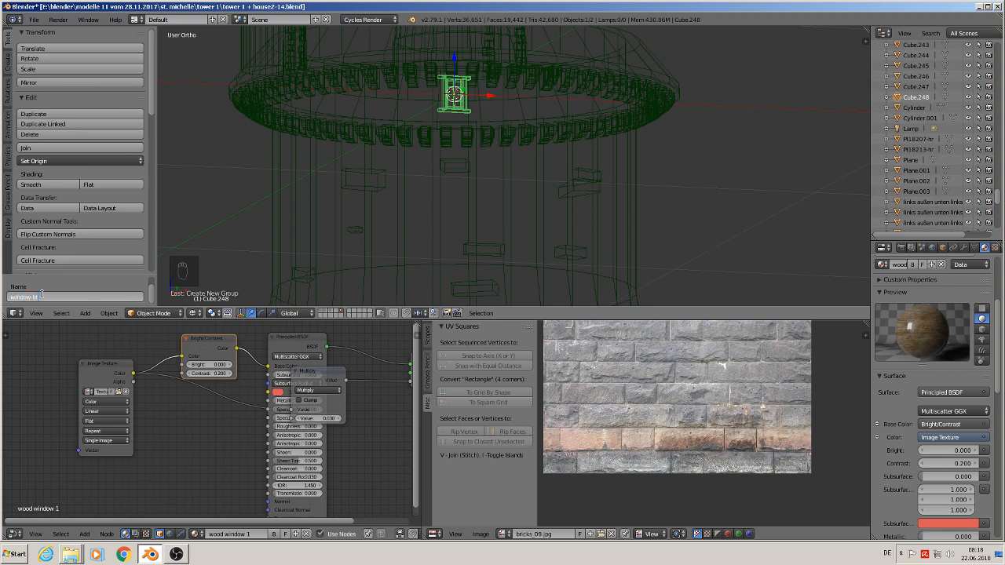
{"action": "type", "text": "tle house"}
{"action": "key", "text": "Return"}
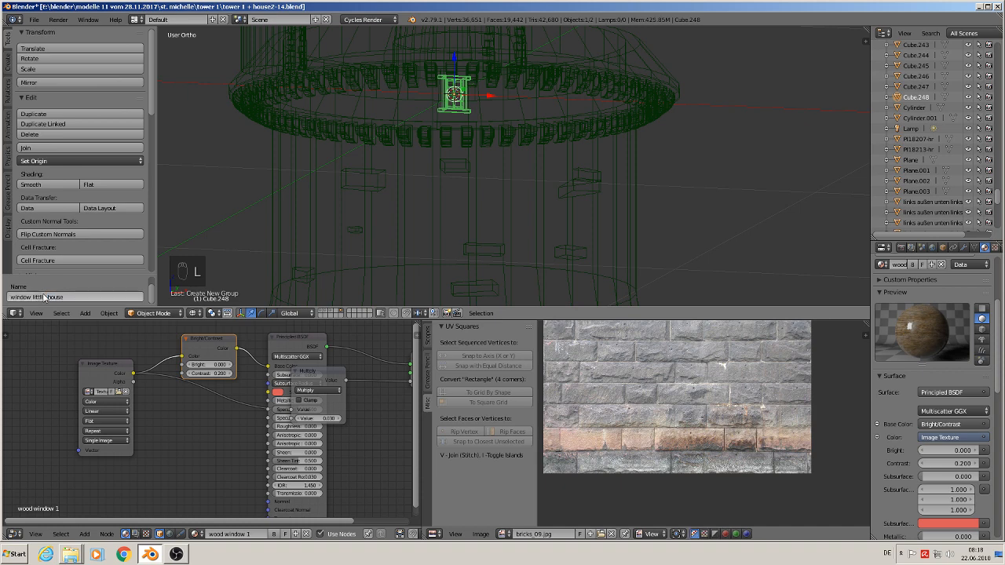
{"action": "key", "text": "Tab"}
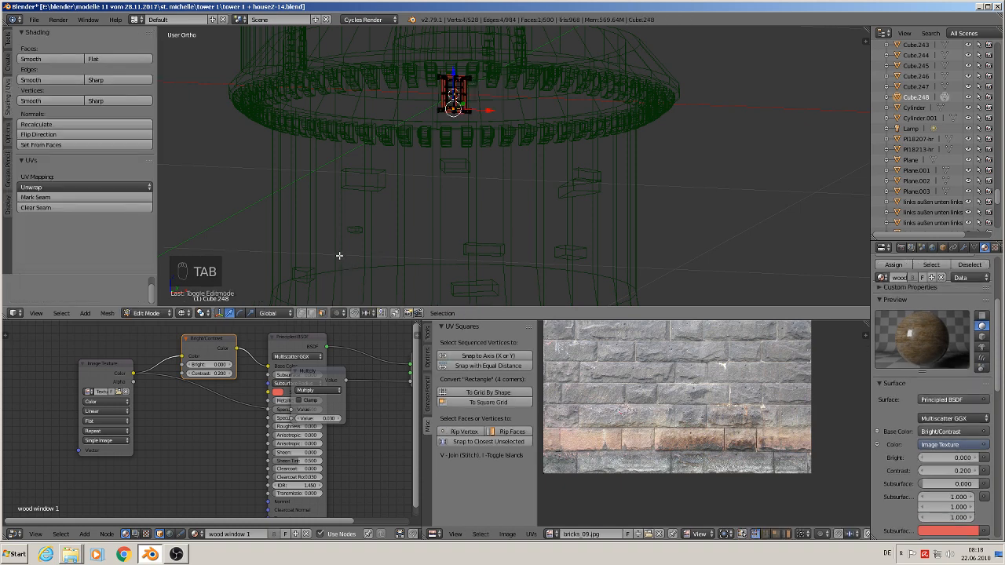
{"action": "key", "text": "Tab"}
Switch the viewport to Material shading and show the layer with the buildings and reference photos in front view.
{"action": "left_click", "coordinate": [192, 313]}
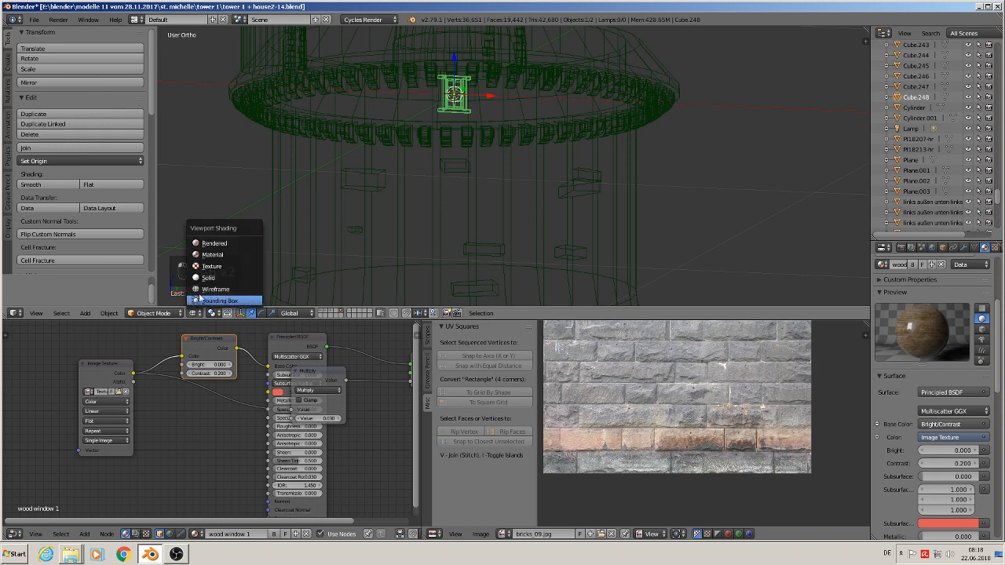
{"action": "left_click", "coordinate": [221, 256]}
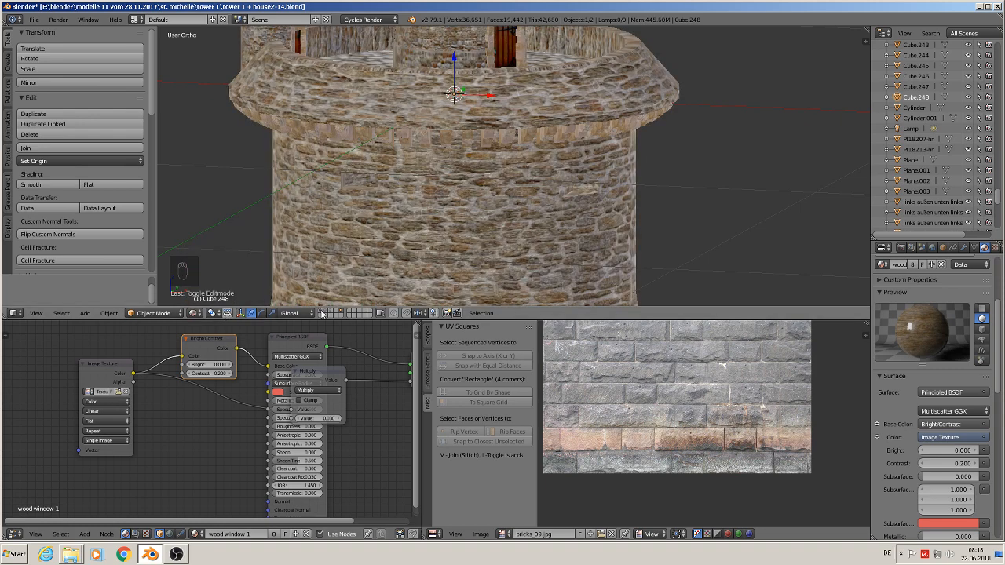
{"action": "key", "text": "KP_1"}
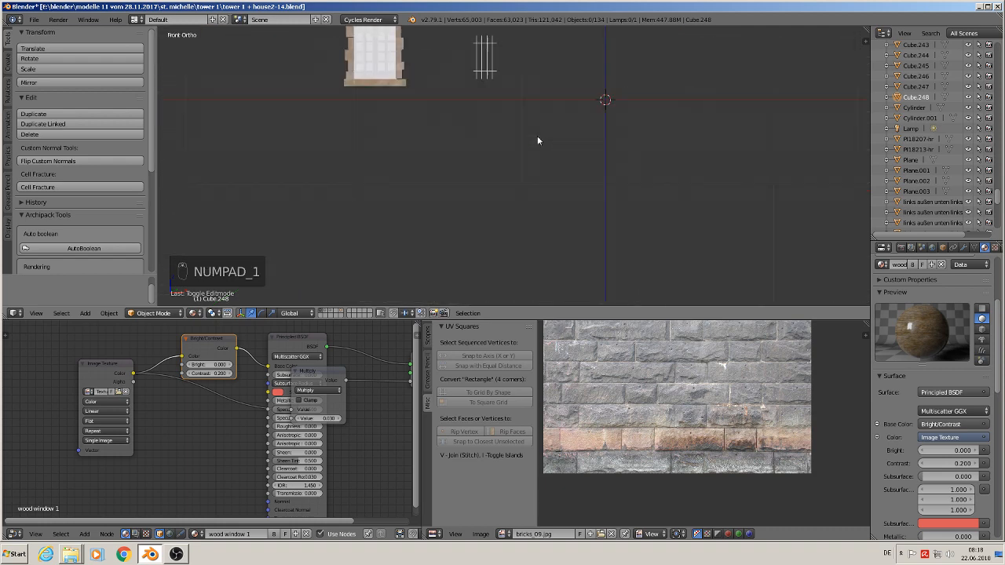
Add a group instance of "window little house" at the 3D cursor in front of the reference photo.
{"action": "scroll", "coordinate": [510, 111], "scroll_direction": "down", "scroll_amount": 4}
{"action": "middle_click_drag", "start_coordinate": [459, 59], "coordinate": [506, 224], "text": "shift"}
{"action": "scroll", "coordinate": [455, 131], "scroll_direction": "down", "scroll_amount": 3}
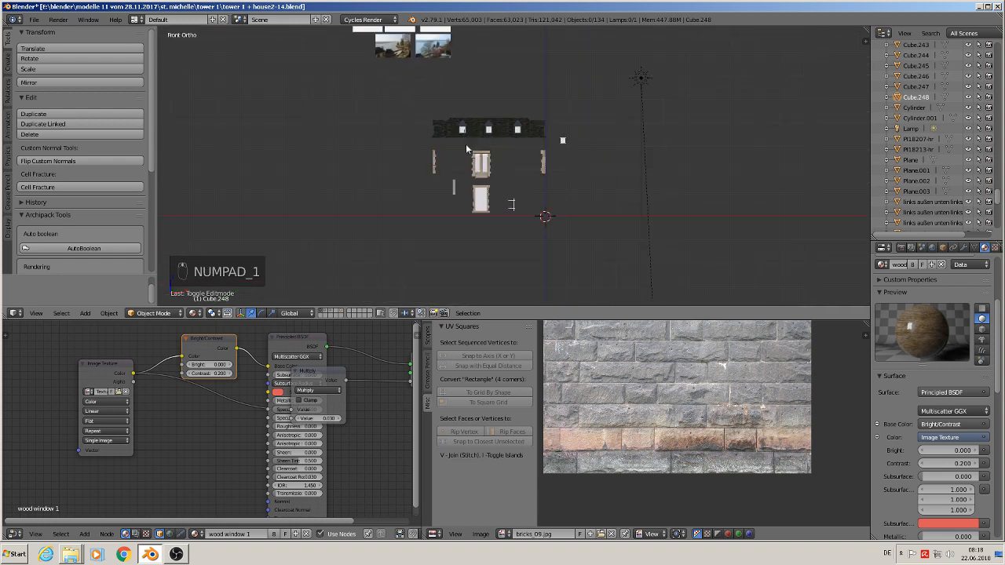
{"action": "scroll", "coordinate": [453, 130], "scroll_direction": "down", "scroll_amount": 1}
{"action": "middle_click_drag", "start_coordinate": [445, 113], "coordinate": [532, 96], "text": "shift"}
{"action": "scroll", "coordinate": [460, 168], "scroll_direction": "up", "scroll_amount": 10}
{"action": "scroll", "coordinate": [487, 213], "scroll_direction": "up", "scroll_amount": 4}
{"action": "scroll", "coordinate": [486, 141], "scroll_direction": "up", "scroll_amount": 4}
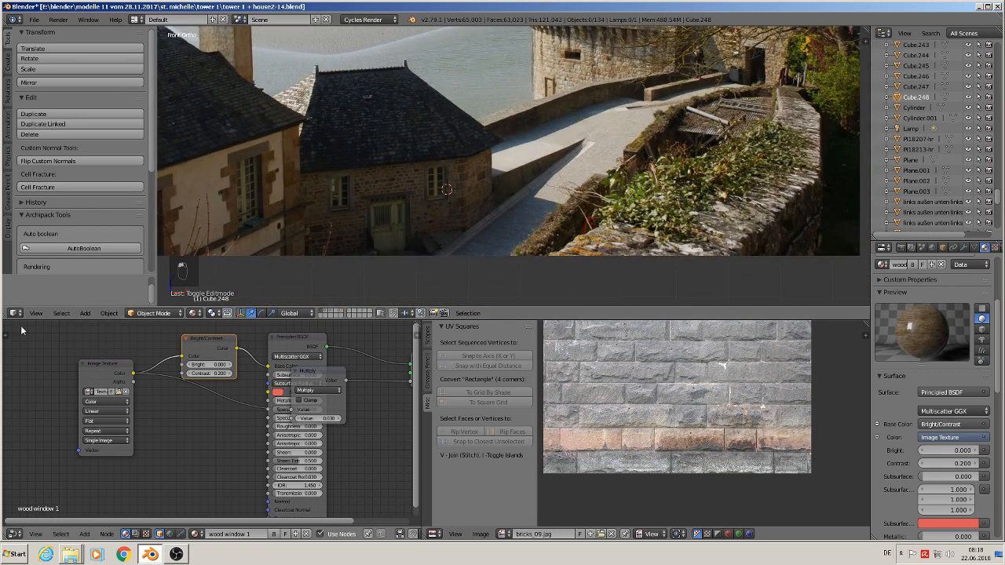
{"action": "left_click", "coordinate": [84, 313]}
{"action": "mouse_move", "coordinate": [121, 153]}
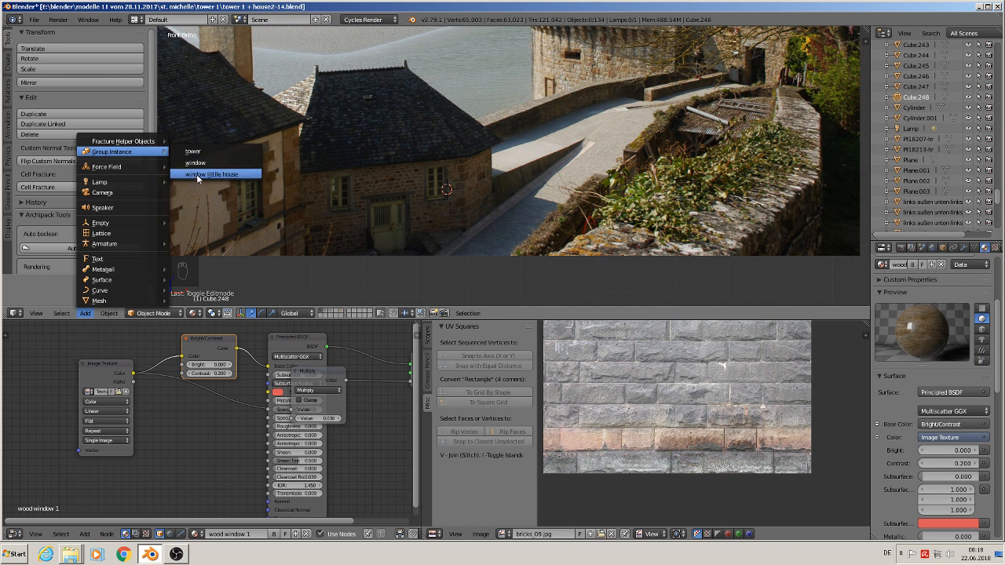
{"action": "left_click", "coordinate": [226, 173]}
{"action": "scroll", "coordinate": [505, 232], "scroll_direction": "up", "scroll_amount": 2}
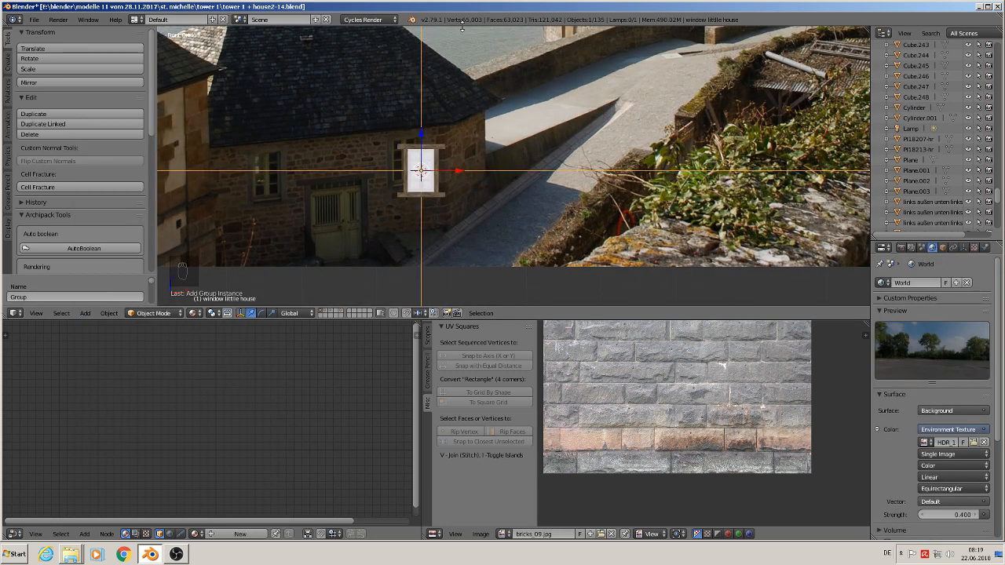
Reduce the display size of the window instance's empty to 0.04.
{"action": "left_click", "coordinate": [965, 248]}
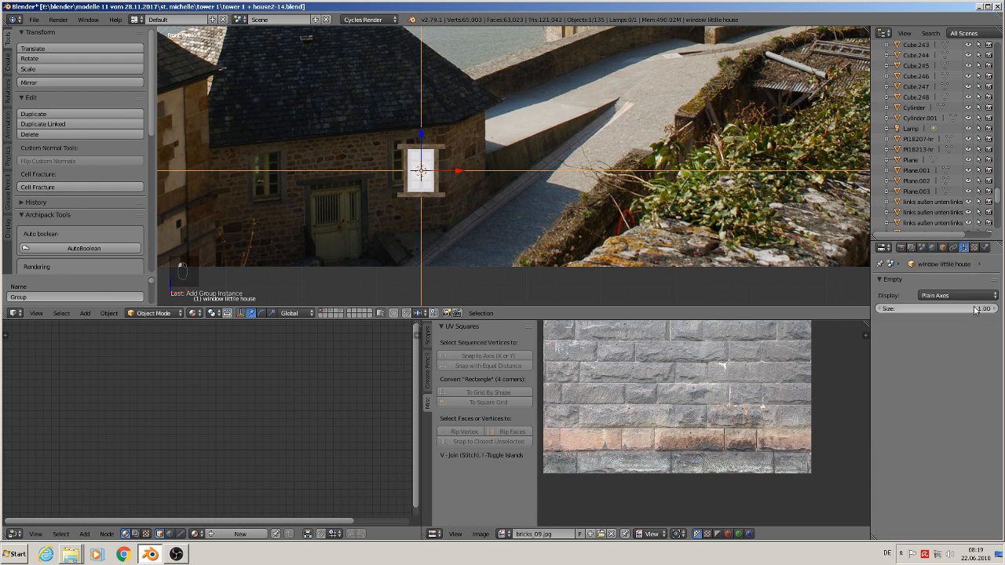
{"action": "left_click_drag", "start_coordinate": [938, 309], "coordinate": [925, 309]}
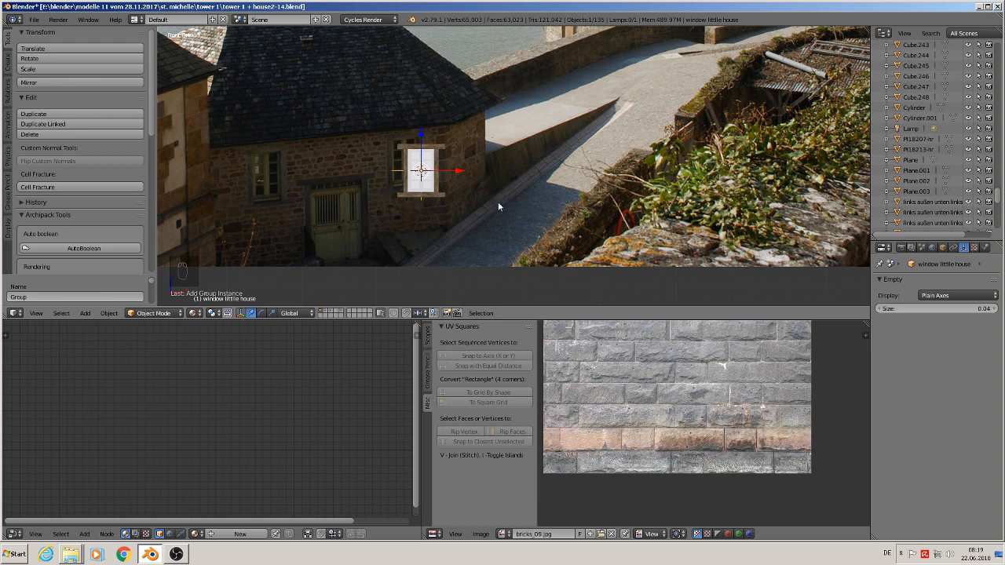
{"action": "scroll", "coordinate": [458, 217], "scroll_direction": "up", "scroll_amount": 3}
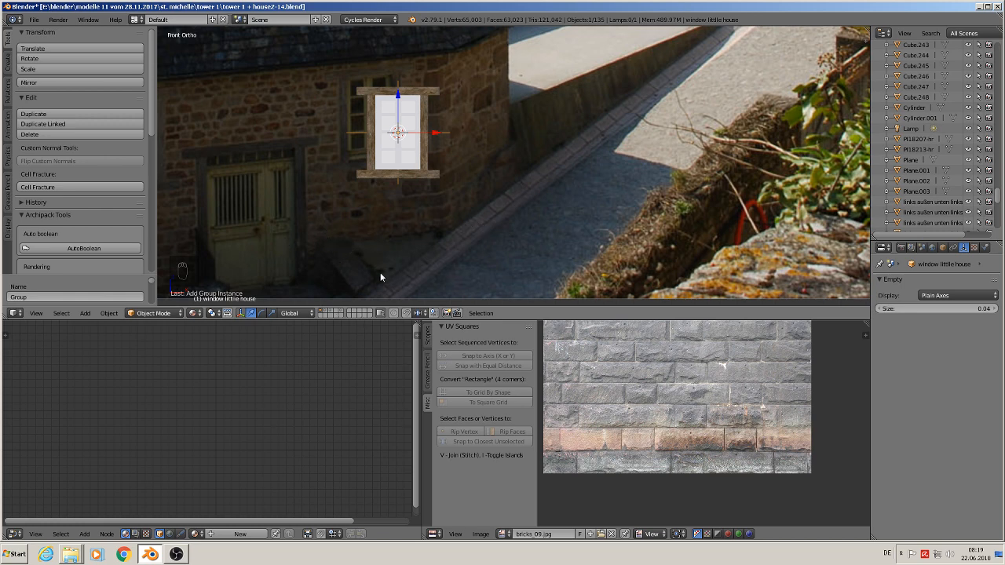
Examine the small house and its surroundings in the reference photo behind the window instance.
{"action": "scroll", "coordinate": [380, 273], "scroll_direction": "down", "scroll_amount": 4}
{"action": "middle_click_drag", "start_coordinate": [428, 198], "coordinate": [566, 192], "text": "shift"}
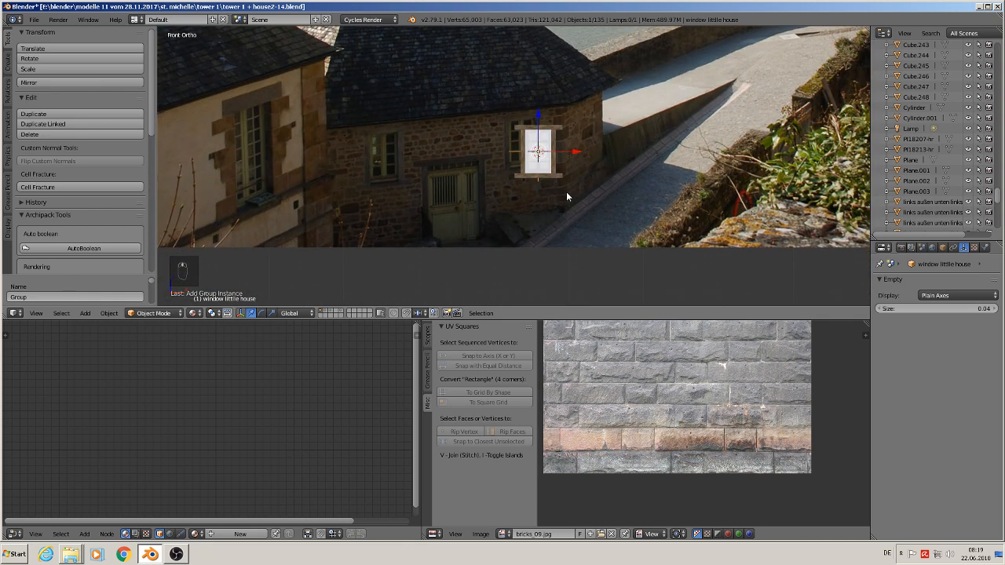
{"action": "scroll", "coordinate": [566, 189], "scroll_direction": "down", "scroll_amount": 3}
{"action": "scroll", "coordinate": [571, 215], "scroll_direction": "up", "scroll_amount": 3}
{"action": "scroll", "coordinate": [585, 203], "scroll_direction": "down", "scroll_amount": 2}
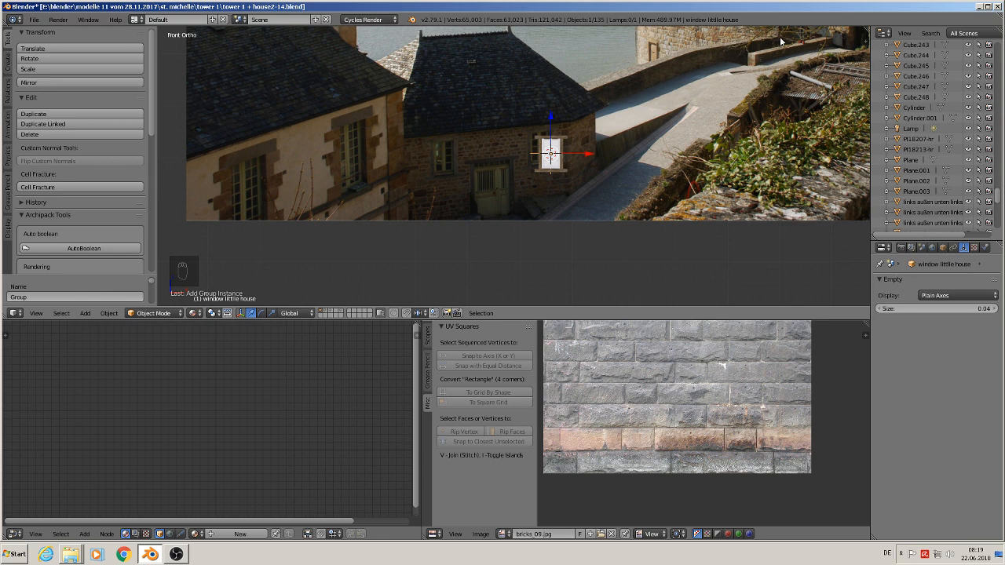
{"action": "middle_click_drag", "start_coordinate": [803, 113], "coordinate": [657, 88], "text": "shift"}
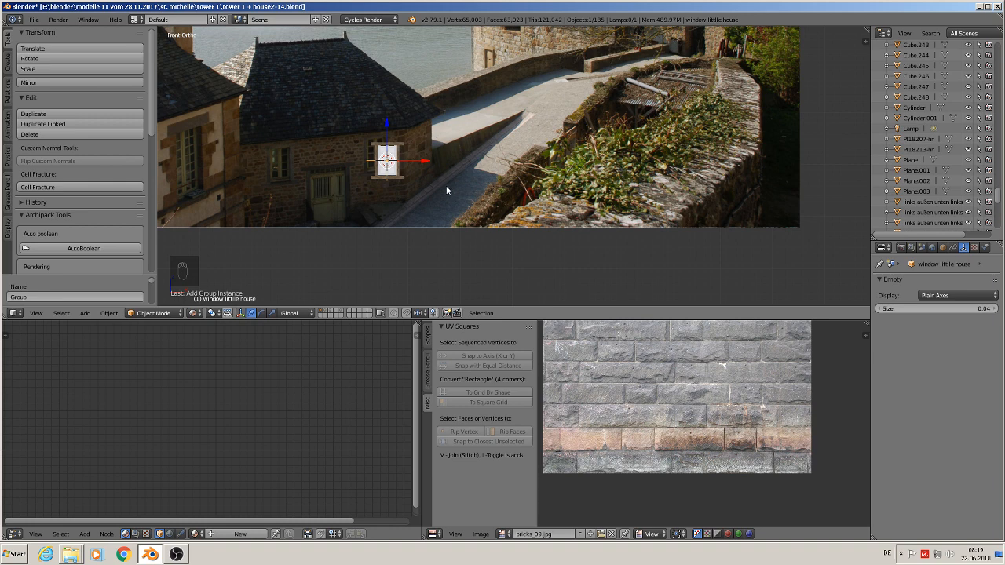
{"action": "middle_click_drag", "start_coordinate": [446, 186], "coordinate": [584, 152], "text": "shift"}
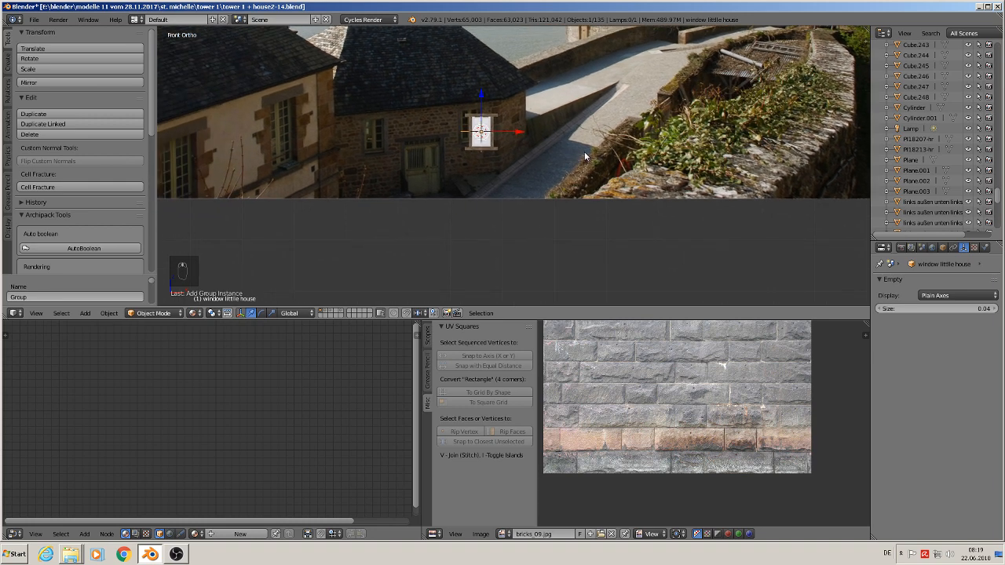
{"action": "scroll", "coordinate": [584, 152], "scroll_direction": "down", "scroll_amount": 5}
Give the white arched door in the large building's stone wall a new material named "front door".
{"action": "key", "text": "KP_1"}
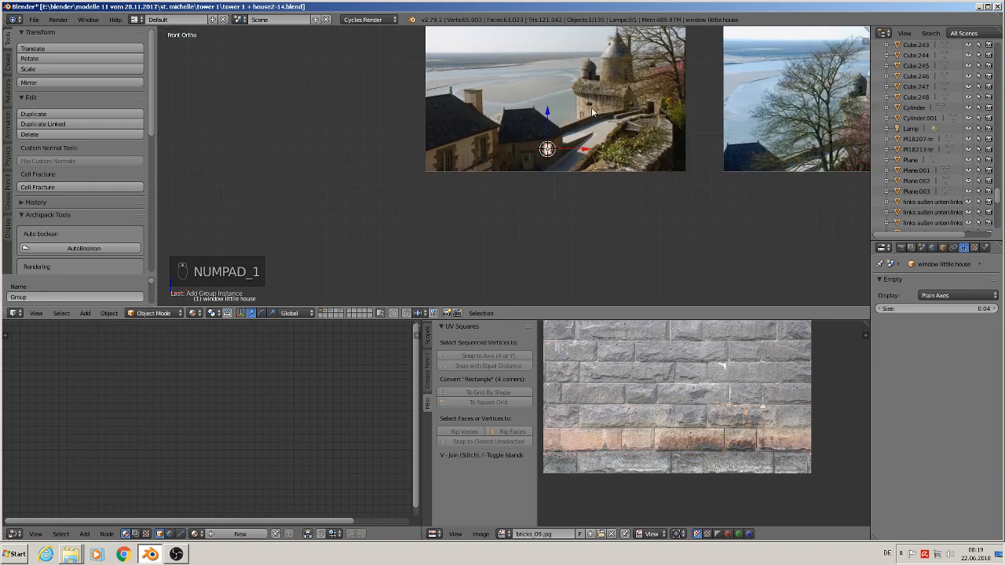
{"action": "scroll", "coordinate": [581, 189], "scroll_direction": "down", "scroll_amount": 5}
{"action": "middle_click_drag", "start_coordinate": [705, 97], "coordinate": [578, 153], "text": "shift"}
{"action": "scroll", "coordinate": [513, 191], "scroll_direction": "up", "scroll_amount": 9}
{"action": "scroll", "coordinate": [580, 156], "scroll_direction": "up", "scroll_amount": 5}
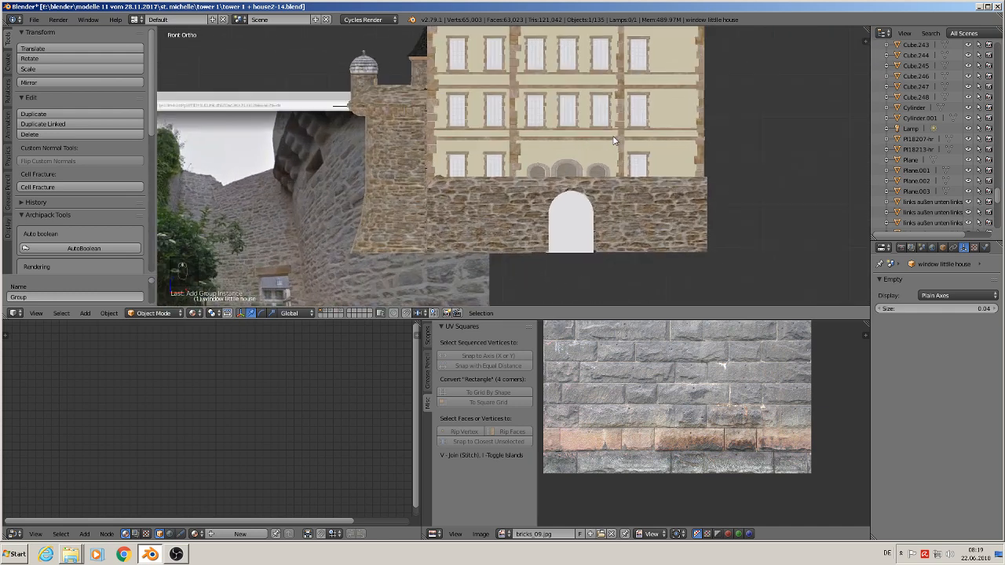
{"action": "right_click", "coordinate": [581, 278]}
{"action": "middle_click_drag", "start_coordinate": [581, 279], "coordinate": [483, 169]}
{"action": "middle_click_drag", "start_coordinate": [601, 284], "coordinate": [520, 197], "text": "shift"}
{"action": "middle_click_drag", "start_coordinate": [520, 197], "coordinate": [481, 163]}
{"action": "scroll", "coordinate": [530, 176], "scroll_direction": "up", "scroll_amount": 2}
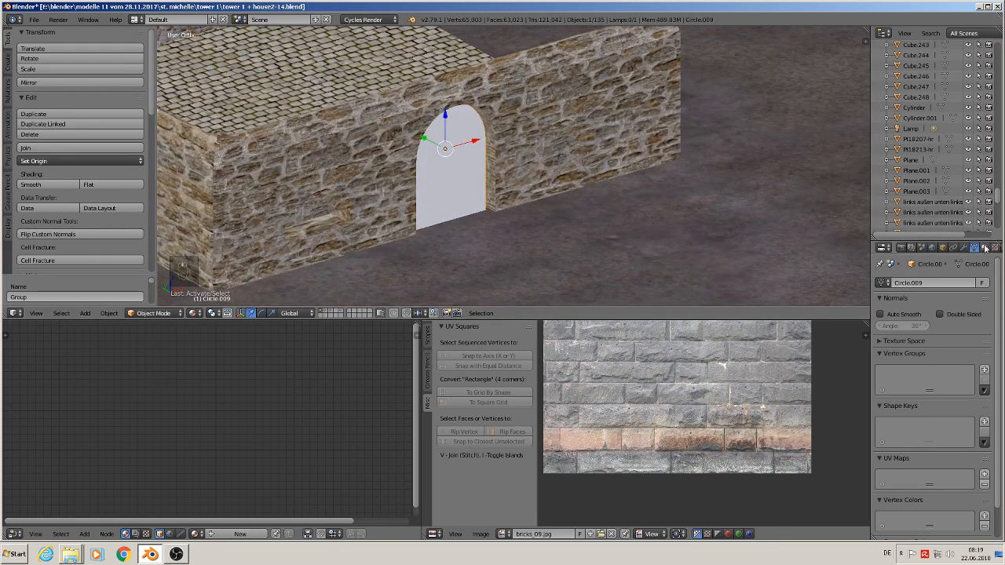
{"action": "left_click", "coordinate": [985, 247]}
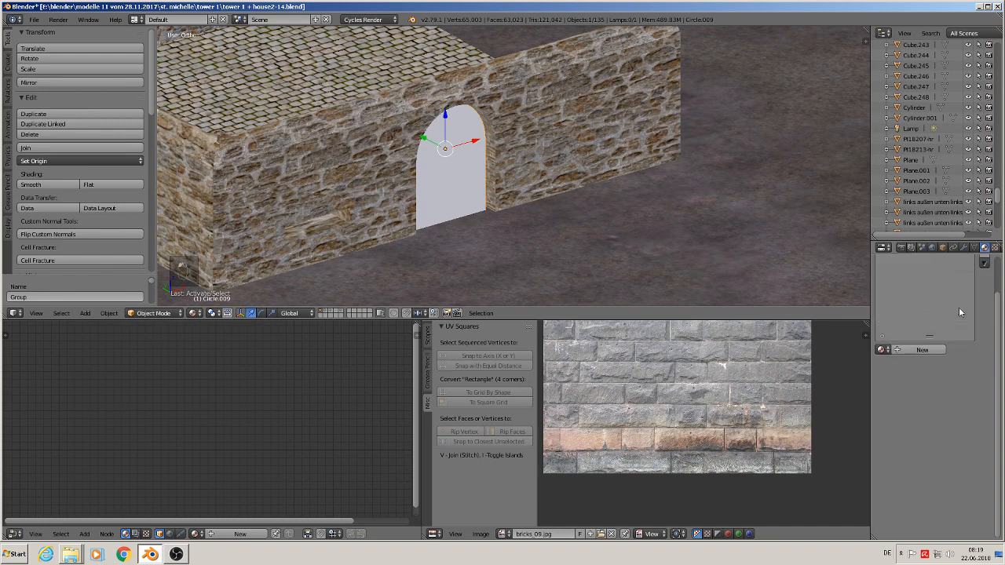
{"action": "left_click", "coordinate": [927, 391]}
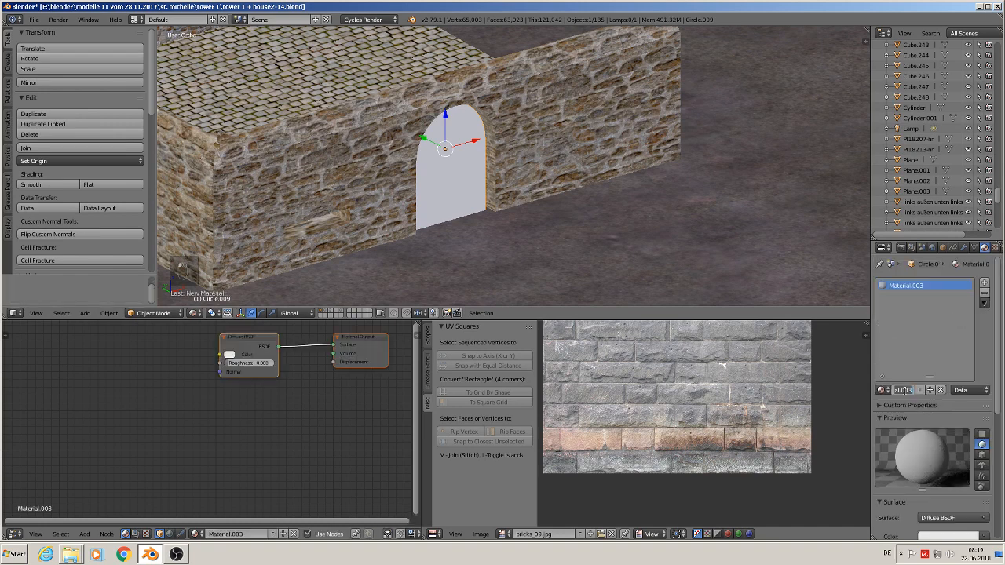
{"action": "left_click", "coordinate": [905, 391]}
{"action": "type", "text": "front door"}
{"action": "key", "text": "Return"}
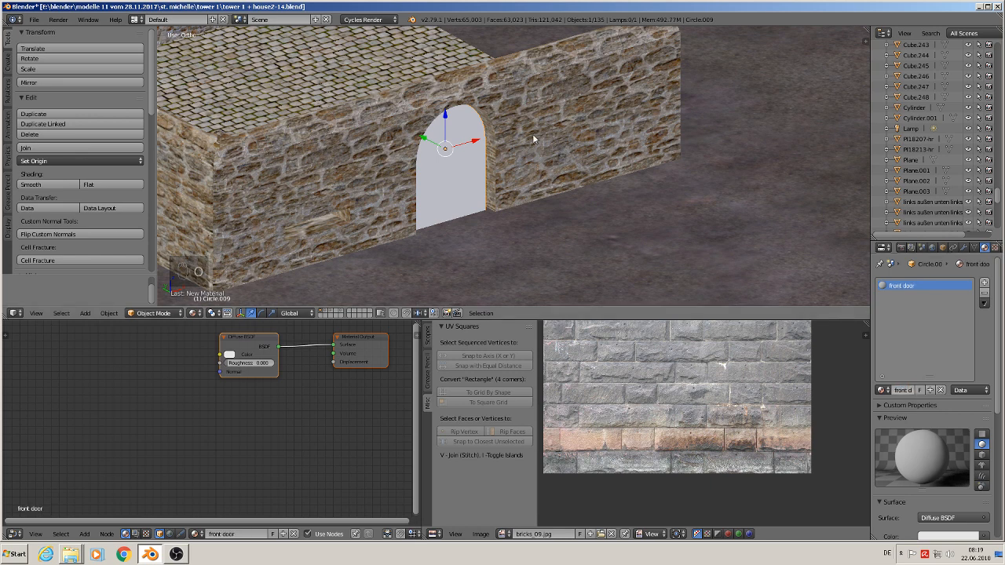
Mark a seam around the front face of the arched door in Edit Mode.
{"action": "key", "text": "Tab"}
{"action": "scroll", "coordinate": [444, 160], "scroll_direction": "up", "scroll_amount": 3}
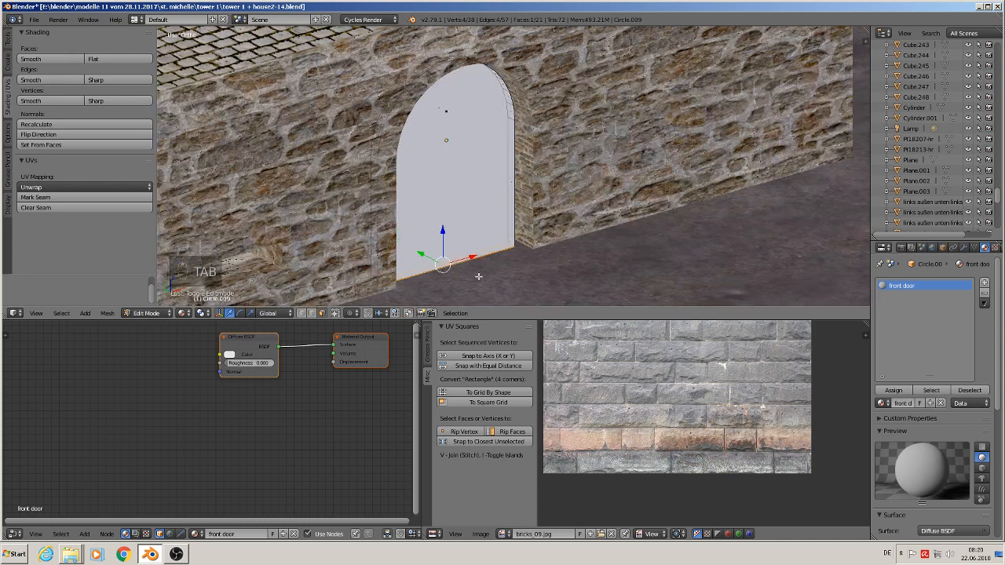
{"action": "middle_click_drag", "start_coordinate": [484, 273], "coordinate": [411, 277]}
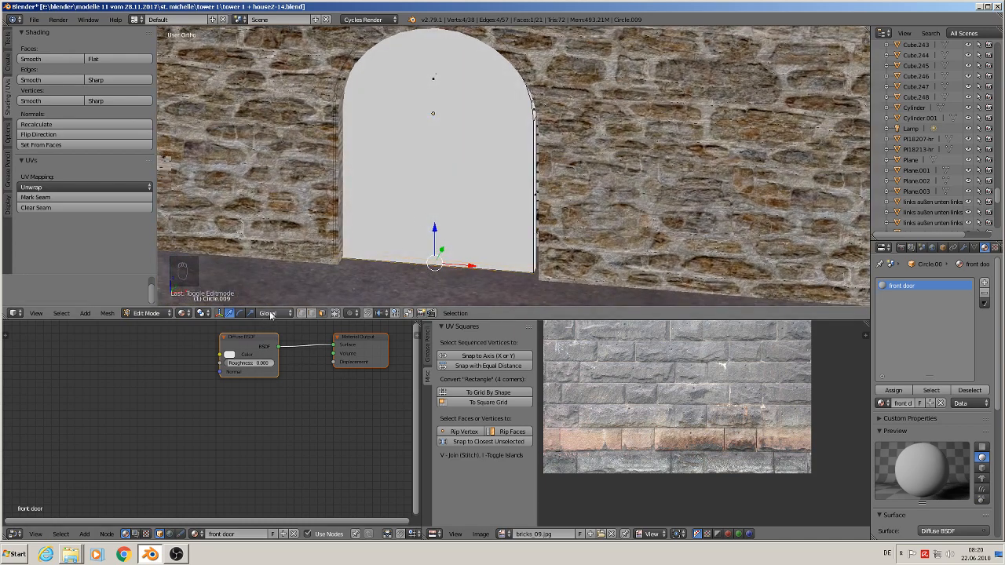
{"action": "right_click", "coordinate": [433, 77]}
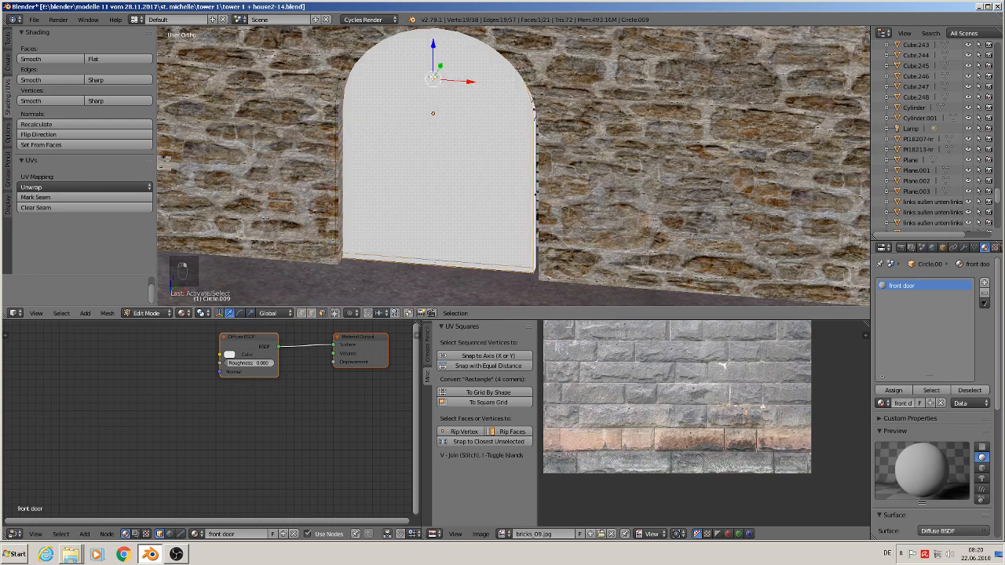
{"action": "left_click", "coordinate": [36, 197]}
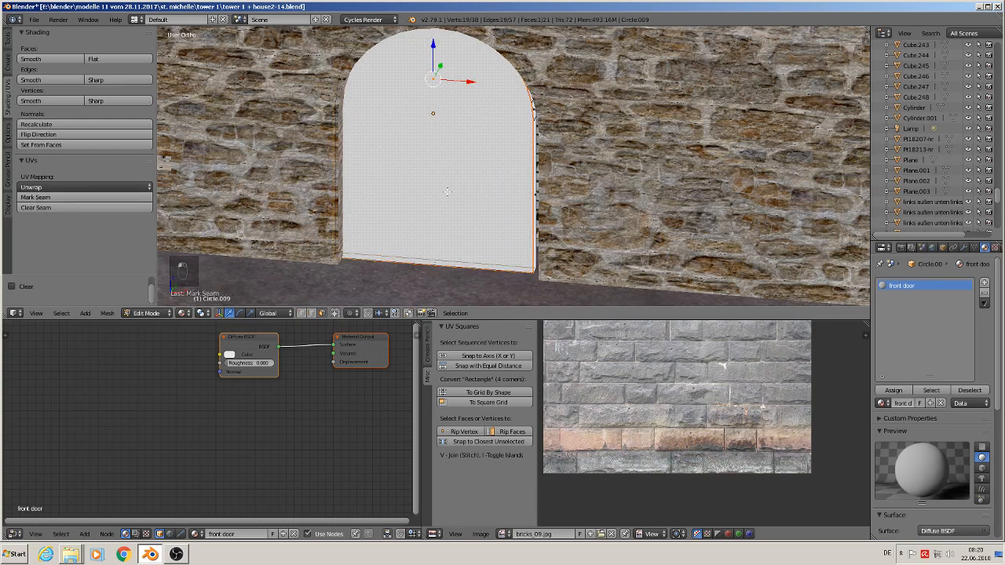
Mark a seam around the back face of the arched door and return to Object Mode in front view.
{"action": "middle_click_drag", "start_coordinate": [448, 191], "coordinate": [471, 196]}
{"action": "middle_click_drag", "start_coordinate": [390, 187], "coordinate": [401, 187]}
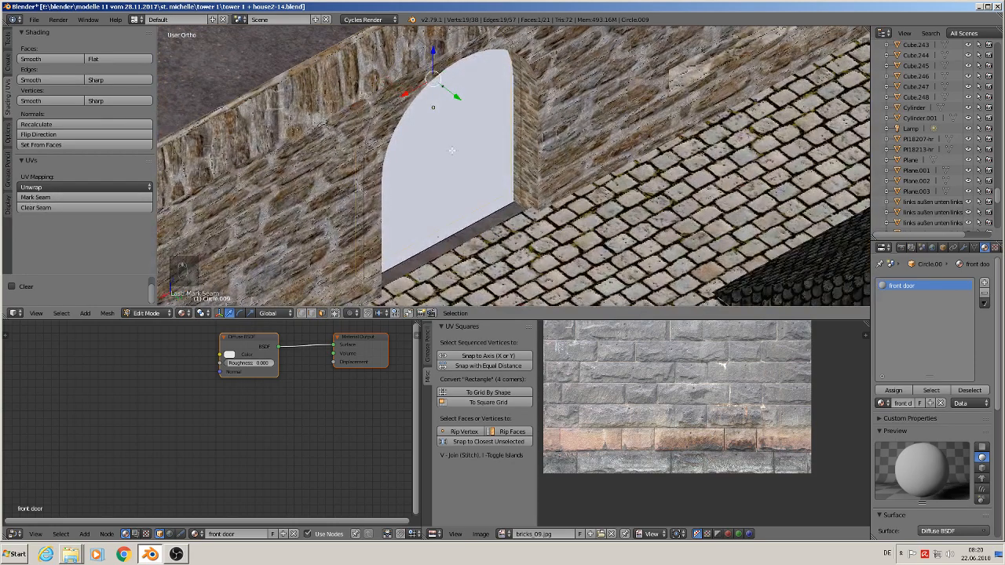
{"action": "right_click", "coordinate": [442, 85]}
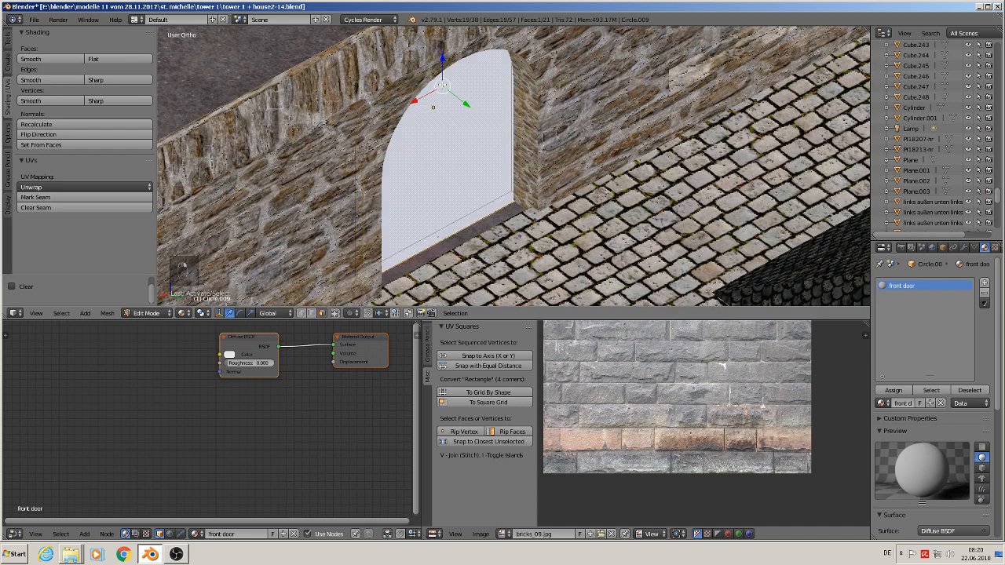
{"action": "left_click", "coordinate": [82, 197]}
{"action": "middle_click_drag", "start_coordinate": [278, 159], "coordinate": [462, 130]}
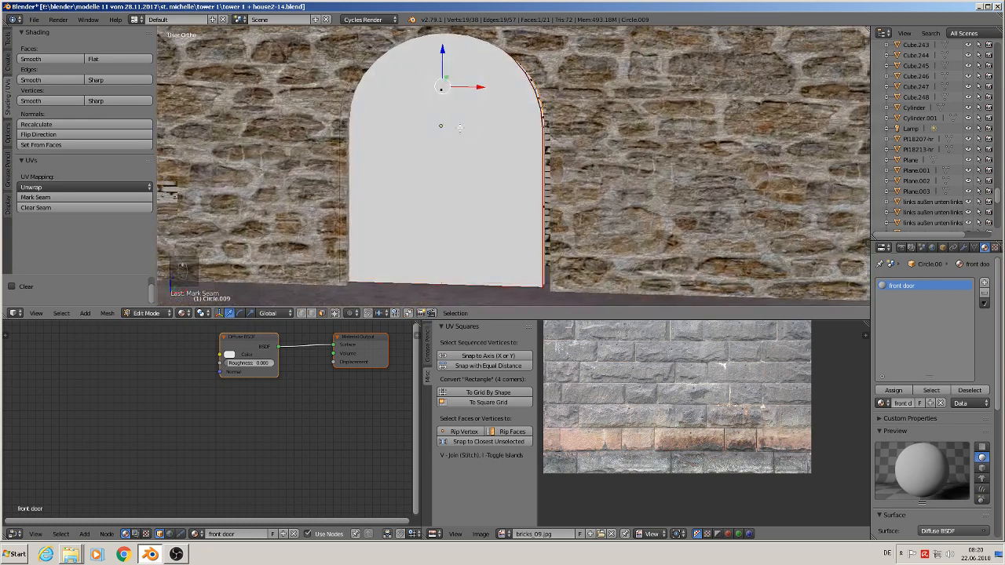
{"action": "scroll", "coordinate": [564, 227], "scroll_direction": "up", "scroll_amount": 1}
{"action": "scroll", "coordinate": [564, 227], "scroll_direction": "up", "scroll_amount": 2}
{"action": "middle_click_drag", "start_coordinate": [564, 227], "coordinate": [615, 171], "text": "shift"}
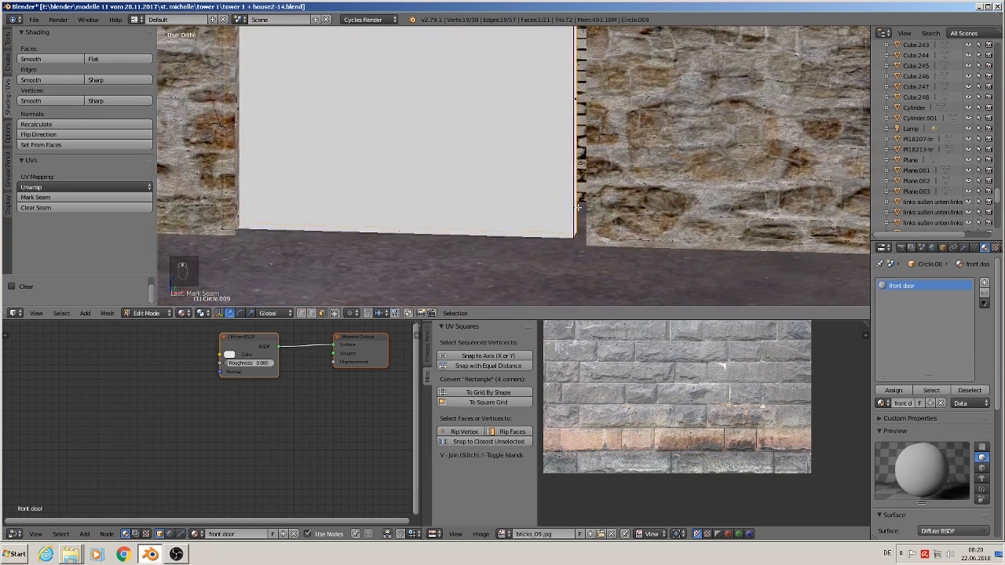
{"action": "scroll", "coordinate": [578, 206], "scroll_direction": "down", "scroll_amount": 5}
{"action": "key", "text": "KP_1"}
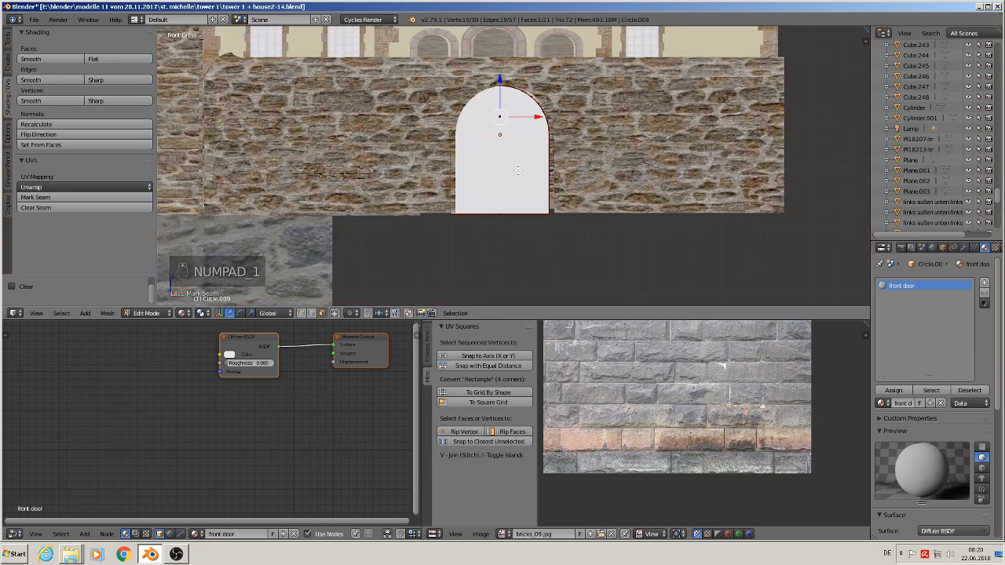
{"action": "scroll", "coordinate": [522, 96], "scroll_direction": "up", "scroll_amount": 1}
{"action": "key", "text": "Tab"}
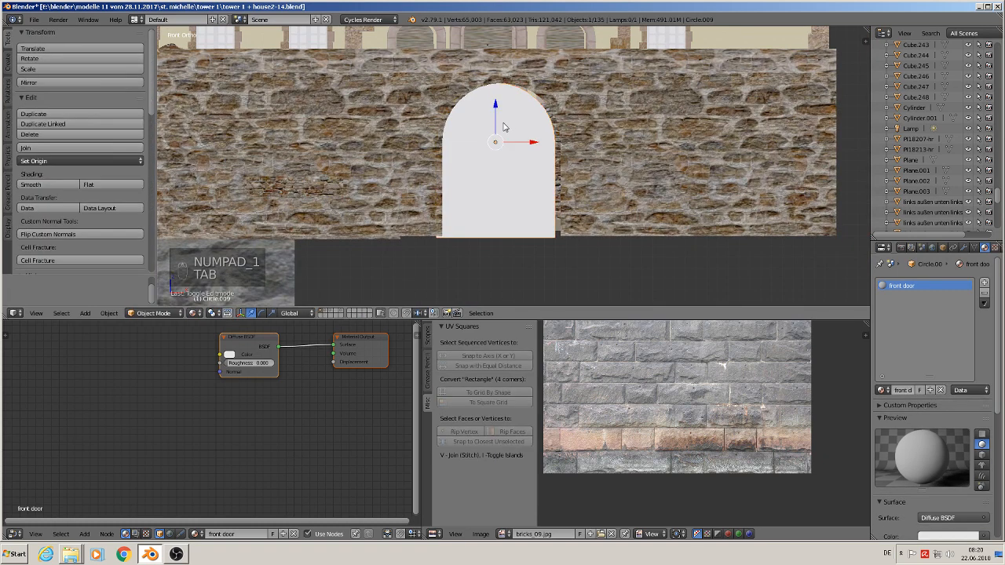
Apply the arched door's rotation and scale, and set its origin to its geometry.
{"action": "left_click", "coordinate": [109, 313]}
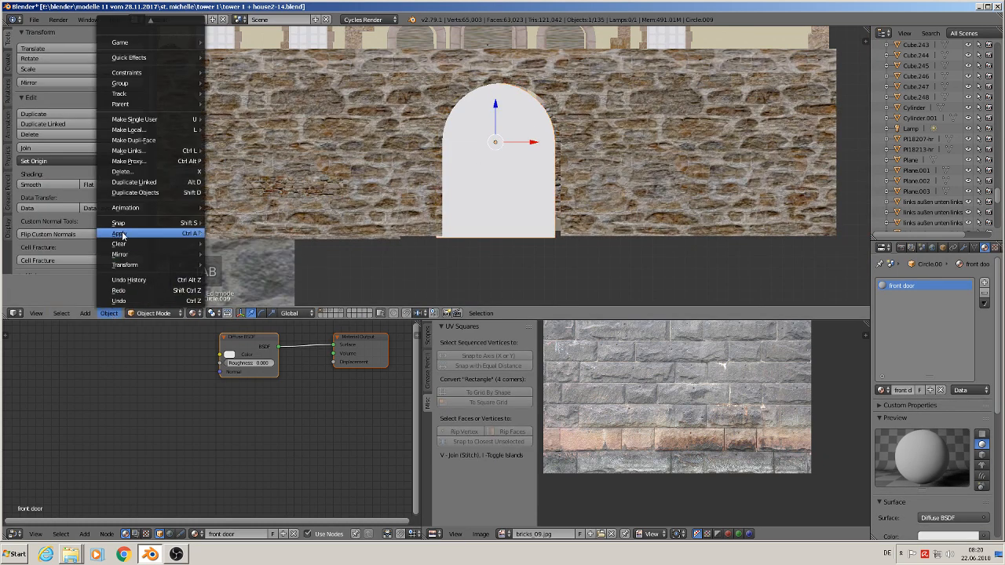
{"action": "mouse_move", "coordinate": [122, 233]}
{"action": "left_click", "coordinate": [256, 260]}
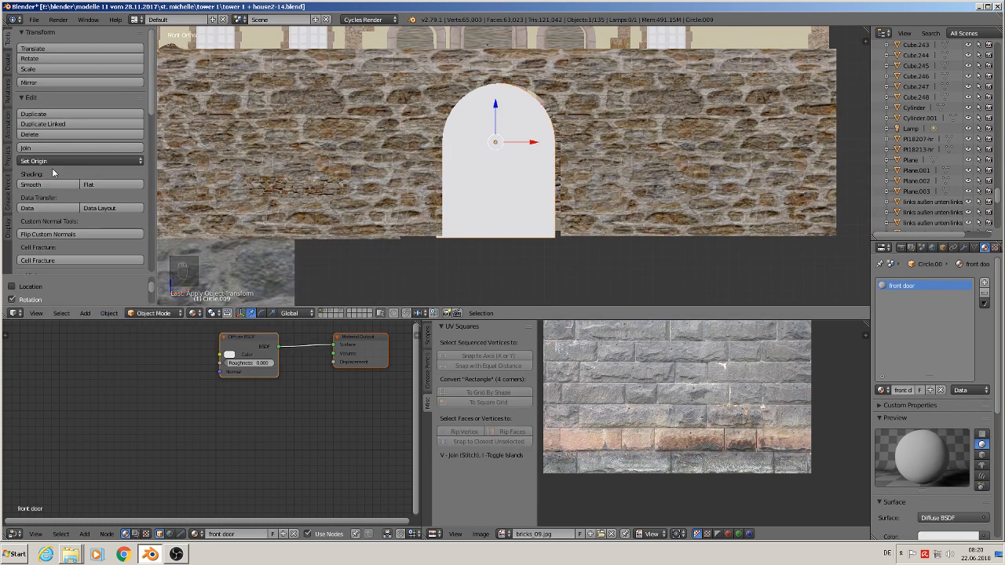
{"action": "left_click", "coordinate": [110, 160]}
{"action": "left_click", "coordinate": [116, 187]}
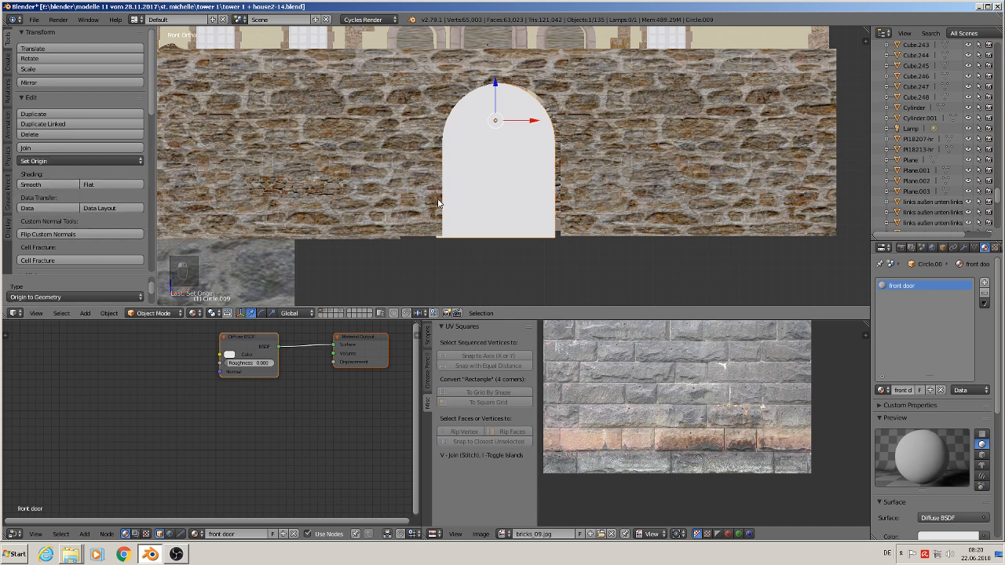
Unwrap all of the arched door's faces with Project From View in front view and return to Object Mode.
{"action": "key", "text": "Tab"}
{"action": "key", "text": "a"}
{"action": "key", "text": "a"}
{"action": "key", "text": "a"}
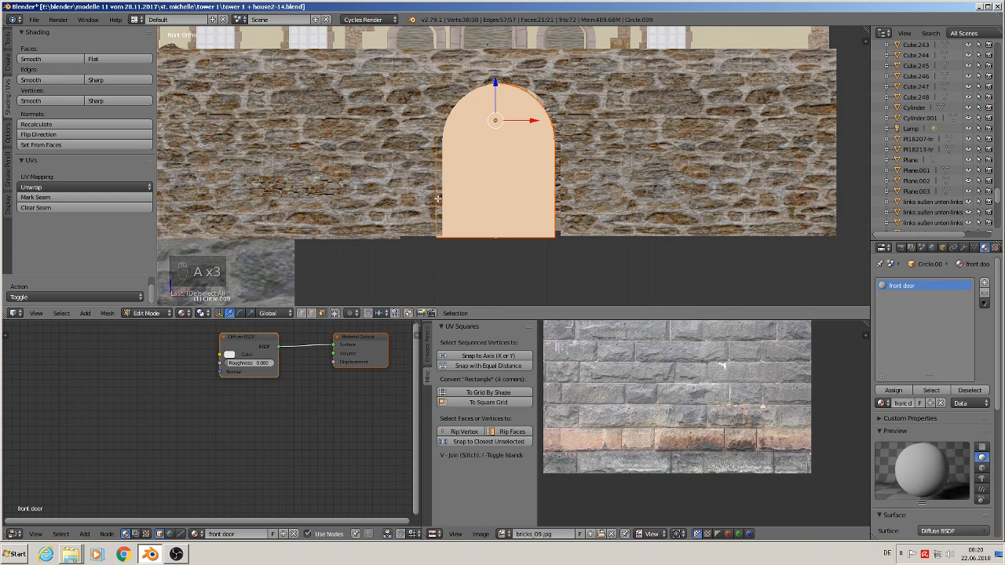
{"action": "key", "text": "u"}
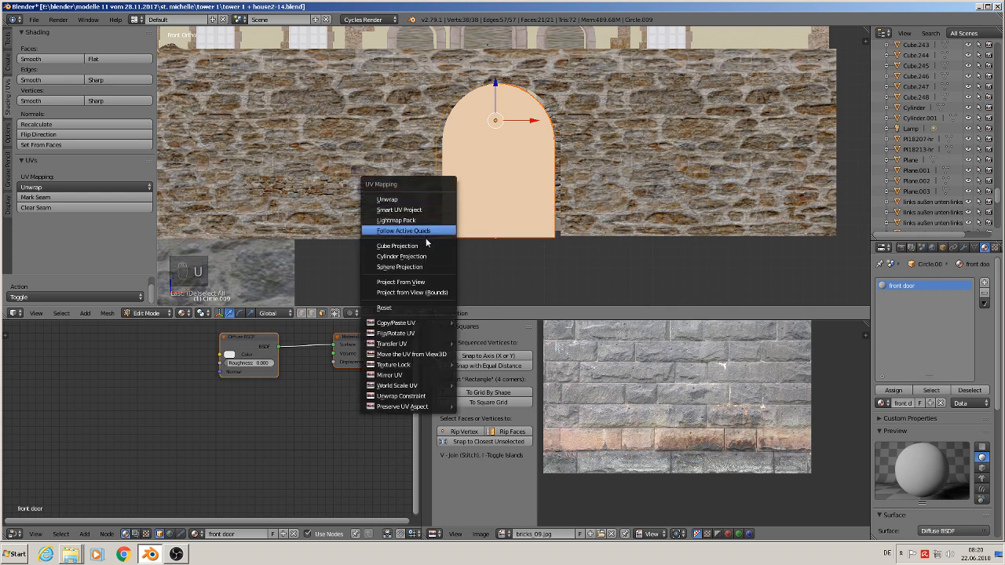
{"action": "left_click", "coordinate": [401, 282]}
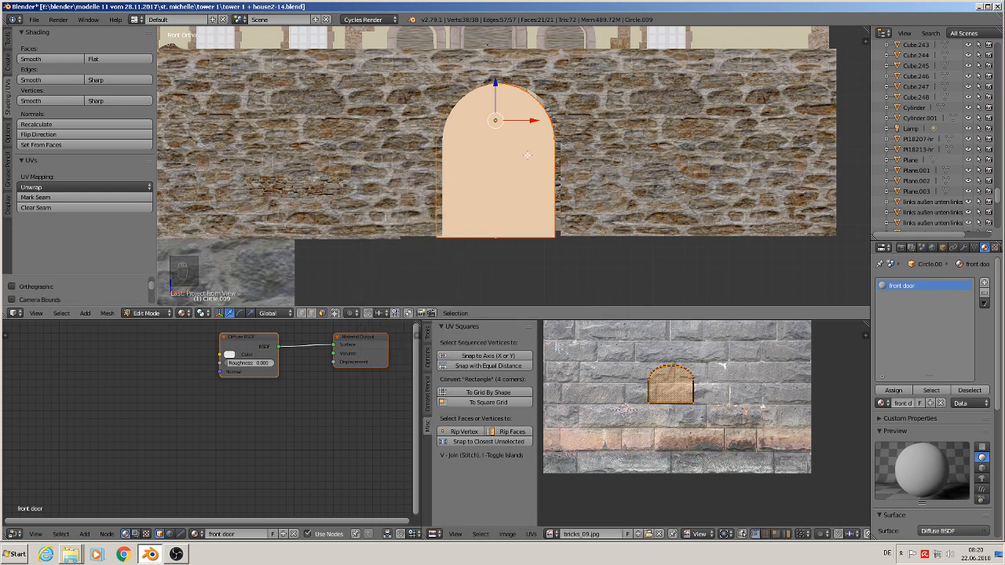
{"action": "key", "text": "Tab"}
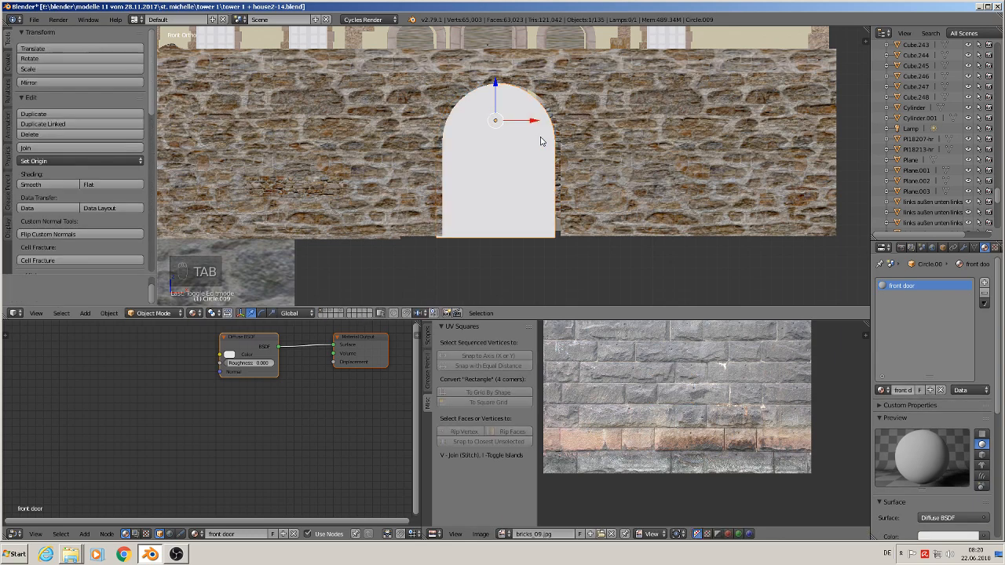
Deselect the arched door and save the blend file.
{"action": "left_click_drag", "start_coordinate": [526, 123], "coordinate": [532, 124]}
{"action": "middle_click_drag", "start_coordinate": [531, 123], "coordinate": [576, 186]}
{"action": "key", "text": "a"}
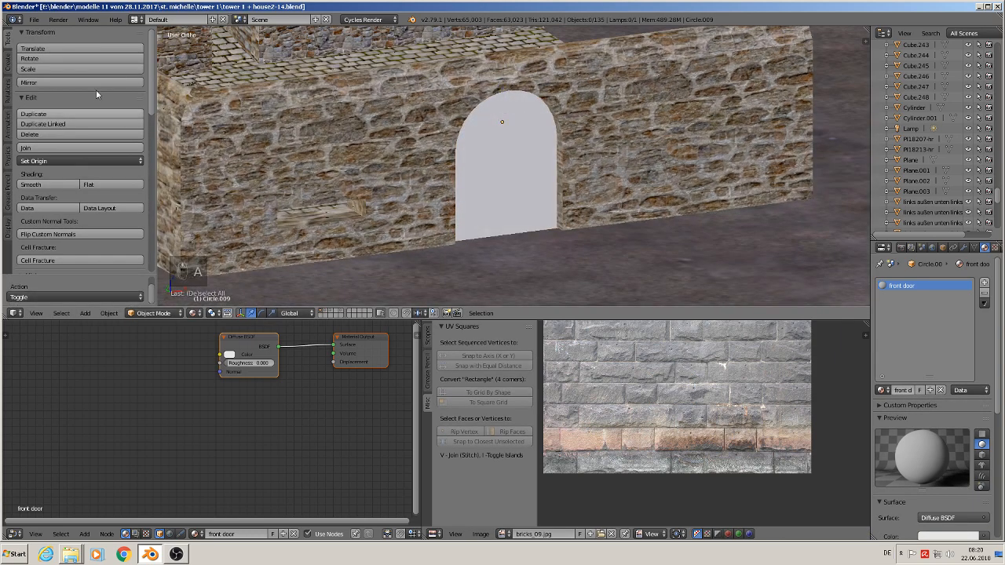
{"action": "left_click", "coordinate": [34, 19]}
{"action": "left_click", "coordinate": [51, 98]}
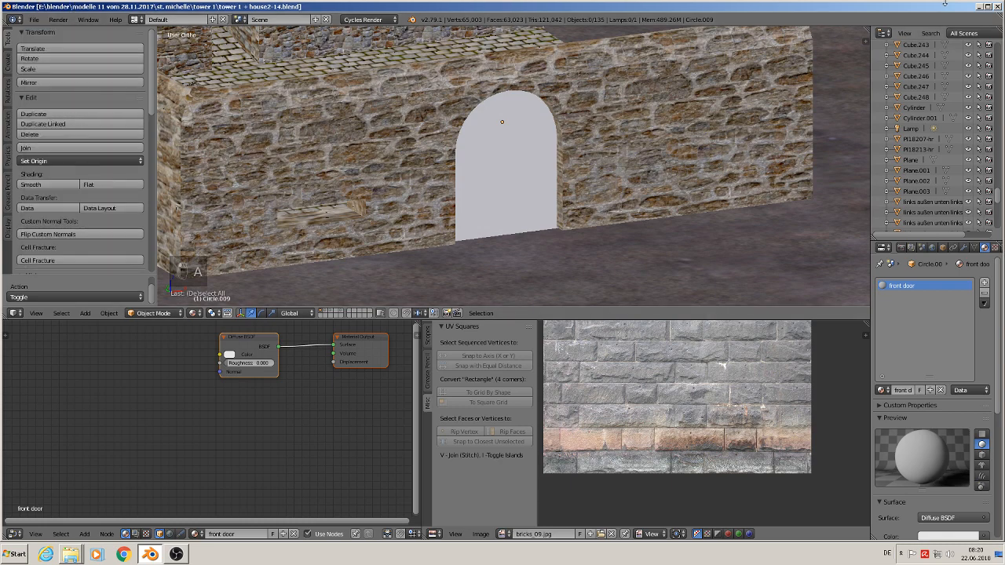
Switch to the file explorer and open the folder Komerzielle Texturen\Türen\antike türen.
{"action": "left_click", "coordinate": [981, 7]}
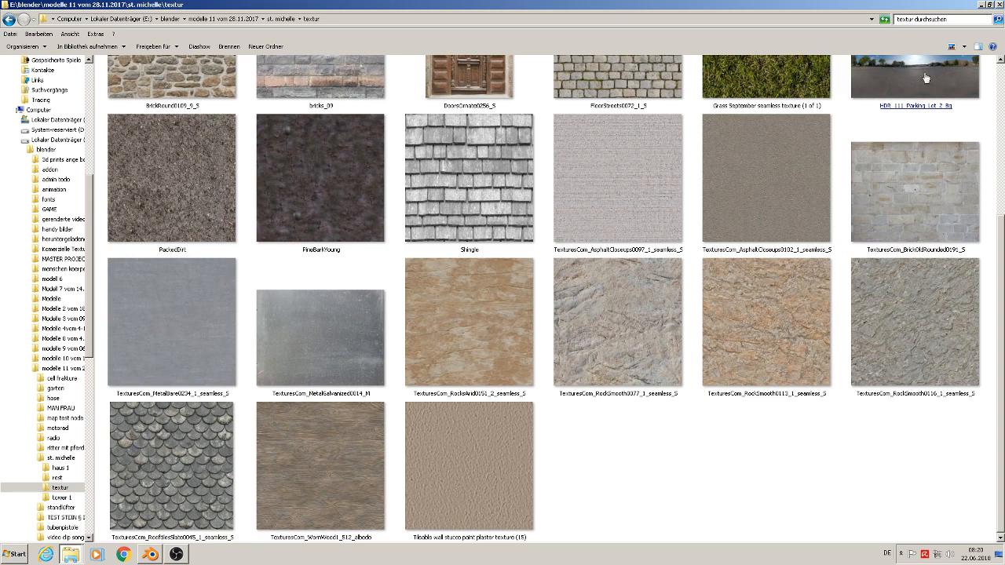
{"action": "scroll", "coordinate": [935, 70], "scroll_direction": "up", "scroll_amount": 3}
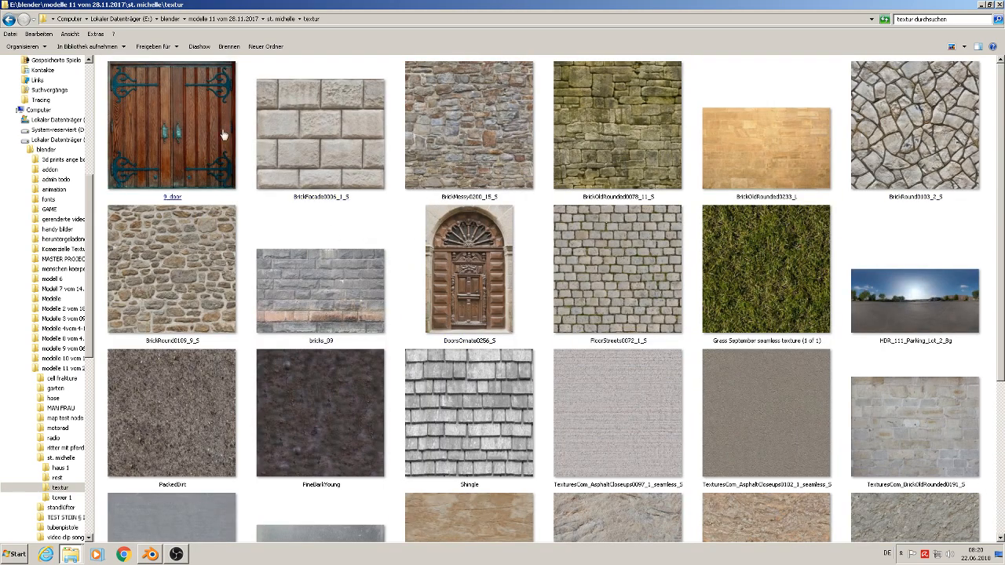
{"action": "left_click", "coordinate": [982, 5]}
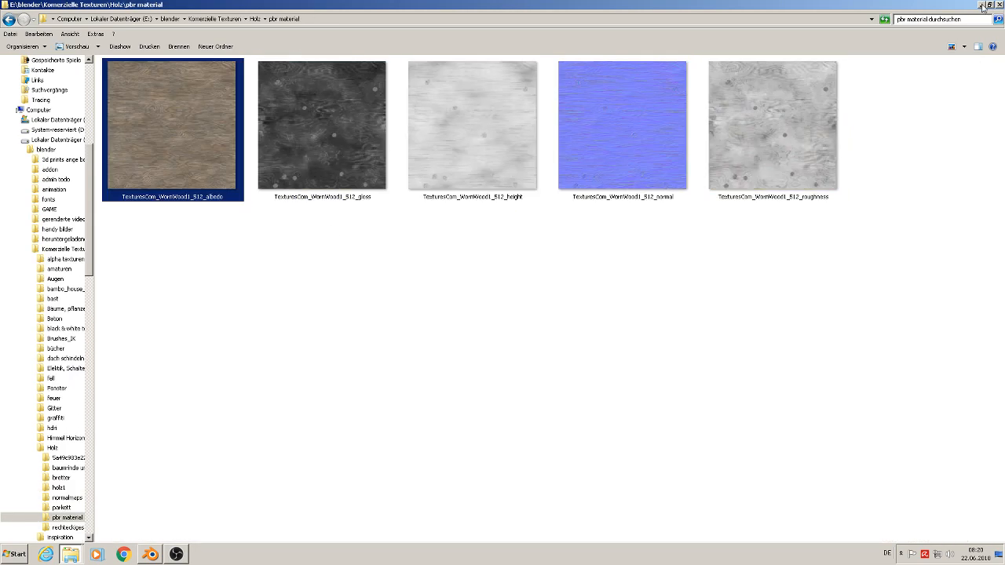
{"action": "left_click", "coordinate": [222, 19]}
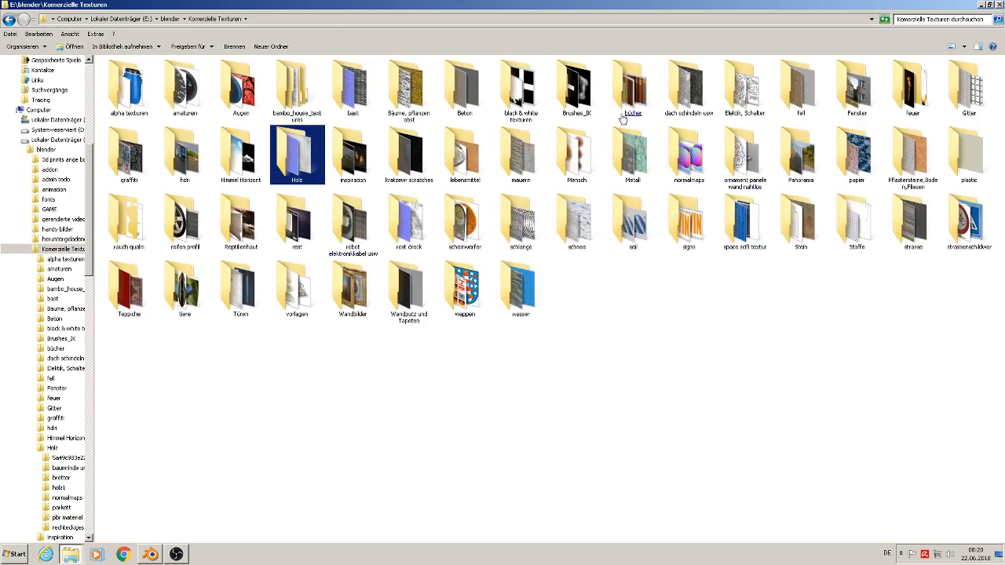
{"action": "double_click", "coordinate": [245, 283]}
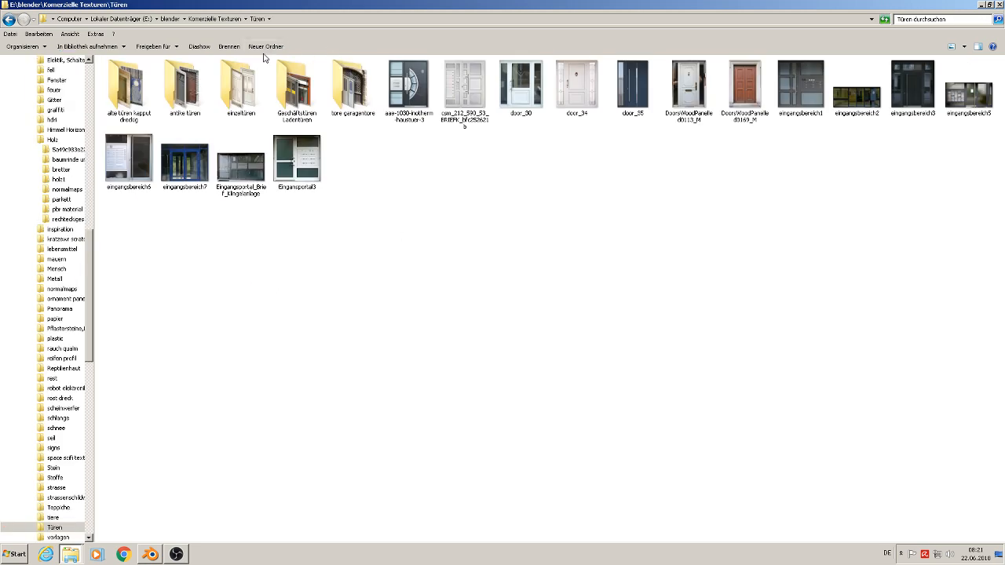
{"action": "double_click", "coordinate": [186, 94]}
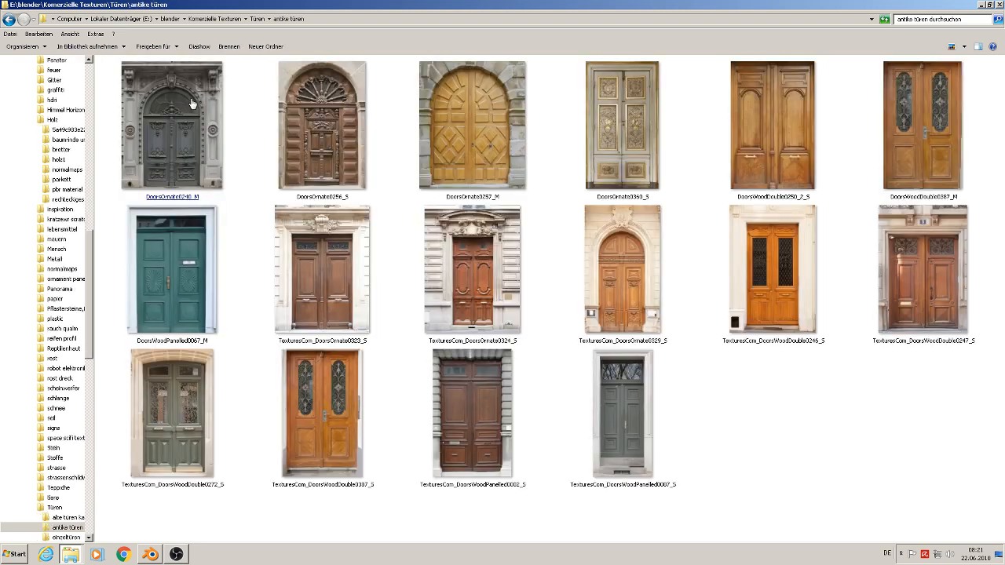
Copy the DoorsOrnate0240_M image from the antique doors folder into the project's st. michelle\textur folder.
{"action": "left_click", "coordinate": [170, 137]}
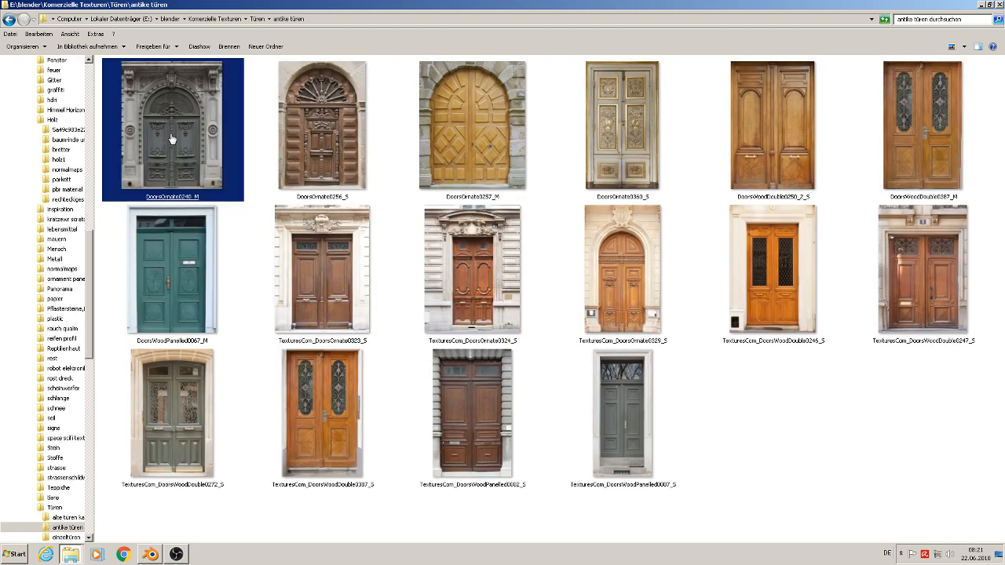
{"action": "right_click", "coordinate": [170, 133]}
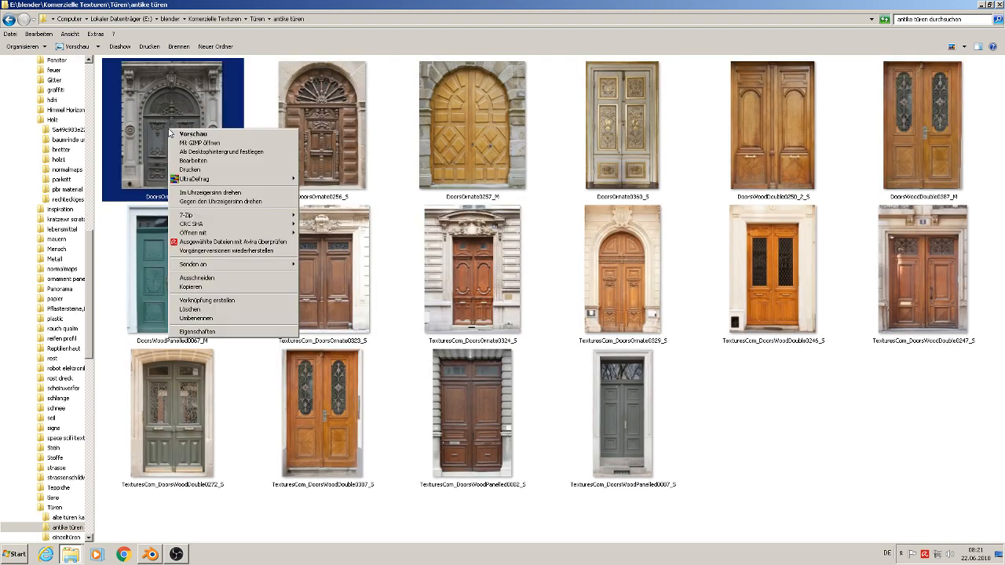
{"action": "left_click", "coordinate": [275, 291]}
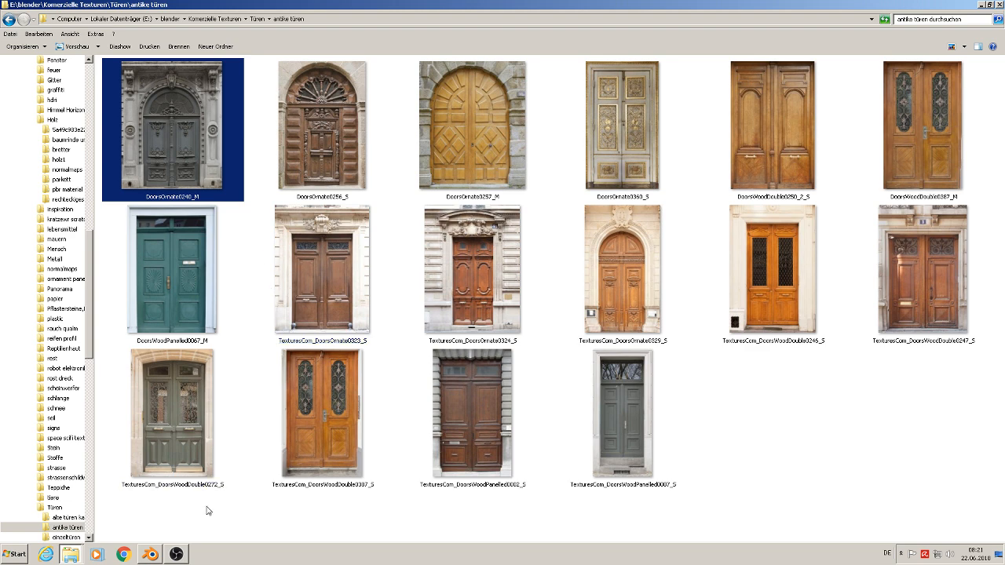
{"action": "left_click", "coordinate": [72, 555]}
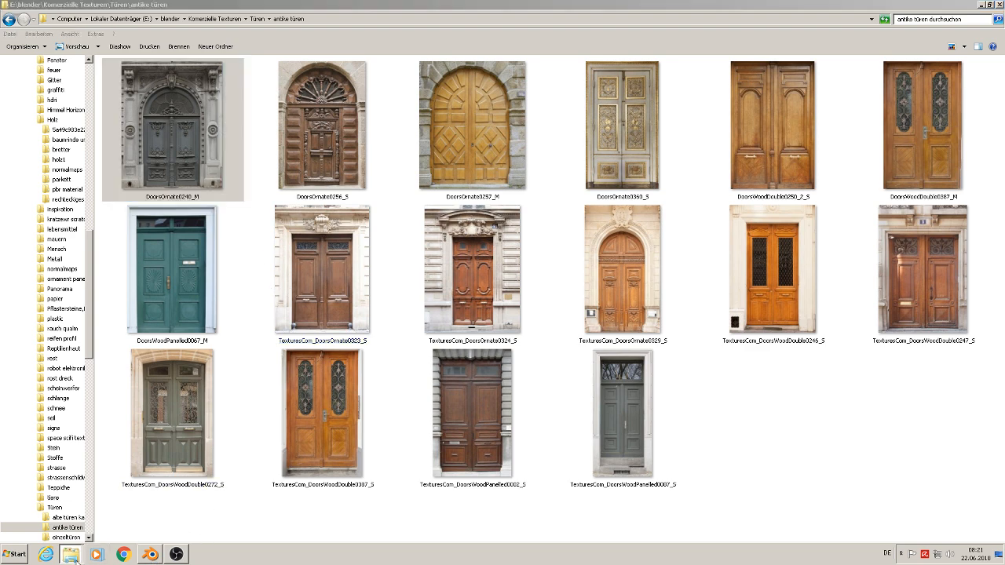
{"action": "left_click", "coordinate": [131, 526]}
{"action": "scroll", "coordinate": [834, 415], "scroll_direction": "down", "scroll_amount": 3}
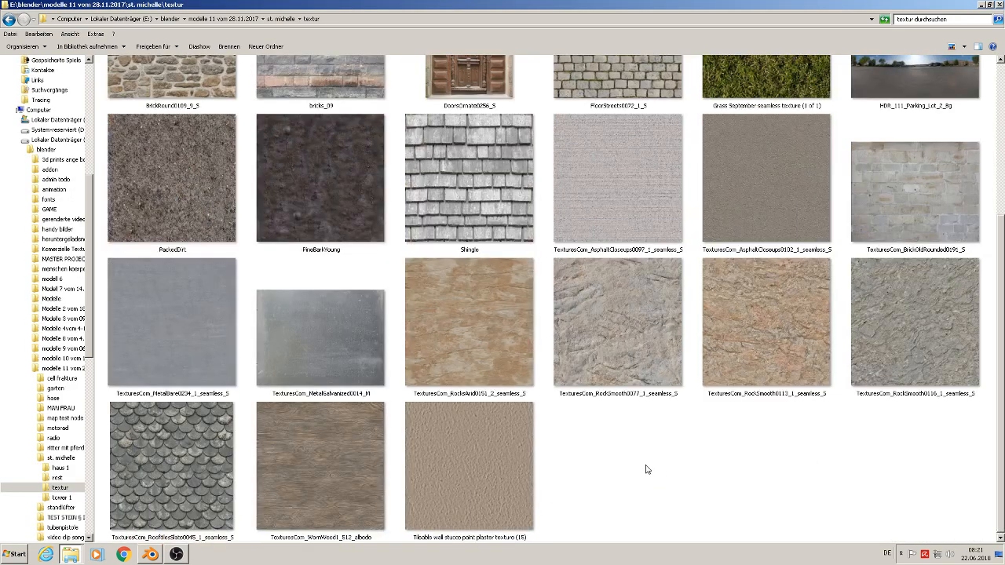
{"action": "right_click", "coordinate": [659, 468]}
{"action": "left_click", "coordinate": [704, 401]}
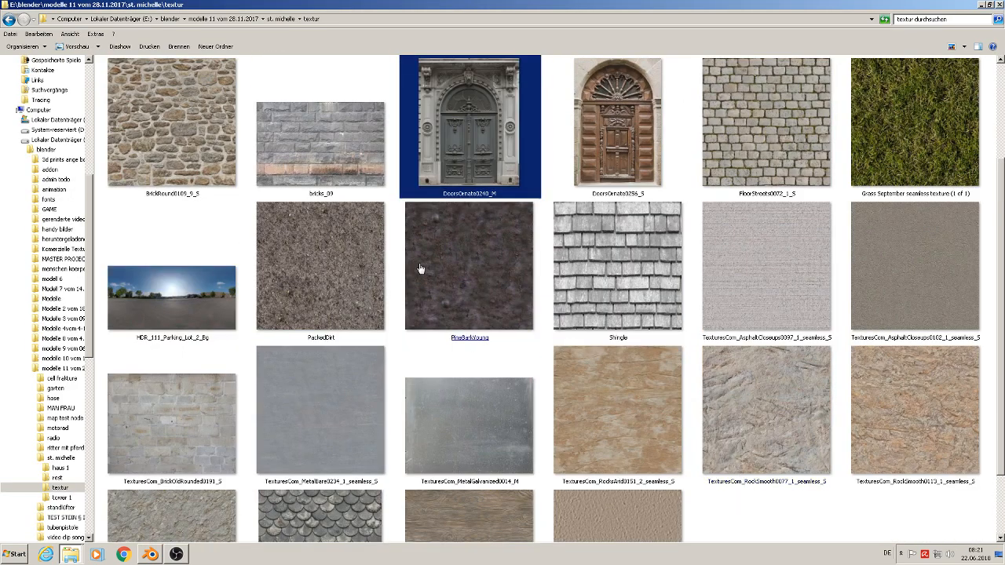
{"action": "left_click", "coordinate": [766, 517]}
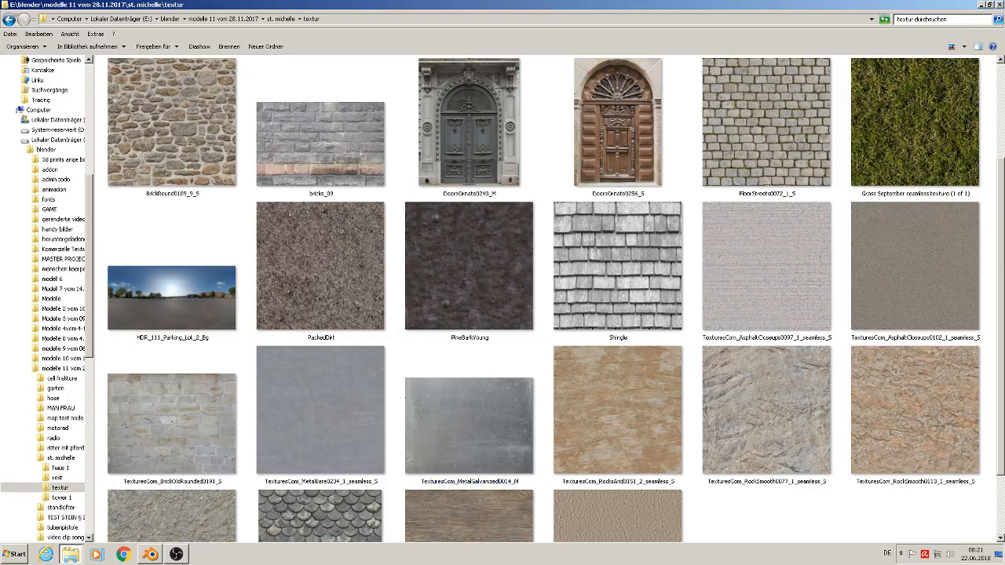
Switch back to Blender, select the arched door and change its material's surface shader to Principled BSDF.
{"action": "left_click", "coordinate": [149, 554]}
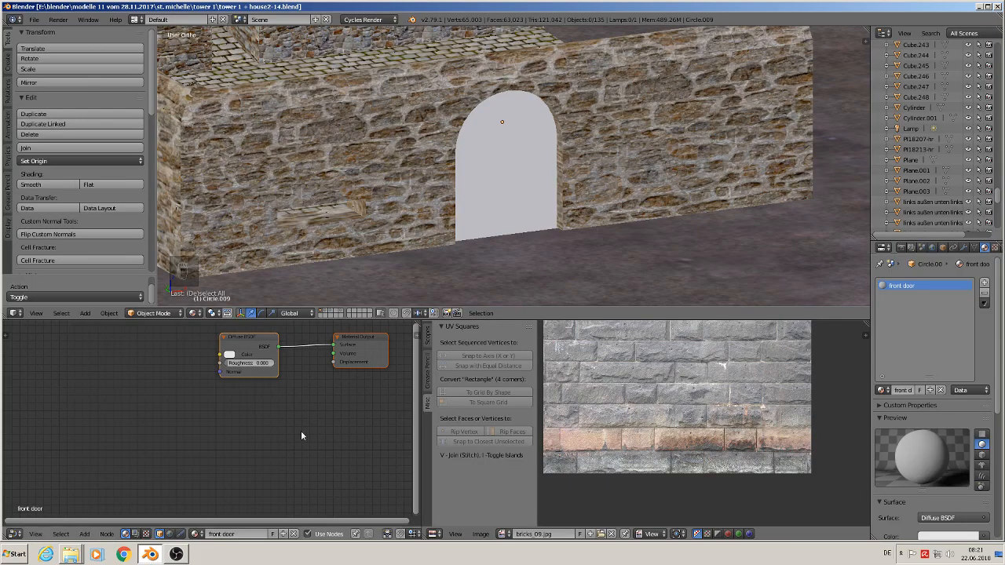
{"action": "scroll", "coordinate": [458, 142], "scroll_direction": "up", "scroll_amount": 2}
{"action": "middle_click_drag", "start_coordinate": [523, 194], "coordinate": [475, 175]}
{"action": "right_click", "coordinate": [532, 154]}
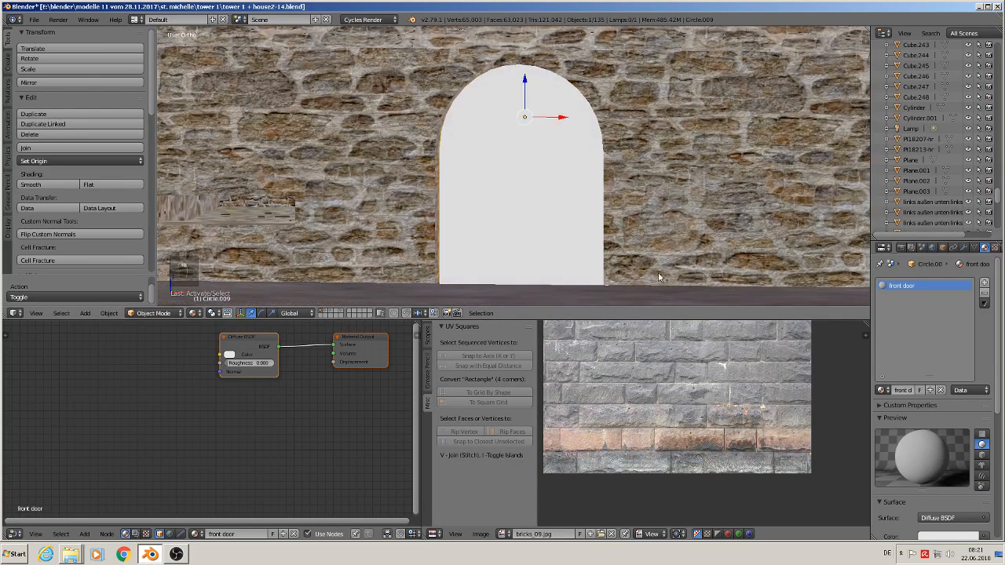
{"action": "scroll", "coordinate": [948, 395], "scroll_direction": "down", "scroll_amount": 5}
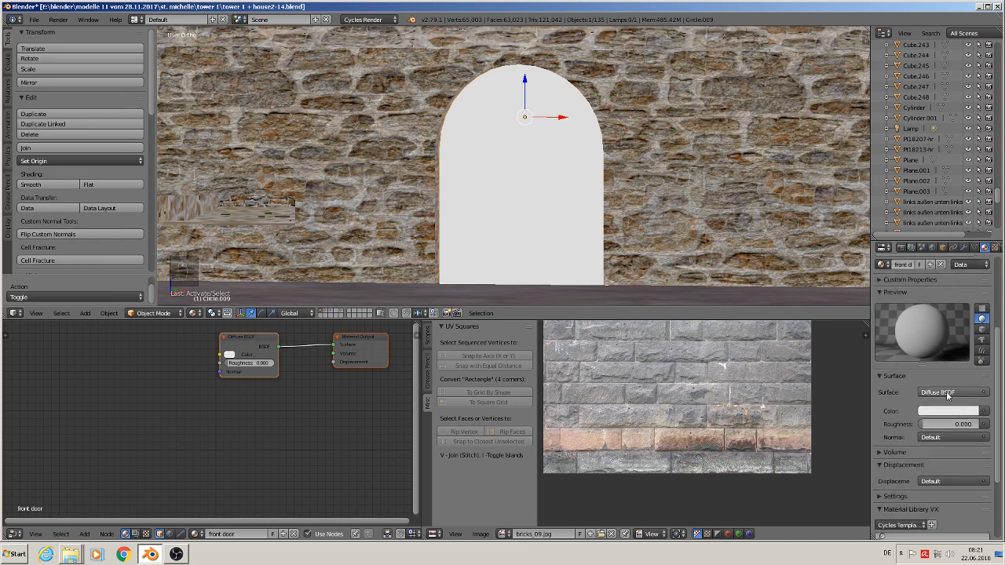
{"action": "left_click", "coordinate": [948, 393]}
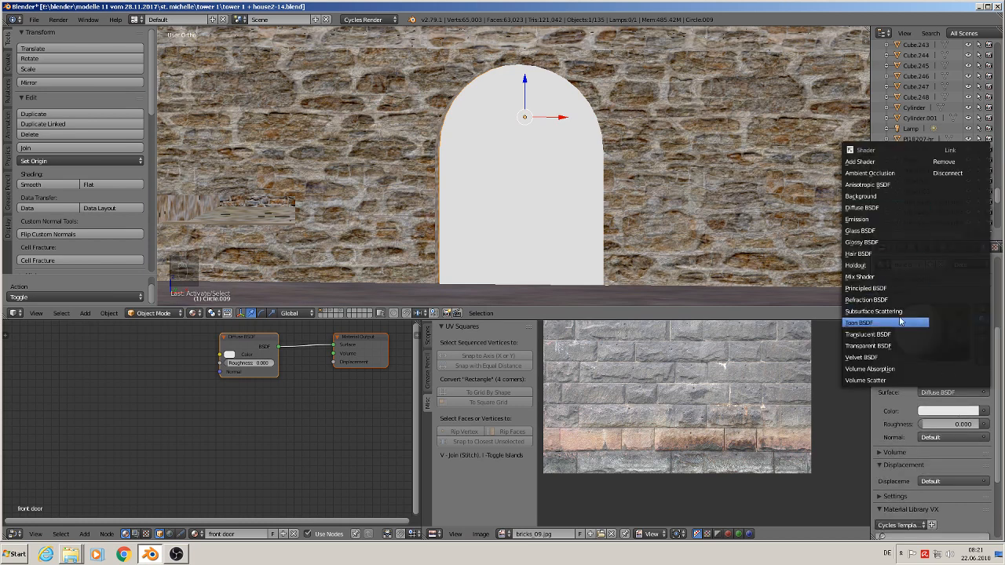
{"action": "left_click", "coordinate": [918, 288]}
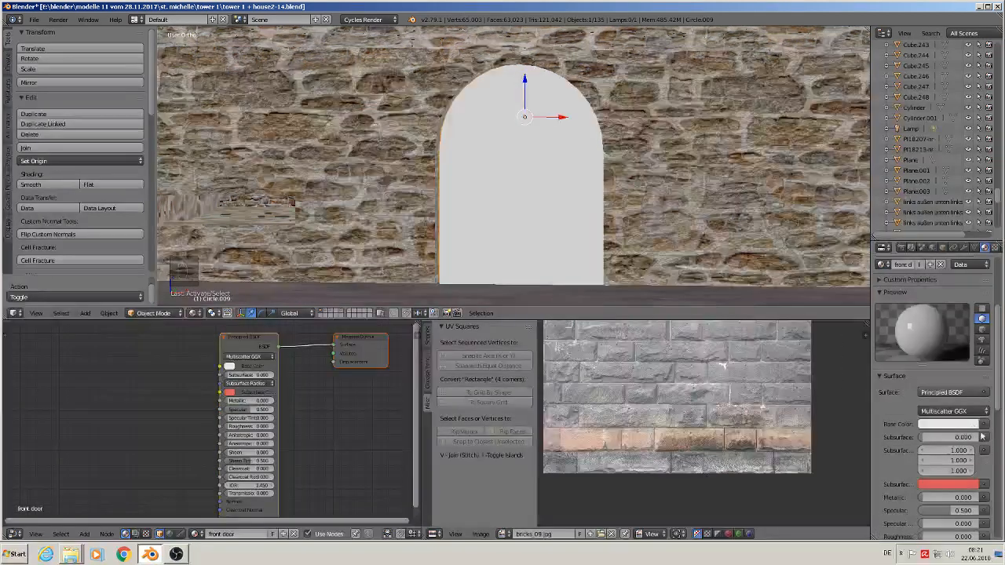
Assign an Image Texture to the door material's base color and load DoorsOrnate0240_M.jpg from the textur folder.
{"action": "left_click", "coordinate": [985, 424]}
{"action": "left_click", "coordinate": [814, 335]}
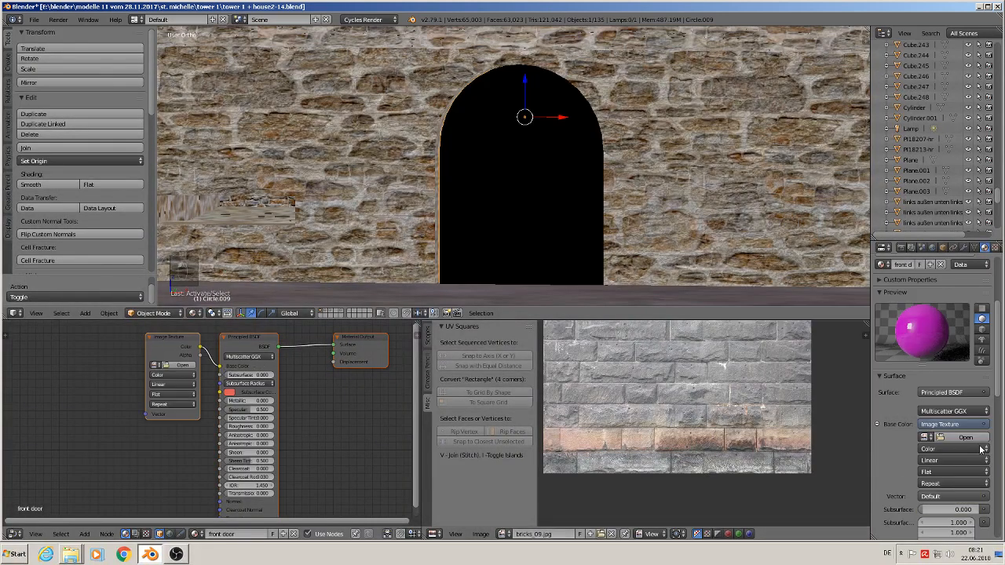
{"action": "left_click", "coordinate": [961, 438]}
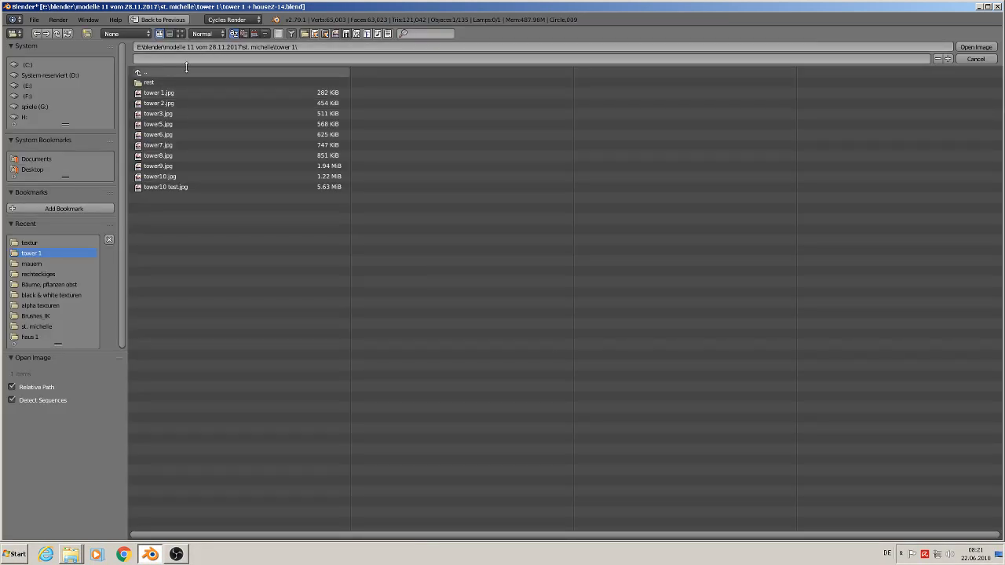
{"action": "left_click", "coordinate": [31, 243]}
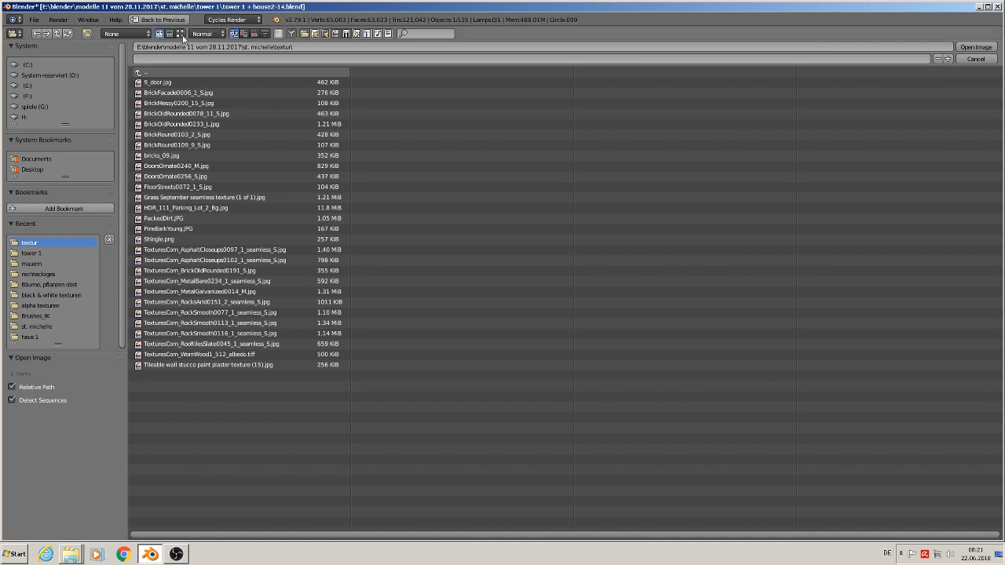
{"action": "left_click", "coordinate": [180, 33]}
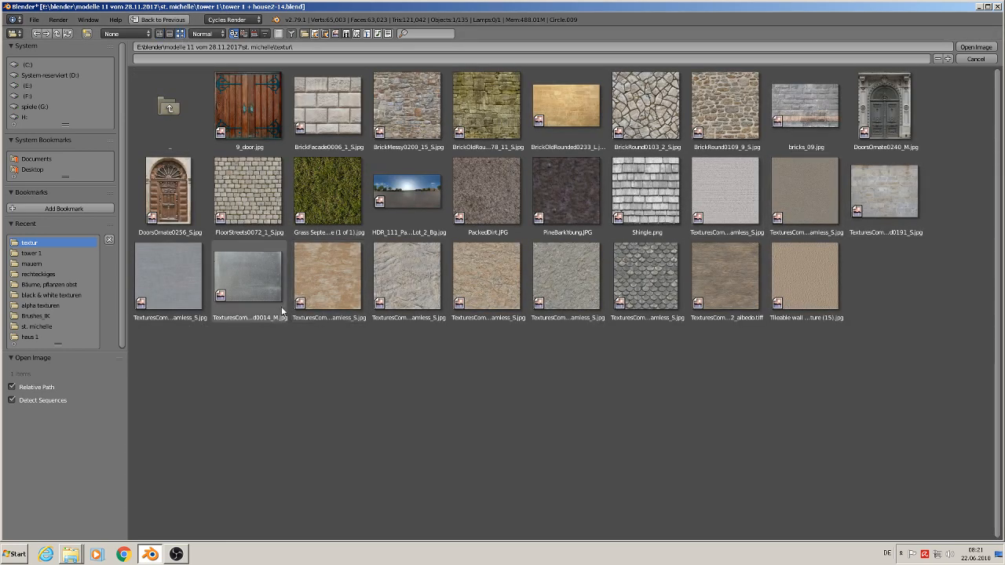
{"action": "double_click", "coordinate": [883, 123]}
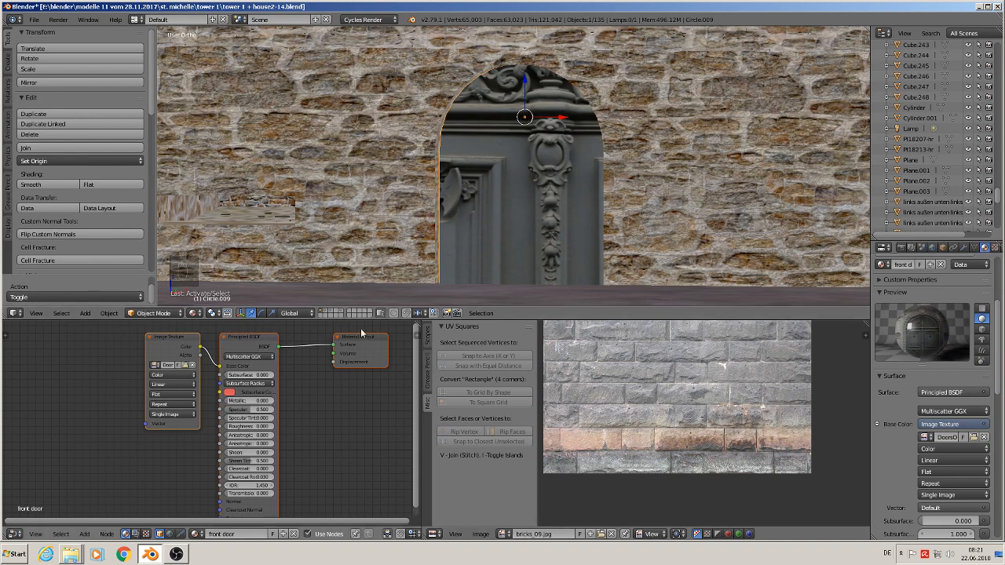
Show the DoorsOrnate0240_M image in the UV/Image editor in place of the brick texture.
{"action": "left_click", "coordinate": [70, 555]}
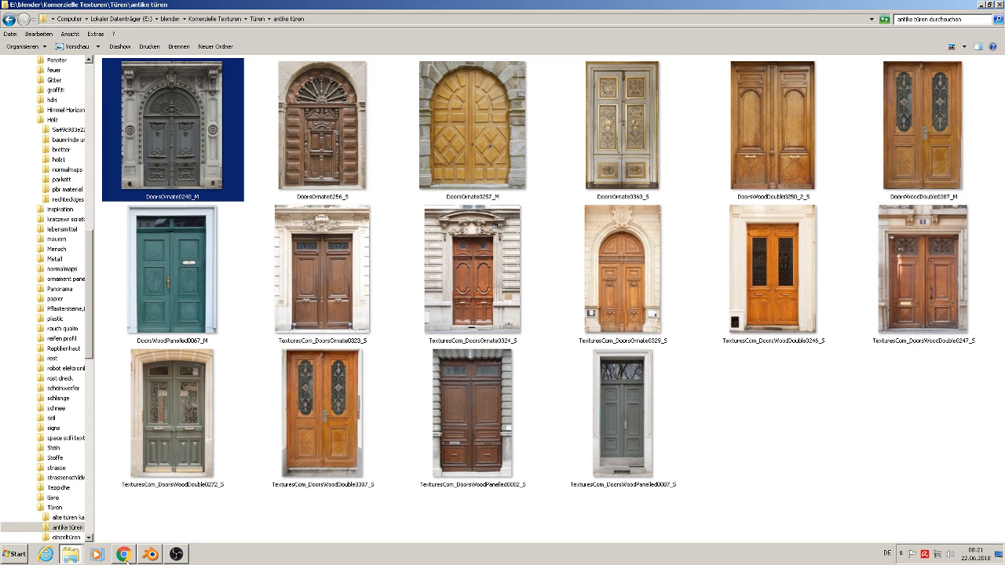
{"action": "left_click", "coordinate": [150, 555]}
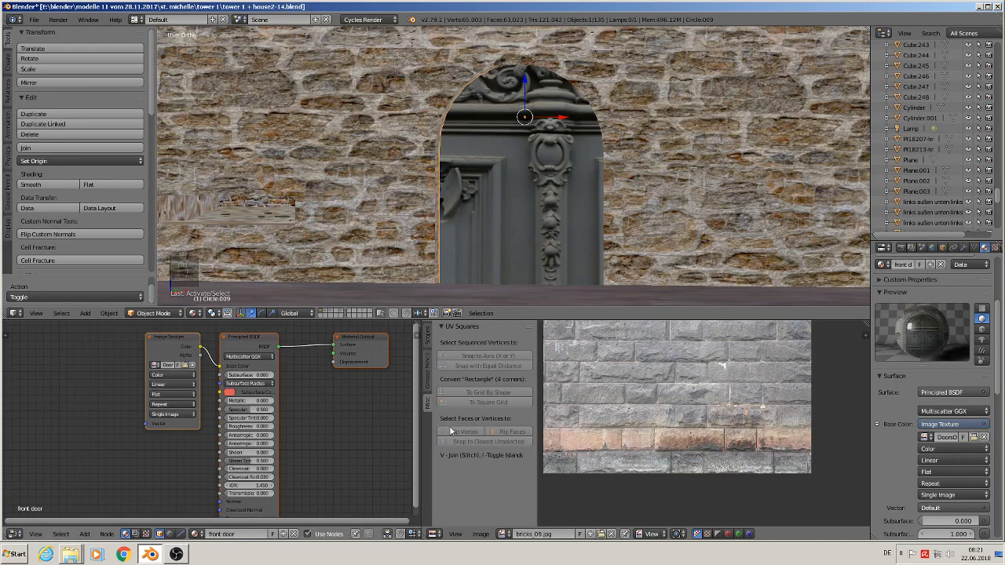
{"action": "left_click", "coordinate": [502, 535]}
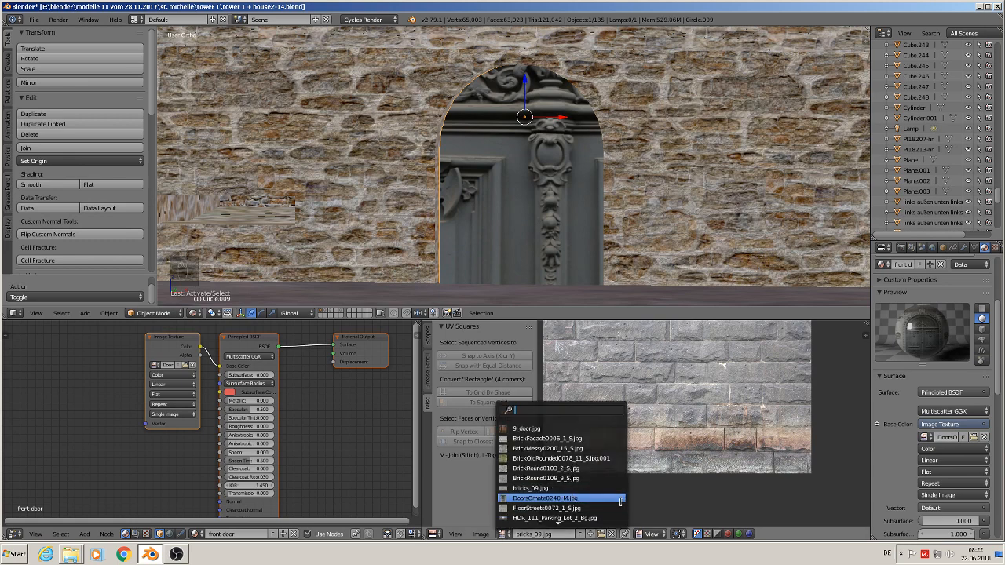
{"action": "left_click", "coordinate": [569, 500]}
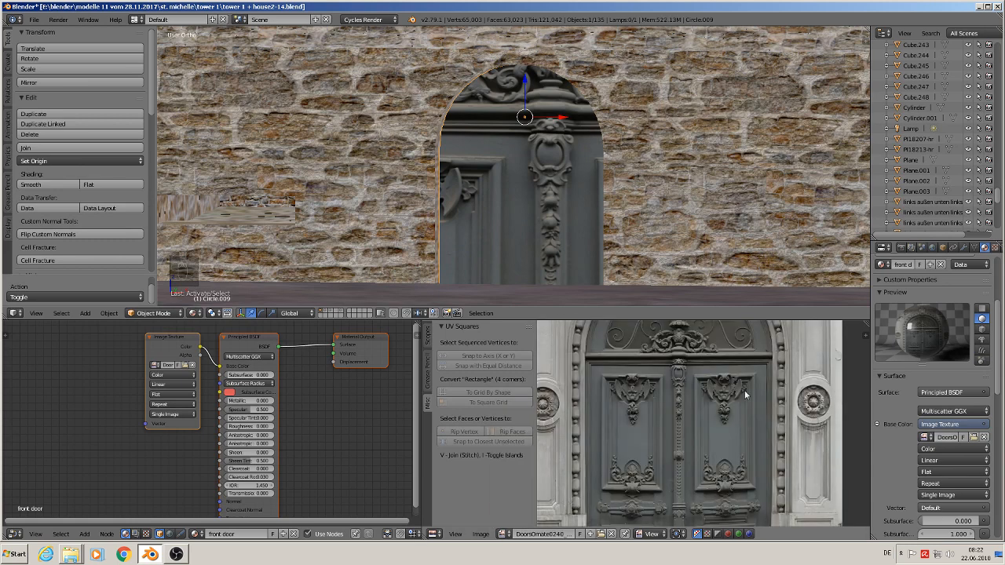
{"action": "scroll", "coordinate": [721, 431], "scroll_direction": "down", "scroll_amount": 2}
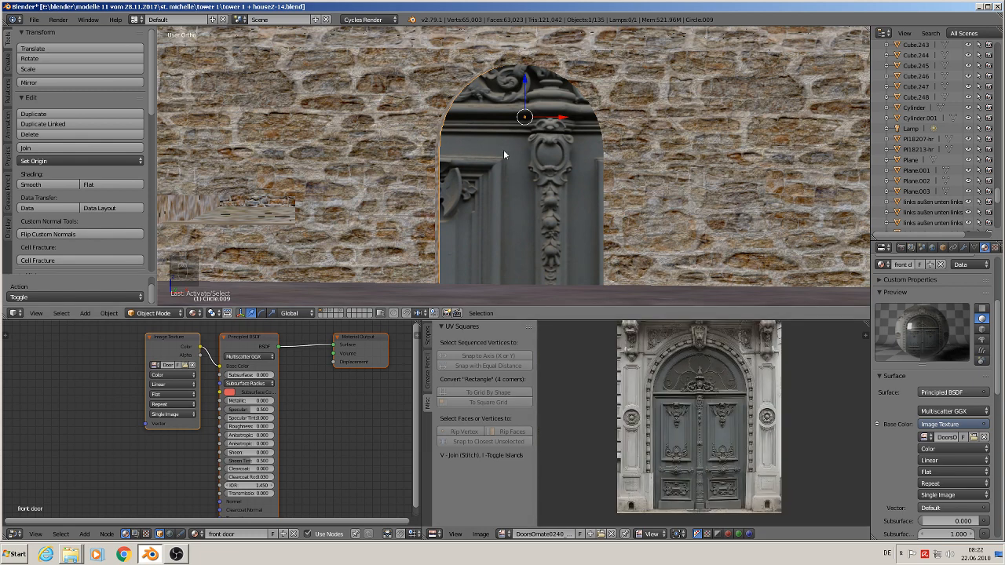
Scale the arched door's UV island up by about 3.48 and move it over the doorway in the image.
{"action": "key", "text": "Tab"}
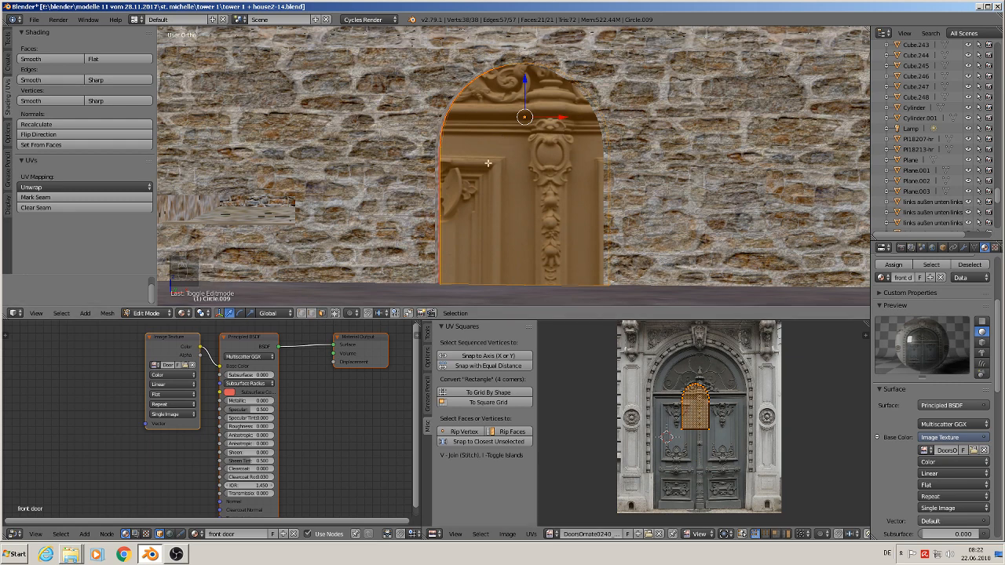
{"action": "key", "text": "s"}
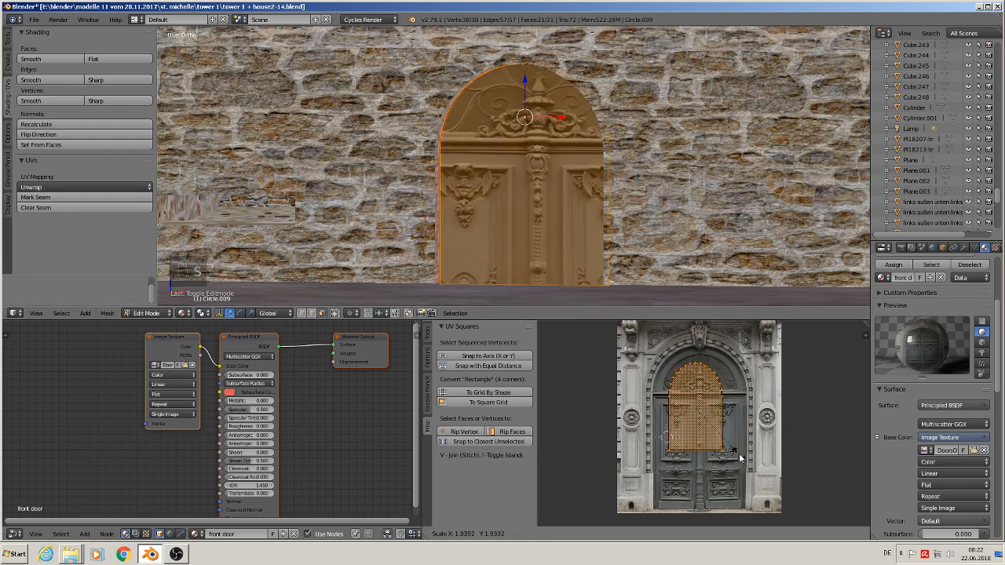
{"action": "left_click", "coordinate": [790, 472]}
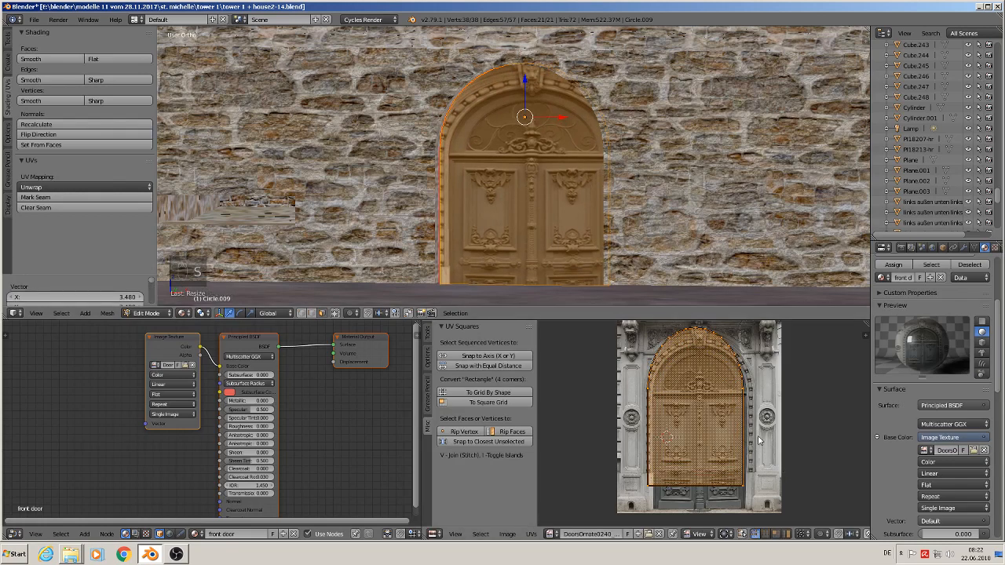
{"action": "key", "text": "g"}
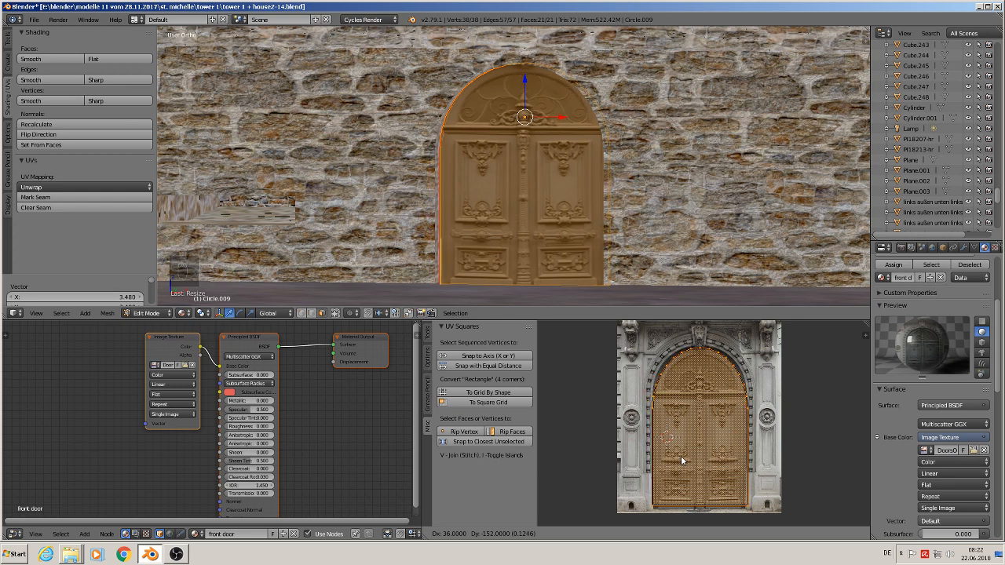
{"action": "left_click", "coordinate": [681, 461]}
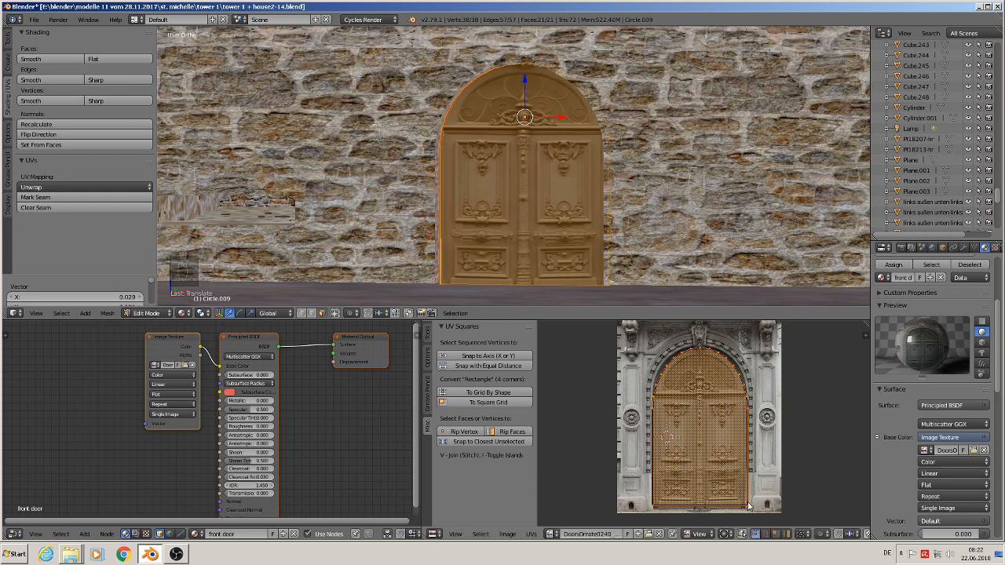
Stretch the door's UV island by about 1.053 along X and about 1.066 along Y to match the pictured doorway.
{"action": "key", "text": "s"}
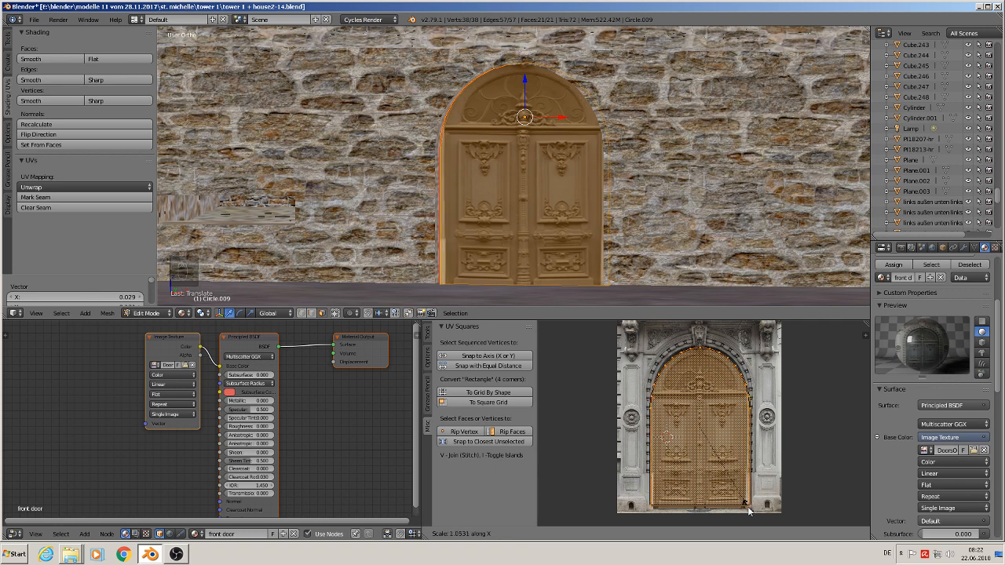
{"action": "left_click", "coordinate": [748, 512]}
{"action": "key", "text": "y"}
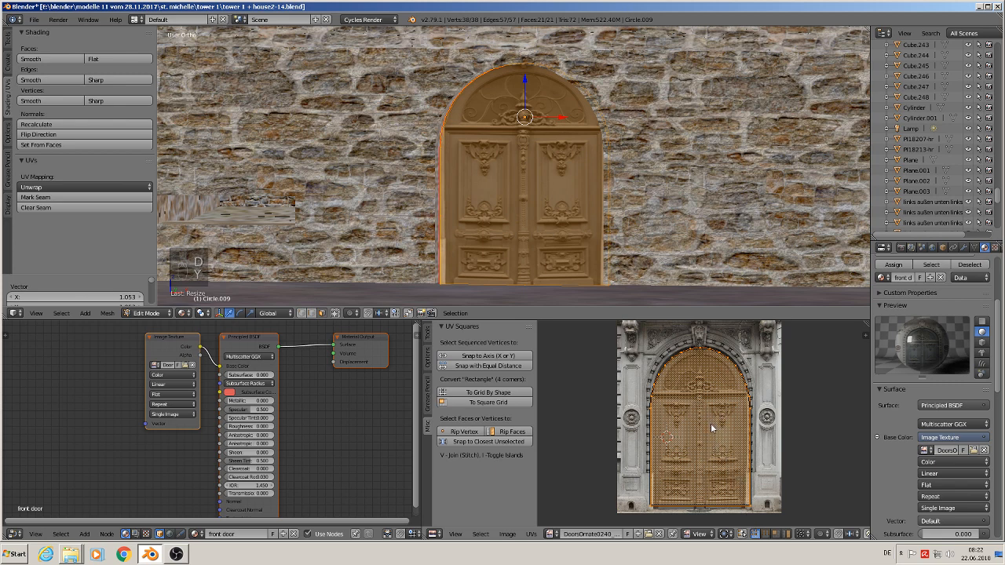
{"action": "key", "text": "s"}
{"action": "key", "text": "y"}
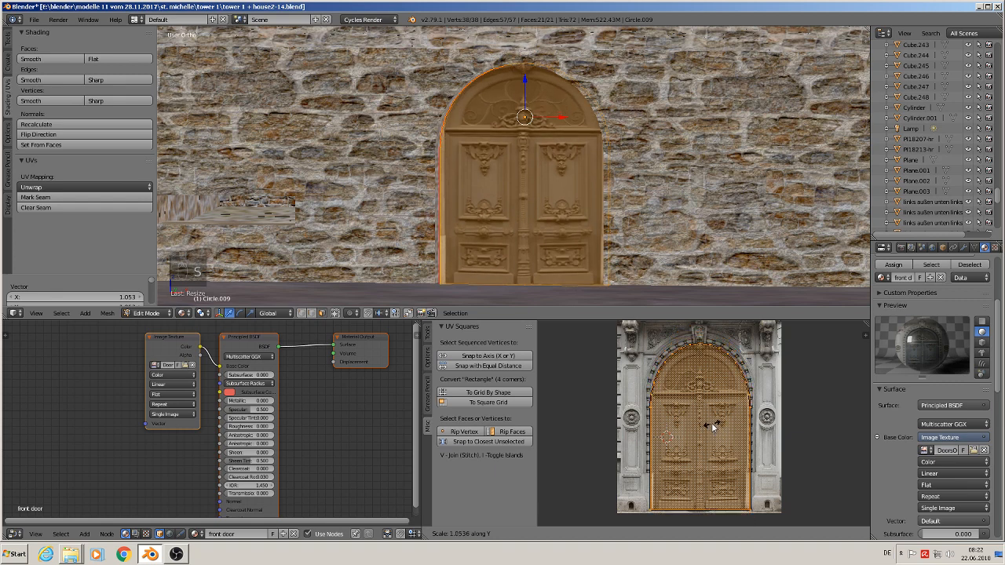
{"action": "left_click", "coordinate": [713, 427]}
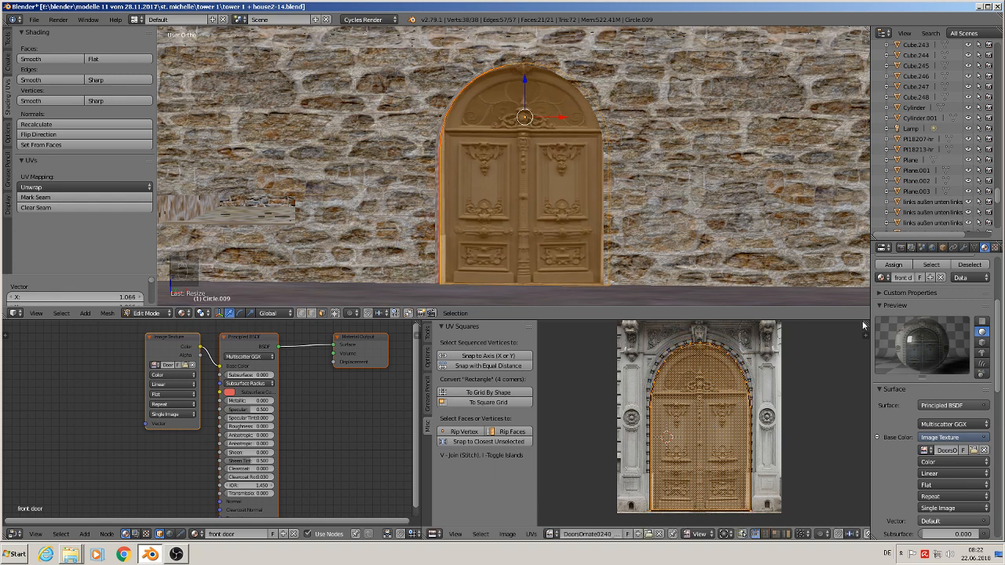
Narrow the door's UV island slightly along X, to about 0.98, so it stays within the pictured door frame.
{"action": "key", "text": "Tab"}
{"action": "middle_click_drag", "start_coordinate": [539, 141], "coordinate": [574, 194]}
{"action": "key", "text": "Tab"}
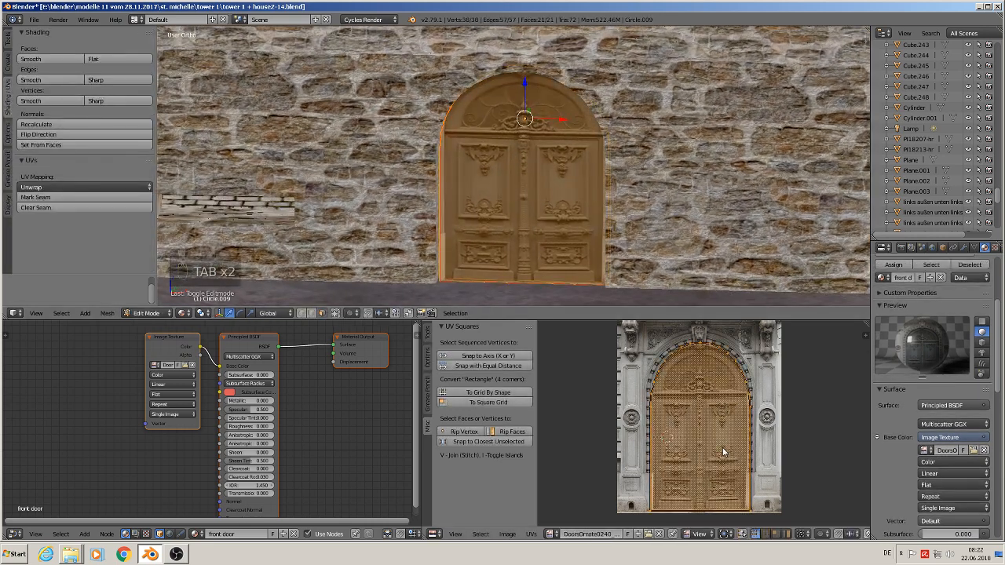
{"action": "key", "text": "s"}
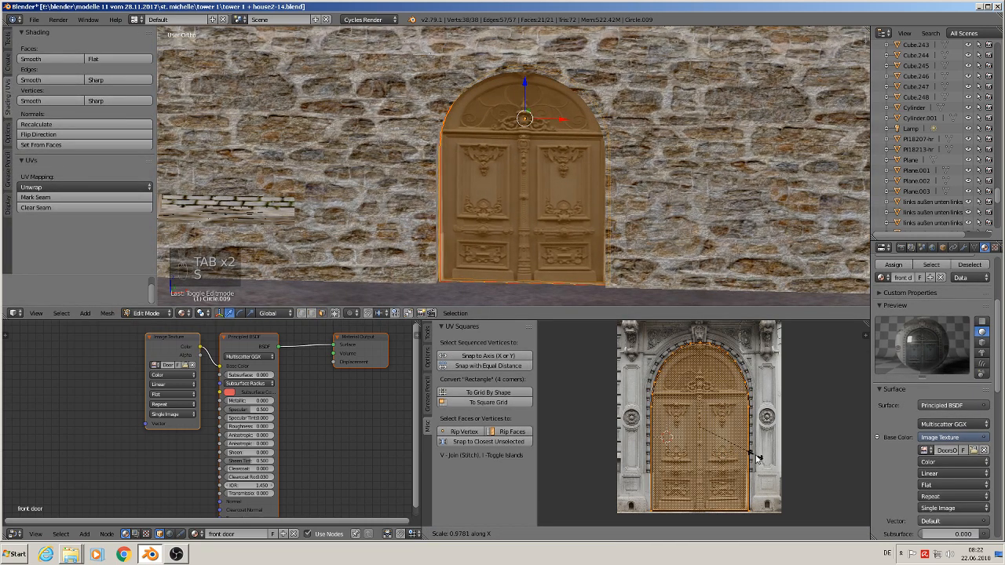
{"action": "left_click", "coordinate": [756, 444]}
Deselect everything and examine the textured front door in the stone wall from several angles.
{"action": "key", "text": "Tab"}
{"action": "scroll", "coordinate": [526, 206], "scroll_direction": "down", "scroll_amount": 3}
{"action": "middle_click_drag", "start_coordinate": [525, 206], "coordinate": [564, 192]}
{"action": "key", "text": "a"}
{"action": "key", "text": "a"}
{"action": "scroll", "coordinate": [564, 191], "scroll_direction": "down", "scroll_amount": 2}
{"action": "scroll", "coordinate": [538, 178], "scroll_direction": "down", "scroll_amount": 3}
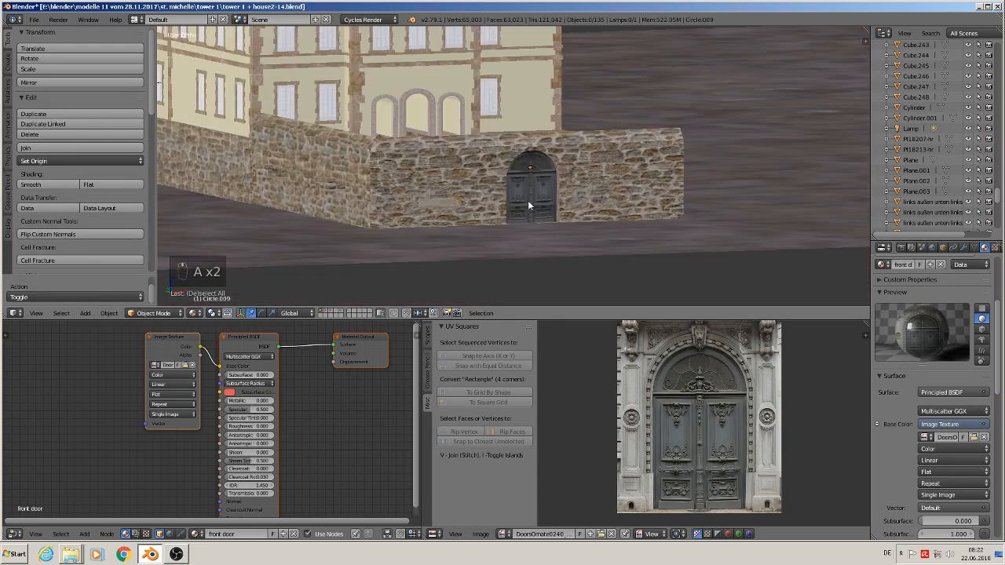
{"action": "key", "text": "a"}
{"action": "key", "text": "a"}
{"action": "middle_click_drag", "start_coordinate": [537, 226], "coordinate": [522, 245]}
{"action": "scroll", "coordinate": [310, 406], "scroll_direction": "down", "scroll_amount": 1}
Link the door Image Texture's color to the Material Output's displacement and shift the output node aside.
{"action": "middle_click_drag", "start_coordinate": [310, 403], "coordinate": [229, 416]}
{"action": "scroll", "coordinate": [178, 396], "scroll_direction": "up", "scroll_amount": 5}
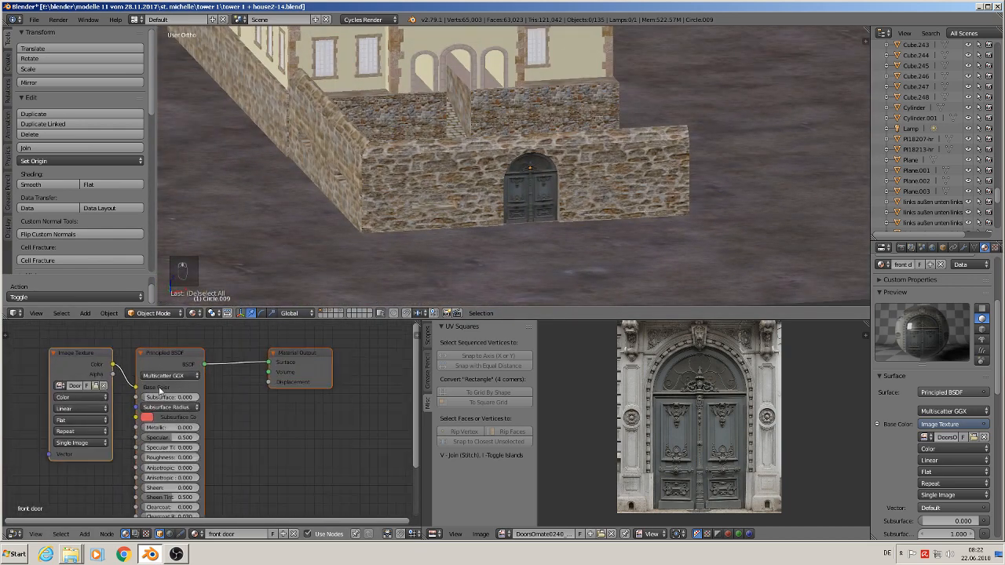
{"action": "left_click_drag", "start_coordinate": [71, 364], "coordinate": [268, 383]}
{"action": "left_click_drag", "start_coordinate": [307, 351], "coordinate": [365, 361]}
{"action": "scroll", "coordinate": [549, 190], "scroll_direction": "up", "scroll_amount": 5}
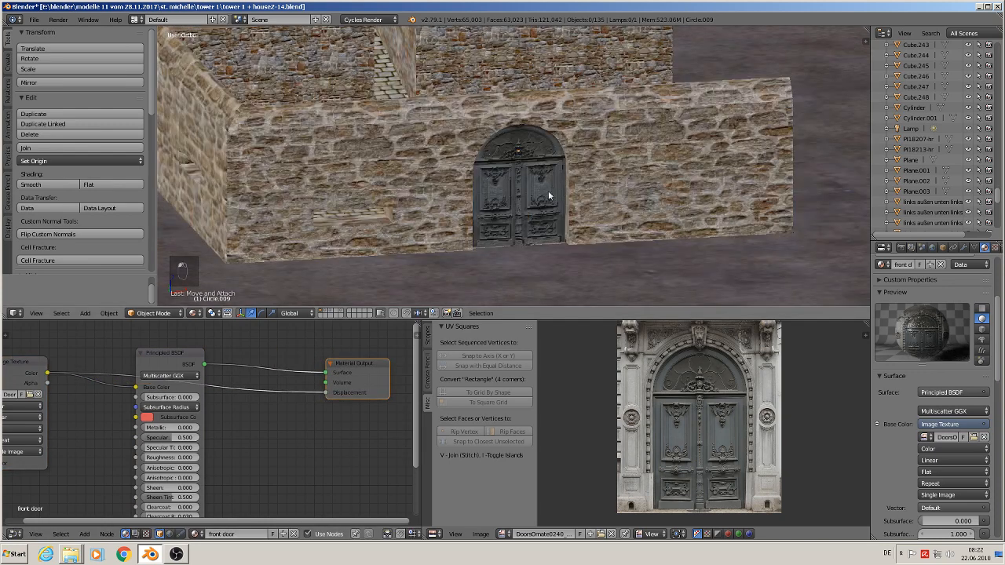
Insert a Math node on the displacement link, set to Multiply with a value of 0.03.
{"action": "left_click", "coordinate": [85, 534]}
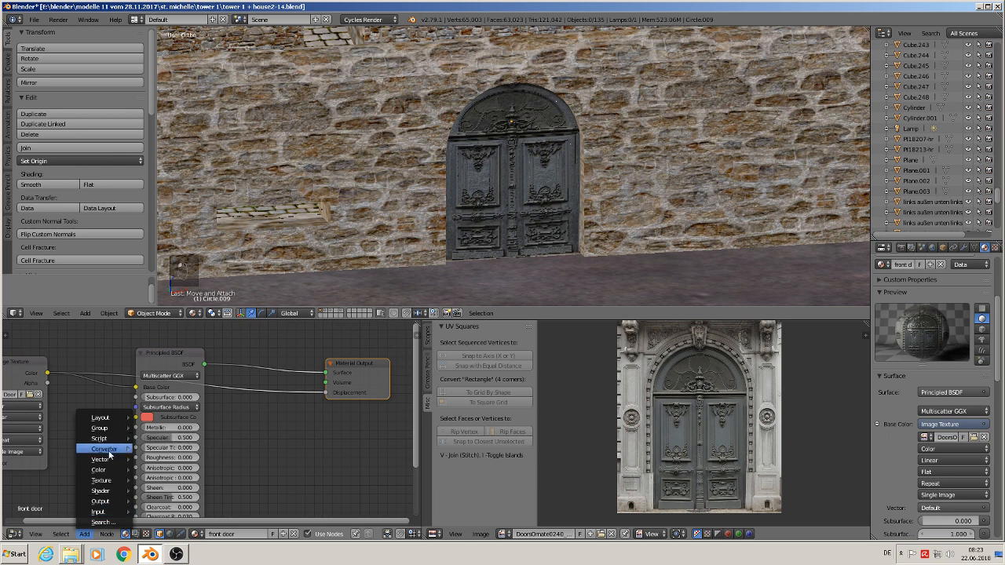
{"action": "mouse_move", "coordinate": [125, 448]}
{"action": "left_click", "coordinate": [155, 380]}
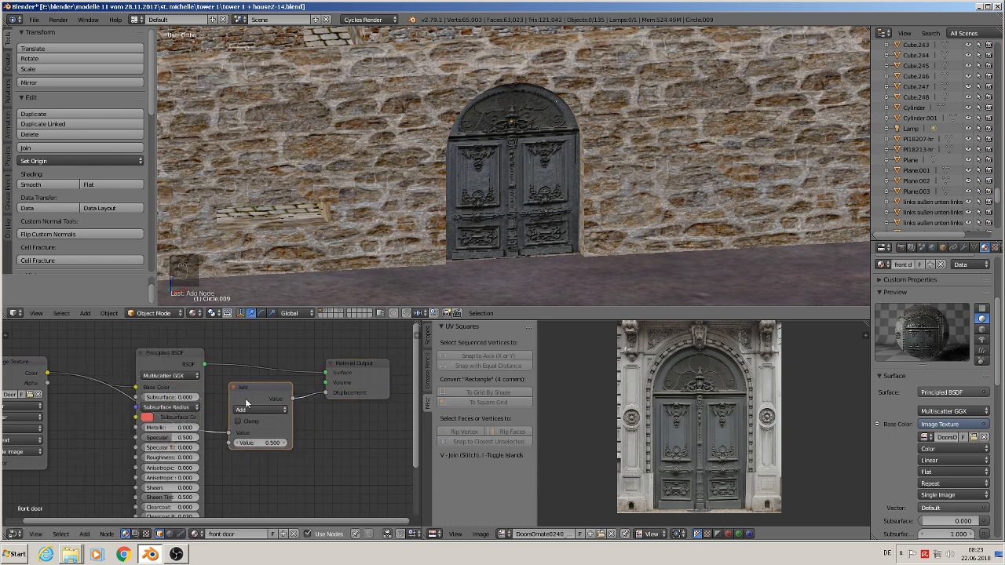
{"action": "left_click", "coordinate": [249, 410]}
{"action": "left_click", "coordinate": [271, 380]}
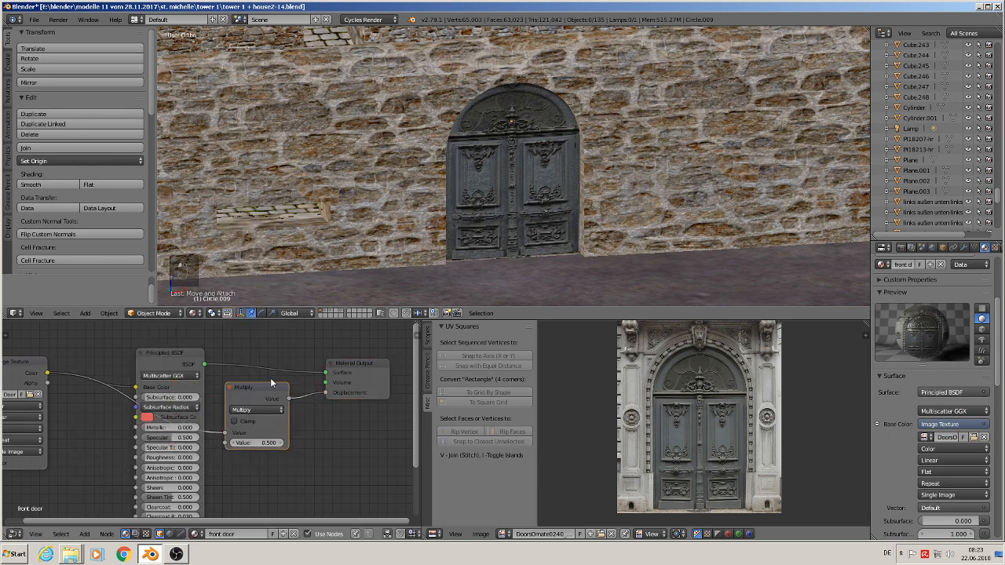
{"action": "left_click", "coordinate": [258, 444]}
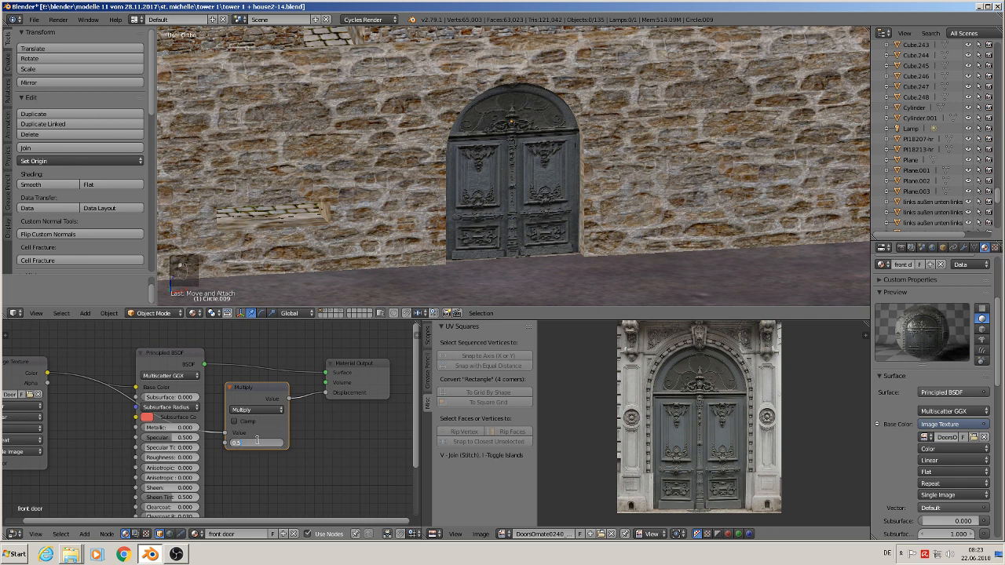
{"action": "type", "text": "0.03"}
{"action": "key", "text": "Return"}
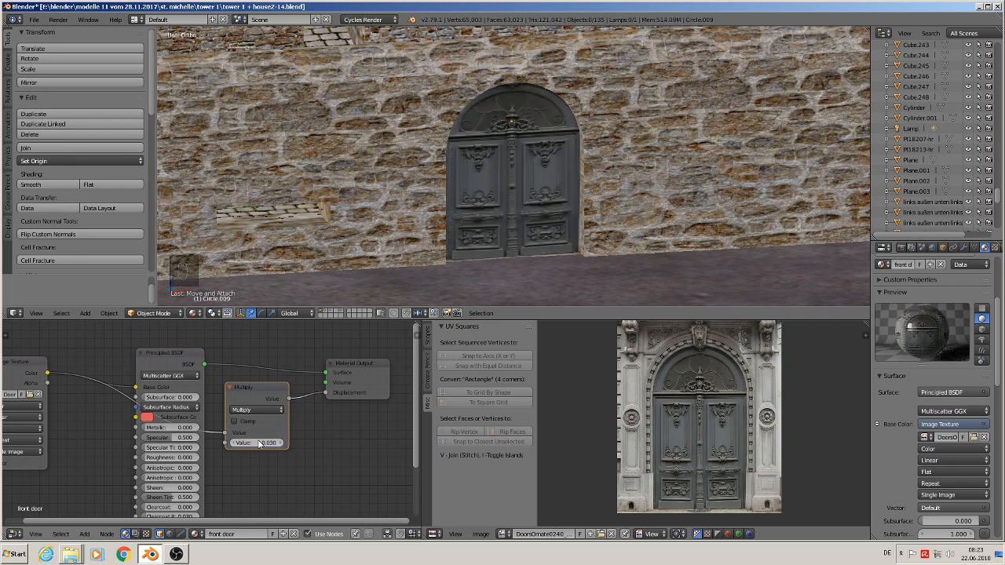
Insert a Bright/Contrast node between the Image Texture and the shader's base color, with contrast 0.2.
{"action": "scroll", "coordinate": [128, 330], "scroll_direction": "down", "scroll_amount": 1}
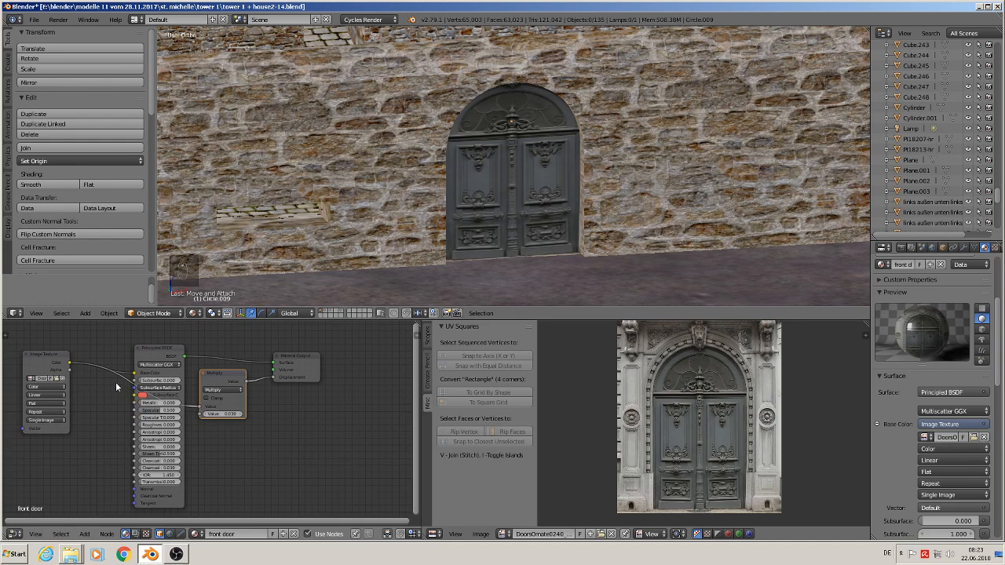
{"action": "left_click_drag", "start_coordinate": [51, 366], "coordinate": [18, 399]}
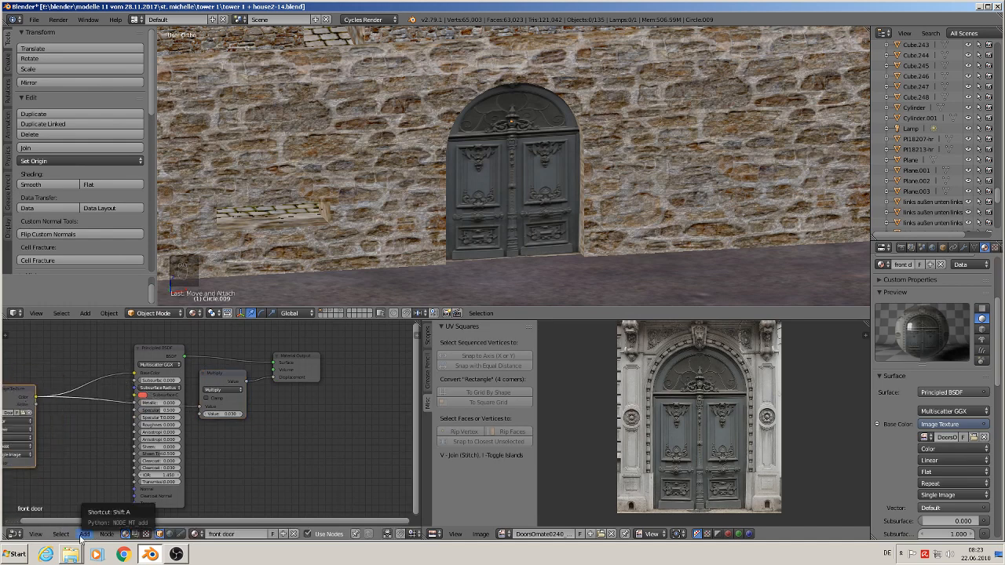
{"action": "left_click", "coordinate": [83, 534]}
{"action": "mouse_move", "coordinate": [114, 468]}
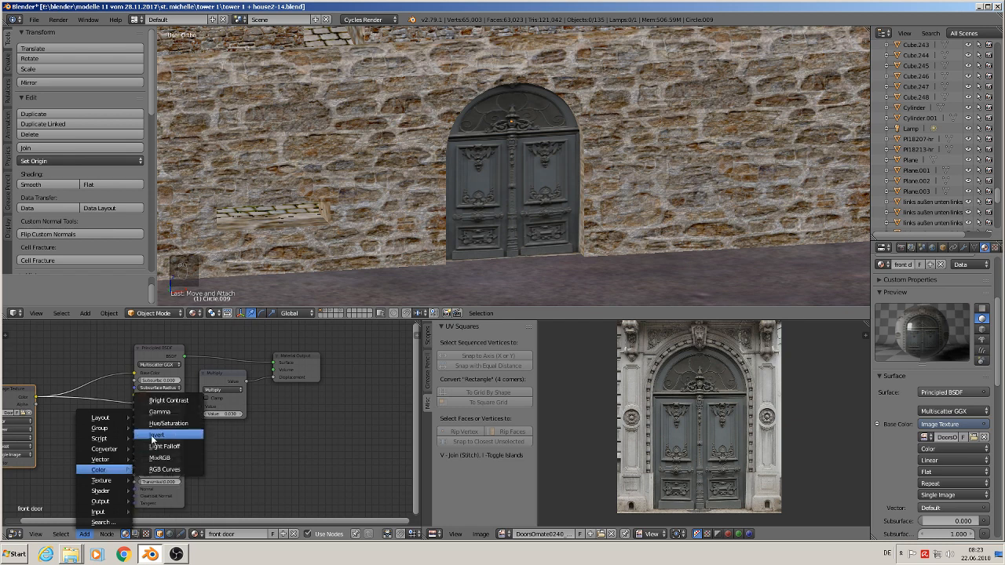
{"action": "left_click", "coordinate": [171, 400]}
{"action": "left_click", "coordinate": [94, 366]}
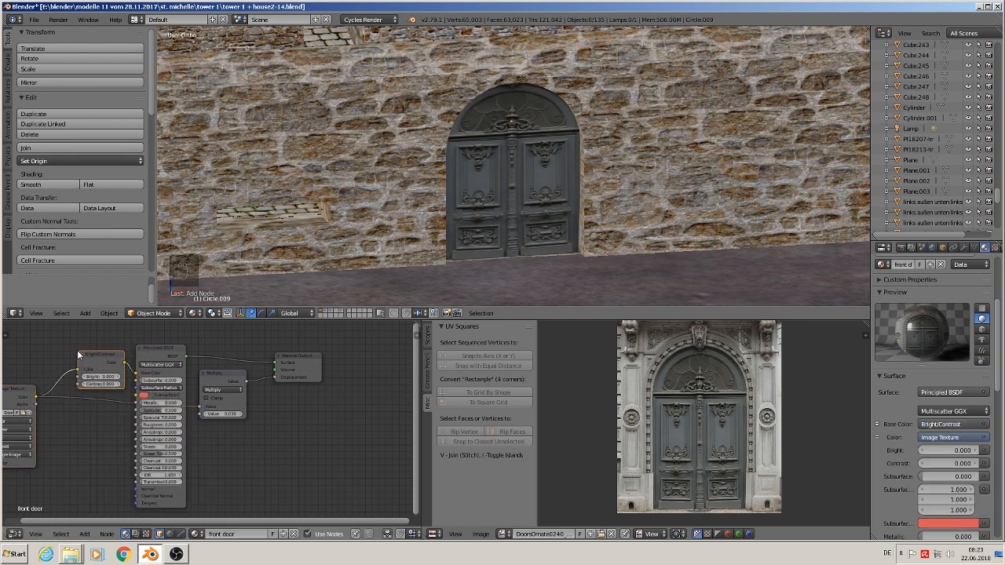
{"action": "left_click", "coordinate": [120, 385]}
{"action": "left_click", "coordinate": [120, 385]}
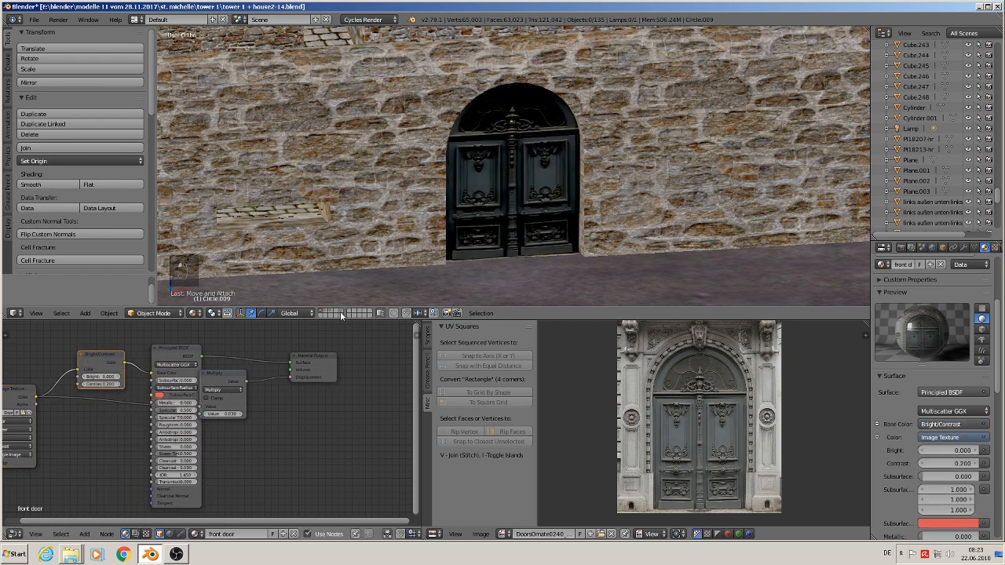
Reduce the Bright/Contrast node's contrast to 0.1, and finally to 0.07.
{"action": "left_click", "coordinate": [84, 385]}
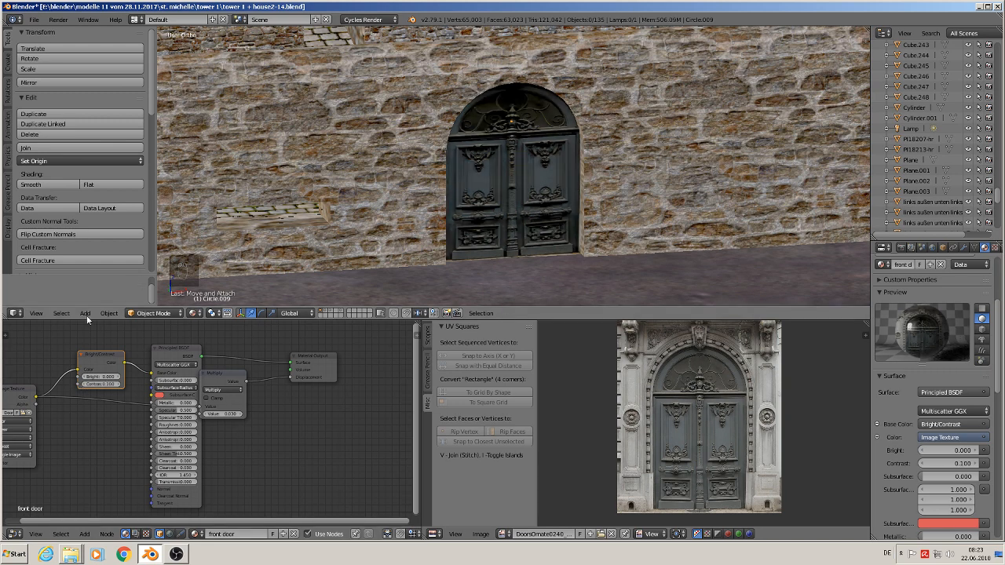
{"action": "scroll", "coordinate": [115, 392], "scroll_direction": "up", "scroll_amount": 4}
{"action": "left_click", "coordinate": [115, 388]}
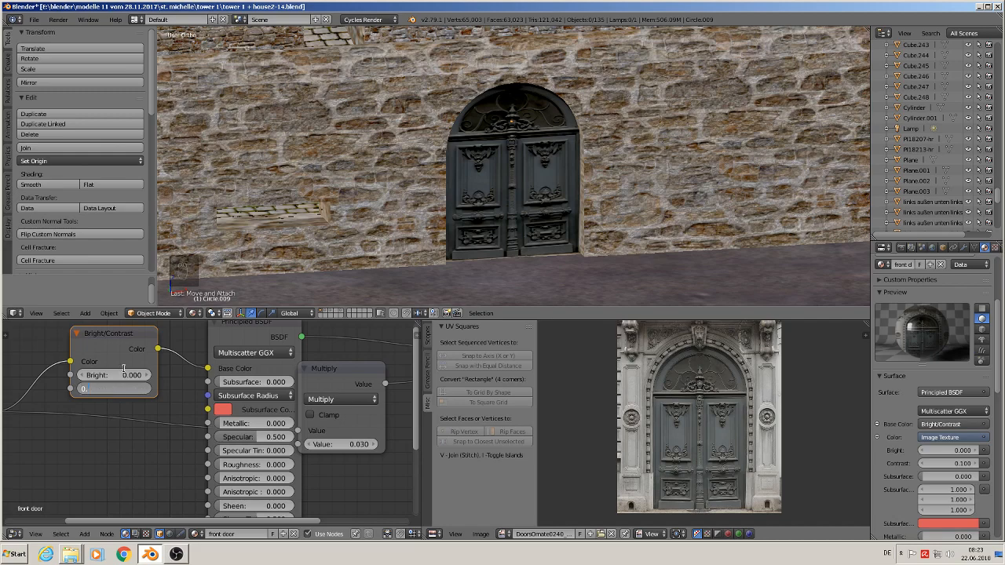
{"action": "key", "text": "Return"}
Examine the finished front door together with the wall and the large building from farther away.
{"action": "scroll", "coordinate": [403, 164], "scroll_direction": "down", "scroll_amount": 3}
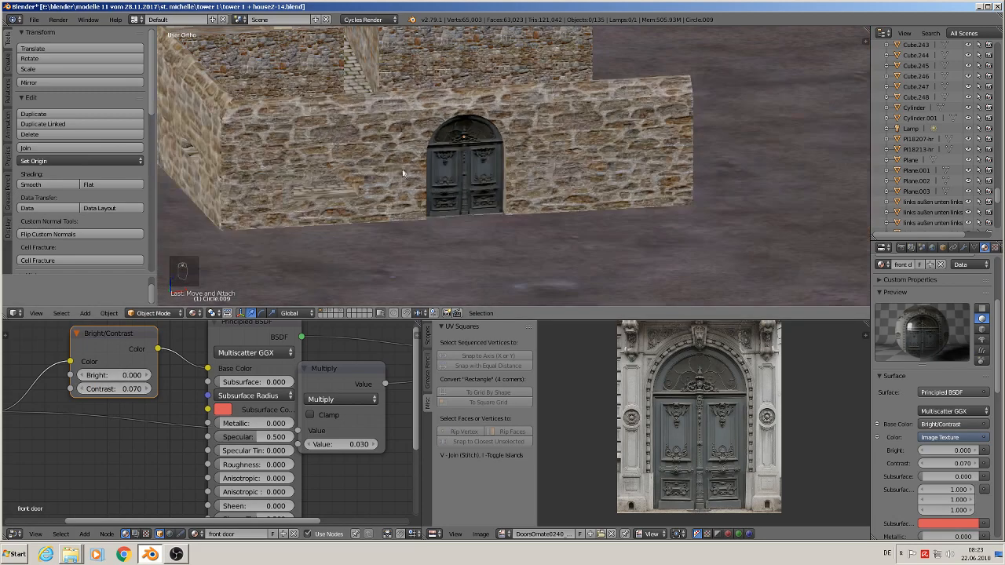
{"action": "key", "text": "Tab"}
{"action": "key", "text": "Tab"}
{"action": "key", "text": "a"}
{"action": "key", "text": "a"}
{"action": "key", "text": "a"}
{"action": "scroll", "coordinate": [402, 186], "scroll_direction": "down", "scroll_amount": 3}
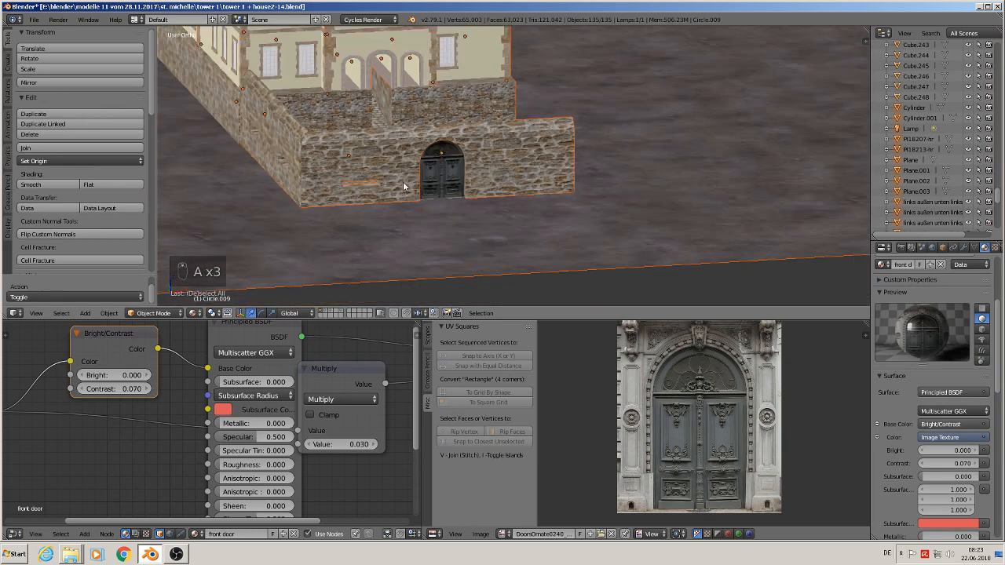
{"action": "key", "text": "a"}
{"action": "scroll", "coordinate": [416, 184], "scroll_direction": "down", "scroll_amount": 5}
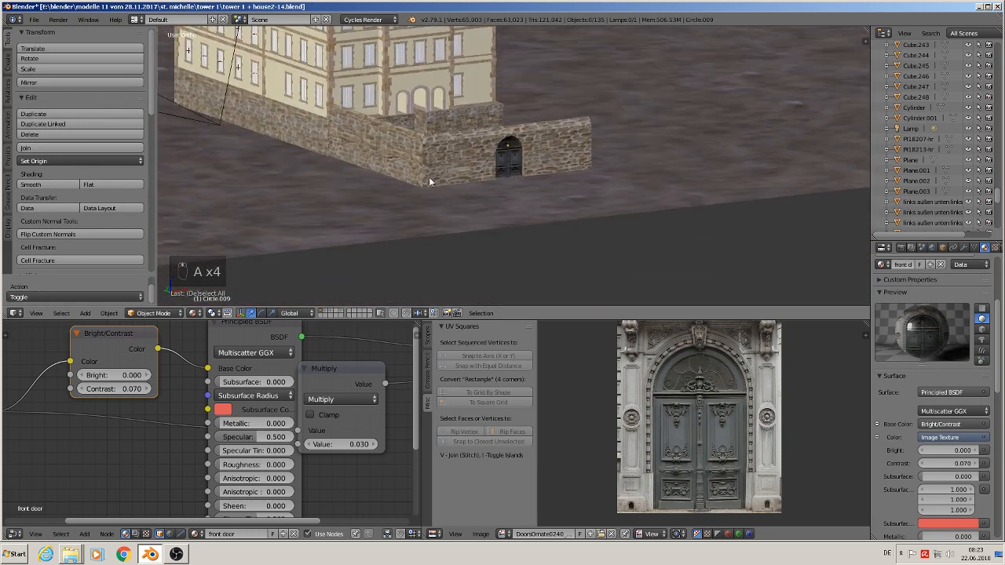
{"action": "scroll", "coordinate": [429, 176], "scroll_direction": "down", "scroll_amount": 3}
{"action": "scroll", "coordinate": [425, 165], "scroll_direction": "up", "scroll_amount": 2}
{"action": "middle_click_drag", "start_coordinate": [424, 165], "coordinate": [442, 166]}
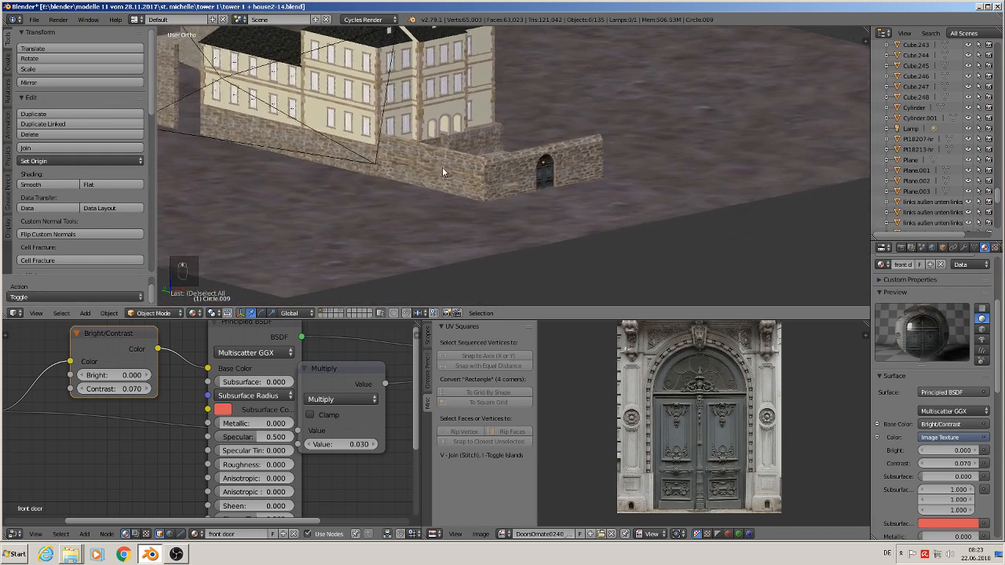
Examine the stone wall, its arched front door and the surrounding buildings close up and from several angles.
{"action": "scroll", "coordinate": [440, 165], "scroll_direction": "up", "scroll_amount": 6}
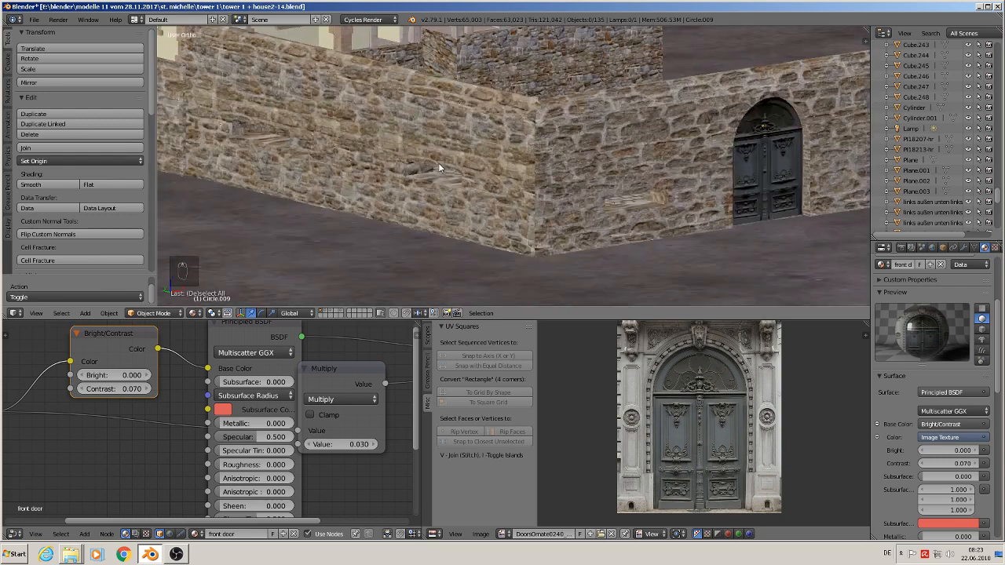
{"action": "scroll", "coordinate": [439, 162], "scroll_direction": "down", "scroll_amount": 6}
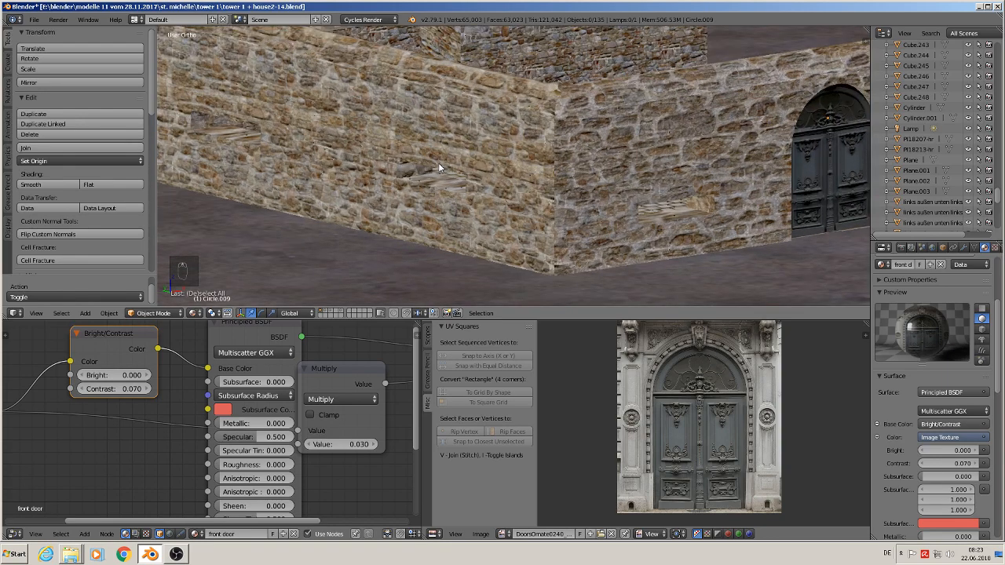
{"action": "middle_click_drag", "start_coordinate": [438, 163], "coordinate": [624, 174]}
{"action": "scroll", "coordinate": [458, 165], "scroll_direction": "down", "scroll_amount": 4}
{"action": "scroll", "coordinate": [453, 167], "scroll_direction": "up", "scroll_amount": 3}
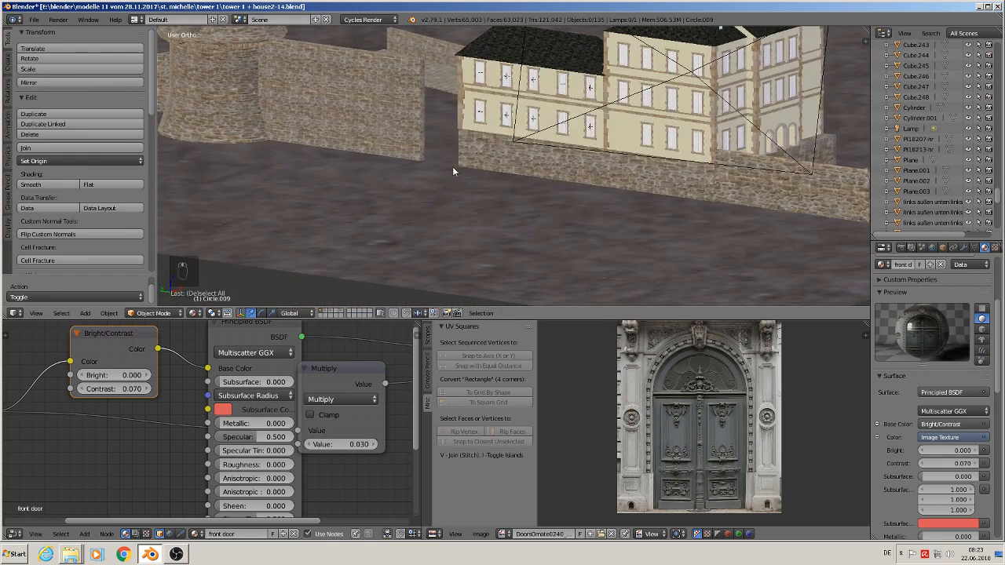
{"action": "middle_click_drag", "start_coordinate": [452, 166], "coordinate": [380, 169]}
{"action": "scroll", "coordinate": [380, 169], "scroll_direction": "down", "scroll_amount": 4}
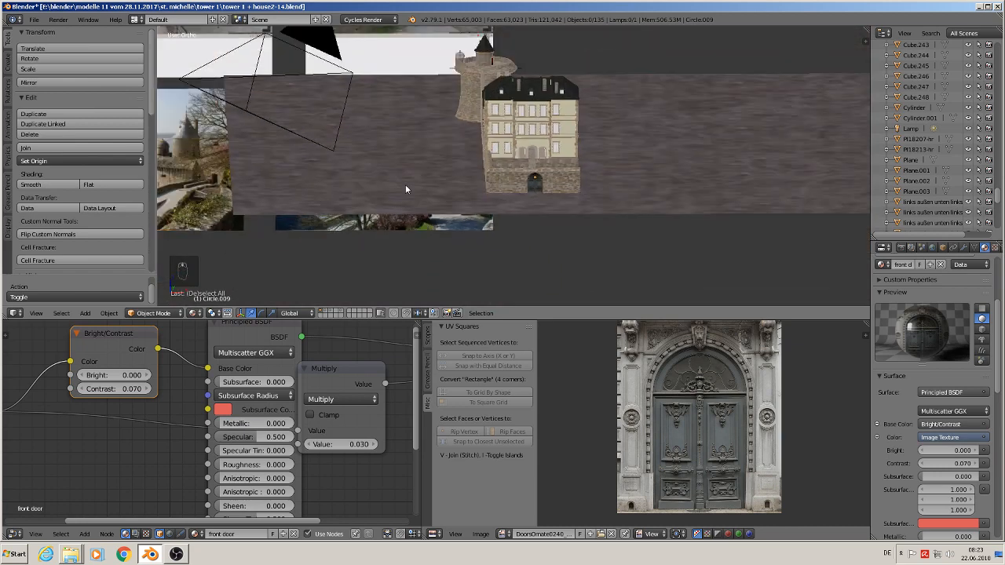
Bring up the reference photo of the small stone house in front view and save the file.
{"action": "key", "text": "KP_1"}
{"action": "scroll", "coordinate": [385, 210], "scroll_direction": "down", "scroll_amount": 2}
{"action": "middle_click_drag", "start_coordinate": [382, 213], "coordinate": [680, 74], "text": "shift"}
{"action": "scroll", "coordinate": [612, 117], "scroll_direction": "up", "scroll_amount": 3}
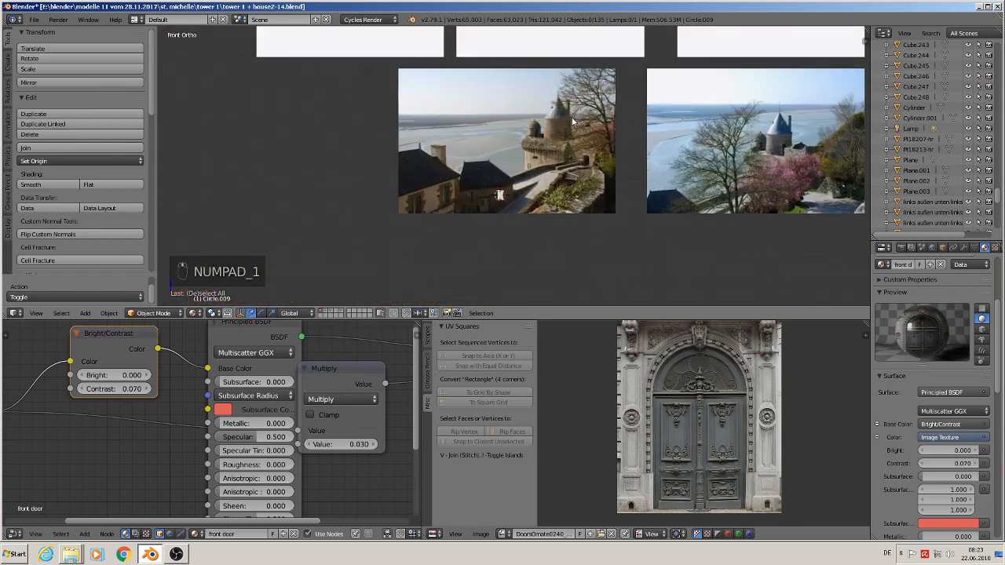
{"action": "scroll", "coordinate": [553, 127], "scroll_direction": "up", "scroll_amount": 2}
{"action": "scroll", "coordinate": [489, 201], "scroll_direction": "up", "scroll_amount": 3}
{"action": "scroll", "coordinate": [471, 181], "scroll_direction": "up", "scroll_amount": 1}
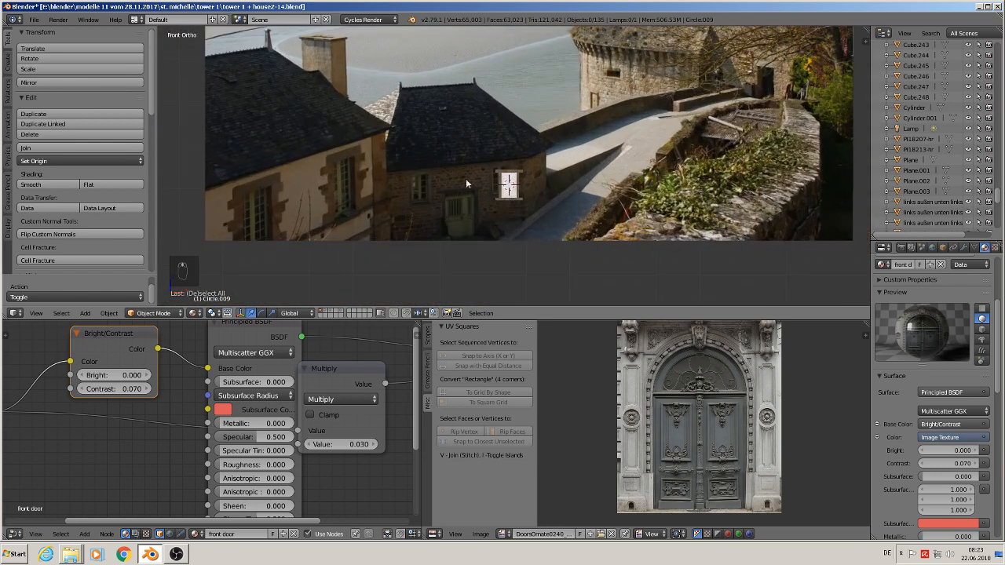
{"action": "left_click", "coordinate": [34, 19]}
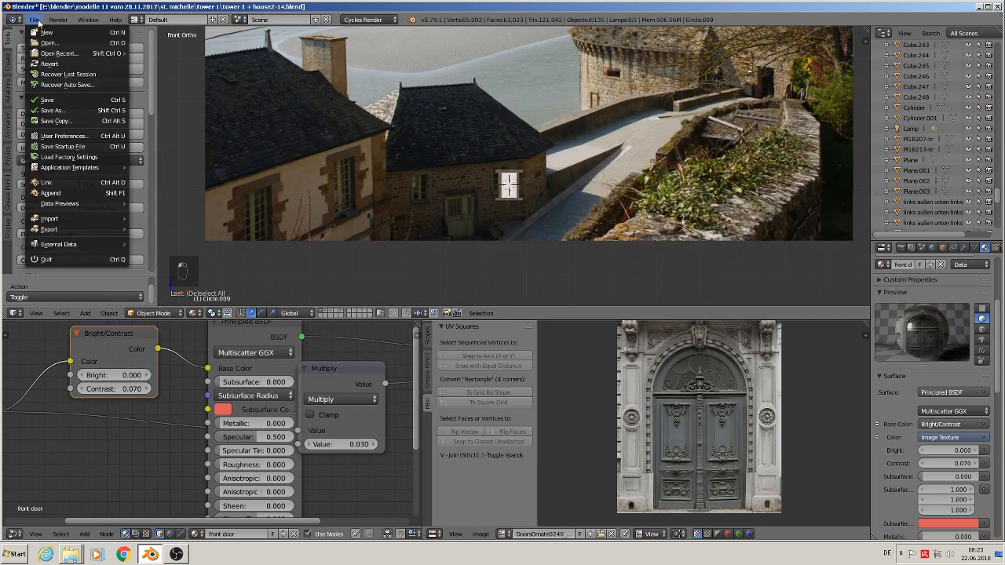
{"action": "scroll", "coordinate": [553, 94], "scroll_direction": "up", "scroll_amount": 1}
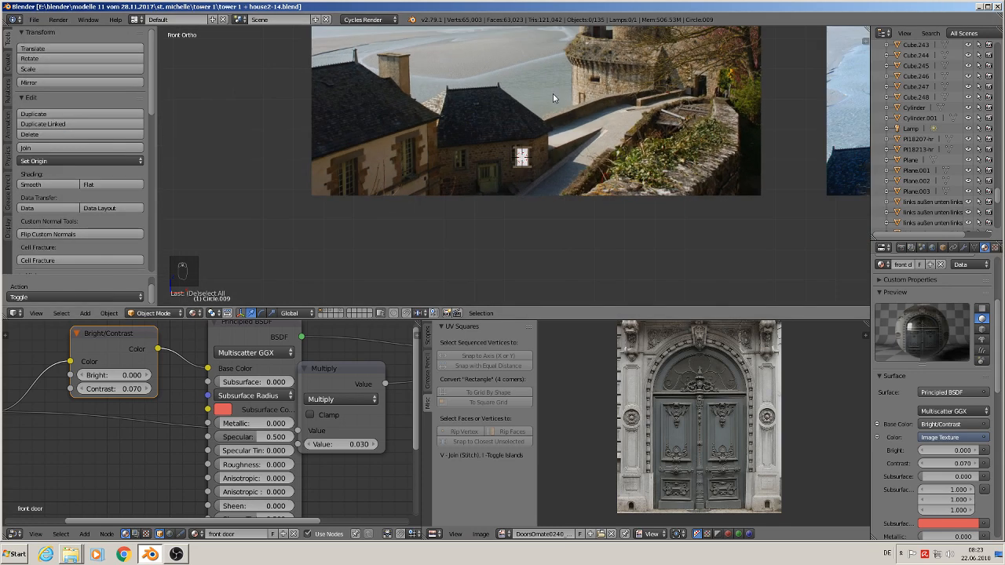
Study the reference photos around the small stone house's door and window, and return to the large building.
{"action": "scroll", "coordinate": [630, 80], "scroll_direction": "up", "scroll_amount": 1}
{"action": "scroll", "coordinate": [630, 80], "scroll_direction": "up", "scroll_amount": 1}
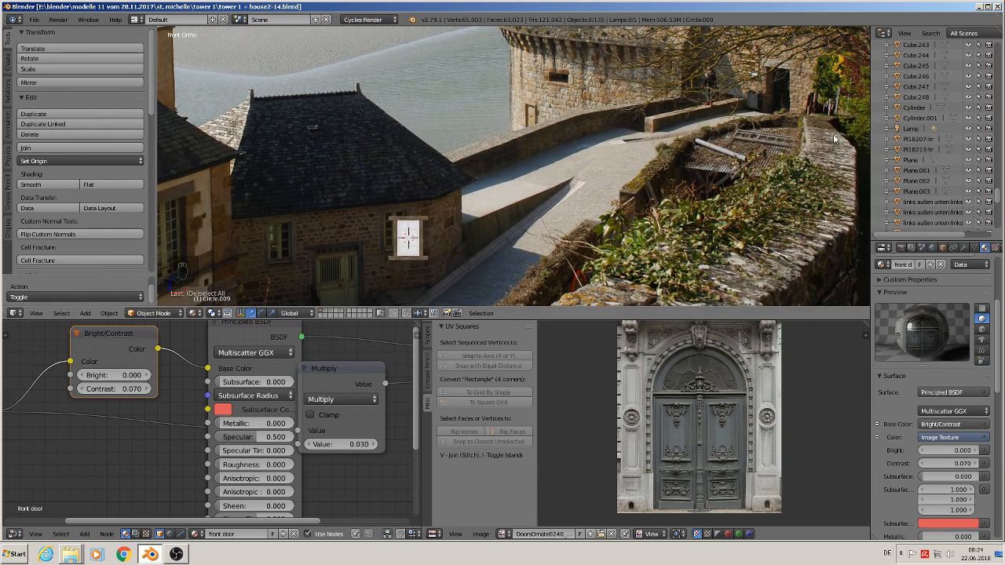
{"action": "middle_click_drag", "start_coordinate": [535, 221], "coordinate": [645, 139], "text": "shift"}
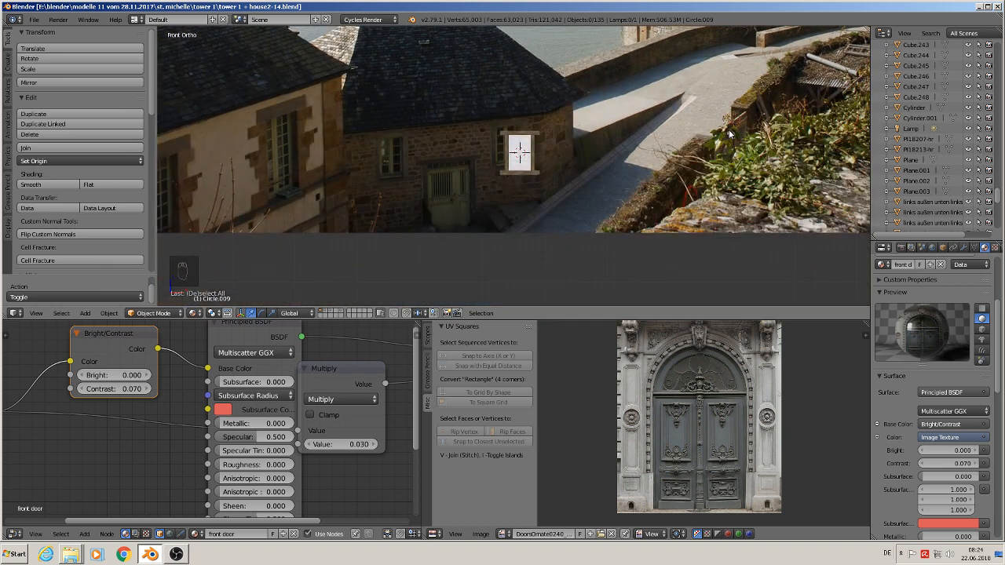
{"action": "scroll", "coordinate": [718, 148], "scroll_direction": "down", "scroll_amount": 8}
{"action": "middle_click_drag", "start_coordinate": [732, 179], "coordinate": [331, 215], "text": "shift"}
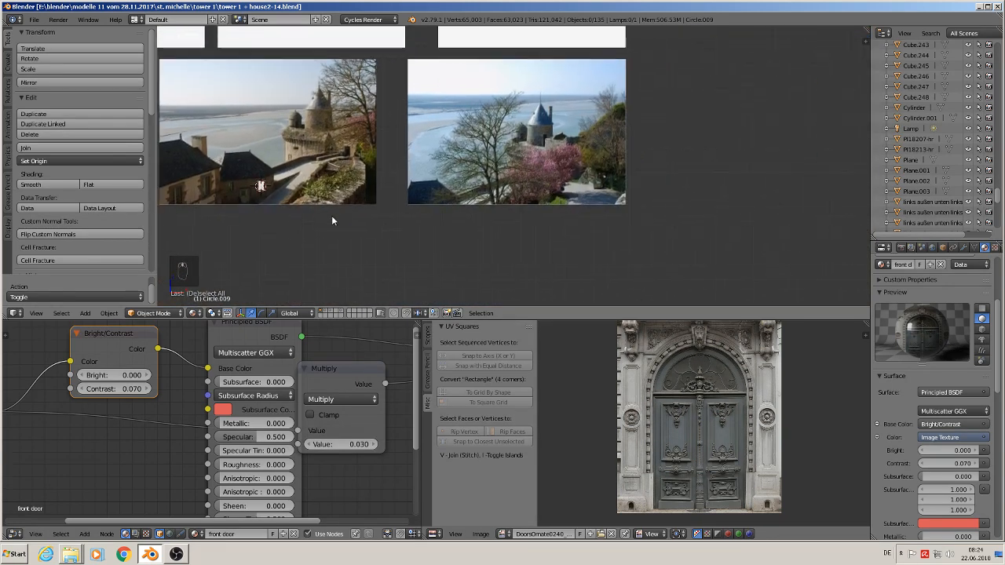
{"action": "scroll", "coordinate": [468, 196], "scroll_direction": "down", "scroll_amount": 3}
{"action": "scroll", "coordinate": [577, 154], "scroll_direction": "down", "scroll_amount": 1}
{"action": "middle_click_drag", "start_coordinate": [562, 159], "coordinate": [398, 220], "text": "shift"}
{"action": "scroll", "coordinate": [421, 104], "scroll_direction": "up", "scroll_amount": 3}
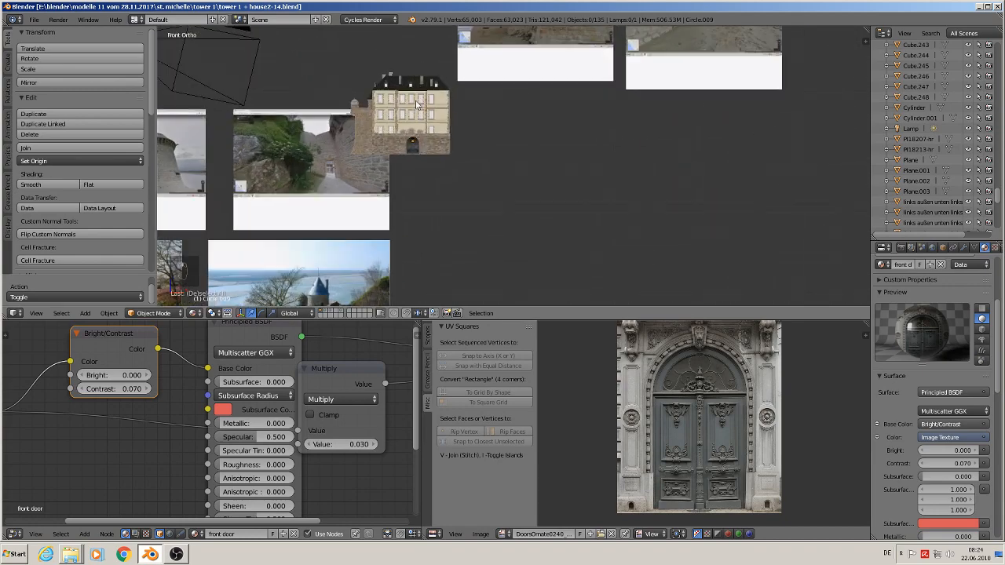
Duplicate the wall's end face at the gap beside the cobbled yard and place the copy slightly inside the opening.
{"action": "right_click", "coordinate": [414, 116]}
{"action": "middle_click_drag", "start_coordinate": [415, 116], "coordinate": [539, 168]}
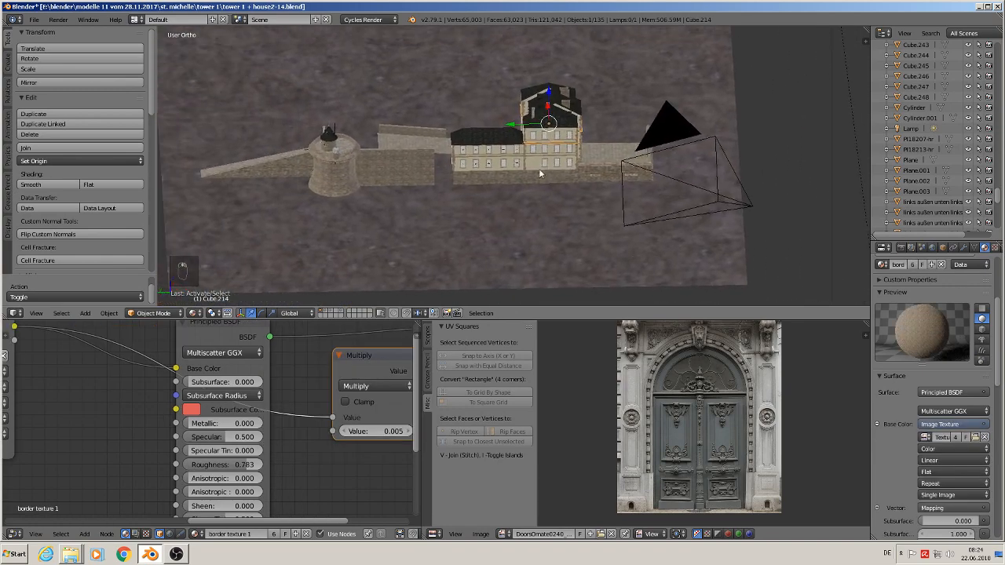
{"action": "scroll", "coordinate": [434, 140], "scroll_direction": "up", "scroll_amount": 4}
{"action": "scroll", "coordinate": [472, 153], "scroll_direction": "up", "scroll_amount": 3}
{"action": "right_click", "coordinate": [626, 199]}
{"action": "middle_click_drag", "start_coordinate": [626, 199], "coordinate": [796, 247]}
{"action": "middle_click_drag", "start_coordinate": [809, 194], "coordinate": [687, 184]}
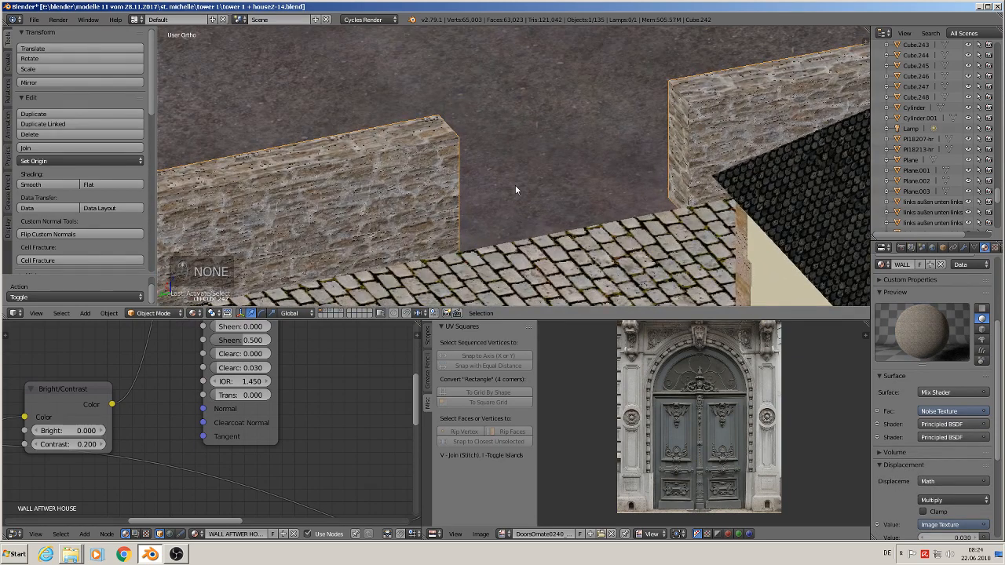
{"action": "key", "text": "Tab"}
{"action": "right_click", "coordinate": [679, 145]}
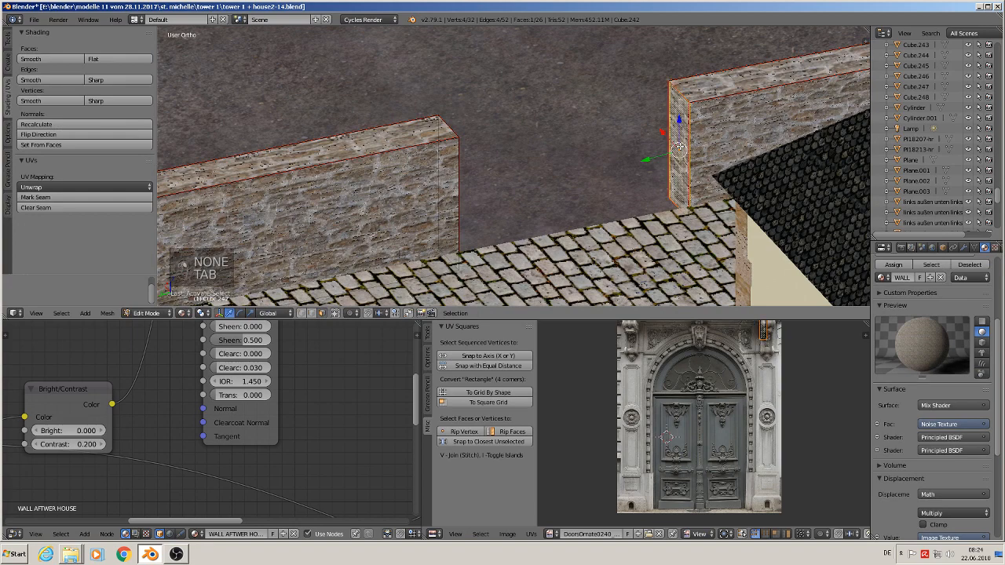
{"action": "key", "text": "shift+d"}
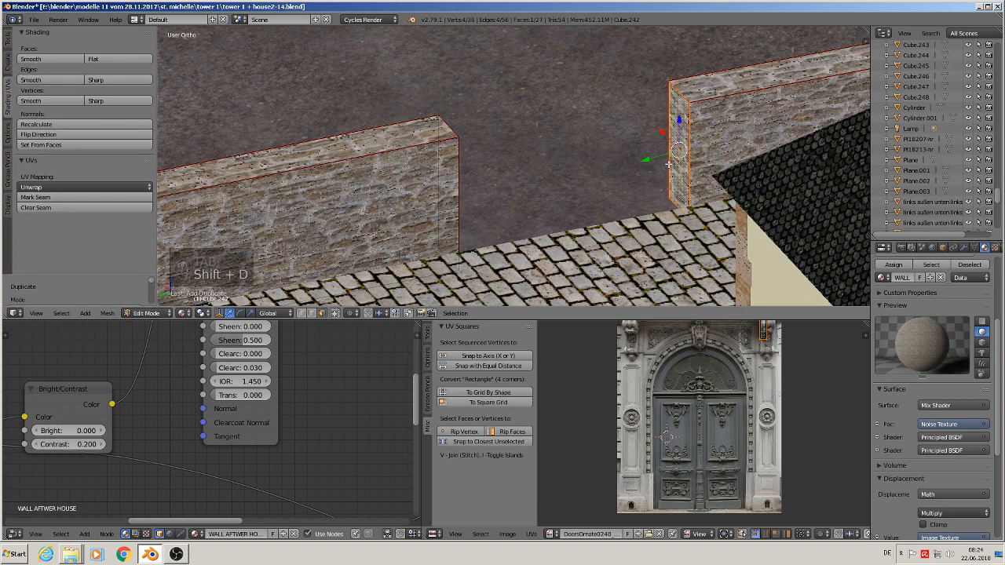
{"action": "left_click", "coordinate": [634, 164]}
Narrow the duplicated face along the global X axis and shift it along Y back against the wall end.
{"action": "middle_click_drag", "start_coordinate": [634, 165], "coordinate": [715, 186]}
{"action": "key", "text": "s"}
{"action": "key", "text": "x"}
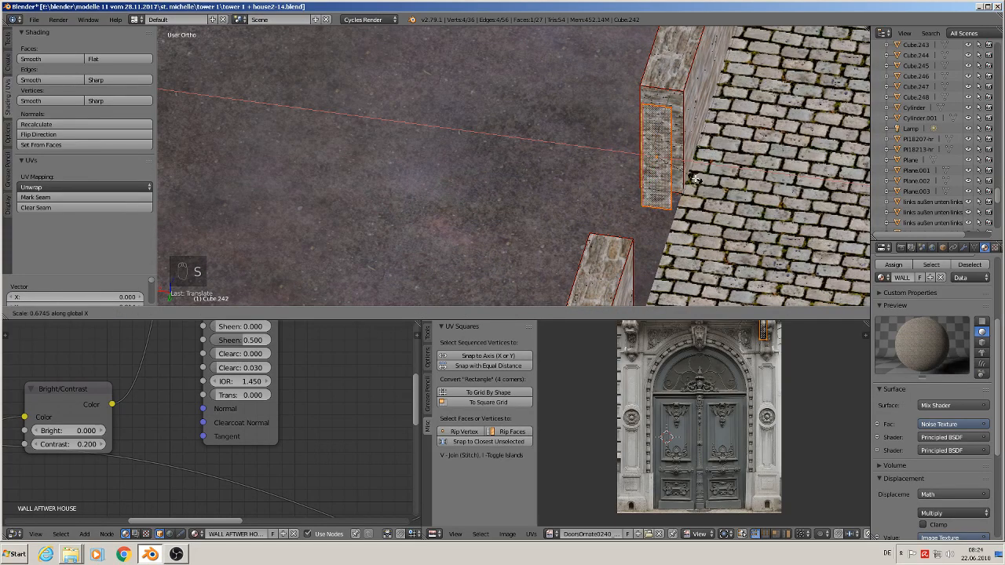
{"action": "left_click", "coordinate": [669, 169]}
{"action": "middle_click_drag", "start_coordinate": [669, 169], "coordinate": [605, 167]}
{"action": "key", "text": "g"}
{"action": "key", "text": "y"}
{"action": "left_click", "coordinate": [643, 161]}
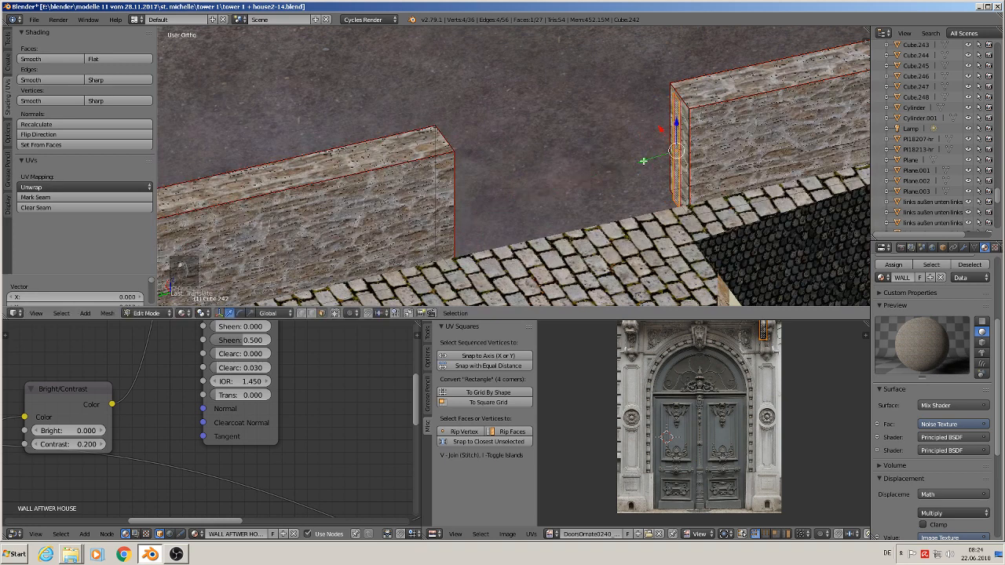
Extrude the narrowed face across the gap to the opposite wall end and raise its far end to suit the wall height.
{"action": "key", "text": "e"}
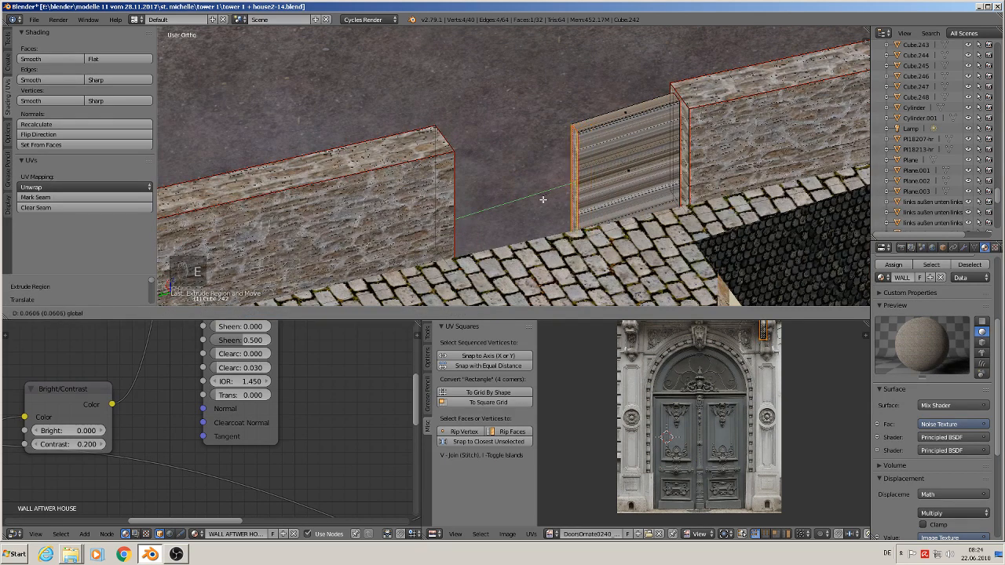
{"action": "left_click", "coordinate": [425, 242]}
{"action": "middle_click_drag", "start_coordinate": [425, 242], "coordinate": [463, 204]}
{"action": "left_click_drag", "start_coordinate": [446, 186], "coordinate": [456, 163]}
{"action": "middle_click_drag", "start_coordinate": [533, 159], "coordinate": [575, 160]}
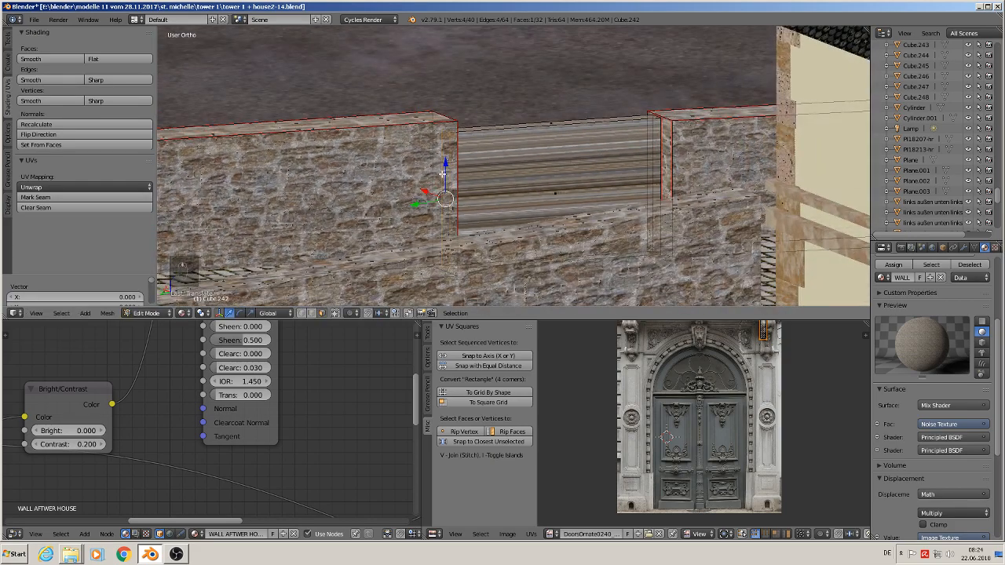
{"action": "left_click_drag", "start_coordinate": [446, 170], "coordinate": [456, 157]}
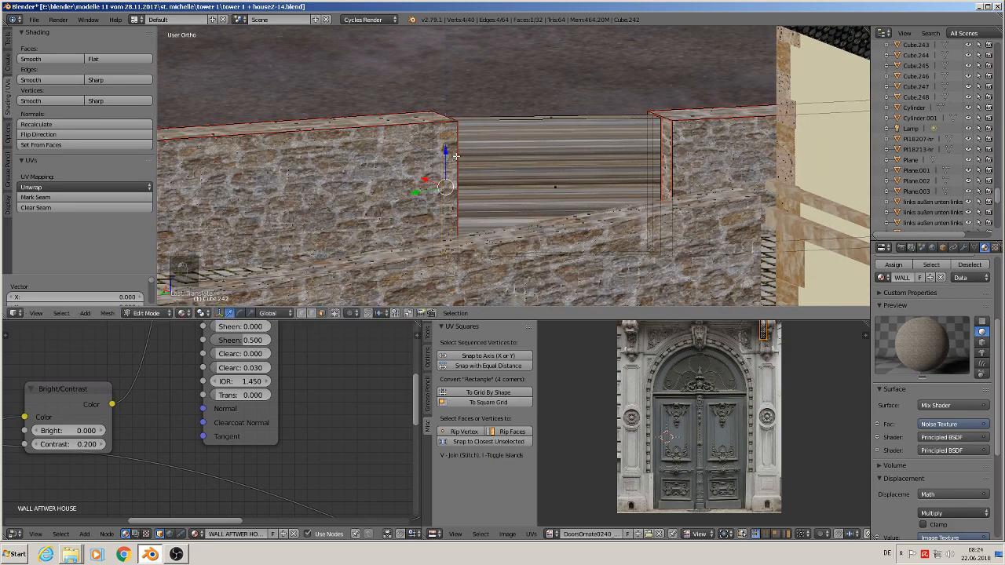
{"action": "middle_click_drag", "start_coordinate": [455, 157], "coordinate": [499, 238]}
{"action": "middle_click_drag", "start_coordinate": [465, 204], "coordinate": [590, 170]}
Select the whole linked gate panel, mark its edges as seams and unwrap it.
{"action": "key", "text": "a"}
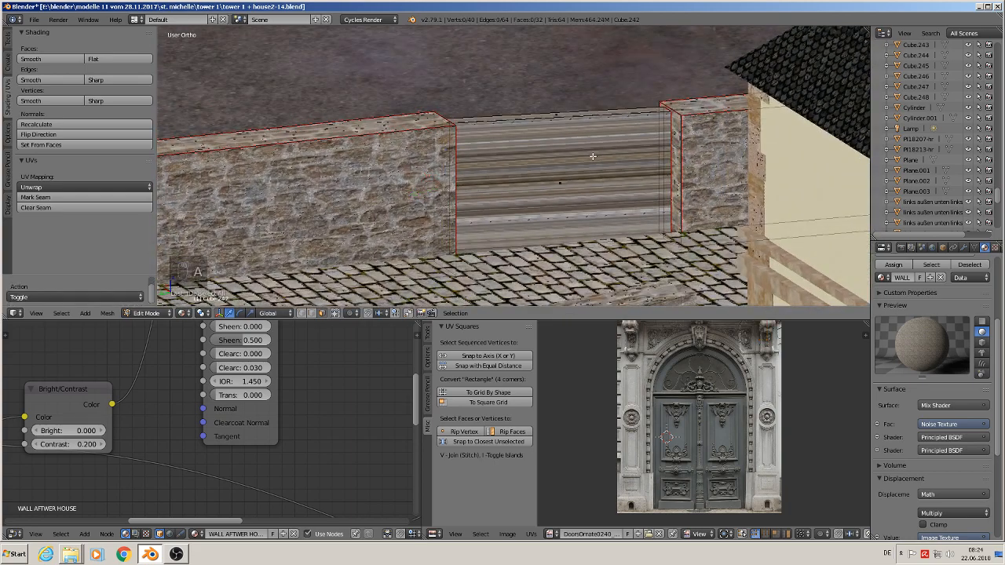
{"action": "key", "text": "a"}
{"action": "key", "text": "a"}
{"action": "key", "text": "l"}
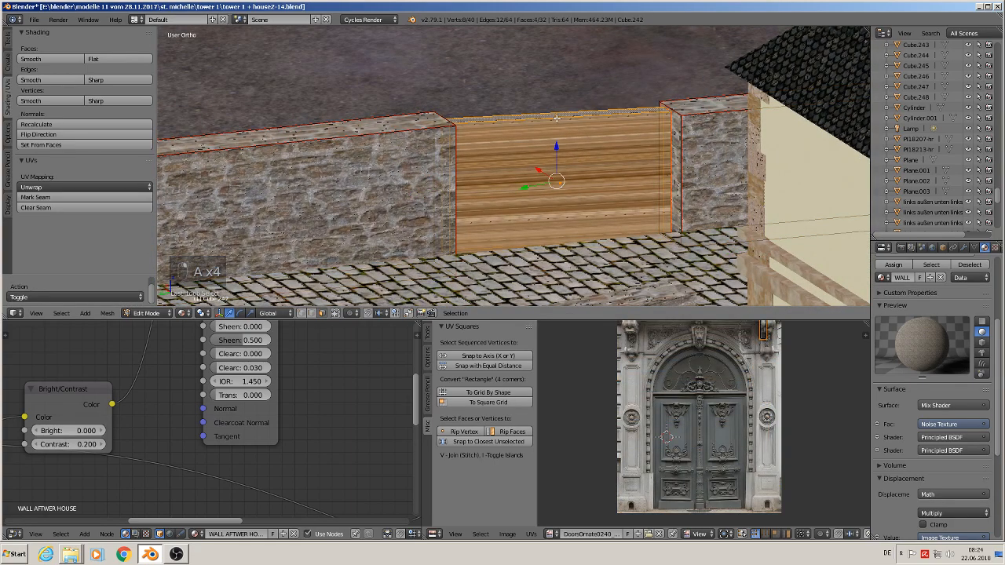
{"action": "key", "text": "l"}
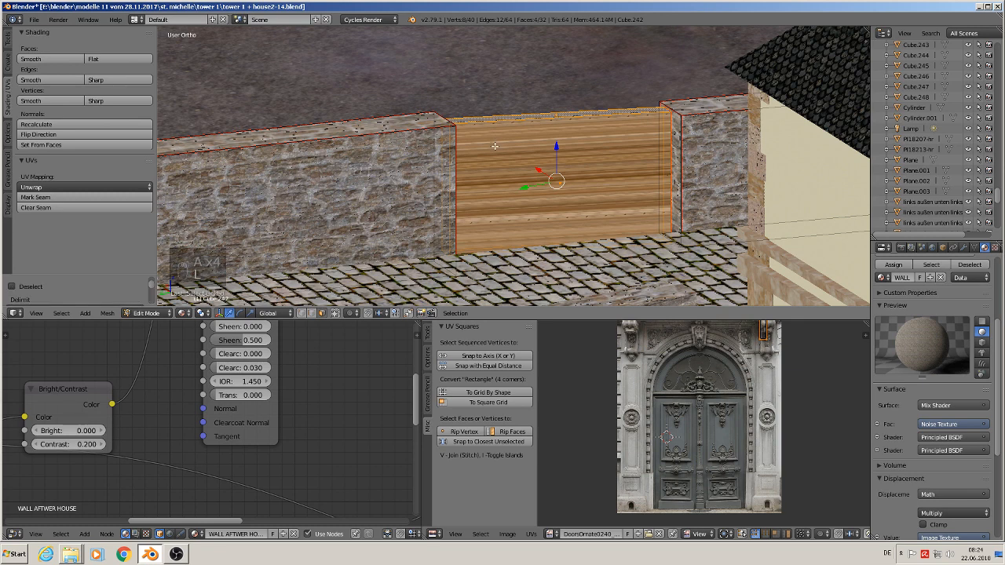
{"action": "left_click", "coordinate": [85, 197]}
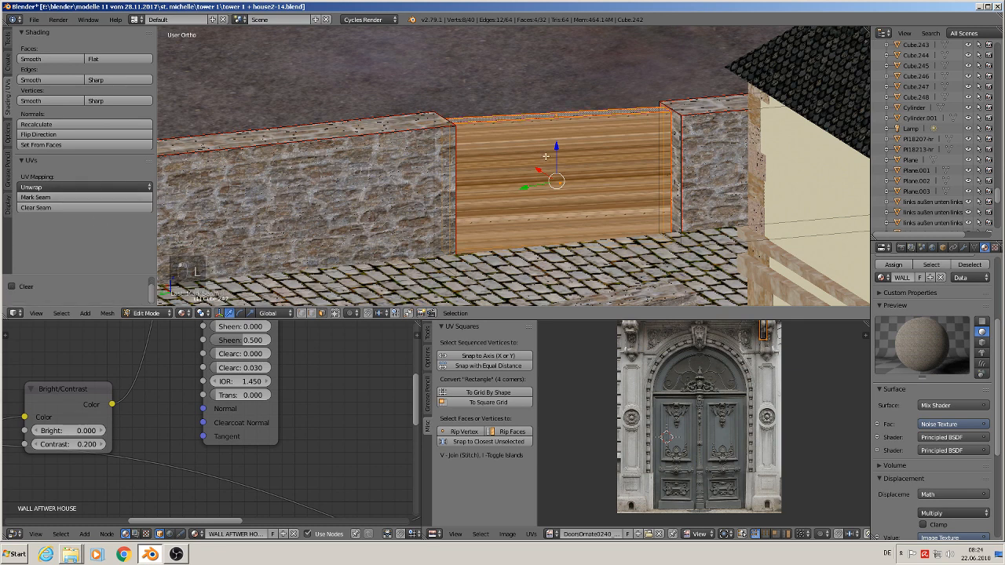
{"action": "key", "text": "u"}
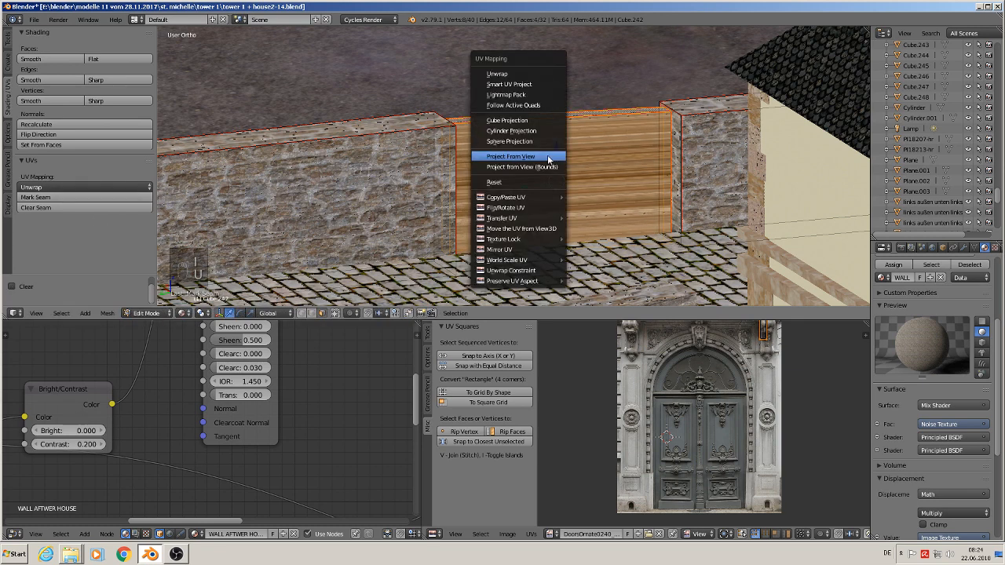
{"action": "left_click", "coordinate": [548, 75]}
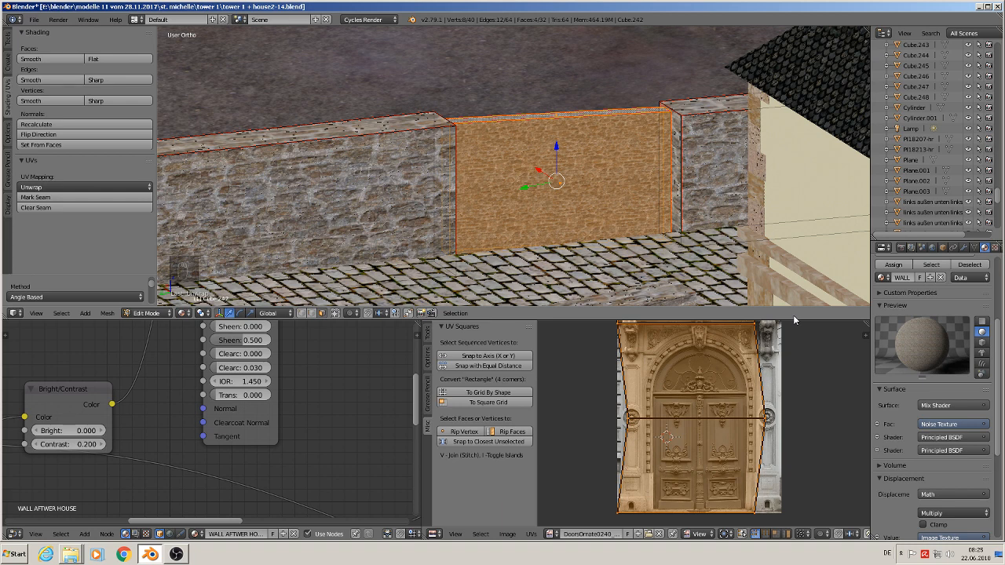
Add a second material slot to the wall object and create a new material named DOOR SIDE in it.
{"action": "scroll", "coordinate": [952, 315], "scroll_direction": "up", "scroll_amount": 2}
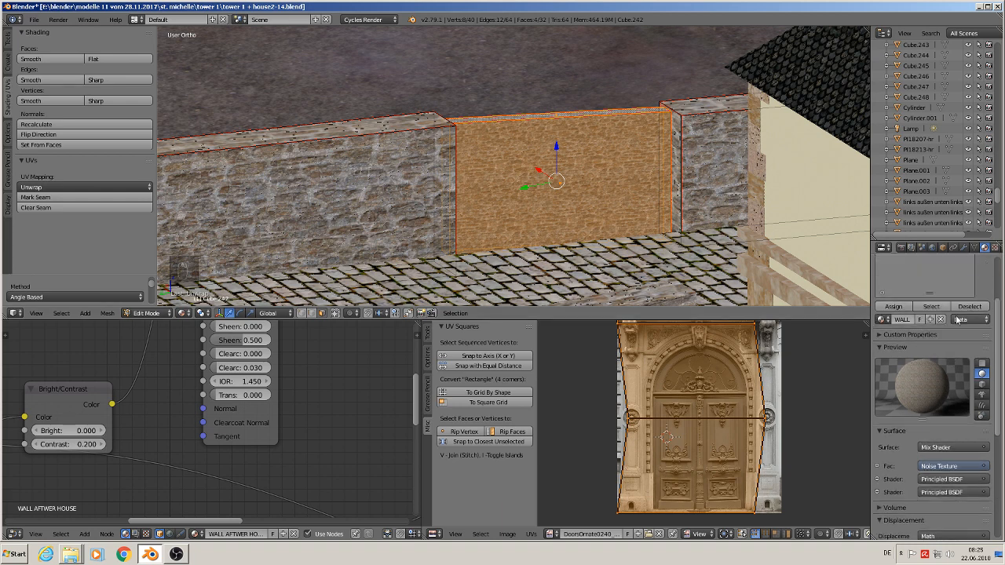
{"action": "scroll", "coordinate": [968, 333], "scroll_direction": "up", "scroll_amount": 1}
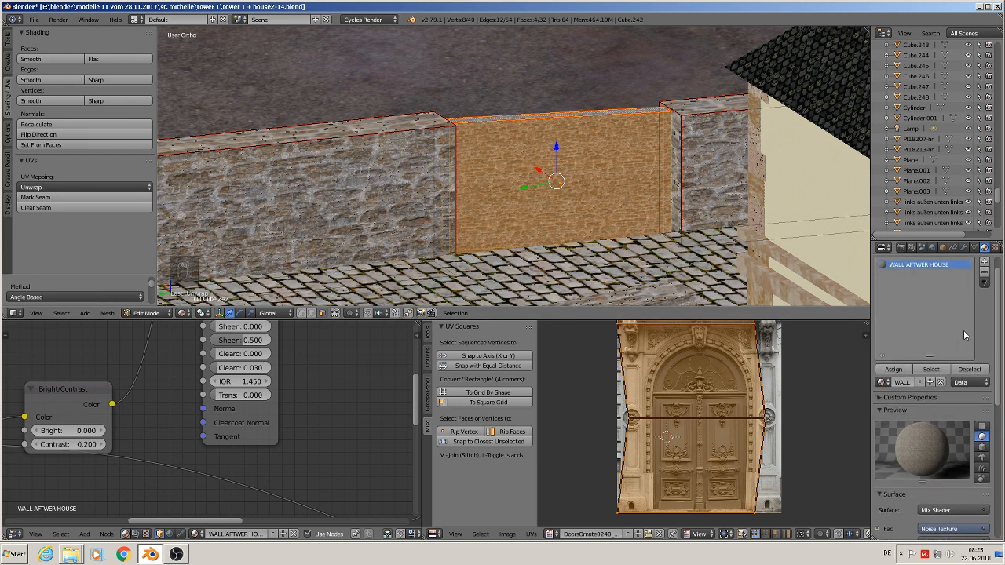
{"action": "left_click", "coordinate": [984, 262]}
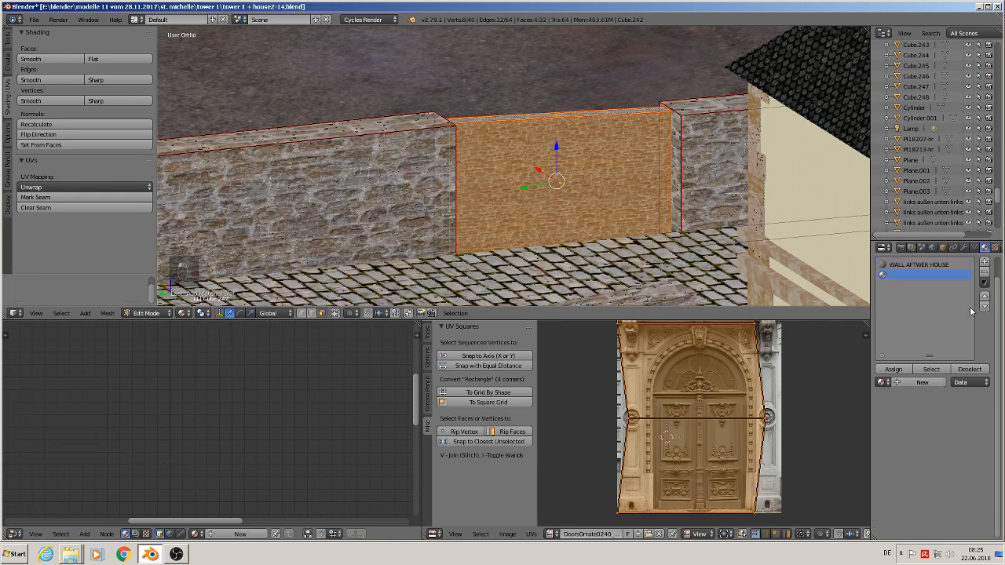
{"action": "left_click", "coordinate": [903, 383]}
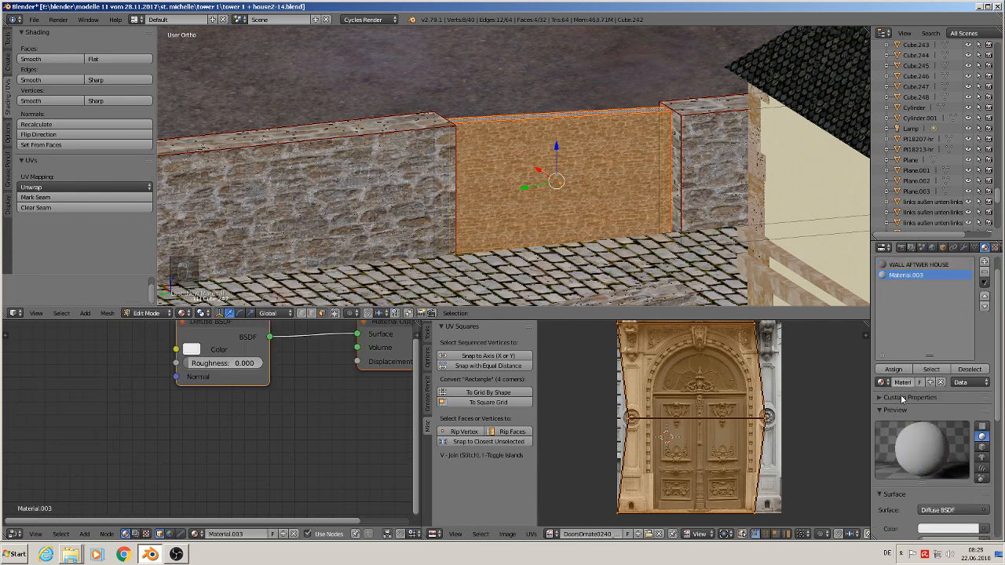
{"action": "left_click", "coordinate": [902, 383]}
{"action": "type", "text": "DOOR SIDE"}
{"action": "key", "text": "Return"}
Change the DOOR SIDE surface shader to Principled BSDF and connect an Image Texture to its base color.
{"action": "scroll", "coordinate": [964, 338], "scroll_direction": "down", "scroll_amount": 4}
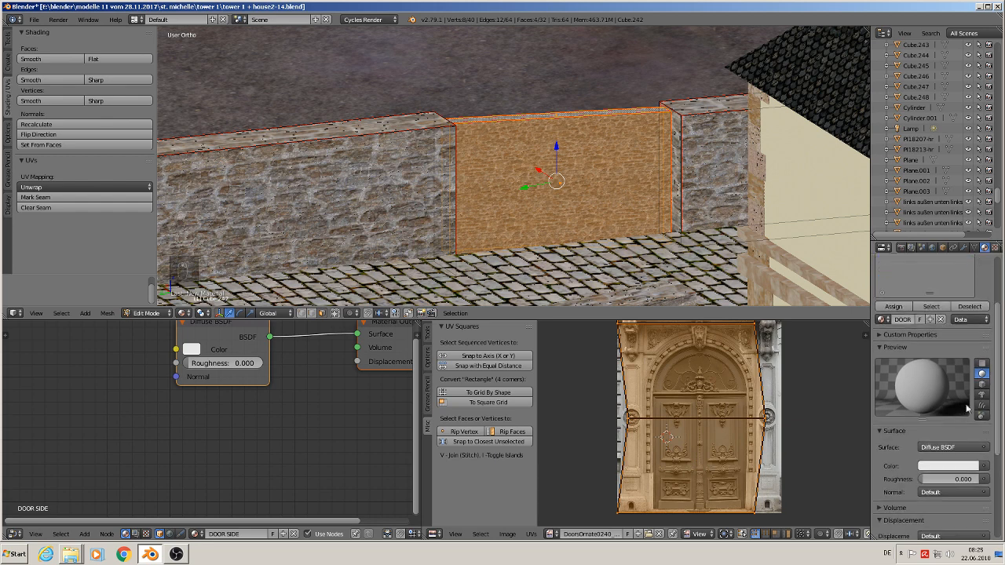
{"action": "left_click", "coordinate": [956, 390]}
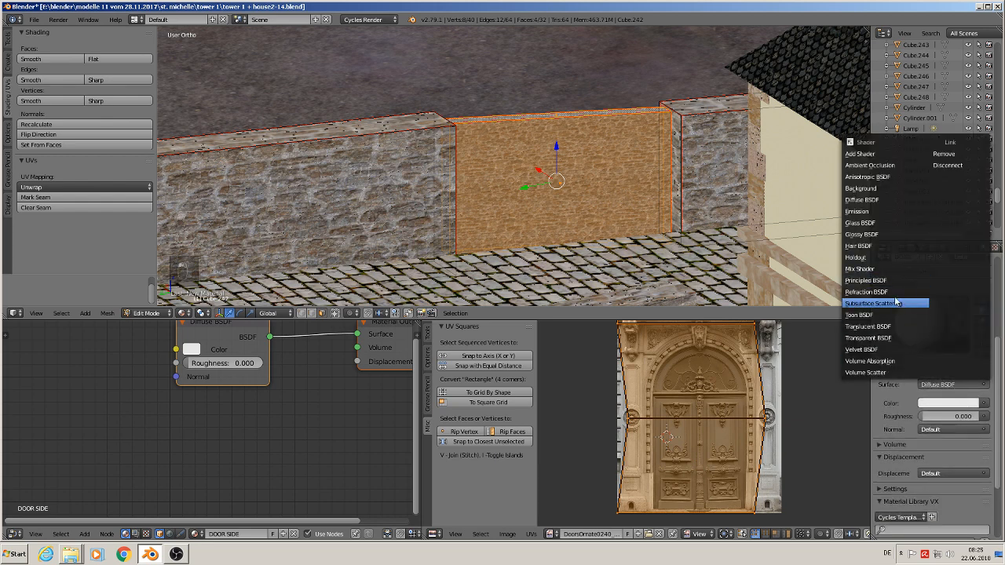
{"action": "left_click", "coordinate": [895, 280]}
{"action": "left_click", "coordinate": [985, 421]}
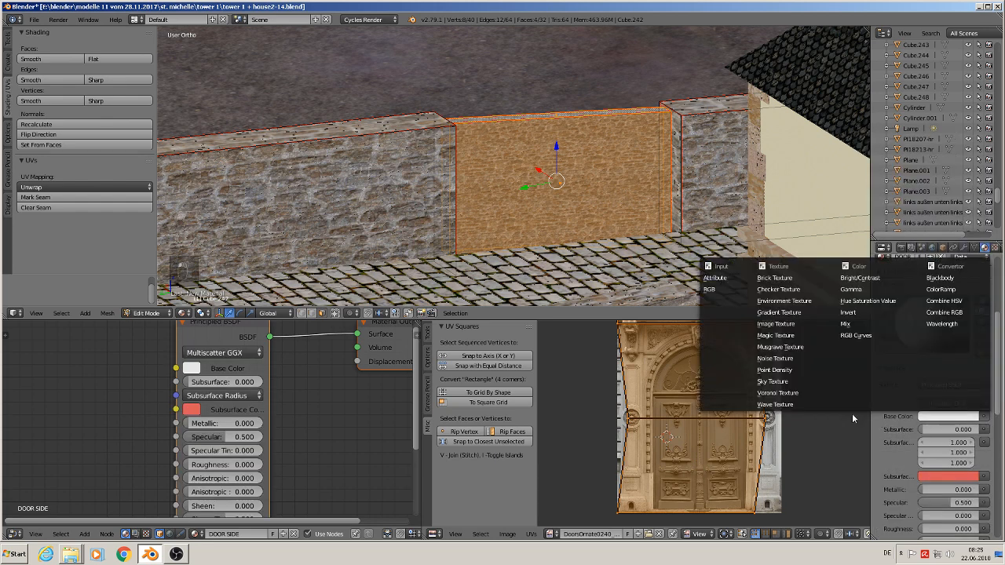
{"action": "left_click", "coordinate": [779, 331]}
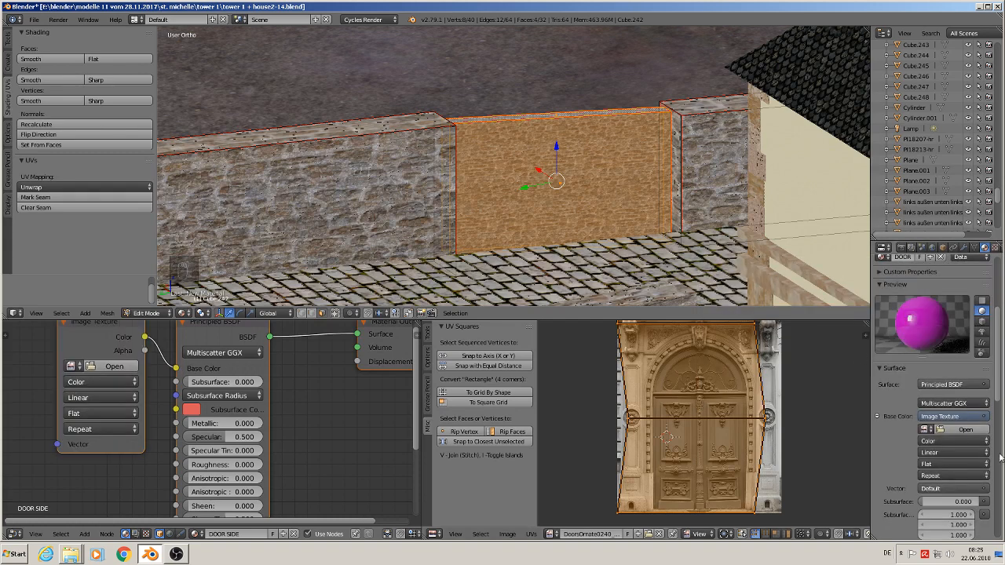
Load 9_door.jpg from the textur folder as the DOOR SIDE base color image and assign the material to the selected gate faces.
{"action": "left_click", "coordinate": [967, 429]}
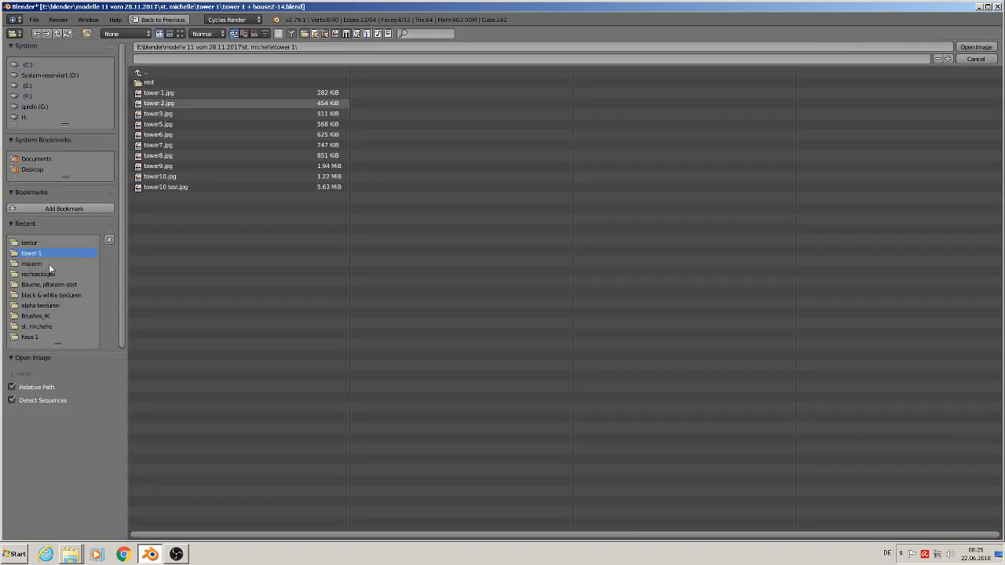
{"action": "left_click", "coordinate": [29, 243]}
{"action": "left_click", "coordinate": [181, 34]}
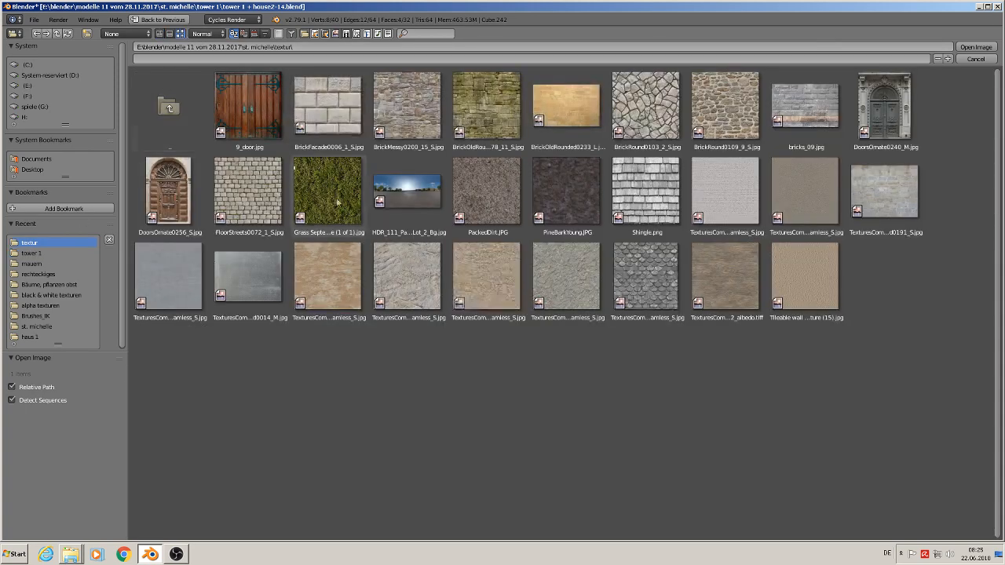
{"action": "double_click", "coordinate": [248, 113]}
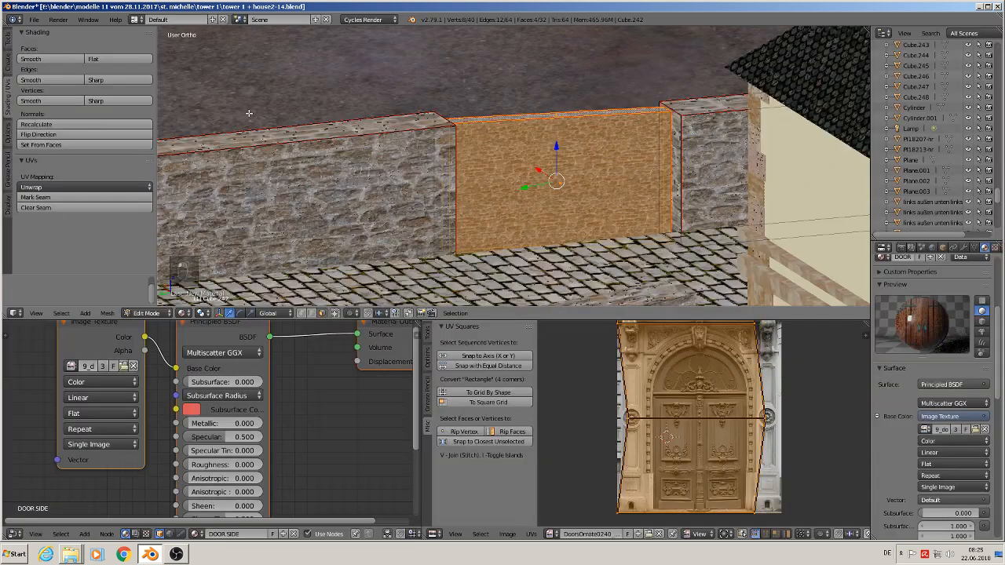
{"action": "scroll", "coordinate": [901, 377], "scroll_direction": "up", "scroll_amount": 5}
{"action": "left_click", "coordinate": [895, 391]}
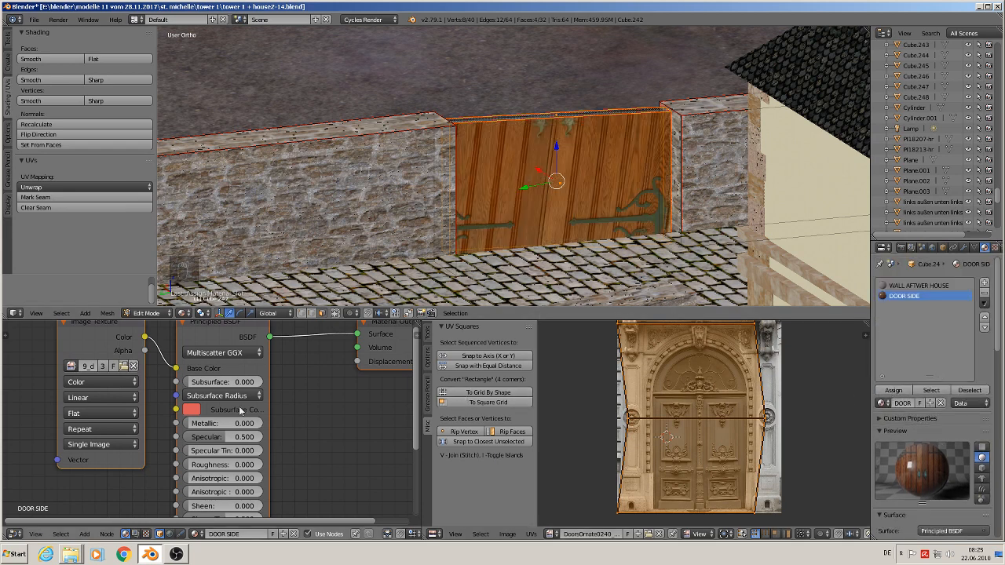
Raise the DOOR SIDE Principled BSDF roughness to 0.883.
{"action": "middle_click_drag", "start_coordinate": [333, 463], "coordinate": [390, 410]}
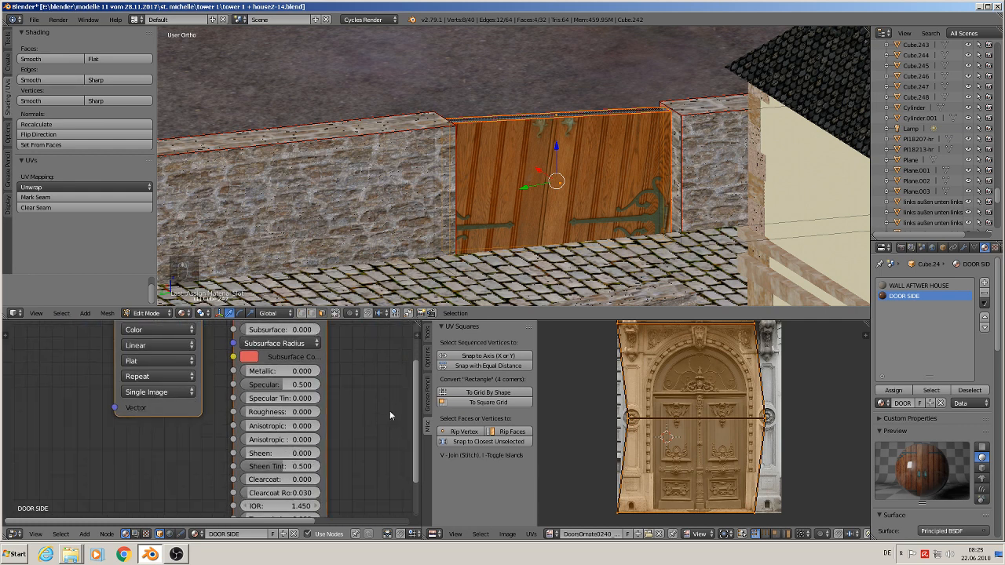
{"action": "scroll", "coordinate": [333, 422], "scroll_direction": "up", "scroll_amount": 2}
{"action": "left_click_drag", "start_coordinate": [244, 410], "coordinate": [307, 410]}
{"action": "scroll", "coordinate": [335, 407], "scroll_direction": "down", "scroll_amount": 5}
{"action": "middle_click_drag", "start_coordinate": [403, 386], "coordinate": [280, 443]}
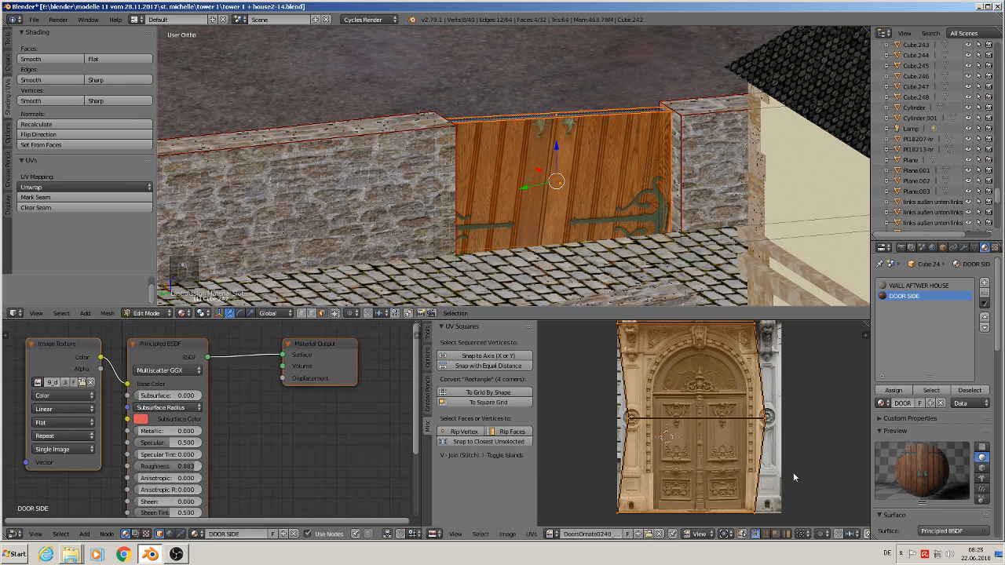
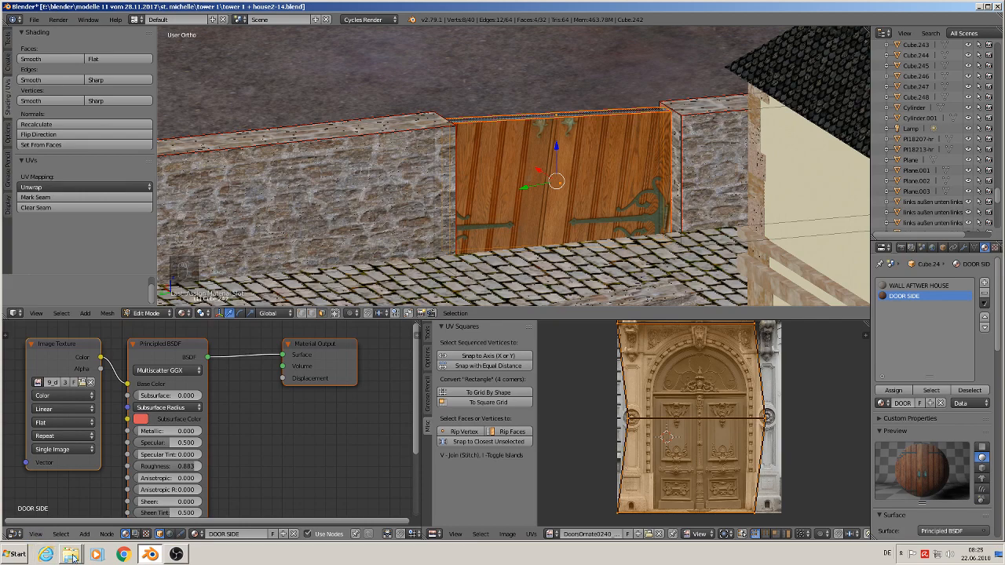
Switch to Windows Explorer, compare the door images in the textur folder with 9_door, and return to Blender.
{"action": "key", "text": "alt+Tab"}
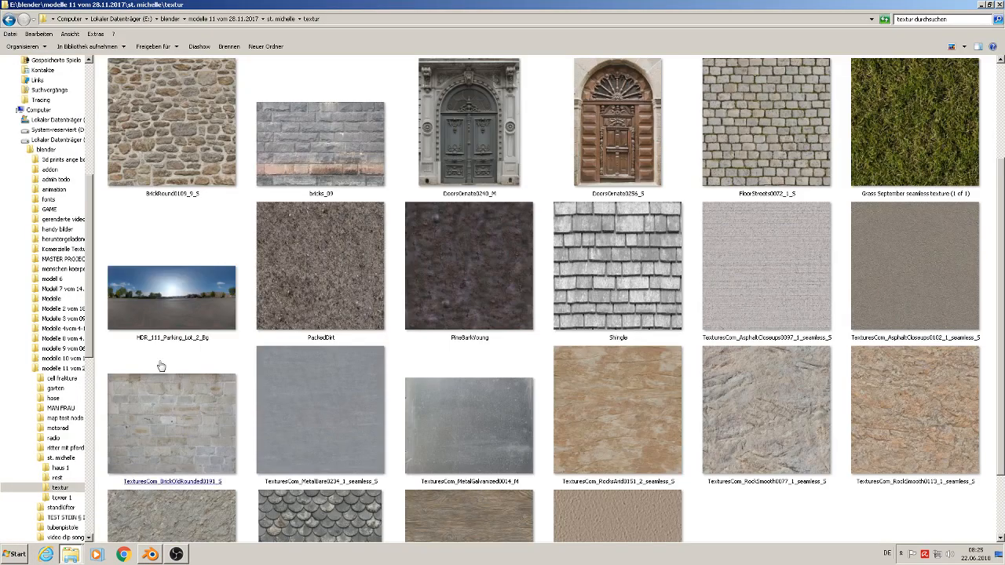
{"action": "left_click", "coordinate": [628, 104]}
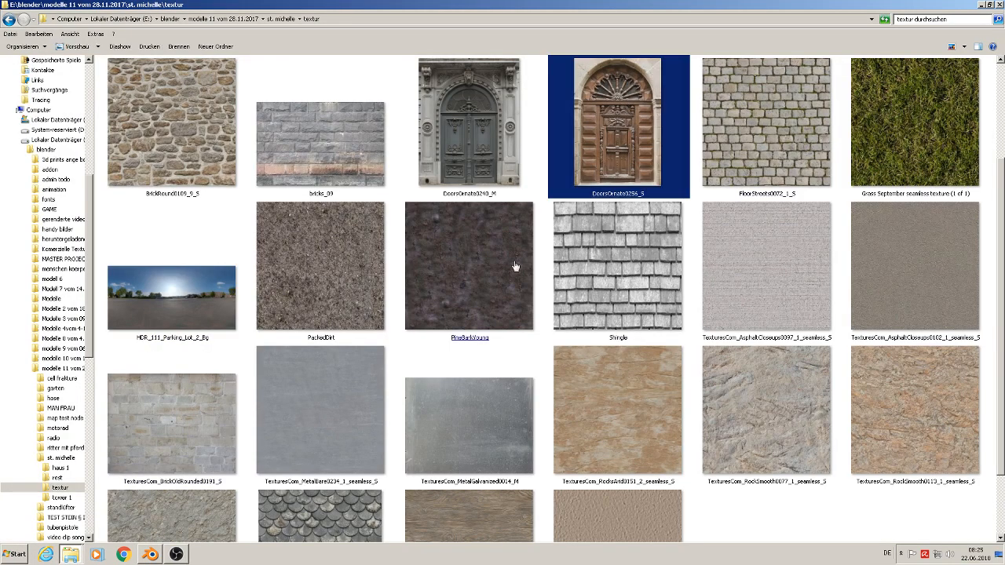
{"action": "scroll", "coordinate": [469, 332], "scroll_direction": "up", "scroll_amount": 2}
{"action": "left_click", "coordinate": [469, 318]}
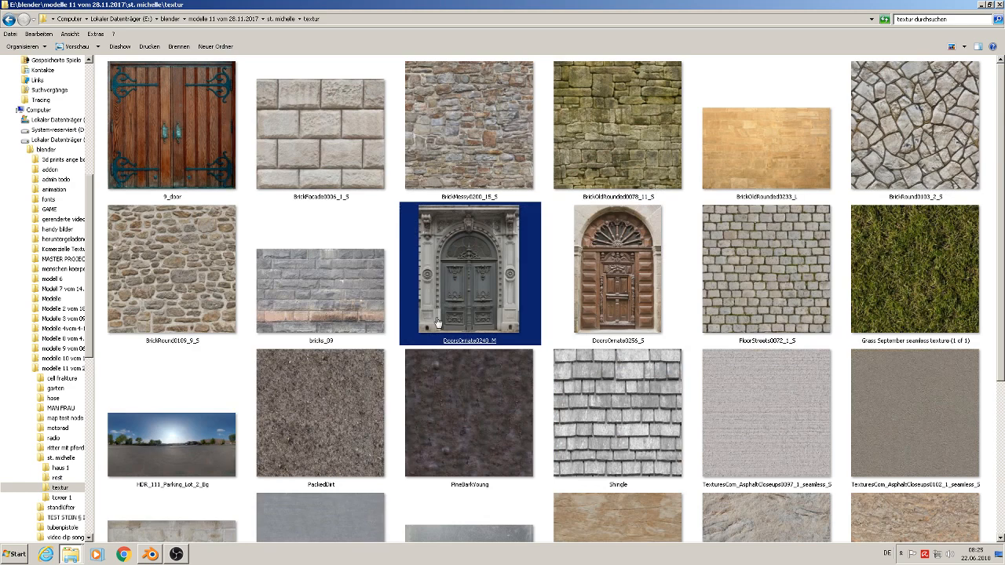
{"action": "left_click", "coordinate": [180, 201]}
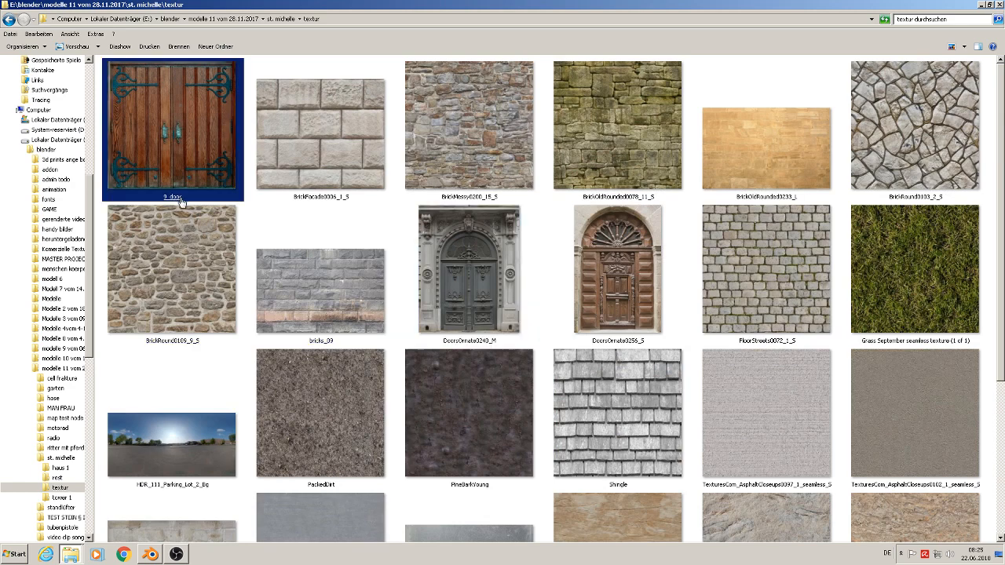
{"action": "left_click", "coordinate": [149, 555]}
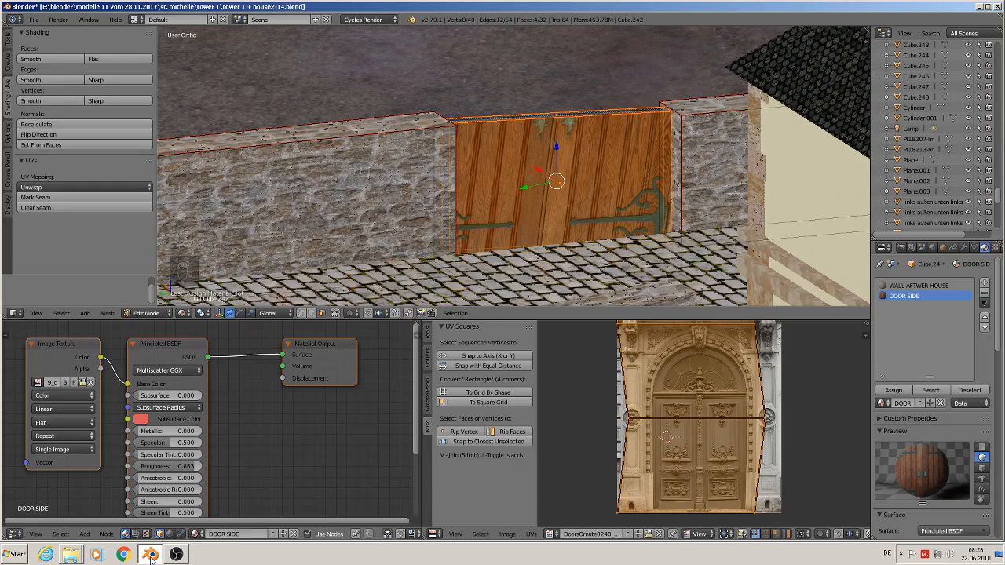
Display 9_door.jpg as the image behind the gate's UV layout.
{"action": "left_click", "coordinate": [552, 534]}
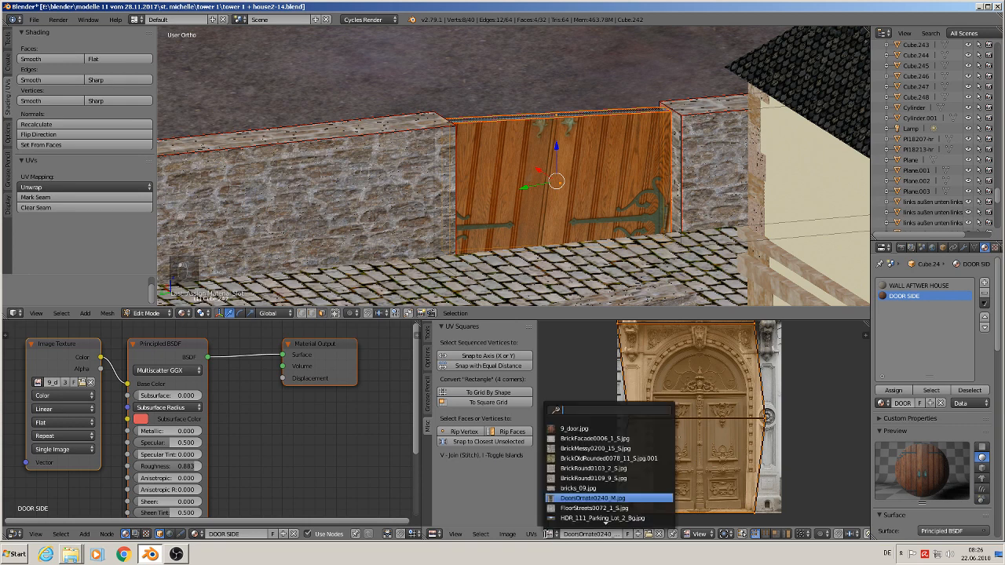
{"action": "left_click", "coordinate": [609, 429]}
{"action": "scroll", "coordinate": [735, 413], "scroll_direction": "up", "scroll_amount": 3}
{"action": "scroll", "coordinate": [716, 409], "scroll_direction": "down", "scroll_amount": 3}
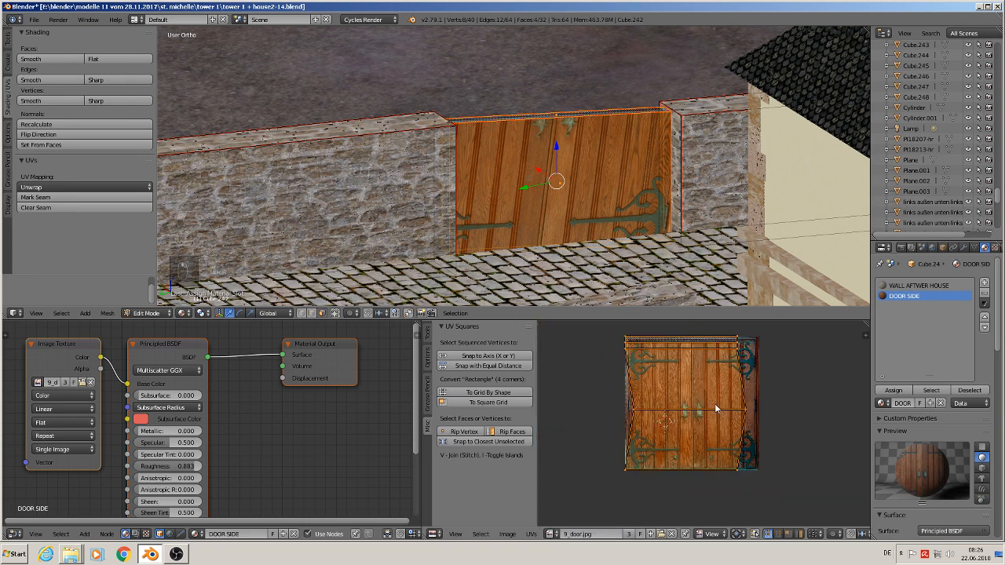
Select the gate's front face and move its UV corners onto the corners of the door image.
{"action": "right_click", "coordinate": [563, 170]}
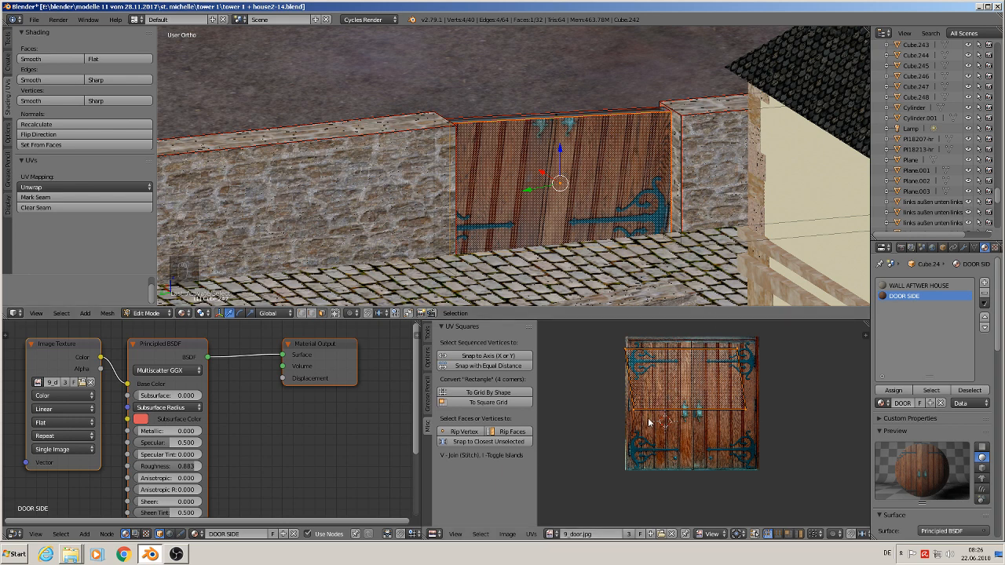
{"action": "scroll", "coordinate": [649, 422], "scroll_direction": "up", "scroll_amount": 2}
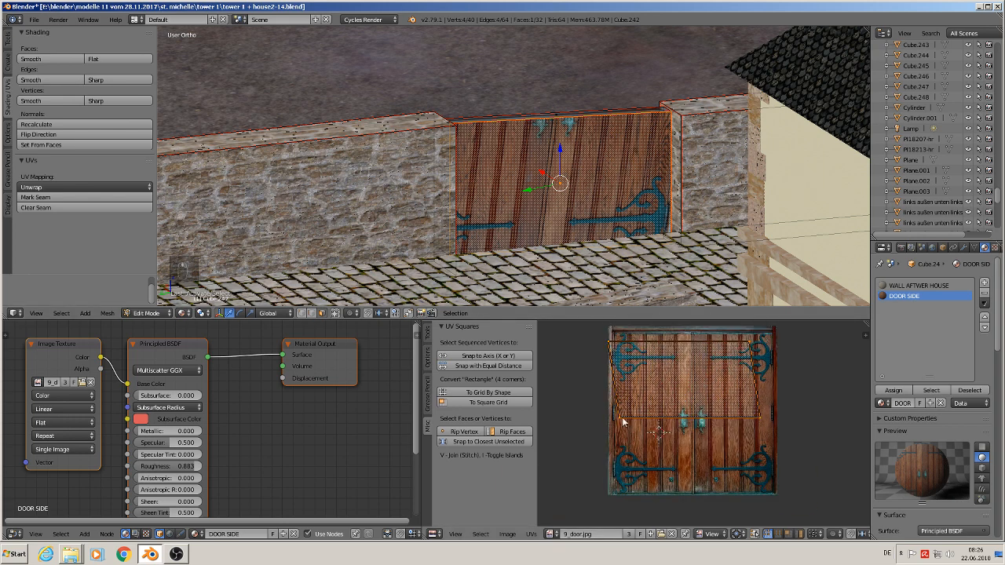
{"action": "middle_click_drag", "start_coordinate": [629, 385], "coordinate": [592, 411]}
{"action": "right_click", "coordinate": [575, 369]}
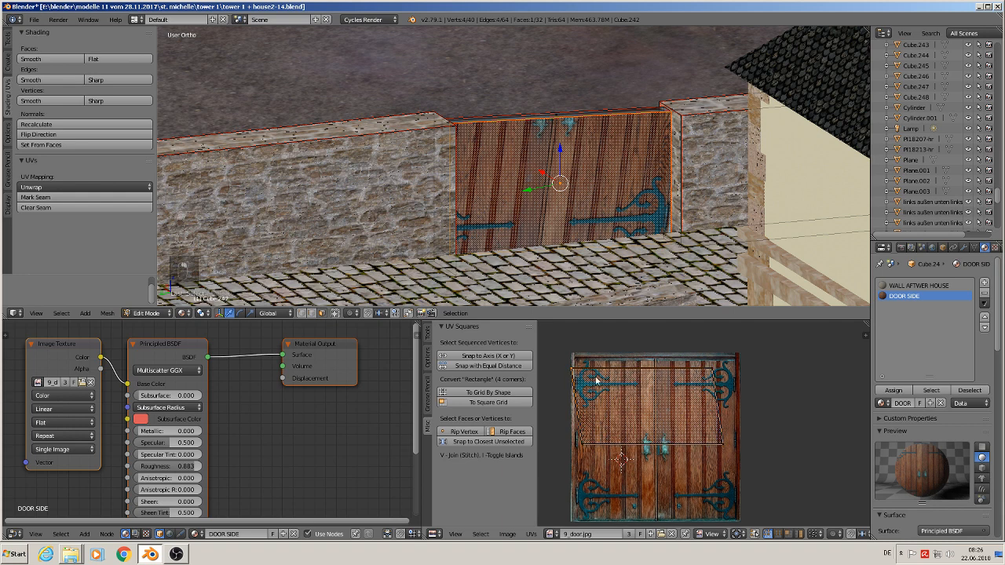
{"action": "key", "text": "g"}
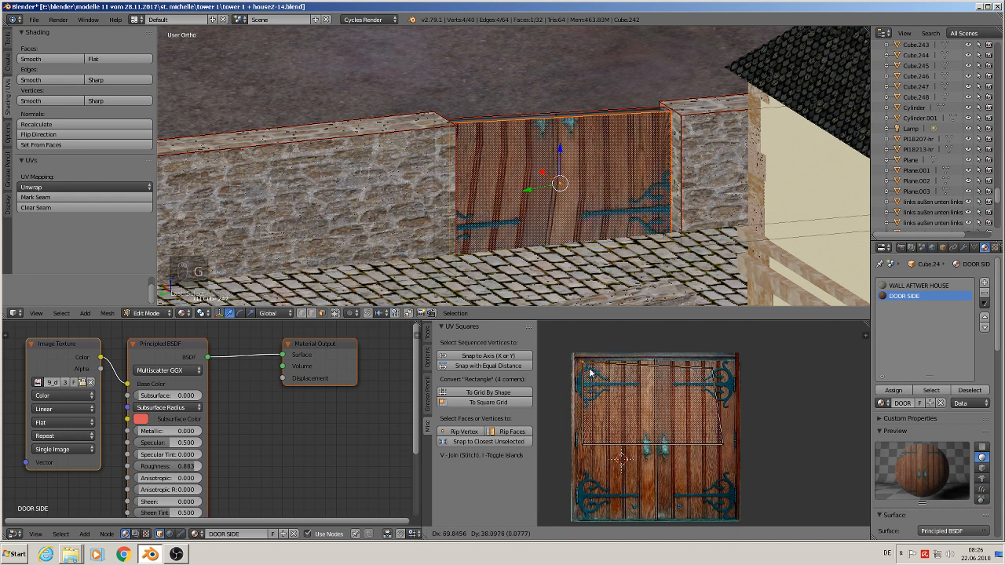
{"action": "left_click", "coordinate": [583, 369]}
{"action": "key", "text": "g"}
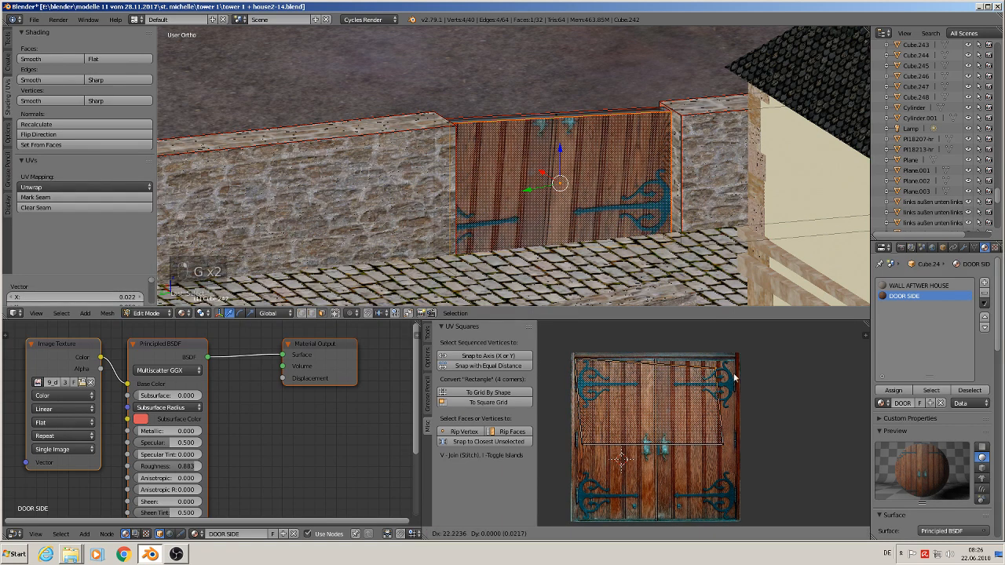
{"action": "left_click", "coordinate": [726, 443]}
{"action": "key", "text": "g"}
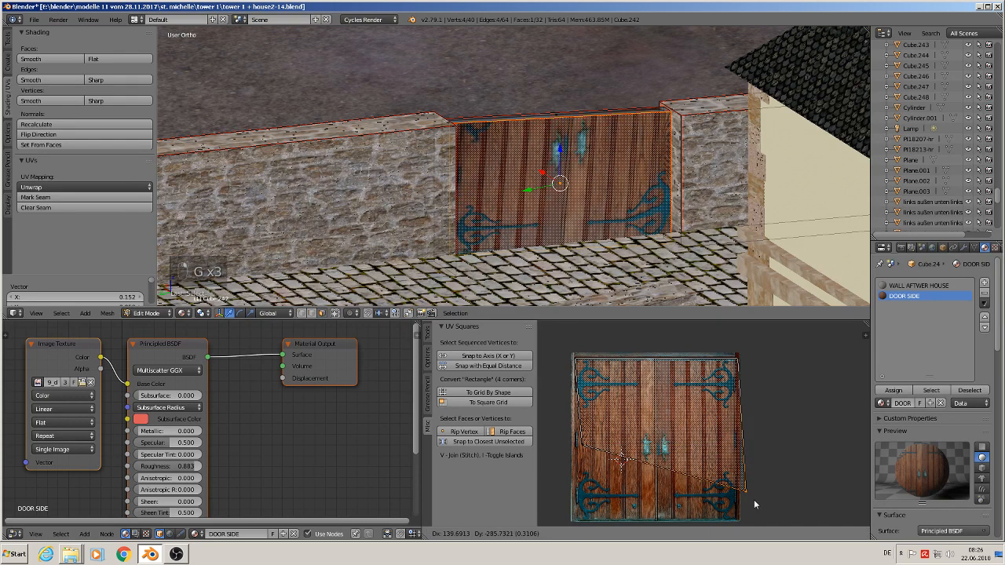
{"action": "left_click", "coordinate": [748, 322]}
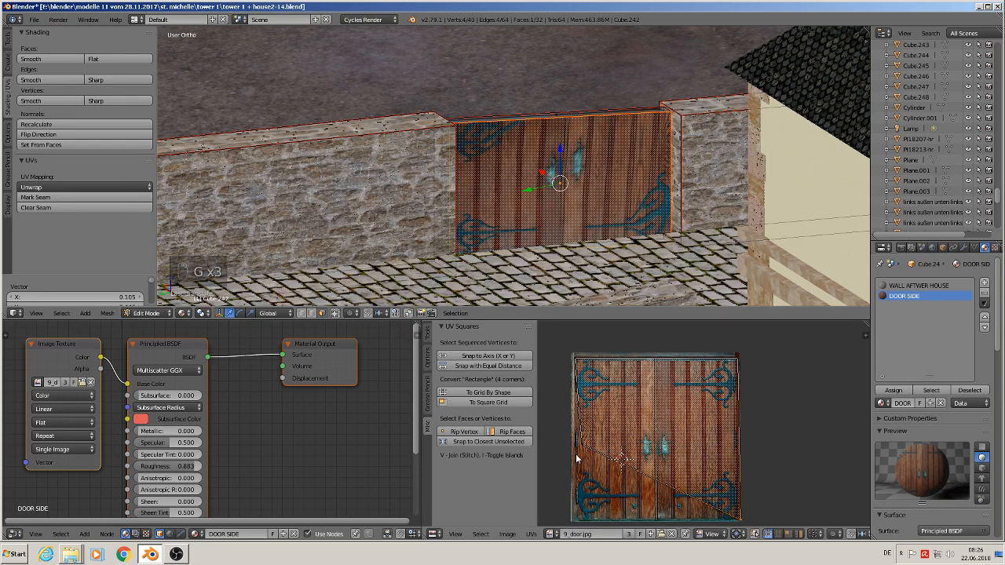
{"action": "key", "text": "g"}
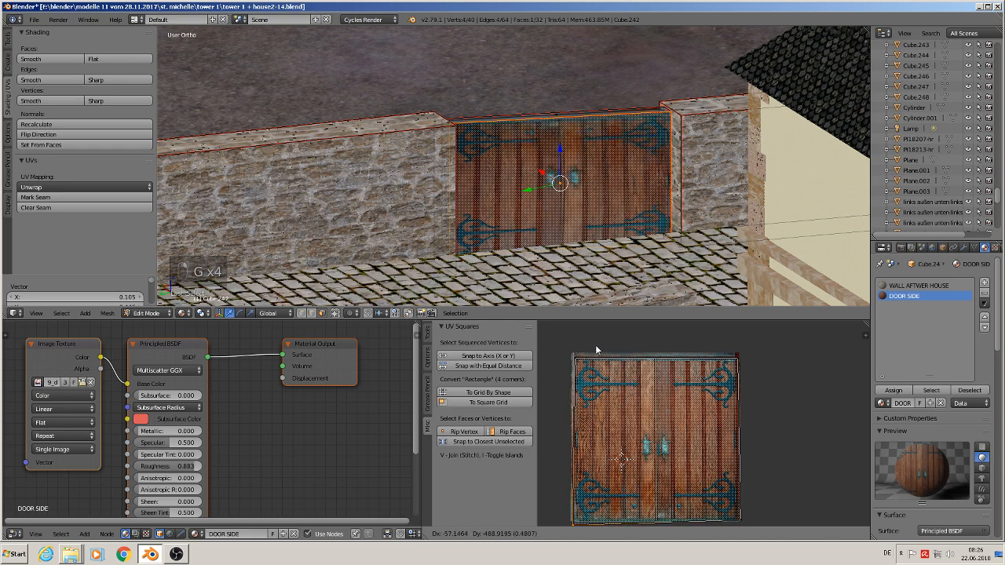
{"action": "left_click", "coordinate": [594, 341]}
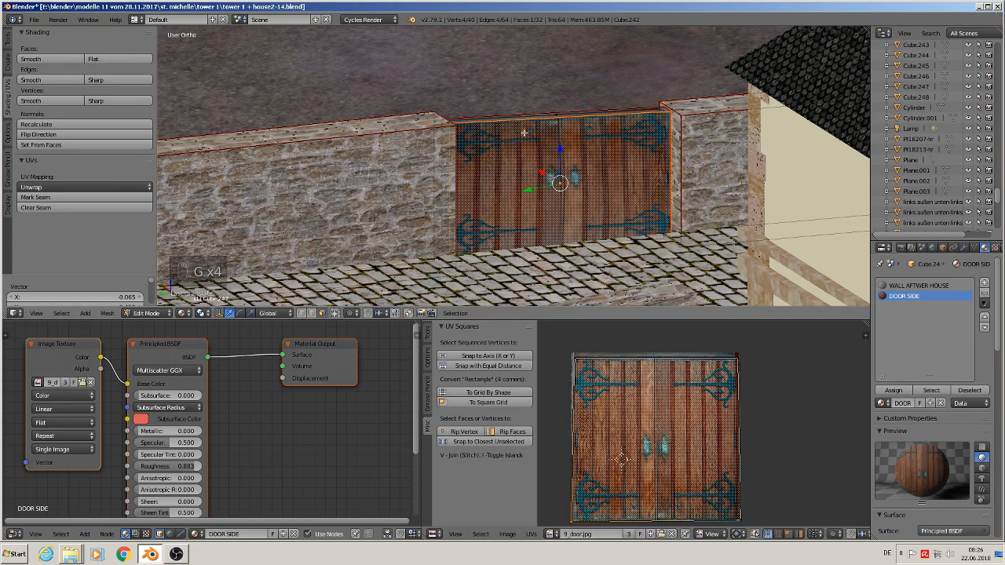
Fine-tune the two lower UV corners of the gate's front face to match the lower edge of the door image.
{"action": "key", "text": "Tab"}
{"action": "mouse_move", "coordinate": [613, 214]}
{"action": "middle_mouse_down"}
{"action": "mouse_move", "coordinate": [578, 200]}
{"action": "mouse_move", "coordinate": [604, 205]}
{"action": "middle_mouse_up"}
{"action": "key", "text": "Tab"}
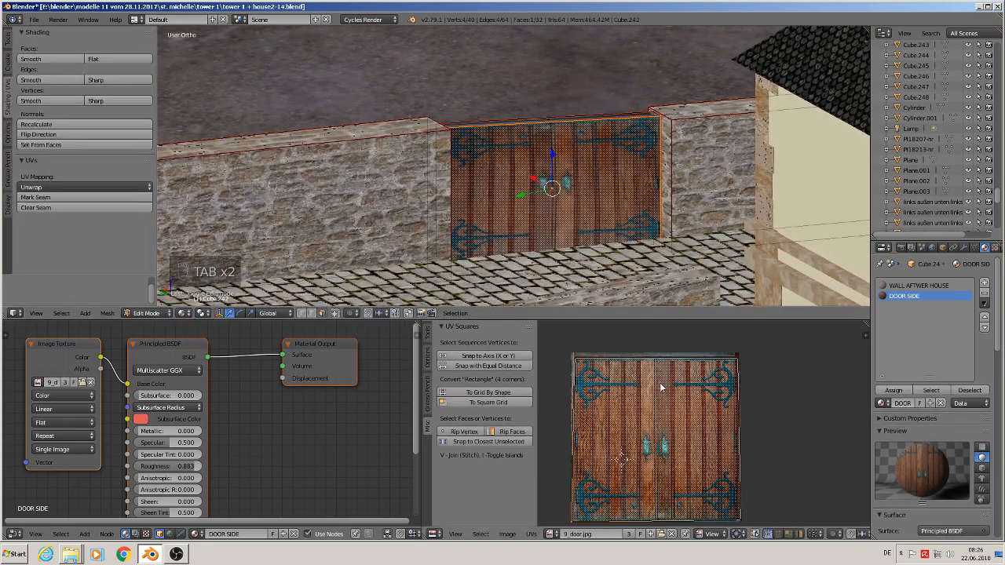
{"action": "left_click", "coordinate": [575, 358]}
{"action": "left_click", "coordinate": [579, 521]}
{"action": "key", "text": "g"}
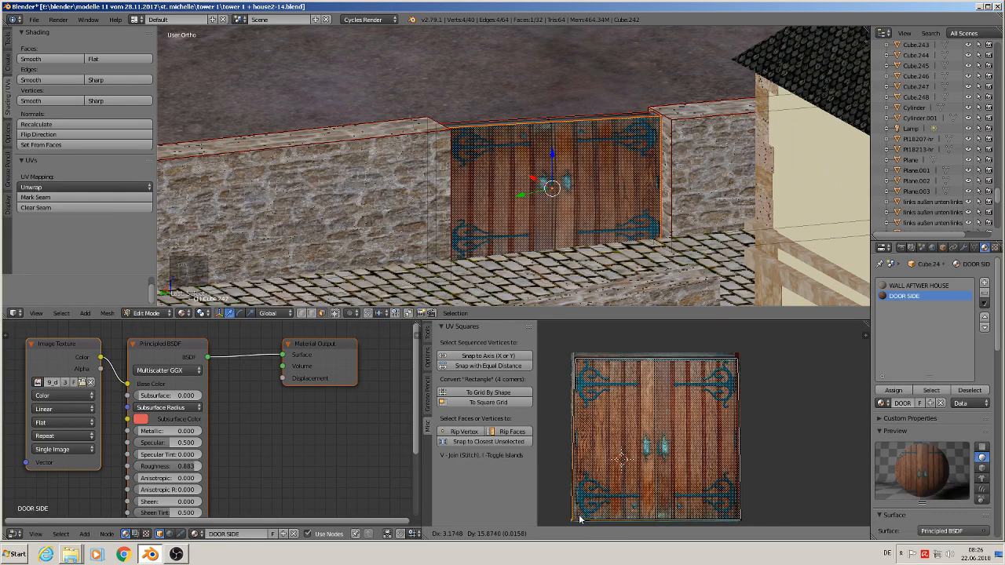
{"action": "left_click", "coordinate": [584, 519]}
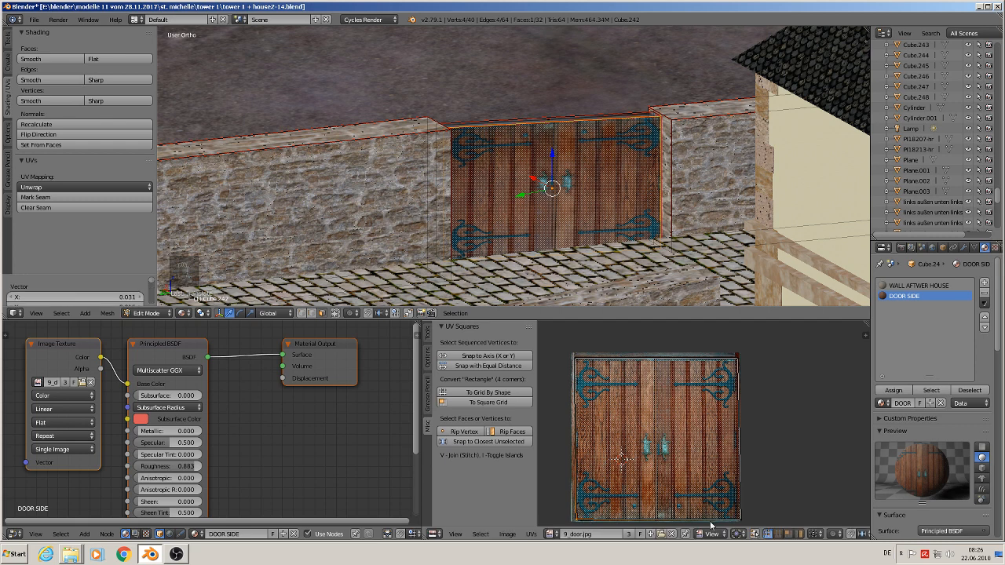
{"action": "left_click", "coordinate": [739, 521]}
{"action": "key", "text": "g"}
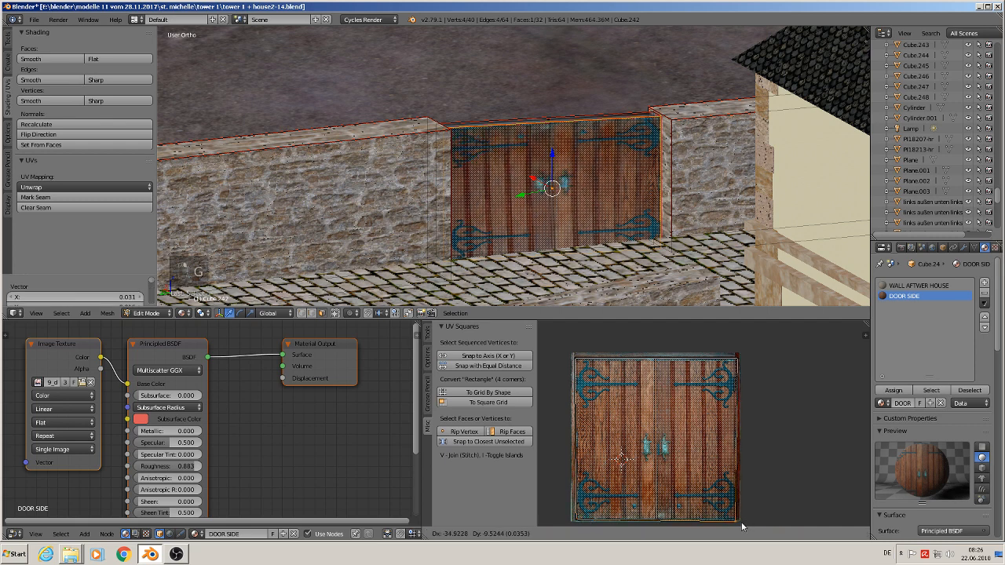
{"action": "left_click", "coordinate": [747, 323]}
Leave Edit Mode, inspect the textured gate from several angles and deselect all objects.
{"action": "key", "text": "Tab"}
{"action": "scroll", "coordinate": [651, 190], "scroll_direction": "down", "scroll_amount": 1}
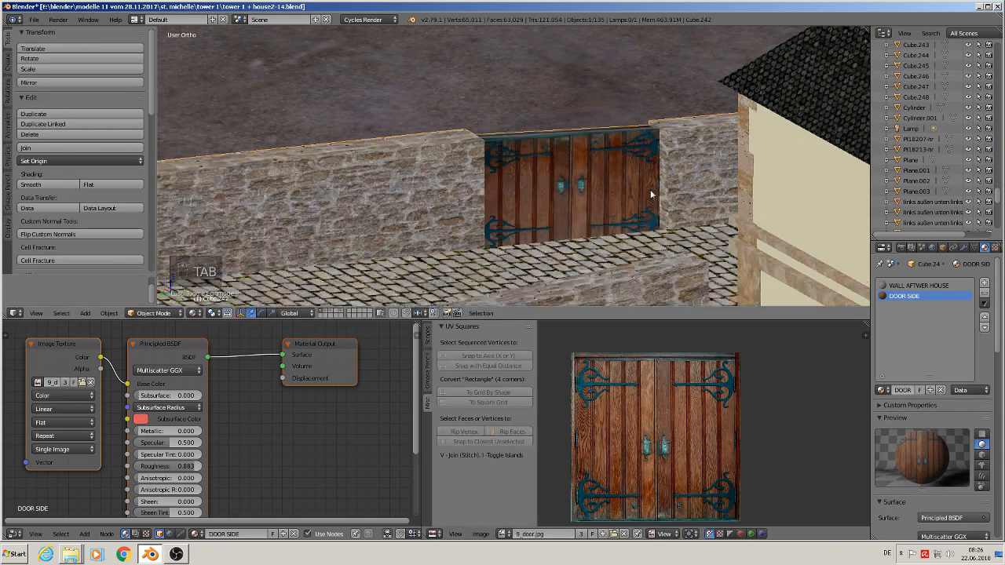
{"action": "middle_click_drag", "start_coordinate": [651, 190], "coordinate": [601, 171]}
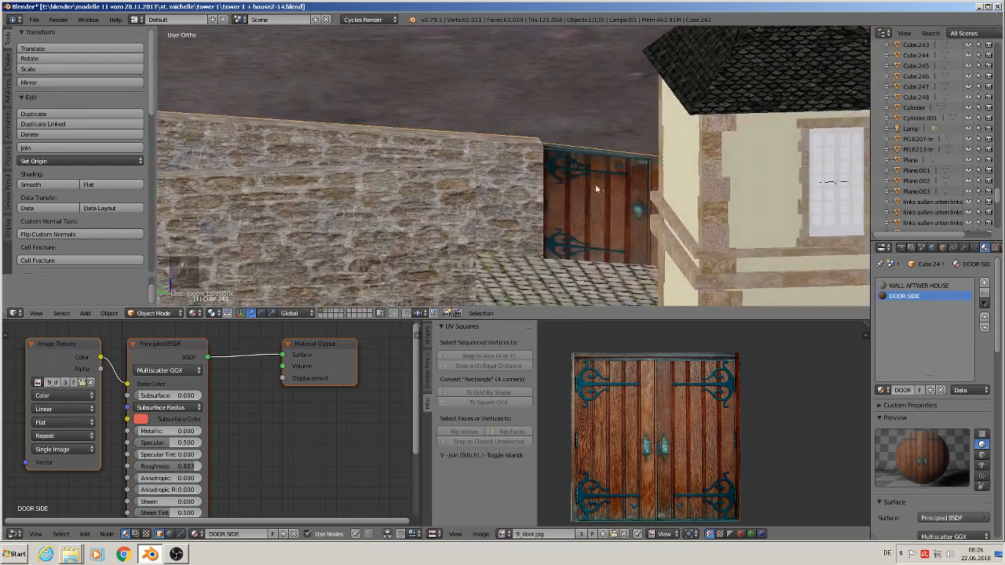
{"action": "middle_click_drag", "start_coordinate": [616, 208], "coordinate": [604, 230]}
{"action": "key", "text": "a"}
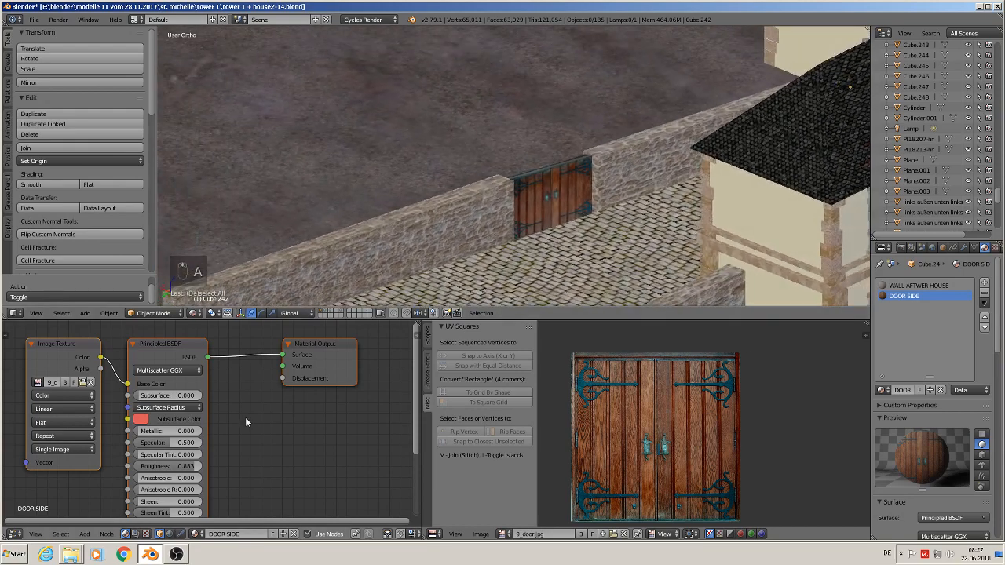
Connect the door image's color to the Material Output displacement and move the output node aside to make room.
{"action": "scroll", "coordinate": [240, 354], "scroll_direction": "down", "scroll_amount": 1}
{"action": "left_click_drag", "start_coordinate": [112, 361], "coordinate": [268, 379]}
{"action": "left_click_drag", "start_coordinate": [303, 367], "coordinate": [352, 366]}
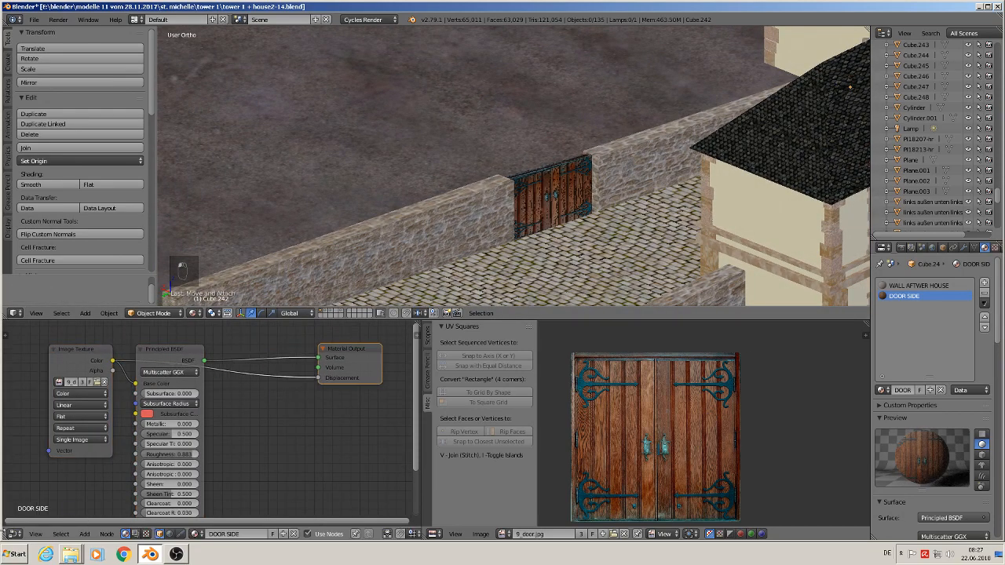
Insert a Math node into the link feeding the Material Output displacement and set its operation to Multiply.
{"action": "left_click", "coordinate": [84, 534]}
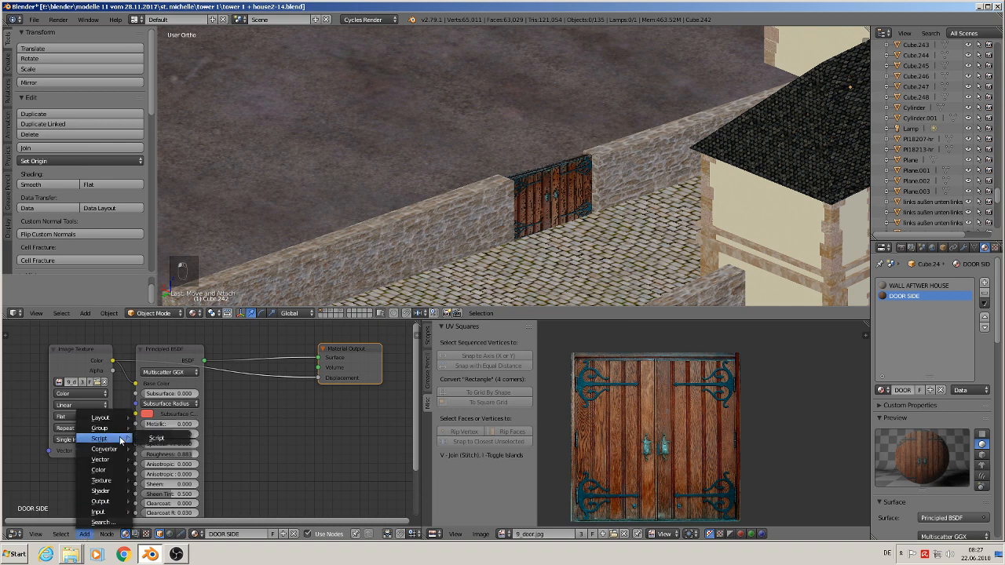
{"action": "mouse_move", "coordinate": [105, 462]}
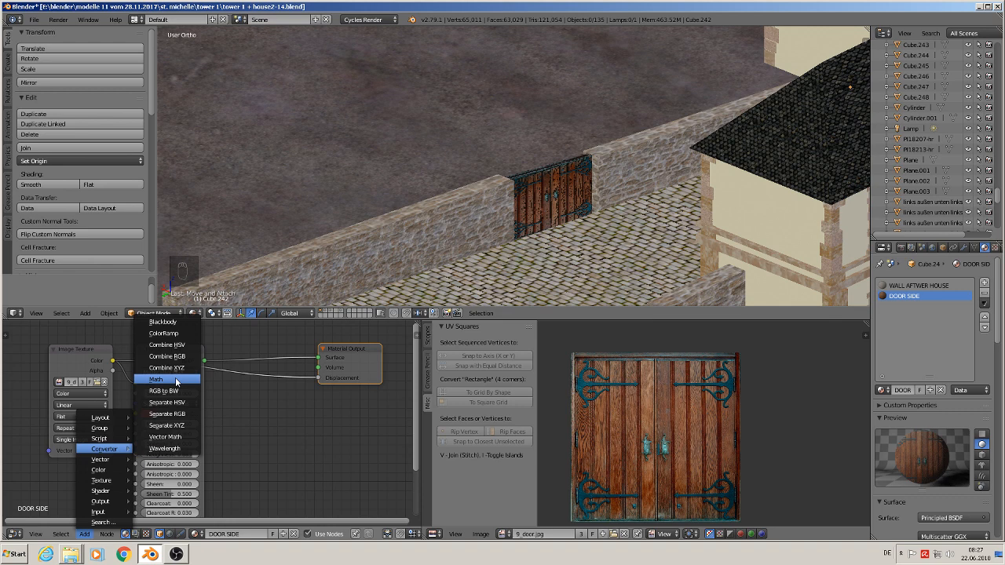
{"action": "left_click", "coordinate": [175, 377]}
{"action": "left_click", "coordinate": [220, 369]}
{"action": "left_click", "coordinate": [250, 391]}
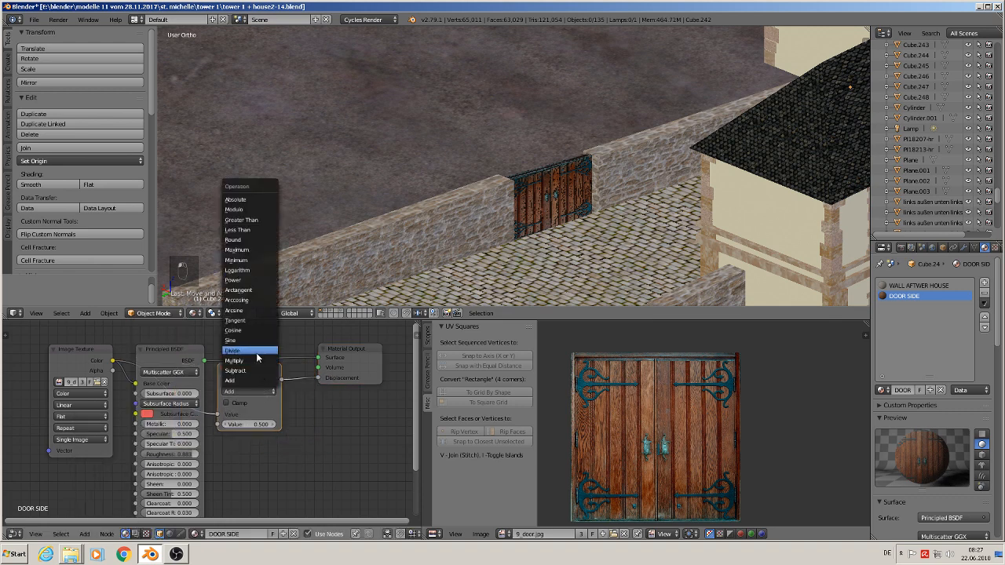
{"action": "left_click", "coordinate": [251, 368]}
Set the Multiply node's second value to 0.030 to weaken the door's displacement.
{"action": "left_click", "coordinate": [244, 424]}
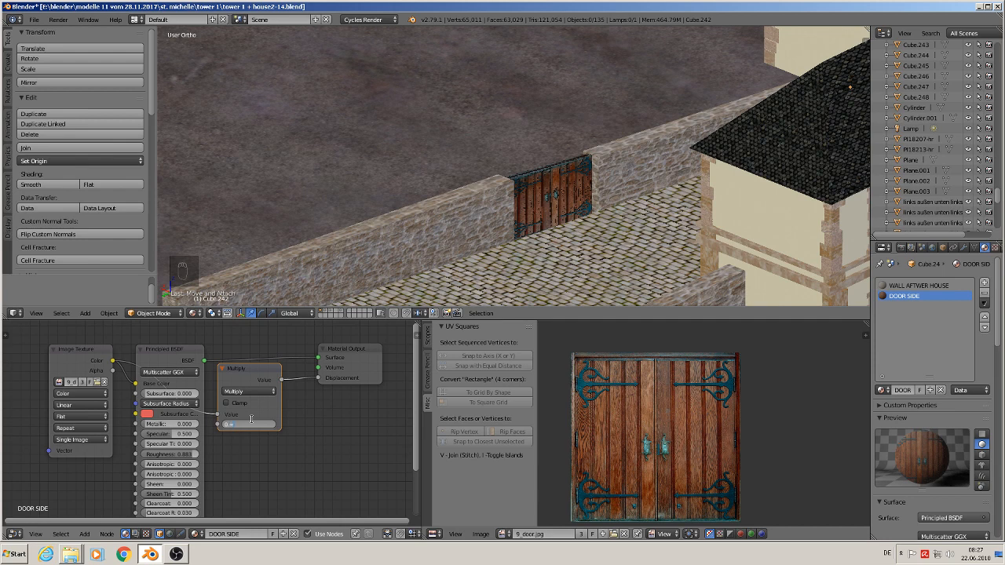
{"action": "key", "text": "Return"}
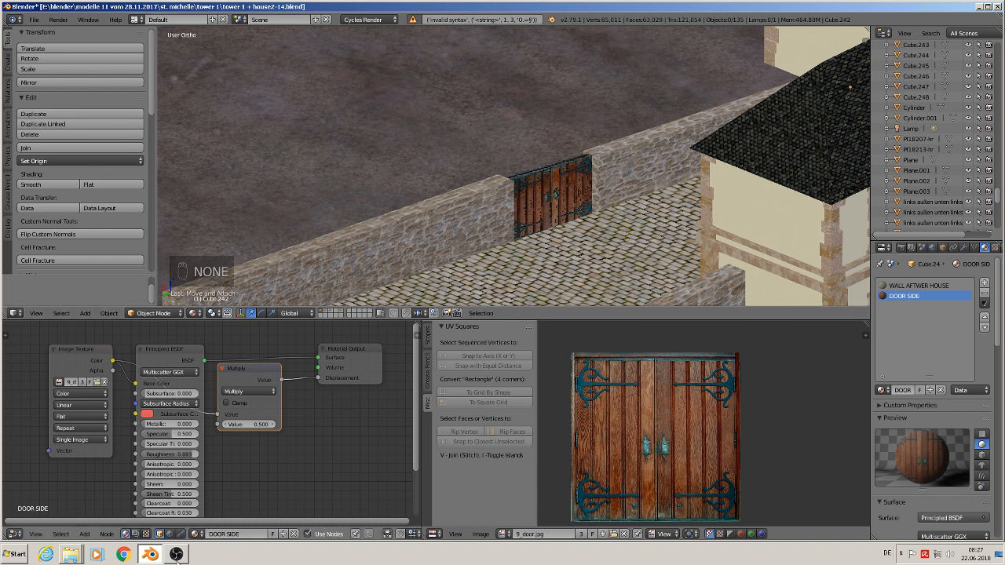
{"action": "left_click", "coordinate": [254, 426]}
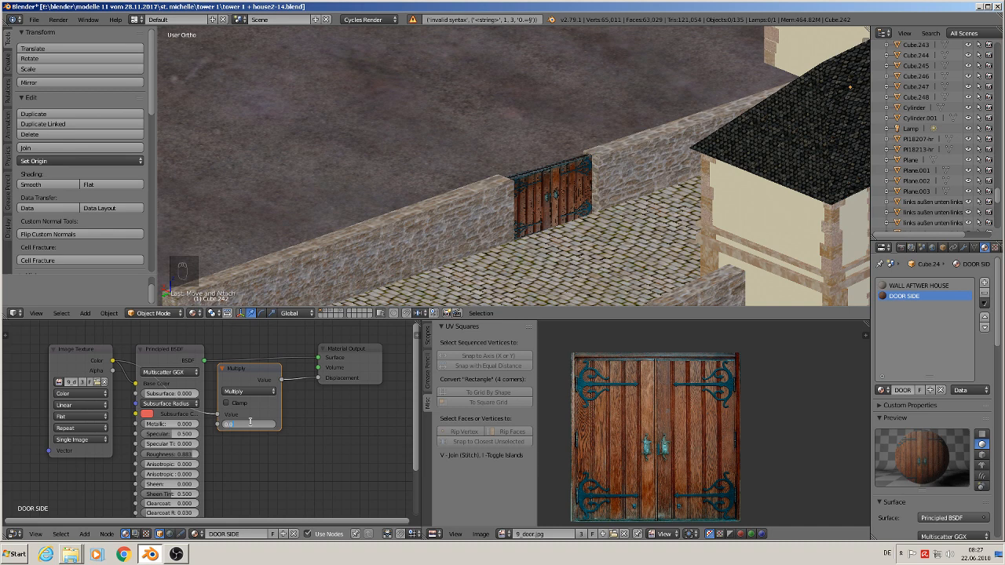
{"action": "key", "text": "Return"}
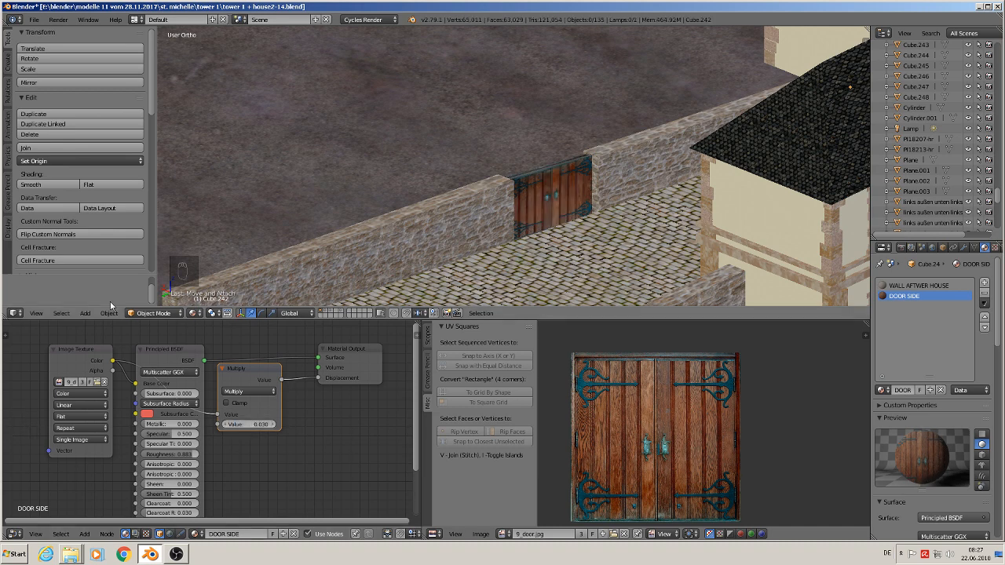
Move the Image Texture node farther away from the Principled BSDF node to tidy the node layout.
{"action": "left_click_drag", "start_coordinate": [87, 349], "coordinate": [31, 383]}
{"action": "scroll", "coordinate": [170, 471], "scroll_direction": "down", "scroll_amount": 1}
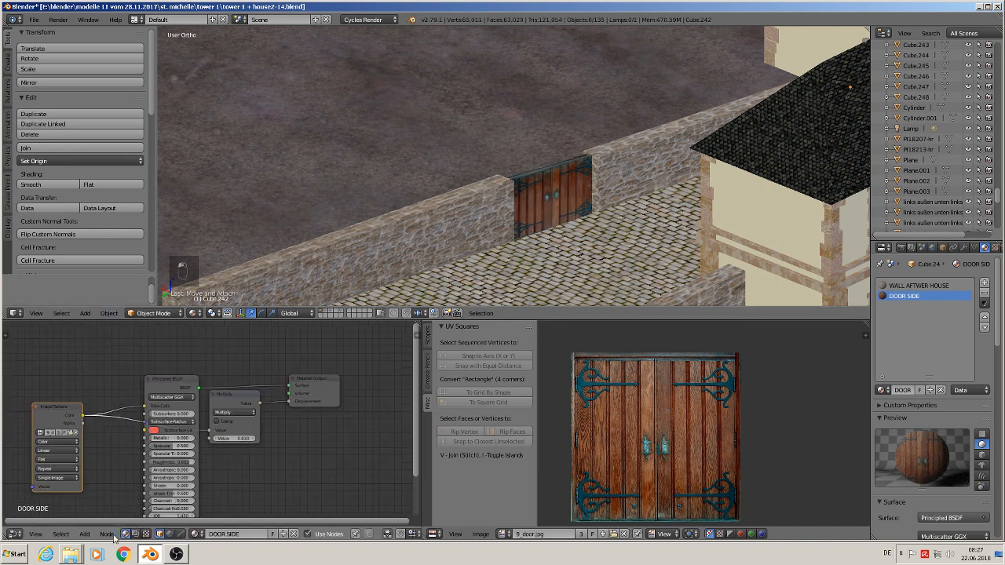
{"action": "left_click", "coordinate": [88, 535]}
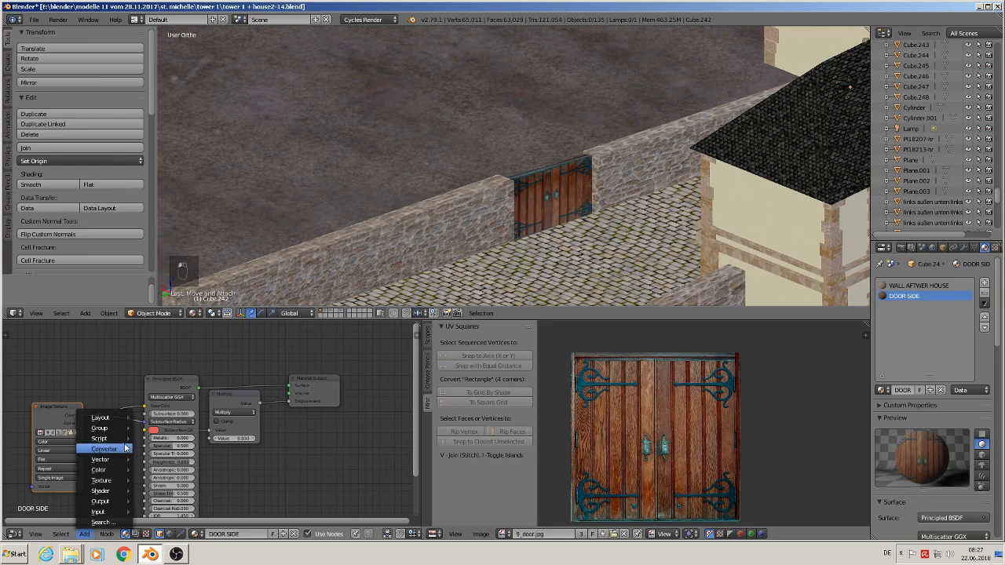
{"action": "mouse_move", "coordinate": [116, 469]}
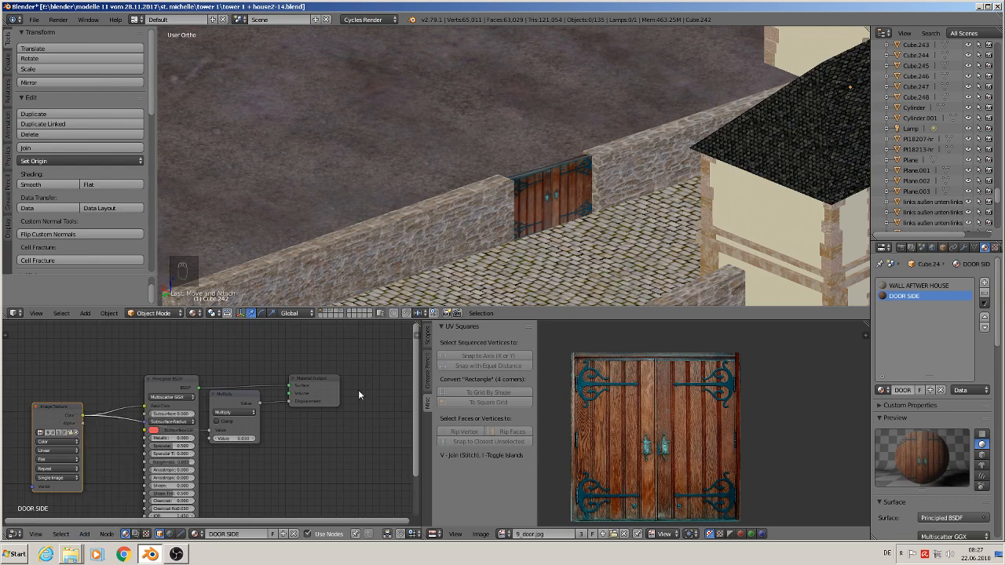
Check the finished side door in its surroundings and save the blend file under its existing name.
{"action": "mouse_move", "coordinate": [542, 287]}
{"action": "middle_mouse_down"}
{"action": "mouse_move", "coordinate": [518, 270]}
{"action": "mouse_move", "coordinate": [581, 280]}
{"action": "mouse_move", "coordinate": [530, 273]}
{"action": "middle_mouse_up"}
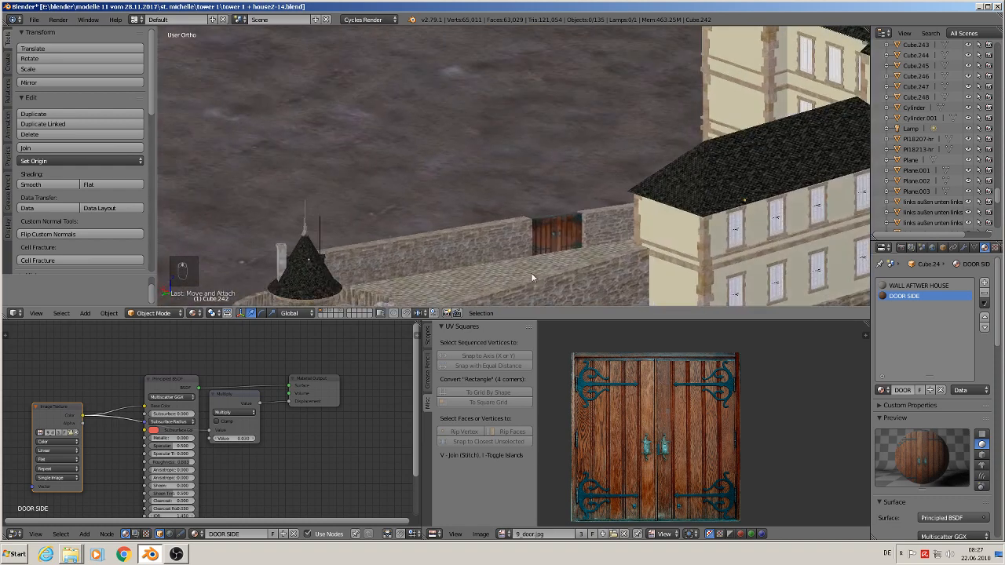
{"action": "scroll", "coordinate": [174, 231], "scroll_direction": "down", "scroll_amount": 1}
{"action": "scroll", "coordinate": [118, 161], "scroll_direction": "down", "scroll_amount": 1}
{"action": "left_click", "coordinate": [41, 24]}
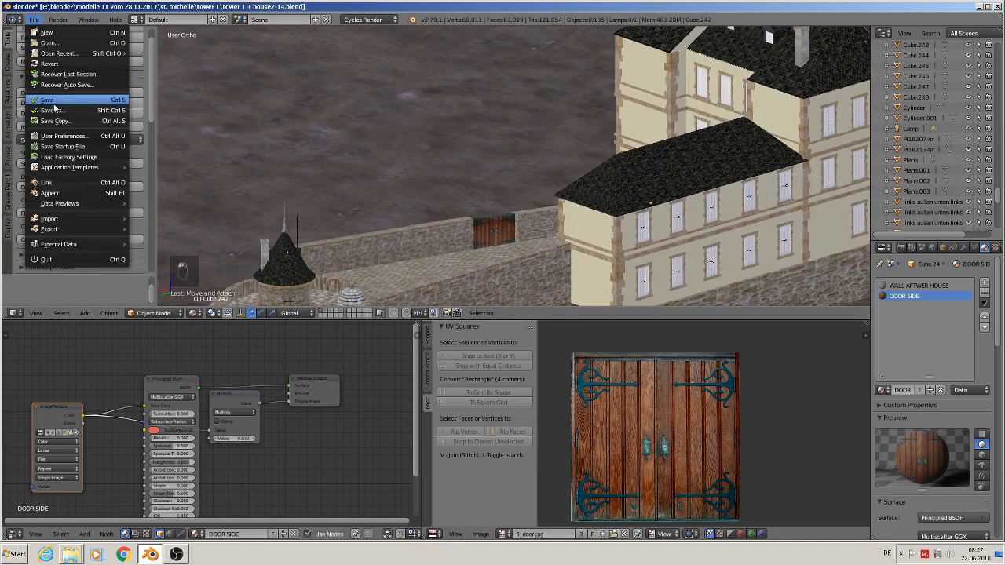
Examine the whole model from several sides, including the round tower, the sloping wall, the buildings and the arched gate.
{"action": "scroll", "coordinate": [470, 254], "scroll_direction": "down", "scroll_amount": 3}
{"action": "middle_click_drag", "start_coordinate": [470, 254], "coordinate": [396, 257]}
{"action": "scroll", "coordinate": [397, 257], "scroll_direction": "down", "scroll_amount": 3}
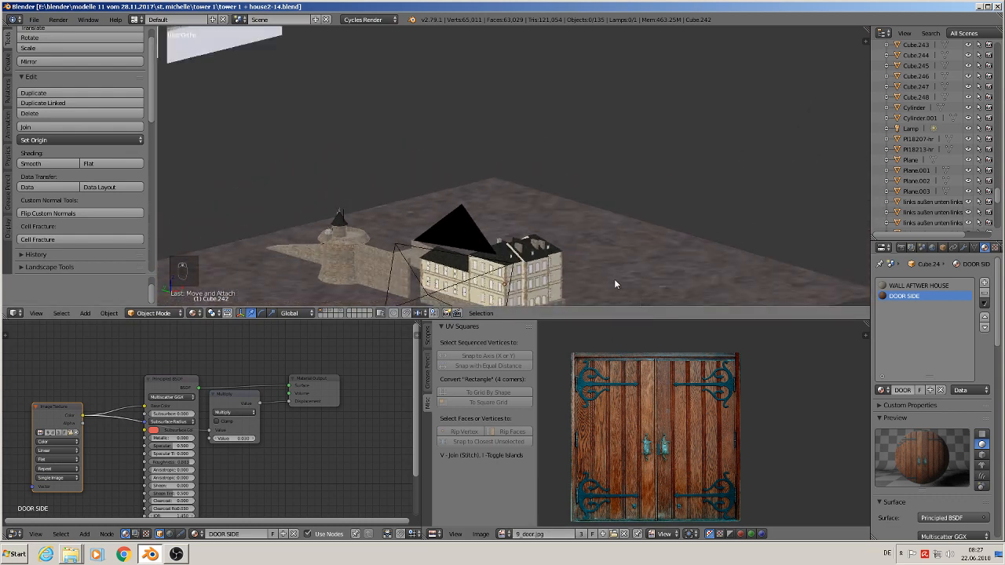
{"action": "scroll", "coordinate": [440, 284], "scroll_direction": "up", "scroll_amount": 5}
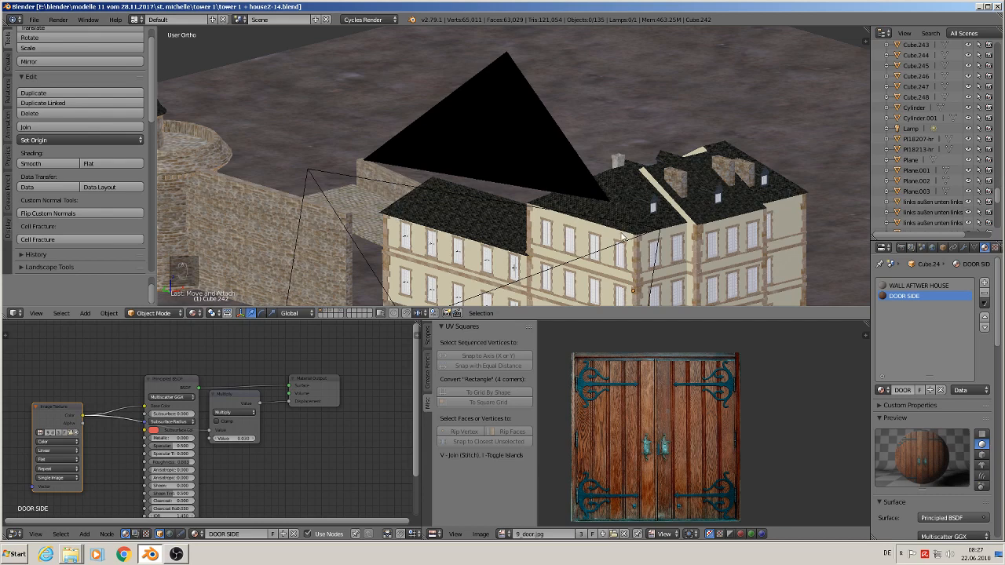
{"action": "scroll", "coordinate": [638, 281], "scroll_direction": "down", "scroll_amount": 4}
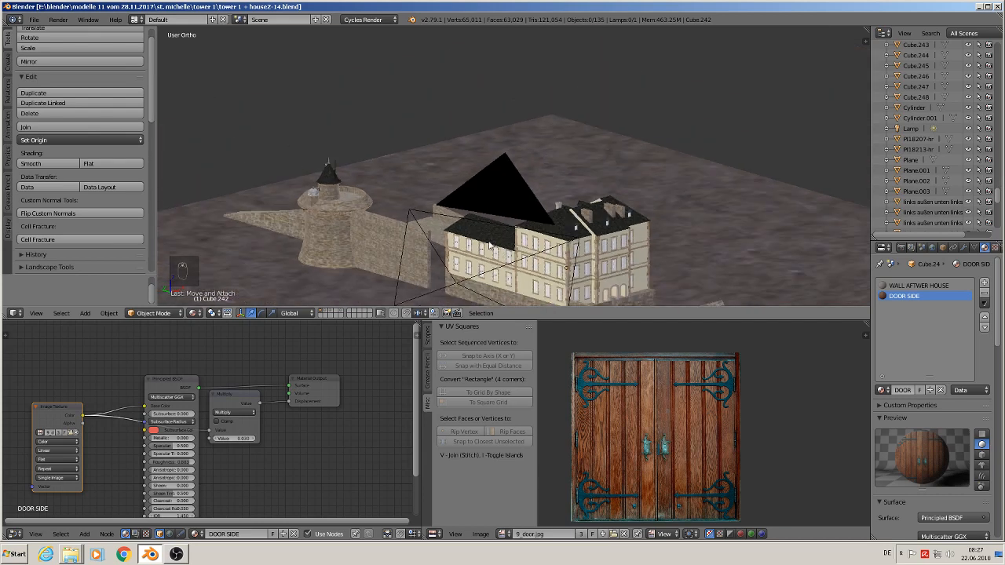
{"action": "middle_click_drag", "start_coordinate": [447, 253], "coordinate": [563, 262]}
{"action": "scroll", "coordinate": [346, 269], "scroll_direction": "down", "scroll_amount": 2}
{"action": "scroll", "coordinate": [345, 269], "scroll_direction": "up", "scroll_amount": 4}
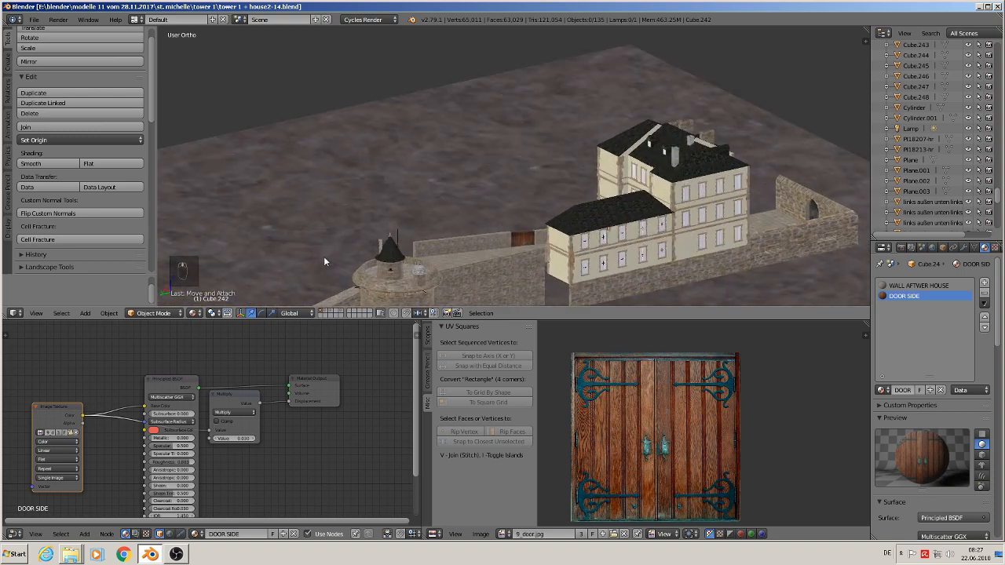
{"action": "middle_click_drag", "start_coordinate": [421, 247], "coordinate": [528, 115]}
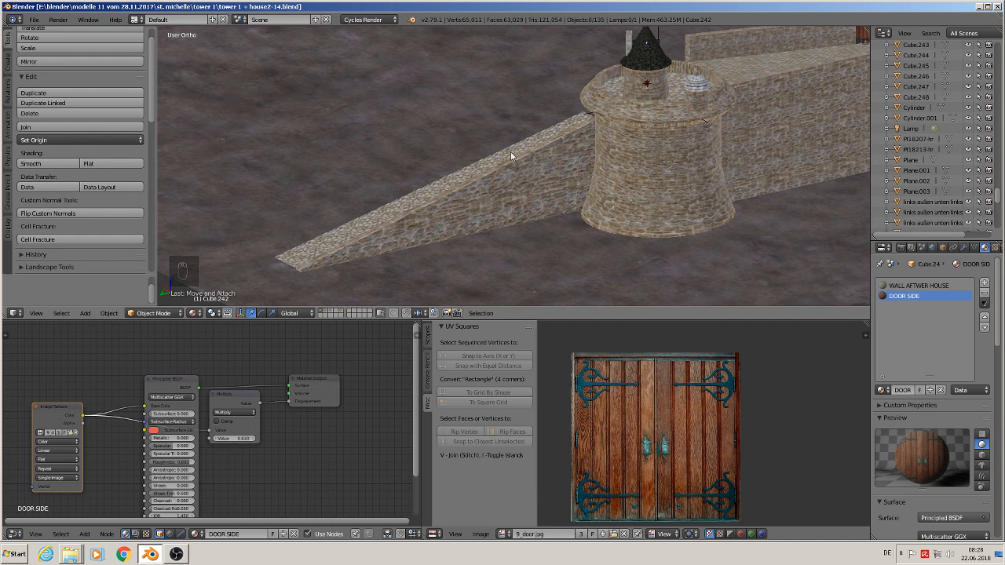
{"action": "scroll", "coordinate": [681, 44], "scroll_direction": "down", "scroll_amount": 2}
{"action": "middle_click_drag", "start_coordinate": [767, 115], "coordinate": [306, 111], "text": "shift"}
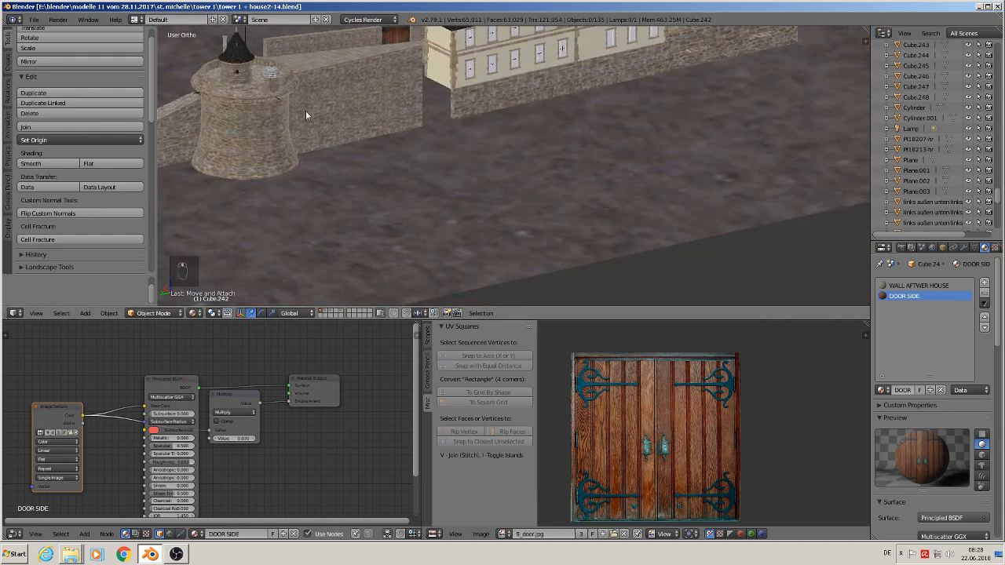
{"action": "middle_click_drag", "start_coordinate": [776, 128], "coordinate": [553, 232], "text": "shift"}
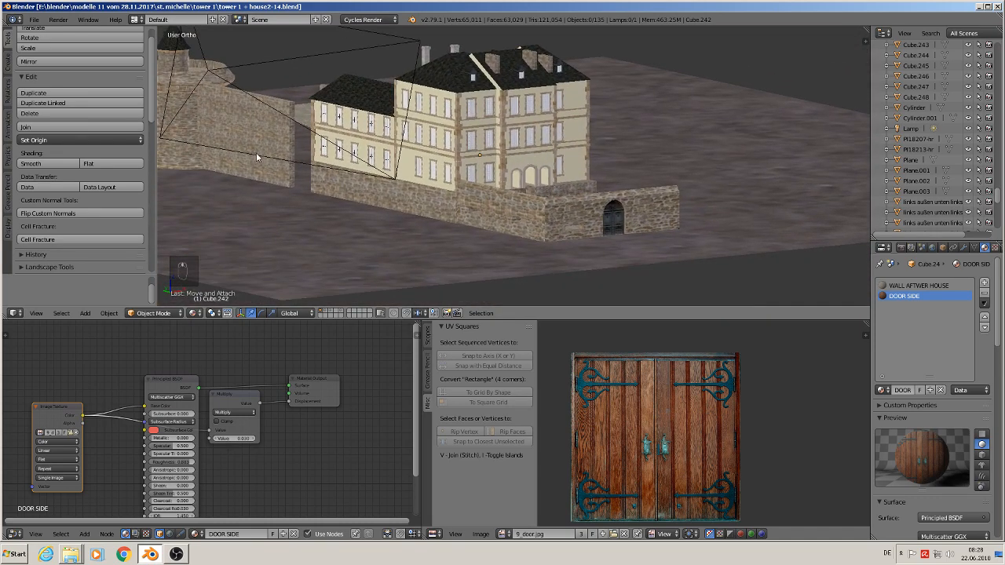